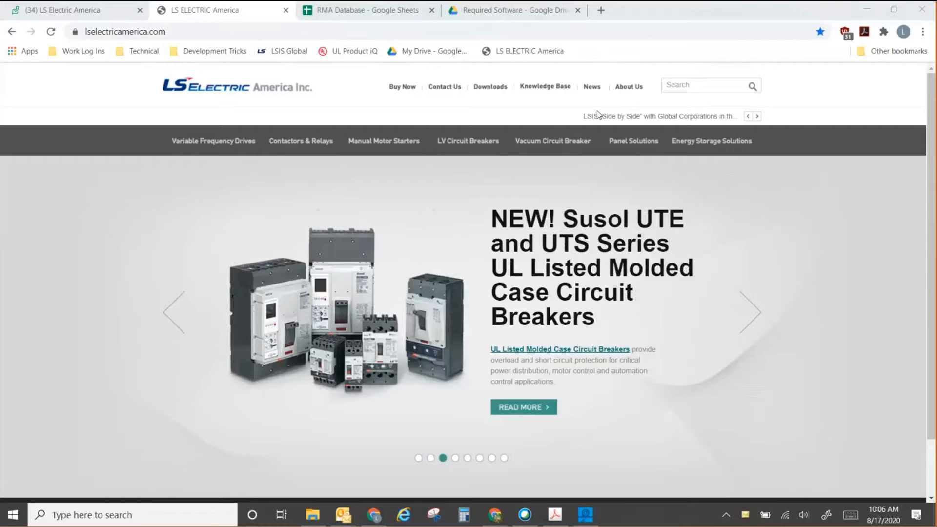
Open the LS ELECTRIC America software downloads and expand the [HMI] XP Builder entry.
mouse_move(567, 154)
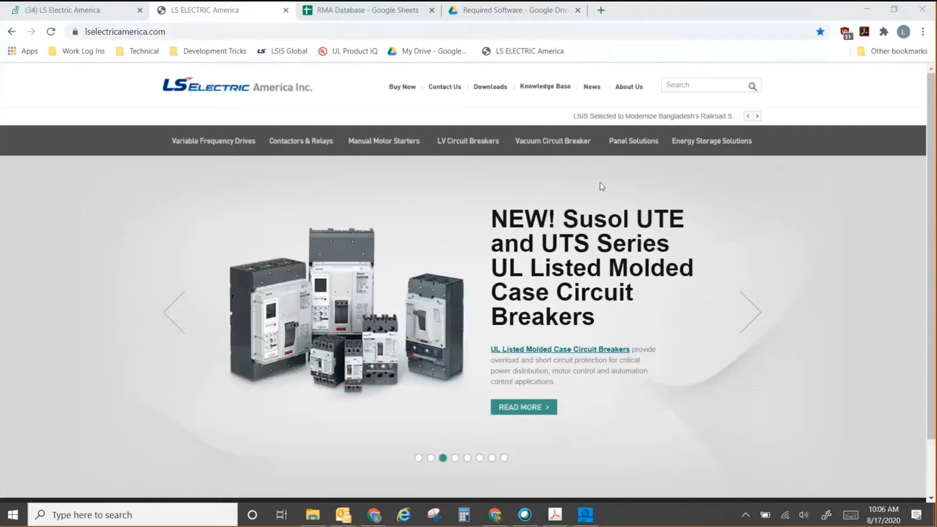
click(490, 88)
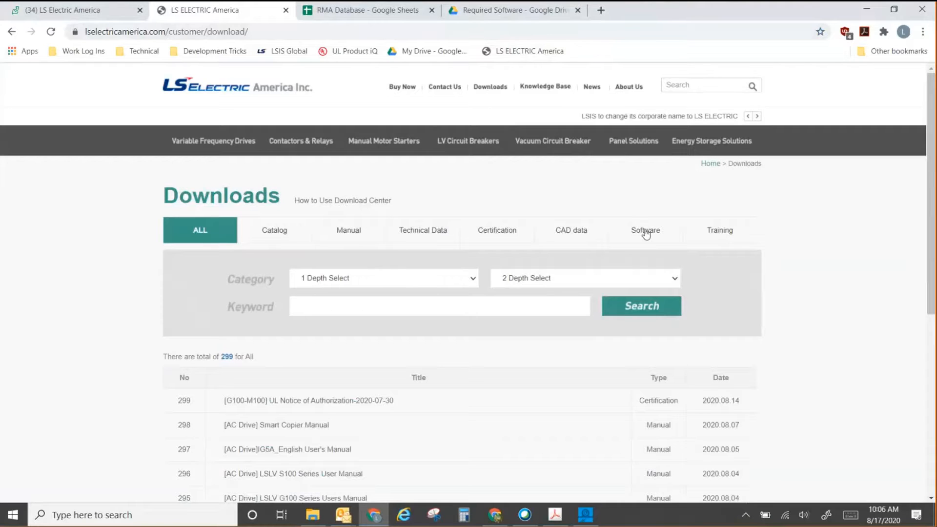
click(645, 234)
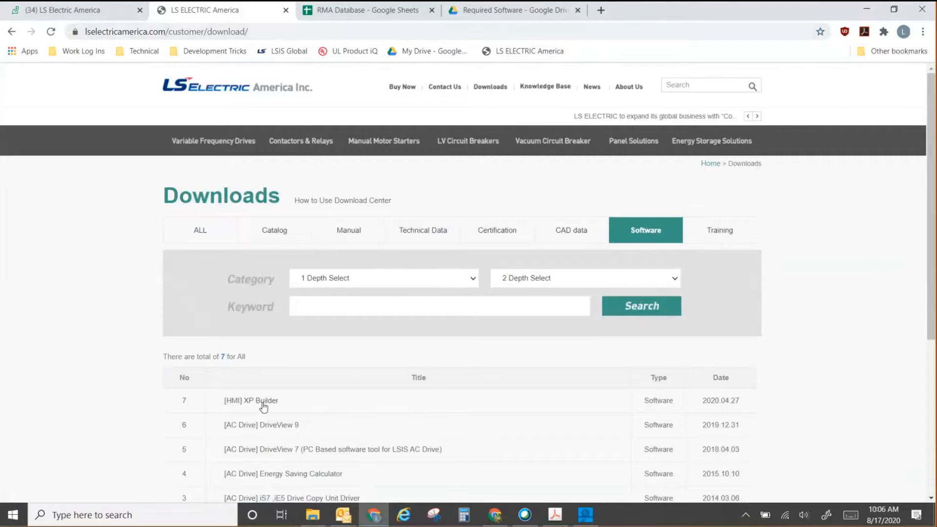
click(266, 405)
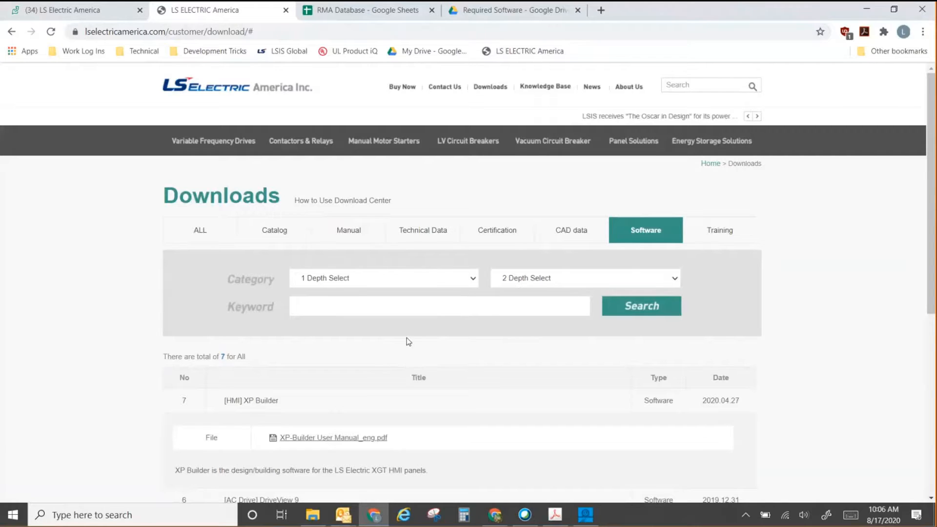
Go to the LS ELECTRIC global website and open its Download Center.
click(288, 57)
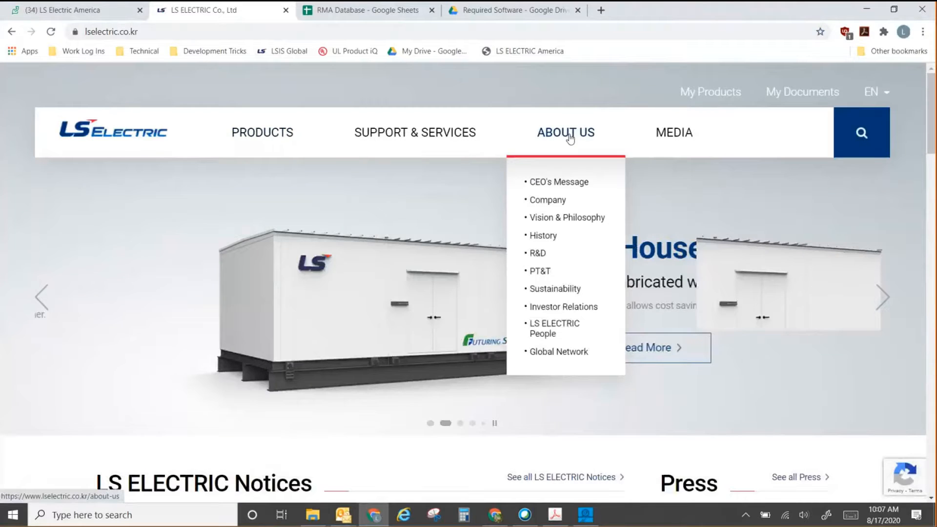
mouse_move(437, 133)
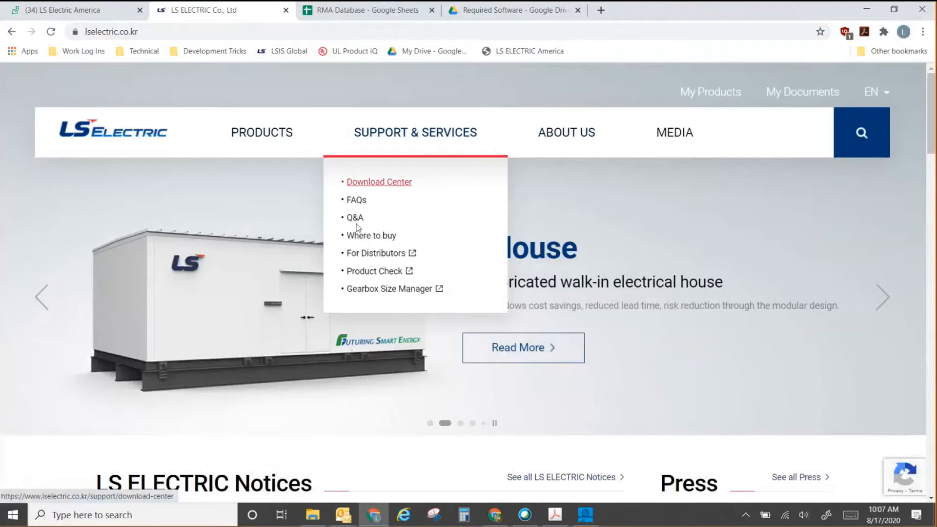
click(379, 182)
Filter the downloads by the Smart Automation Solution and HMI categories and limit the type to Software.
scroll(205, 390, down, 2)
click(188, 363)
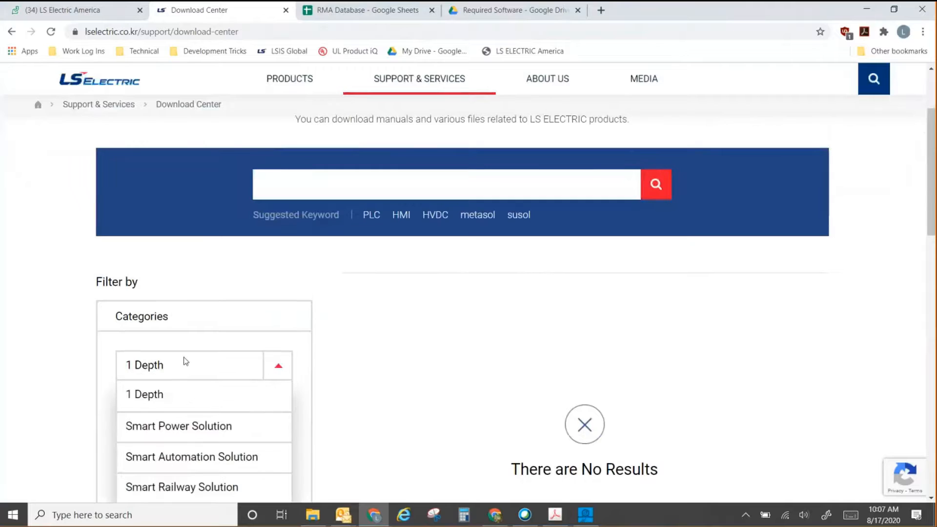
click(195, 449)
click(207, 404)
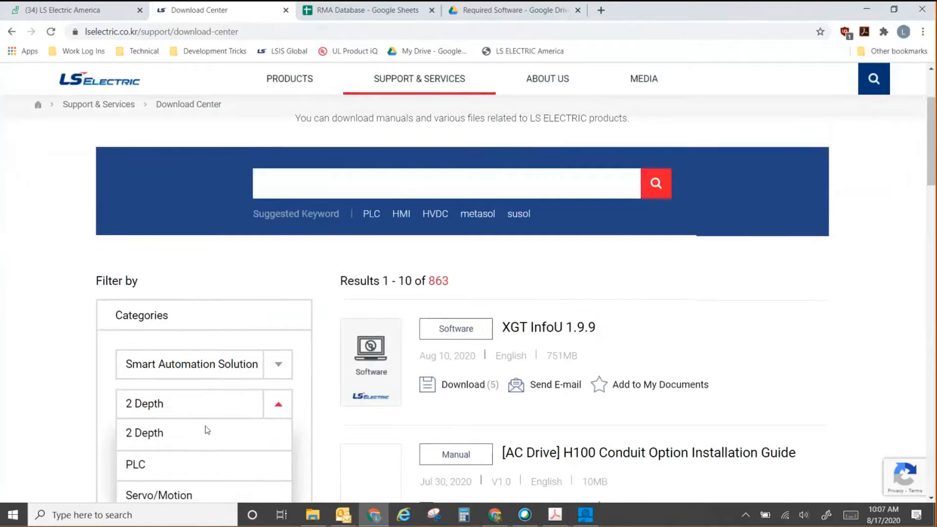
scroll(180, 447, down, 5)
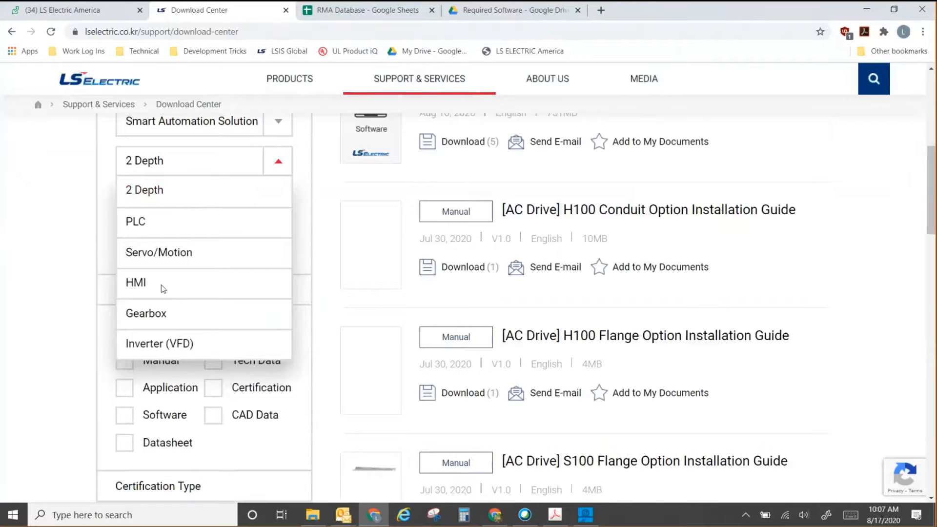
click(142, 288)
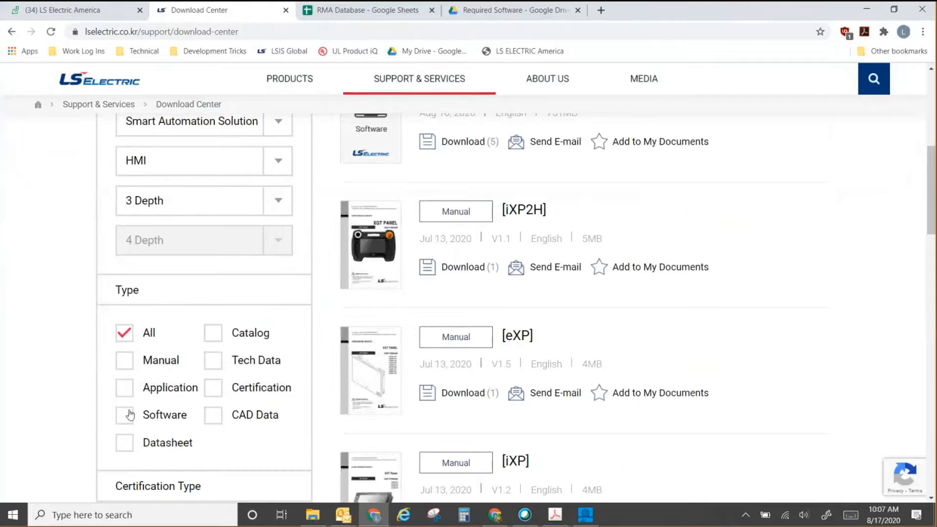
click(124, 416)
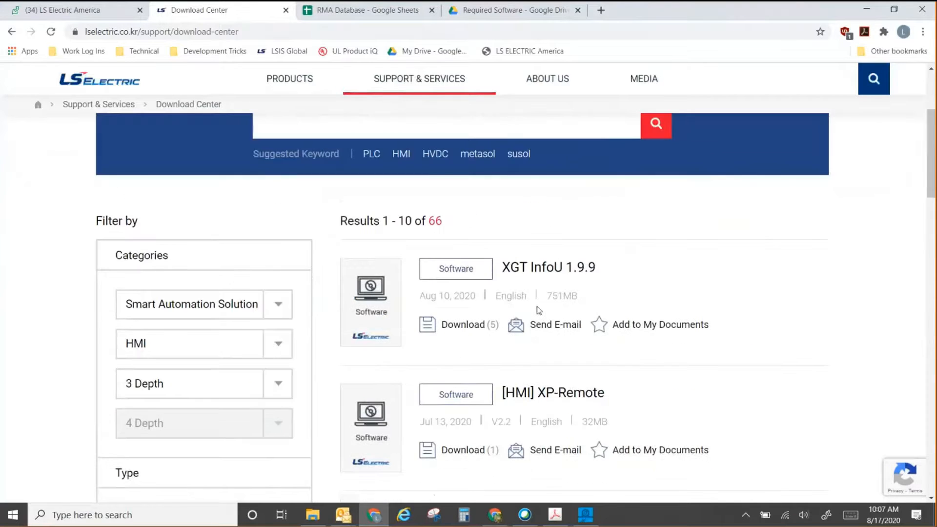
Examine the HMI software results, including the XP-Builder, XP-Manager, wXP and XP-Remote V3.10 downloads.
scroll(536, 310, down, 5)
scroll(538, 312, down, 6)
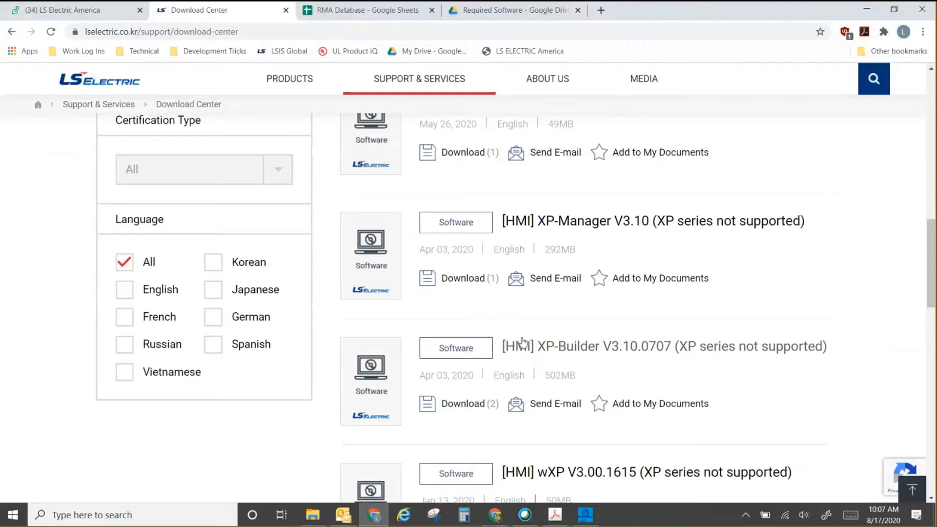
scroll(521, 340, up, 2)
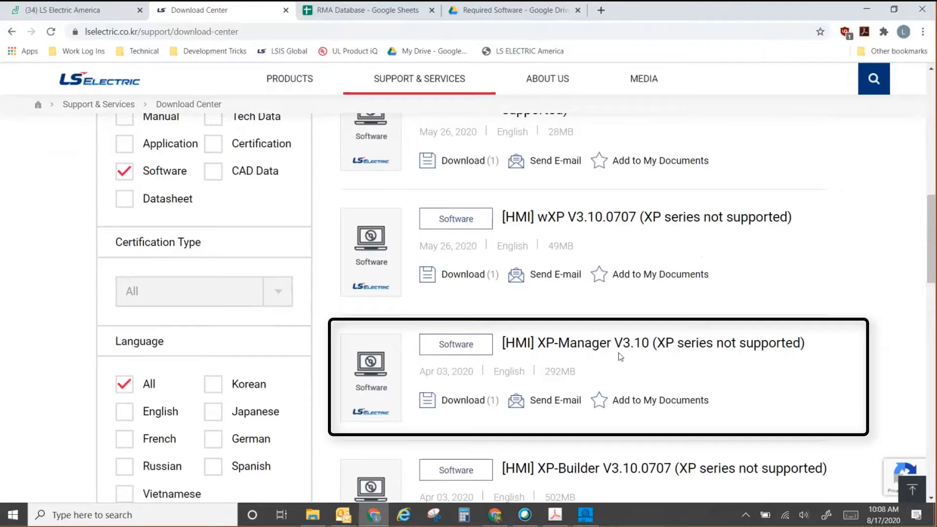
scroll(618, 356, up, 2)
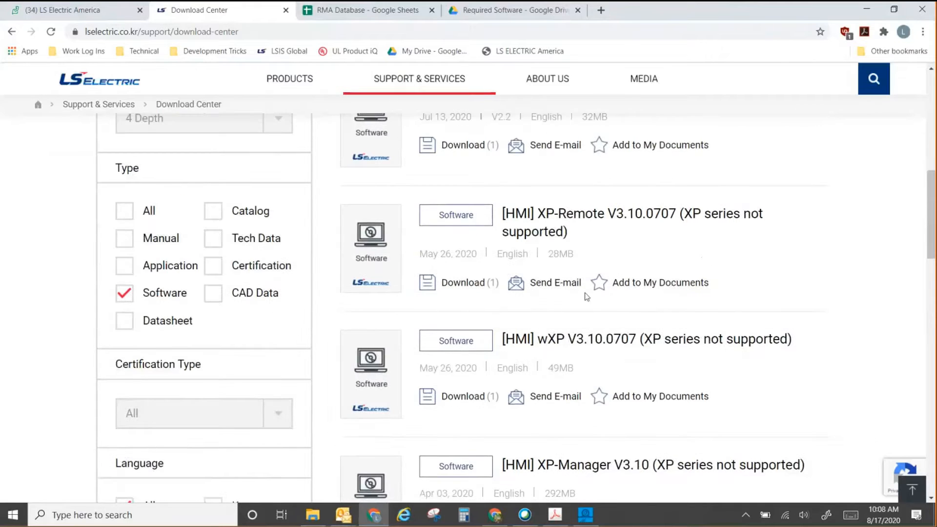
scroll(546, 225, up, 2)
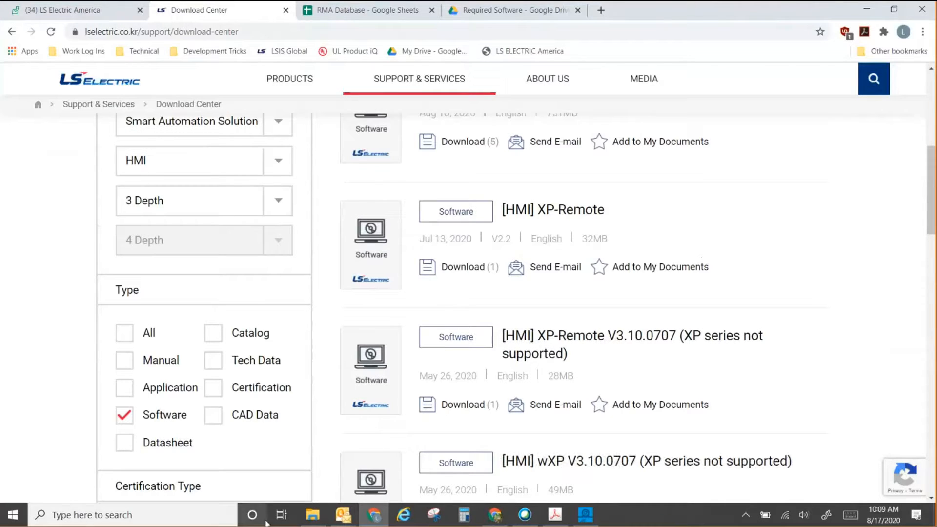
Find and launch XP-Builder 3.10 on the computer, allowing it to make changes to the device.
key(super)
text(xp)
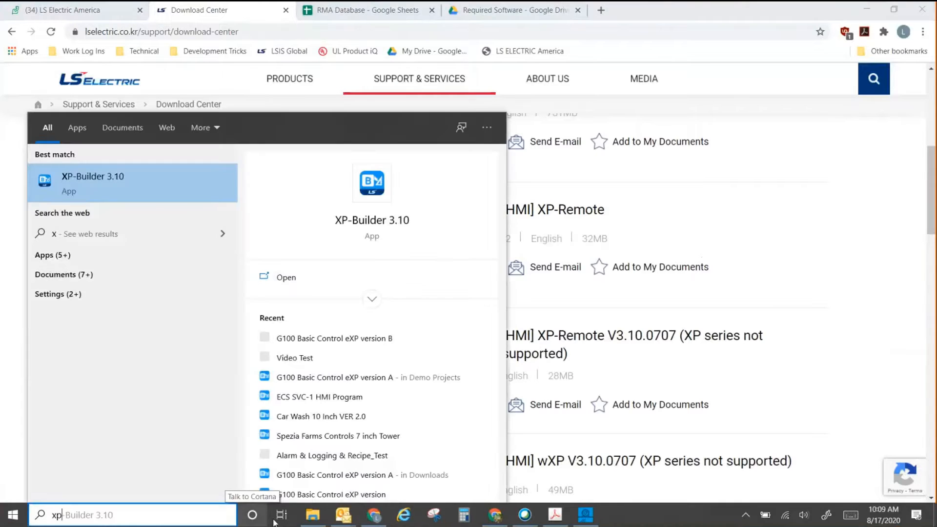
click(118, 183)
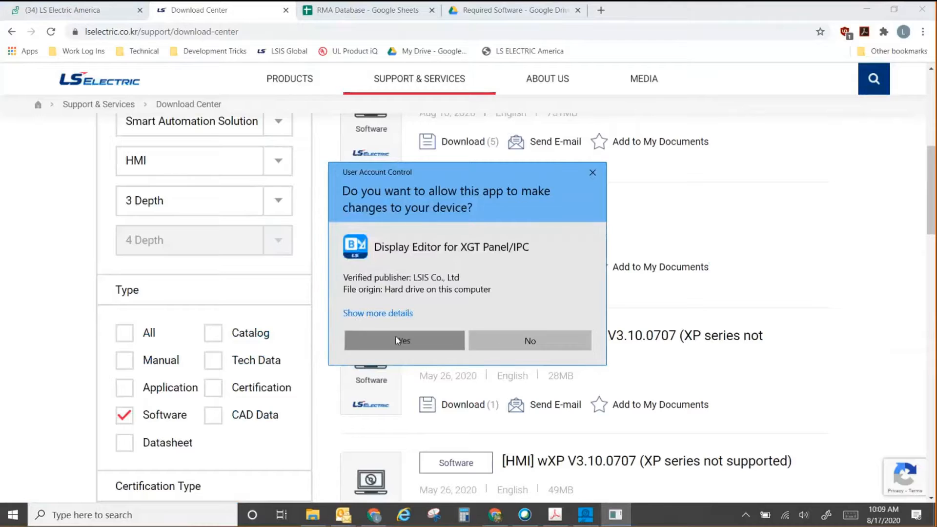
click(395, 336)
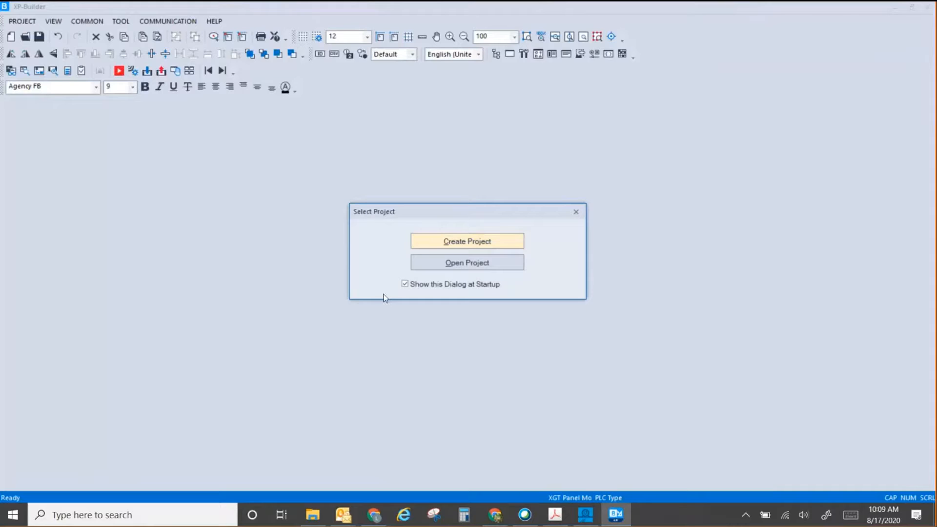
Start a new project with the eXP Series and model eXP40-TTA.
click(457, 242)
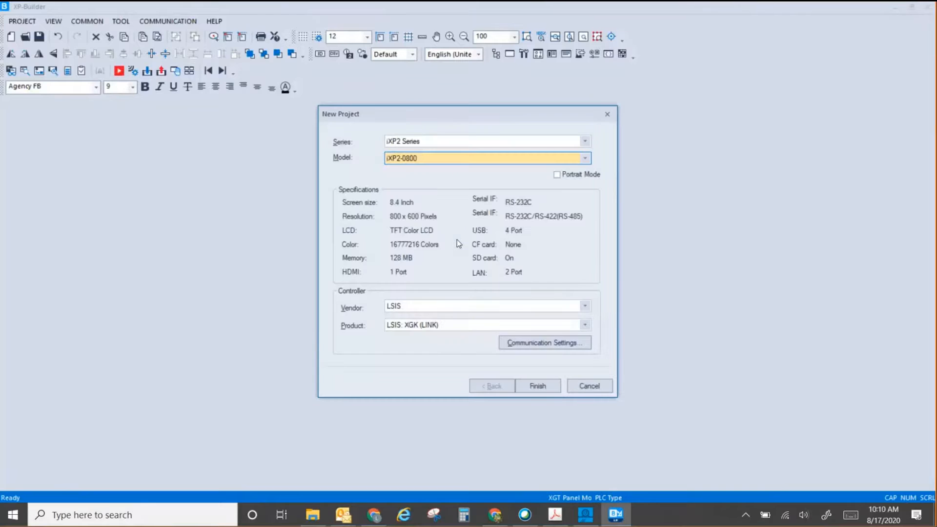
click(428, 142)
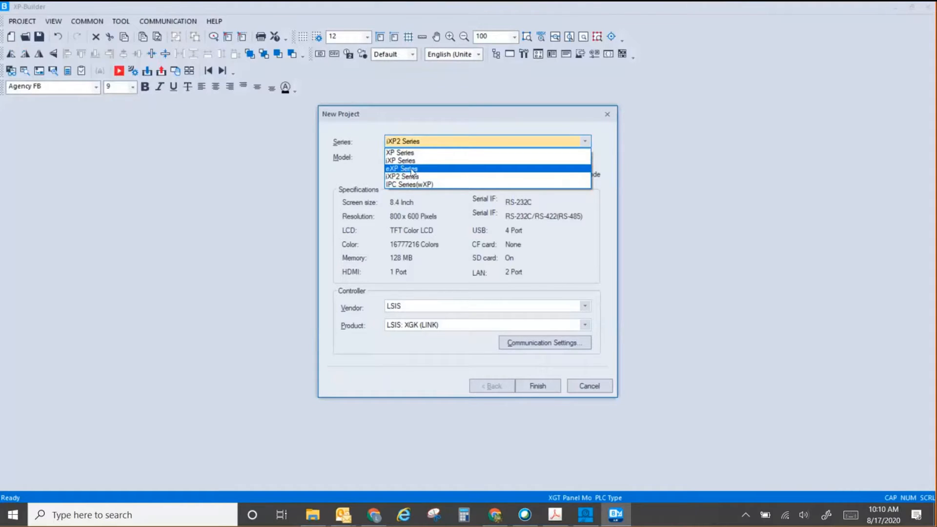
click(412, 173)
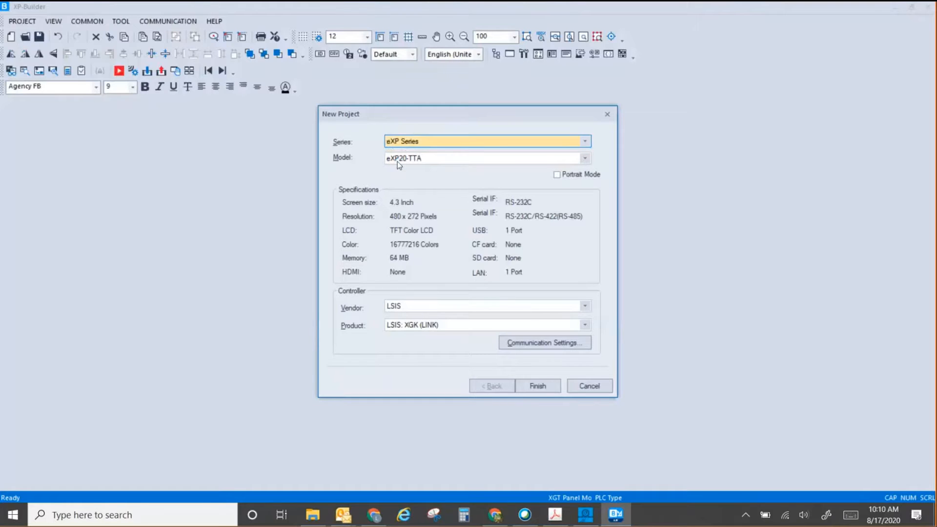
click(397, 165)
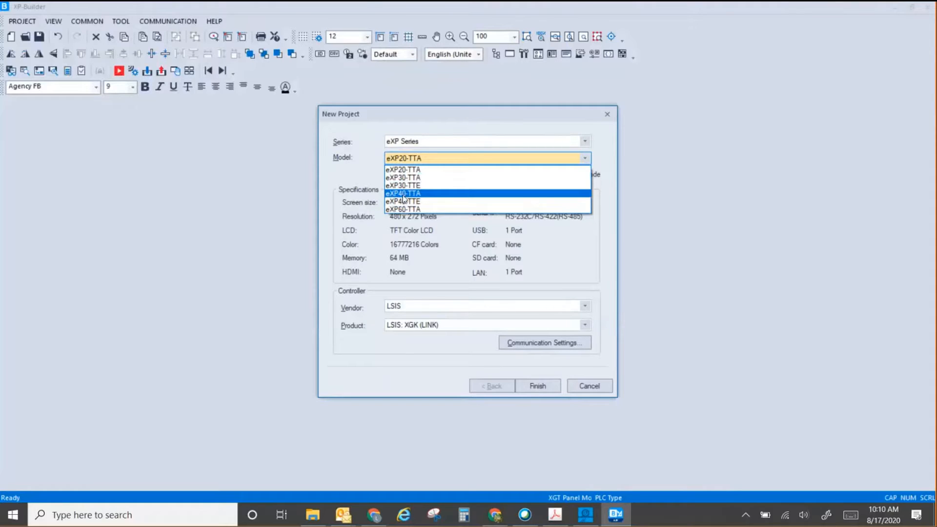
click(403, 195)
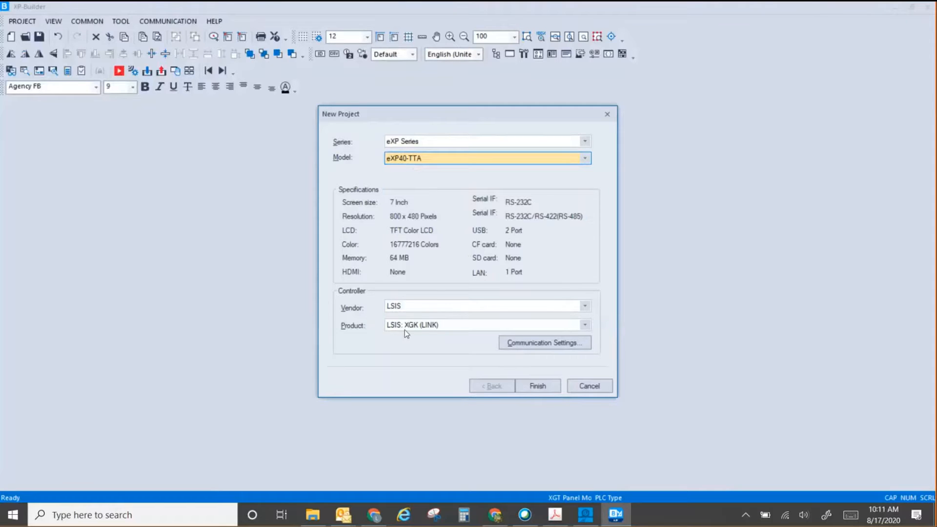
Set the controller vendor to Rockwell Automation, Inc. and look through its product options.
click(468, 307)
scroll(461, 239, up, 7)
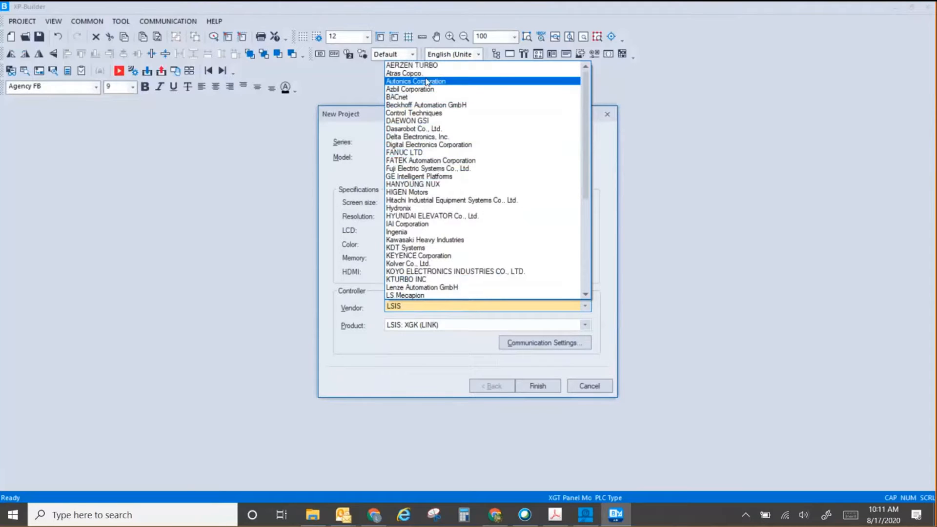
scroll(440, 256, down, 6)
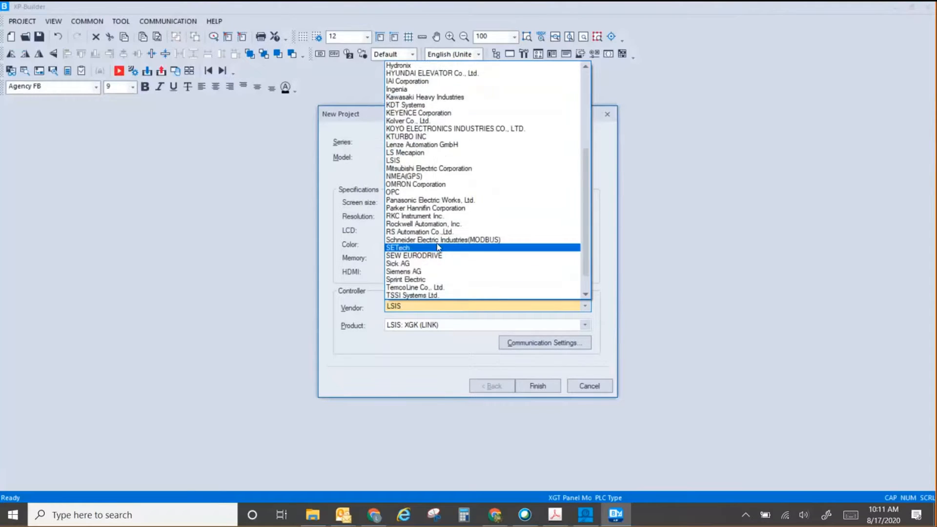
click(420, 223)
click(440, 326)
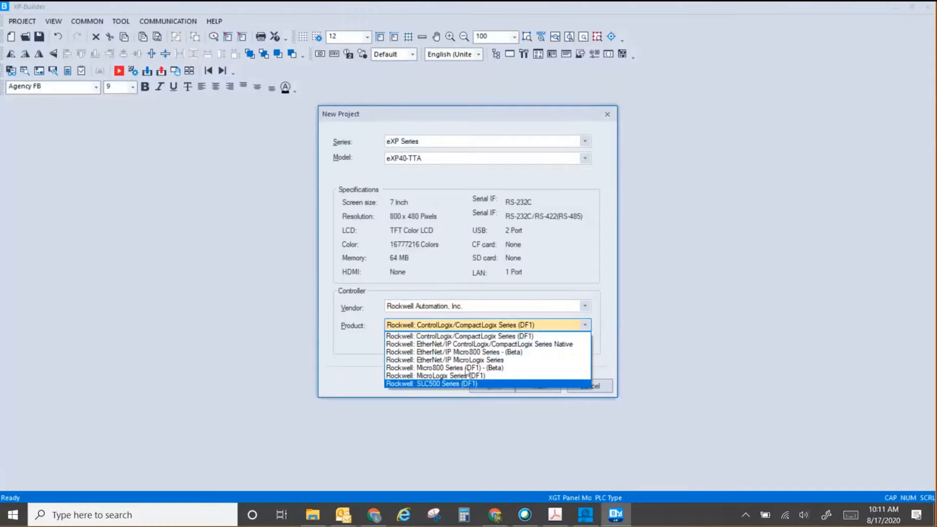
click(473, 313)
Set the controller vendor to Schneider Electric Industries(MODBUS) and the product to MODBUS RTU Master.
click(471, 309)
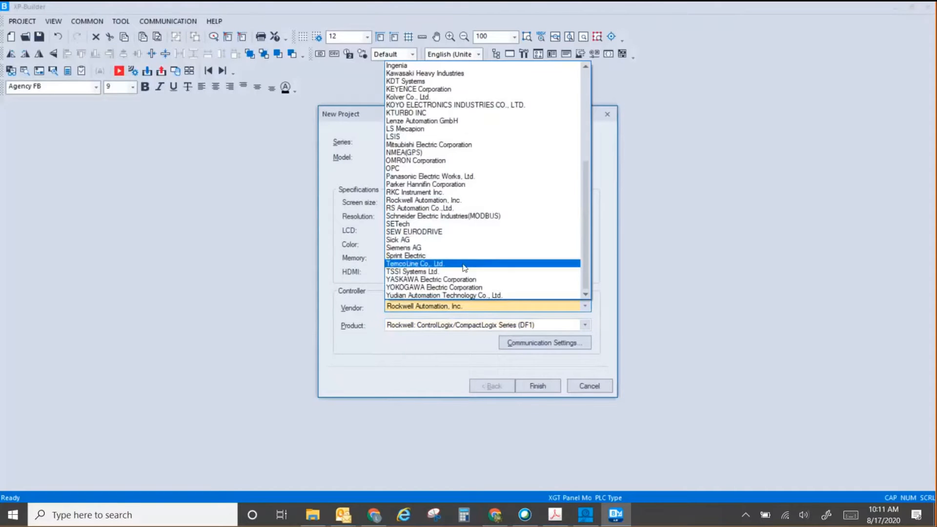
click(437, 221)
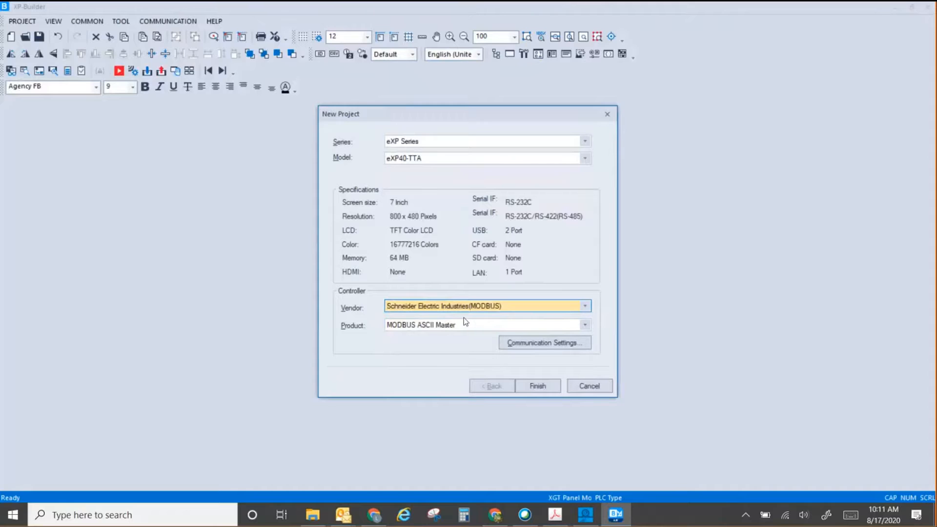
click(441, 327)
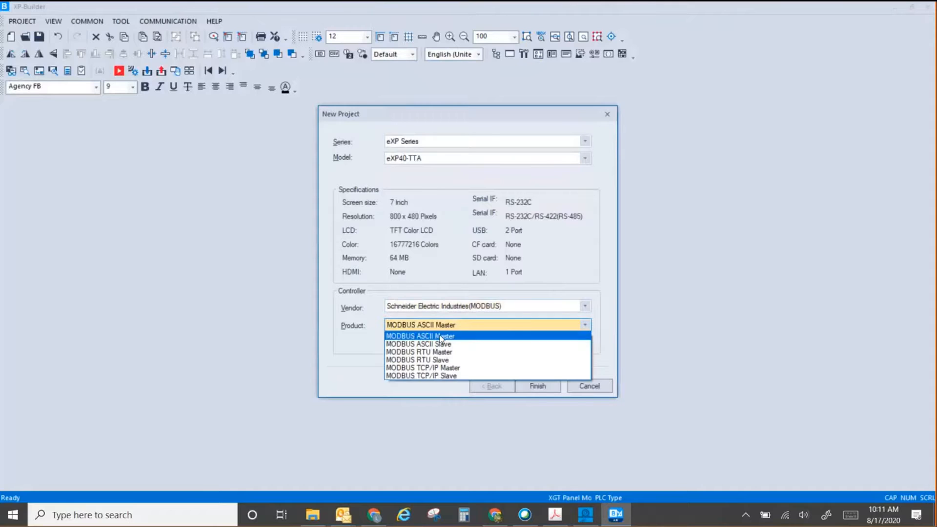
click(441, 352)
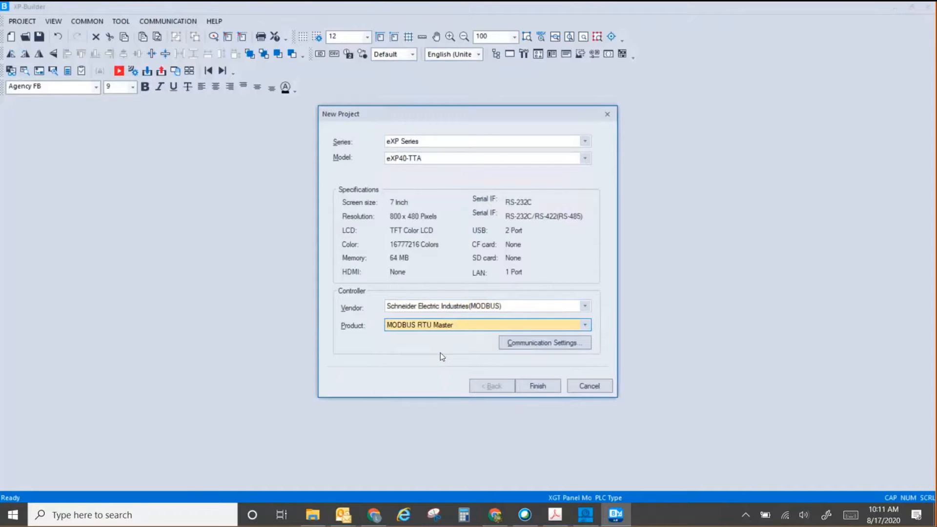
Set the new project's controller vendor to LSIS.
click(461, 308)
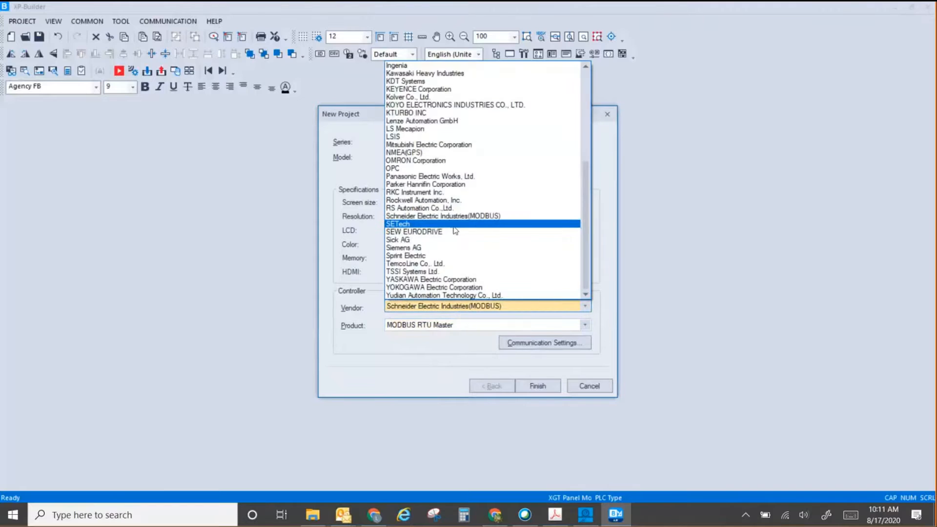
scroll(448, 196, up, 2)
scroll(450, 197, up, 4)
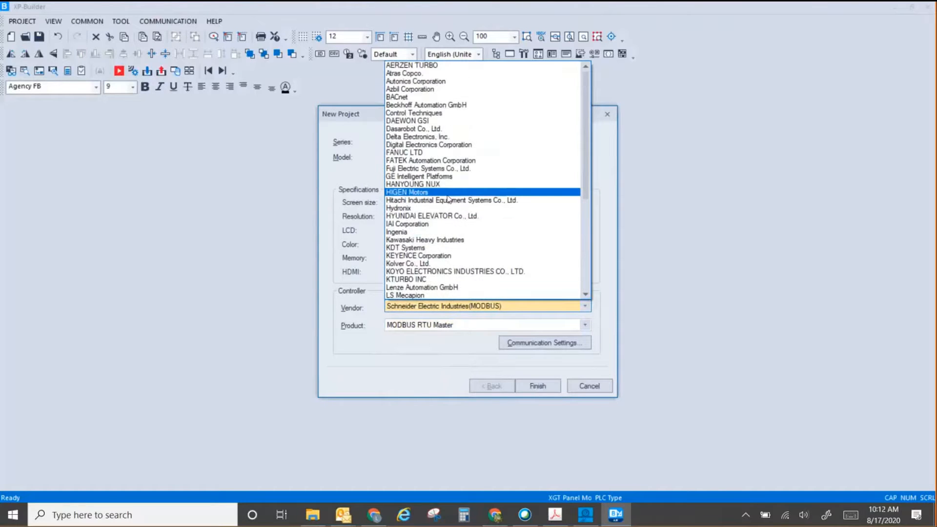
scroll(410, 281, down, 1)
click(409, 280)
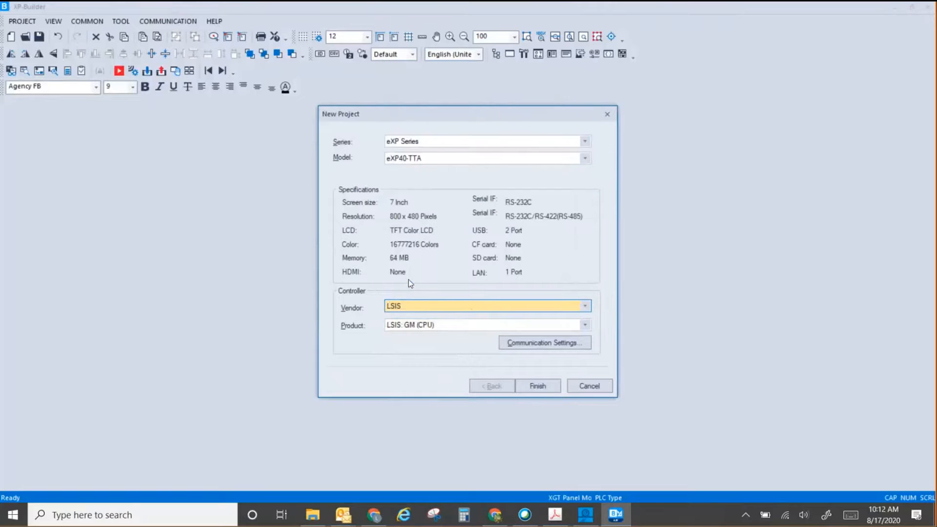
Look through the LSIS product options and choose LSIS: Inverter (LS INV 485) as the controller product.
click(418, 330)
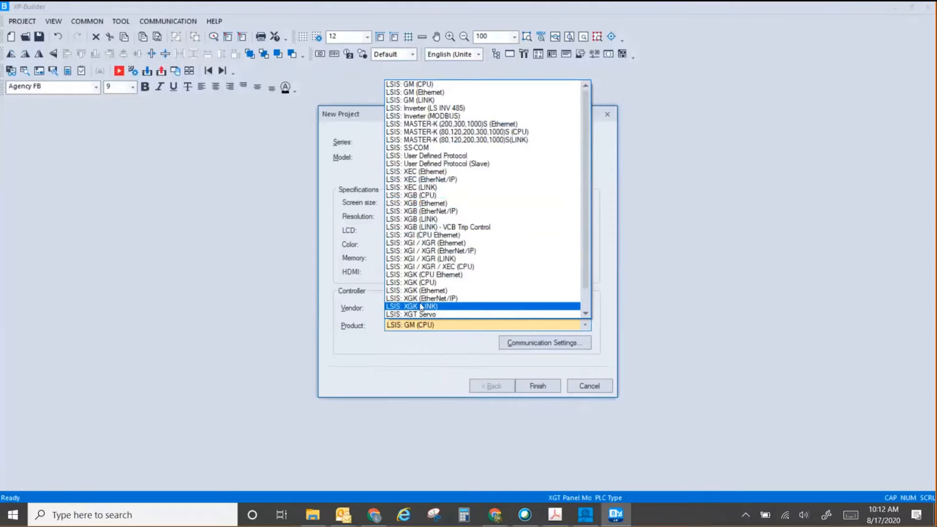
scroll(422, 310, down, 1)
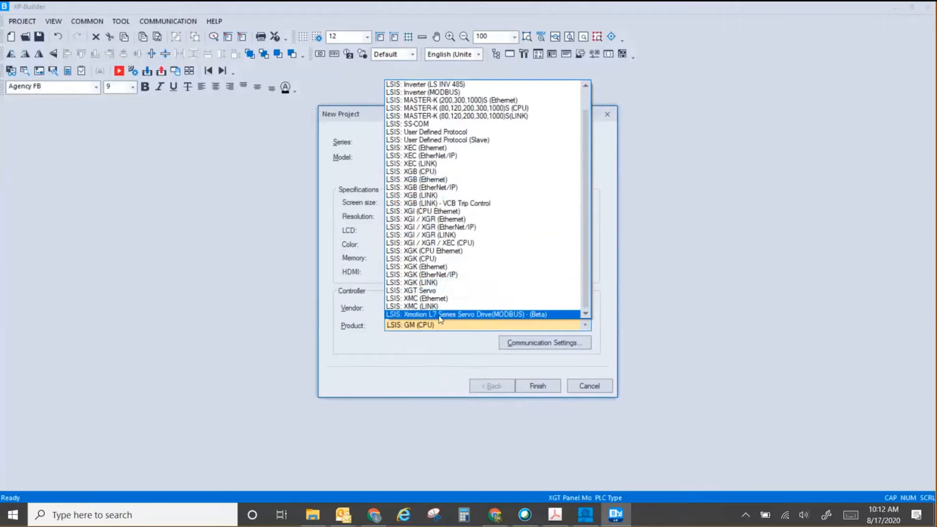
click(431, 326)
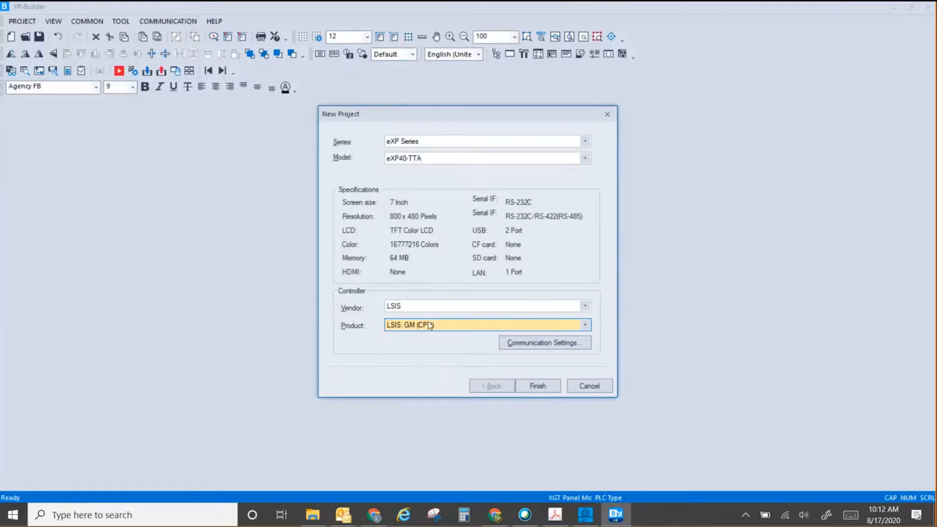
click(430, 325)
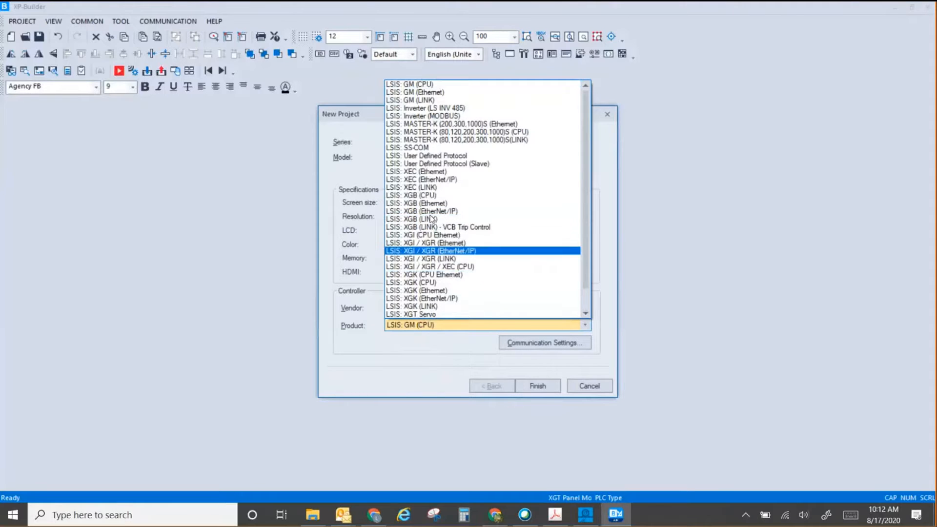
click(431, 109)
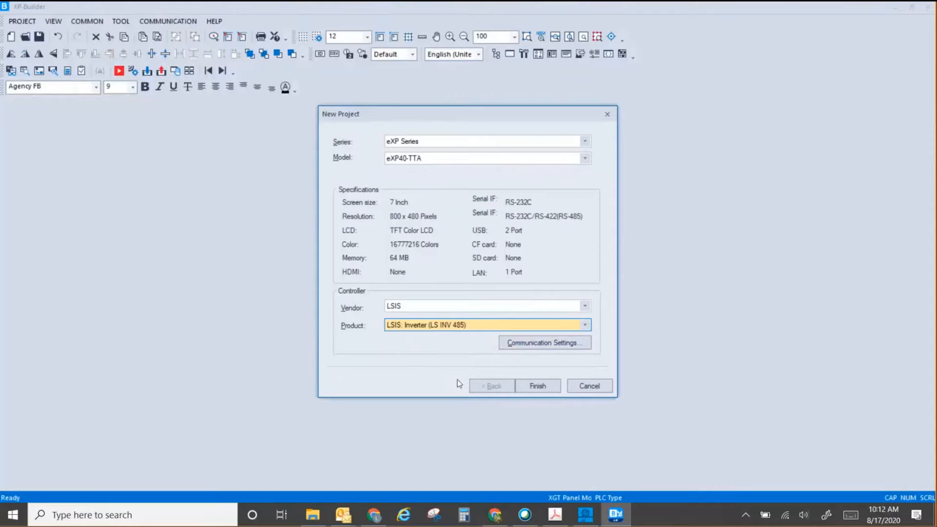
Open the controller's communication settings and set the serial baud rate to 115200 in the detail settings.
click(544, 348)
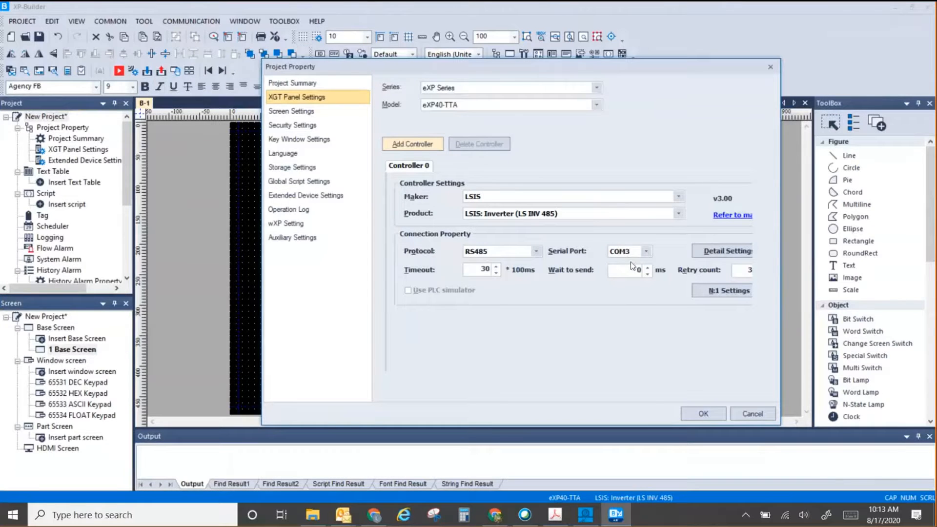
click(705, 251)
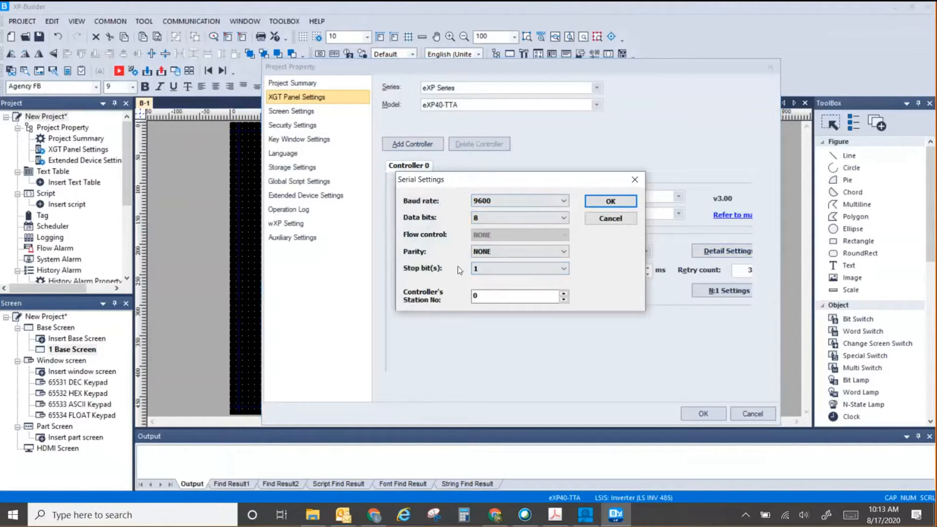
click(506, 201)
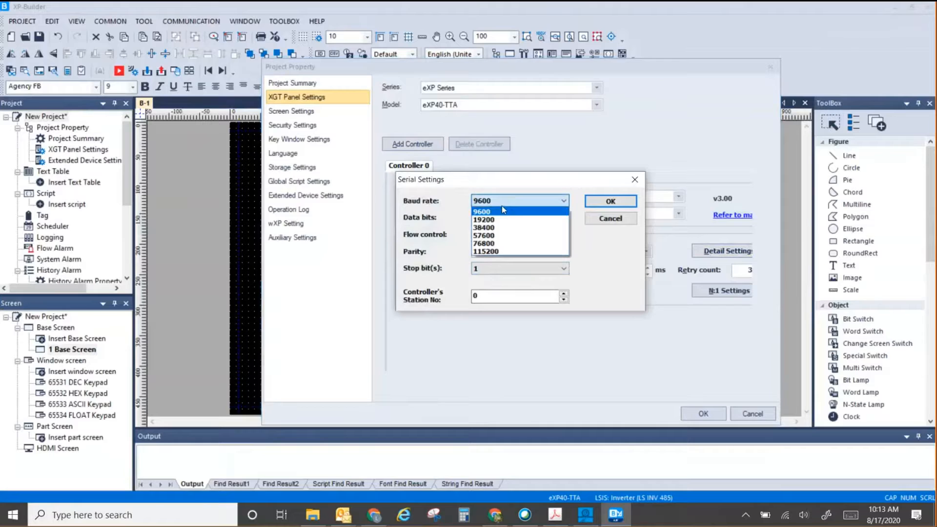
click(493, 252)
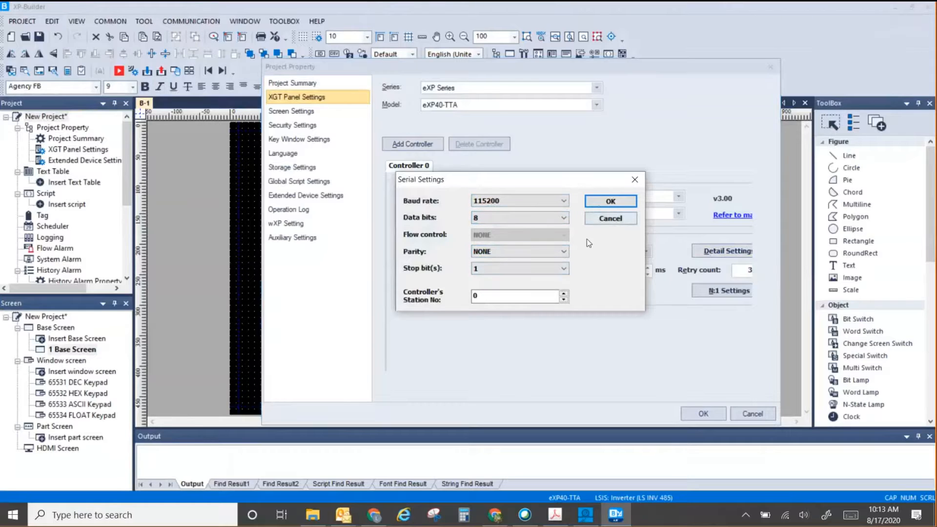
click(596, 203)
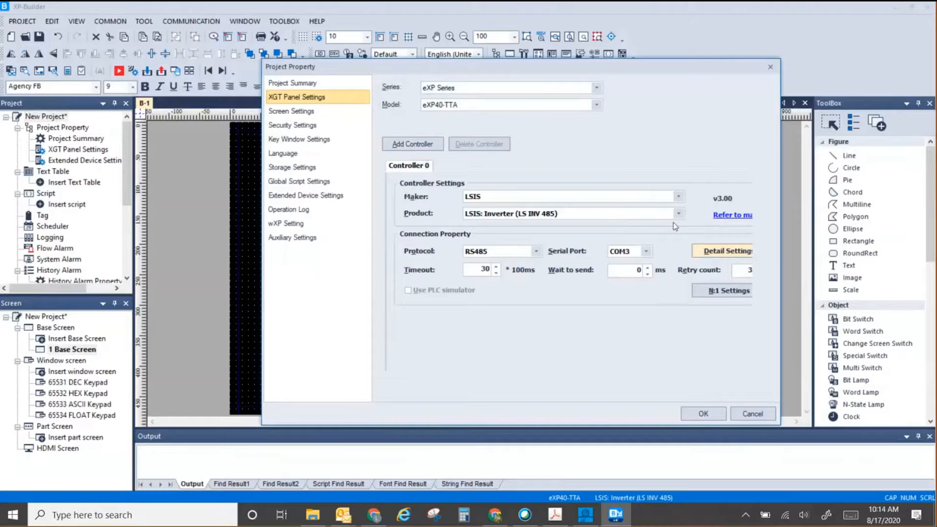
Open the controller's reference manual and examine the inverter list and the RS-485 wiring diagram for the XP Series.
click(733, 216)
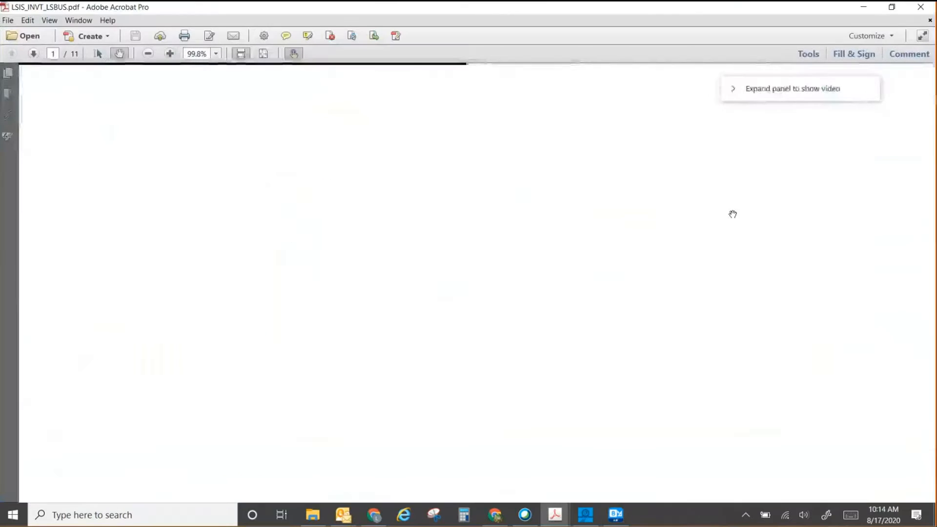
click(148, 54)
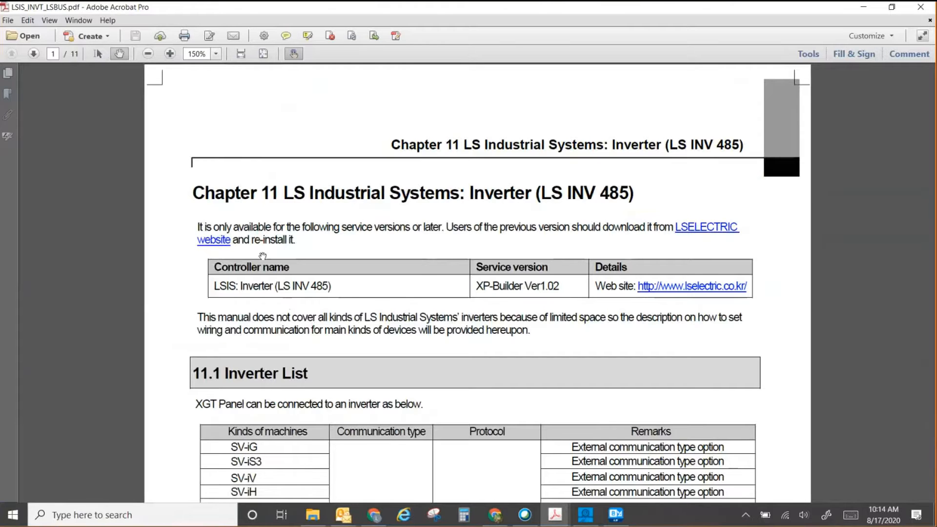
scroll(244, 302, down, 3)
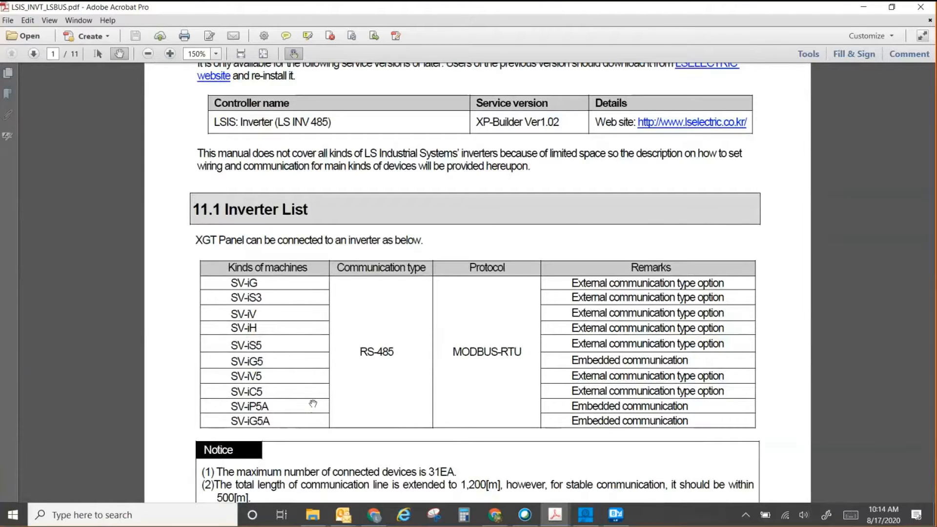
scroll(313, 404, down, 3)
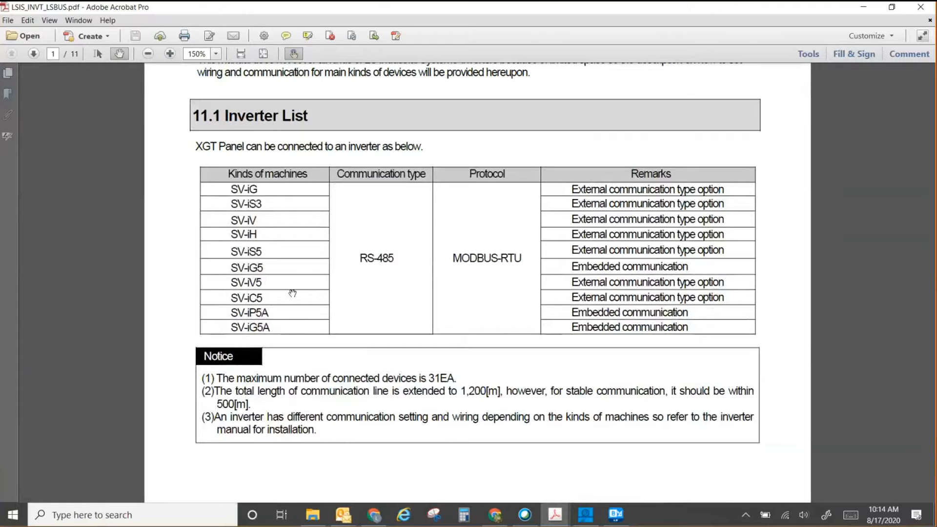
scroll(261, 331, down, 5)
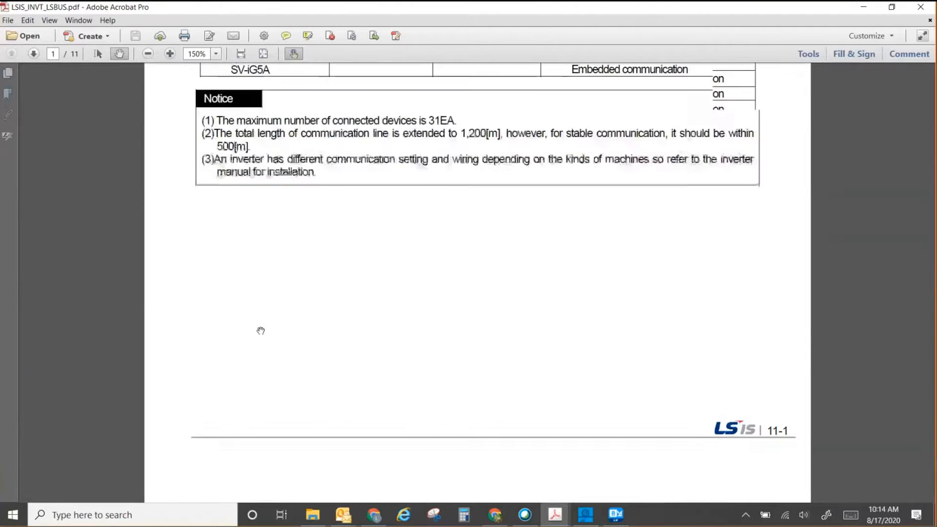
scroll(261, 331, down, 10)
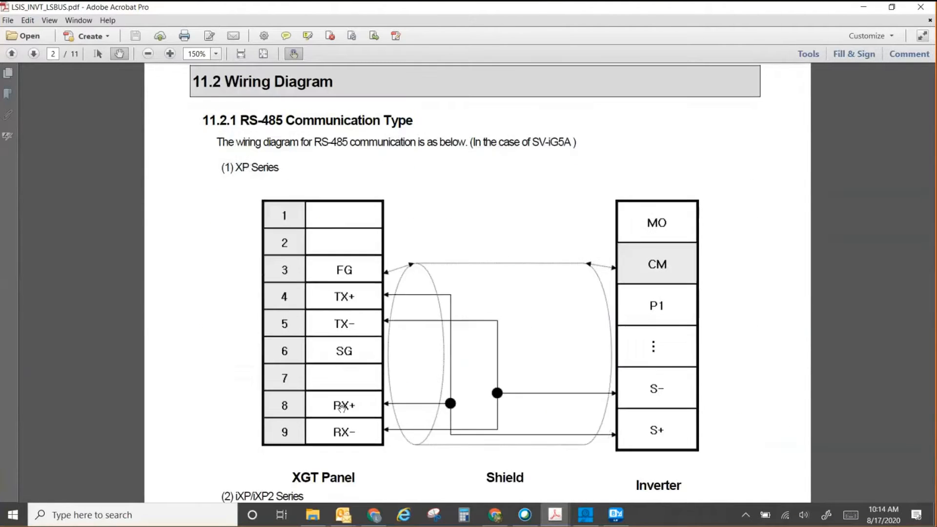
scroll(442, 325, down, 1)
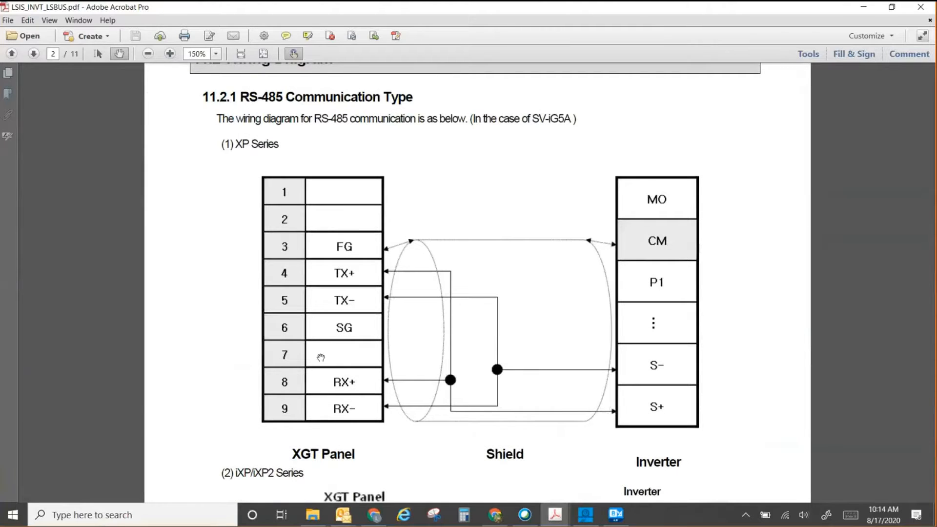
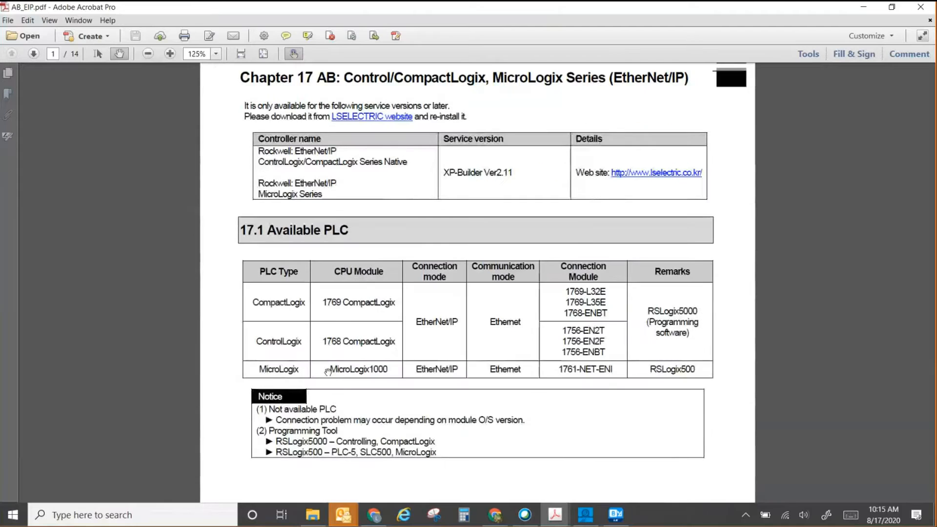
Read the AB EtherNet/IP manual's available PLCs, connection and communication setting sections, and close the document.
scroll(652, 351, down, 10)
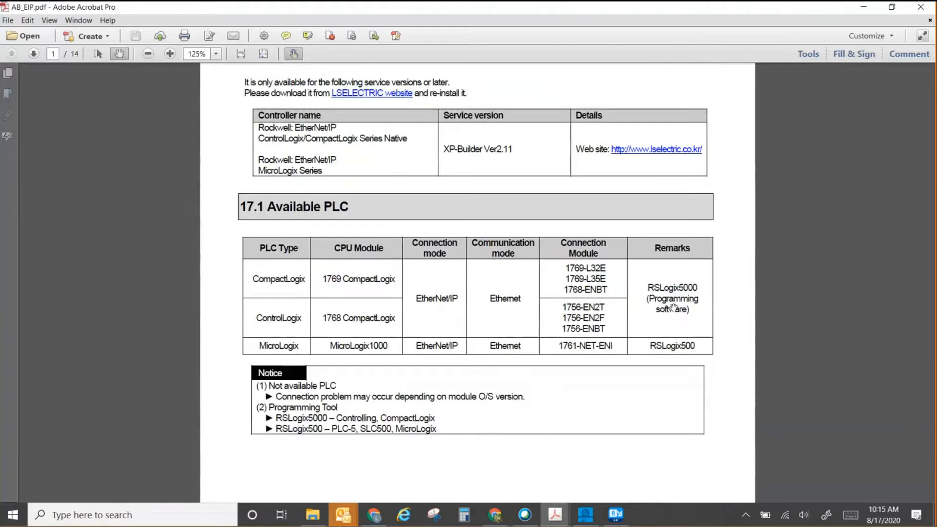
scroll(529, 330, down, 12)
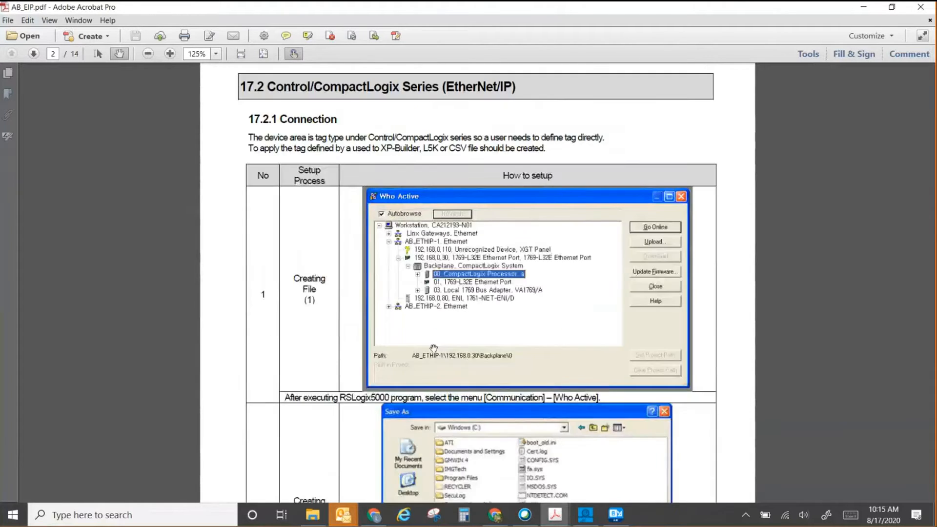
scroll(515, 404, down, 10)
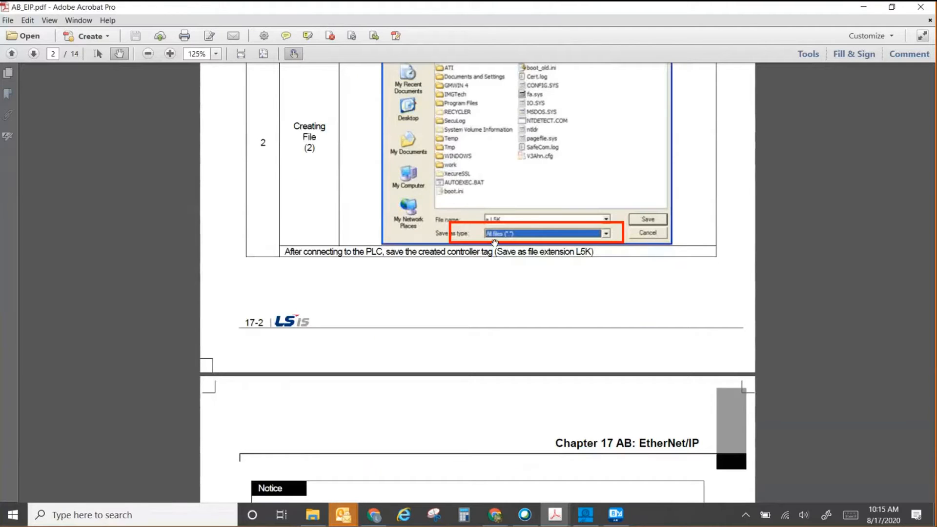
scroll(455, 365, down, 8)
scroll(455, 365, down, 3)
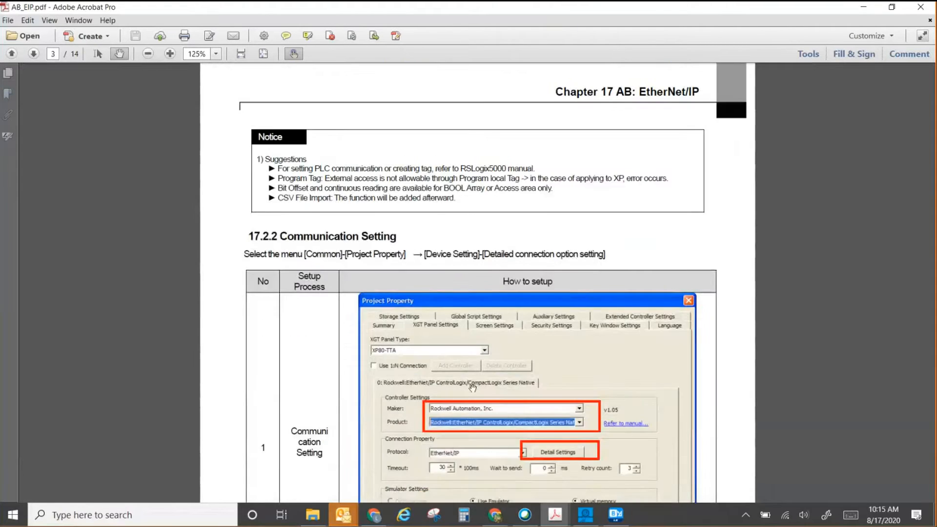
scroll(516, 417, down, 3)
scroll(518, 417, down, 1)
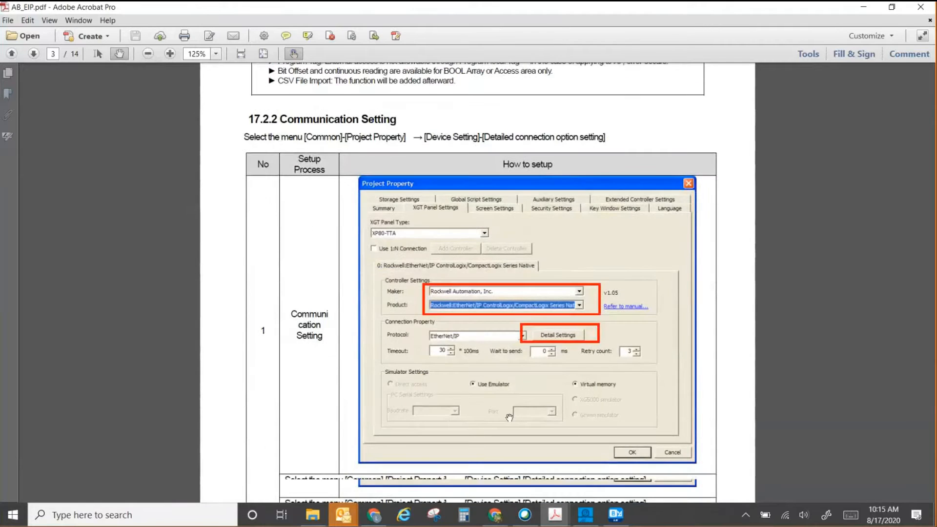
scroll(420, 339, down, 6)
scroll(421, 339, up, 1)
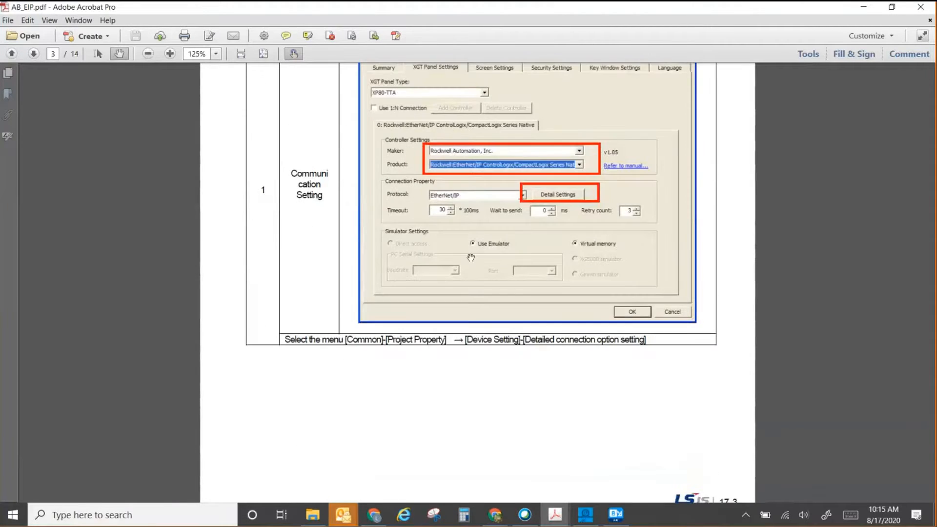
scroll(458, 299, down, 12)
scroll(429, 335, down, 3)
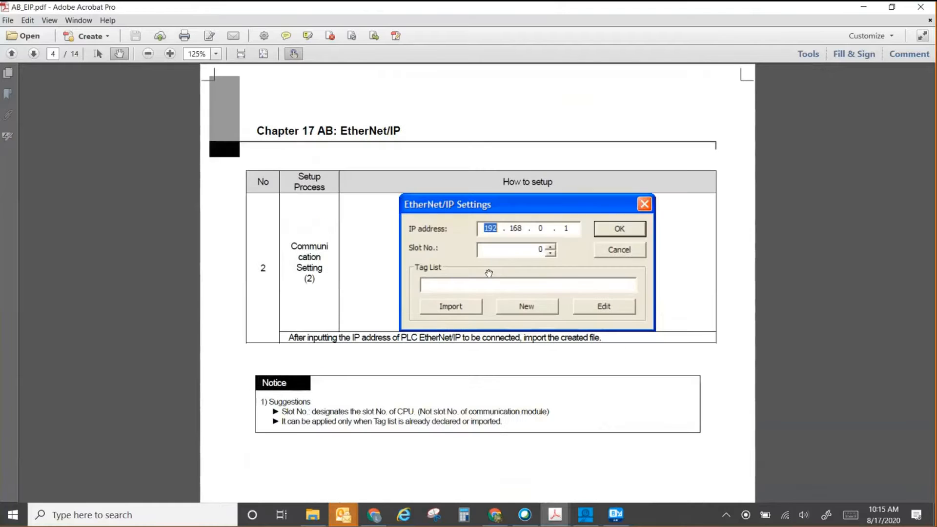
scroll(485, 326, down, 10)
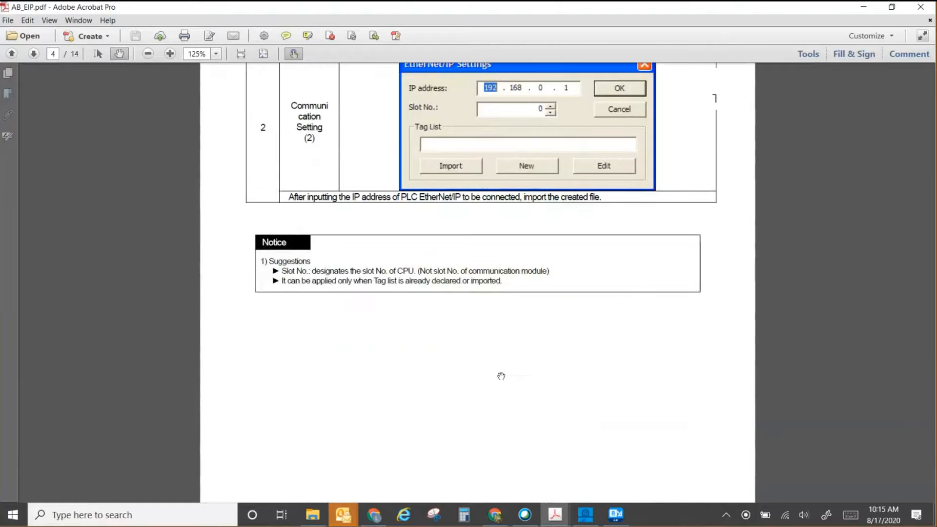
scroll(470, 388, down, 20)
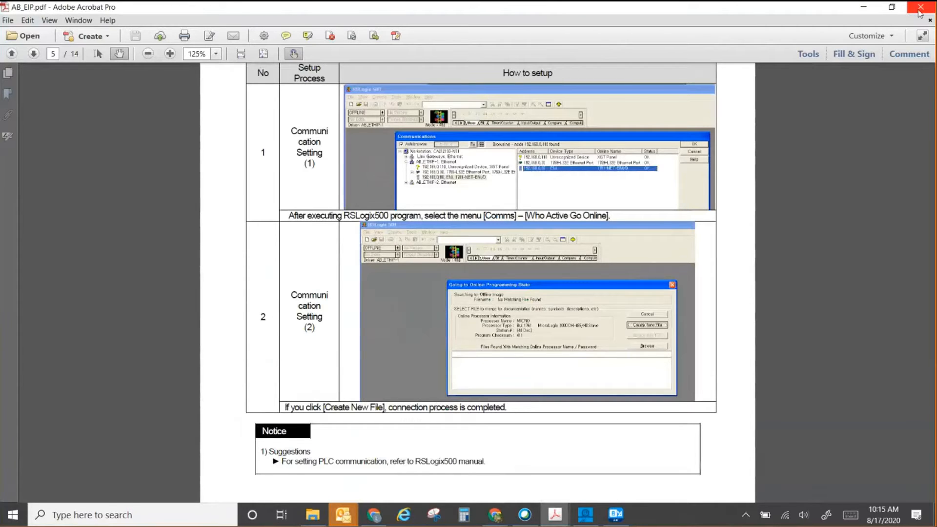
click(920, 6)
Set the controller maker to Siemens AG and look through its product options.
click(570, 196)
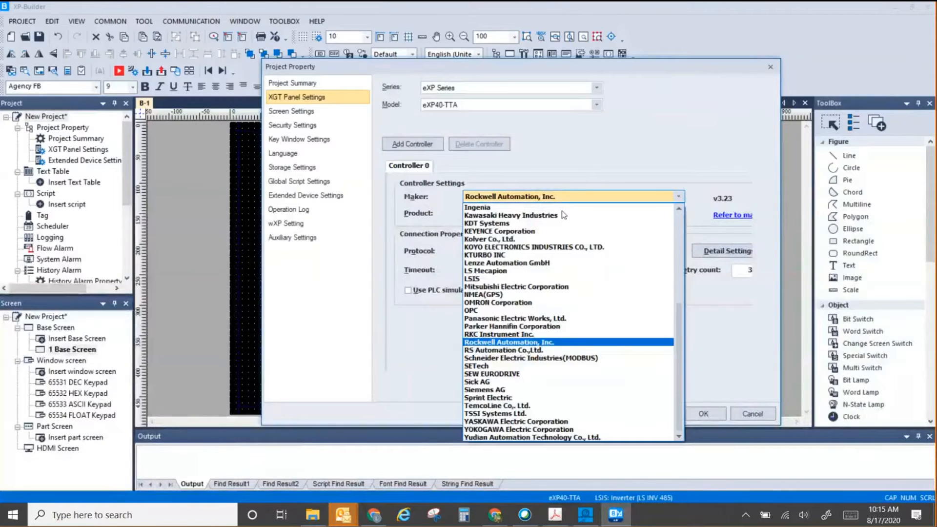
click(501, 393)
click(531, 215)
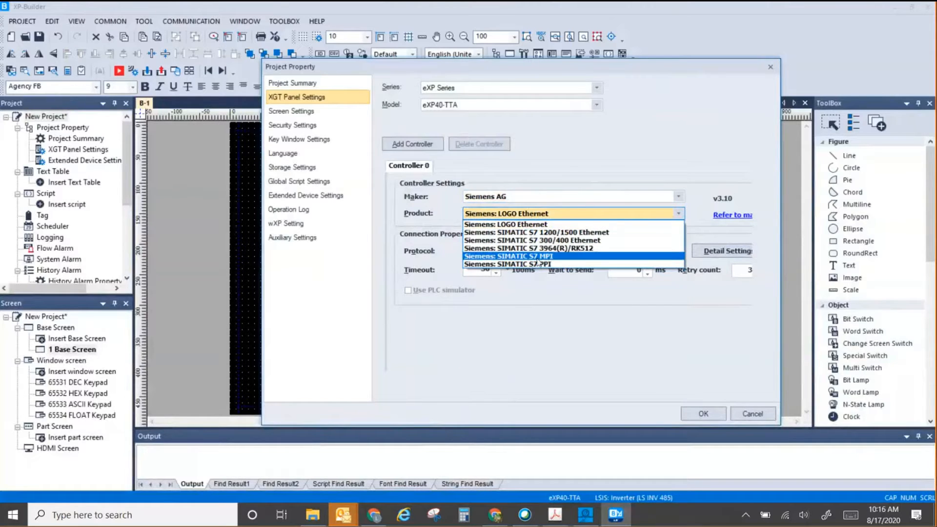
click(518, 201)
Set the controller maker to LSIS and the product to LSIS: Inverter (MODBUS).
click(528, 199)
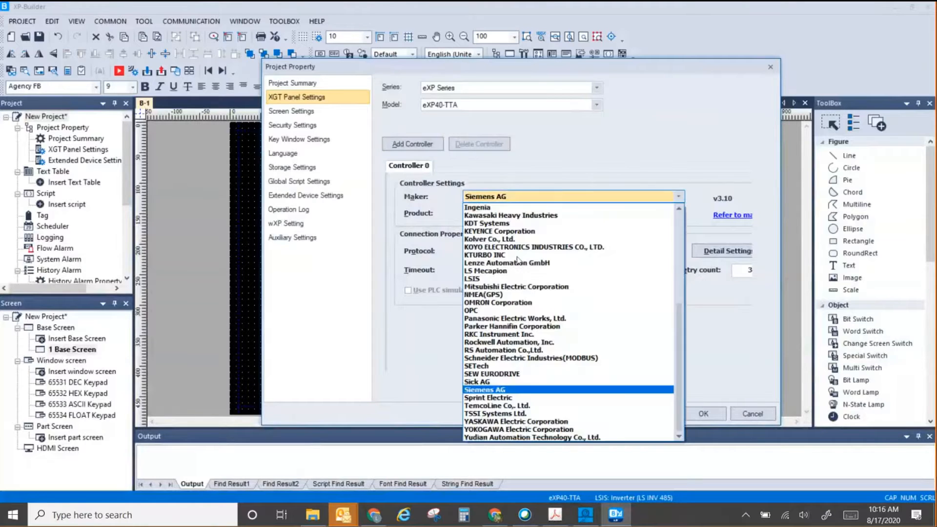
click(517, 279)
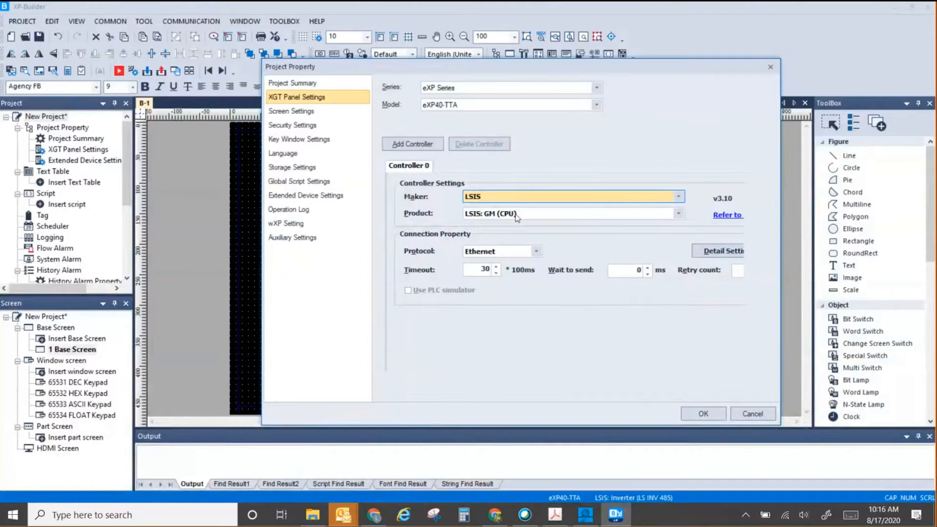
click(517, 215)
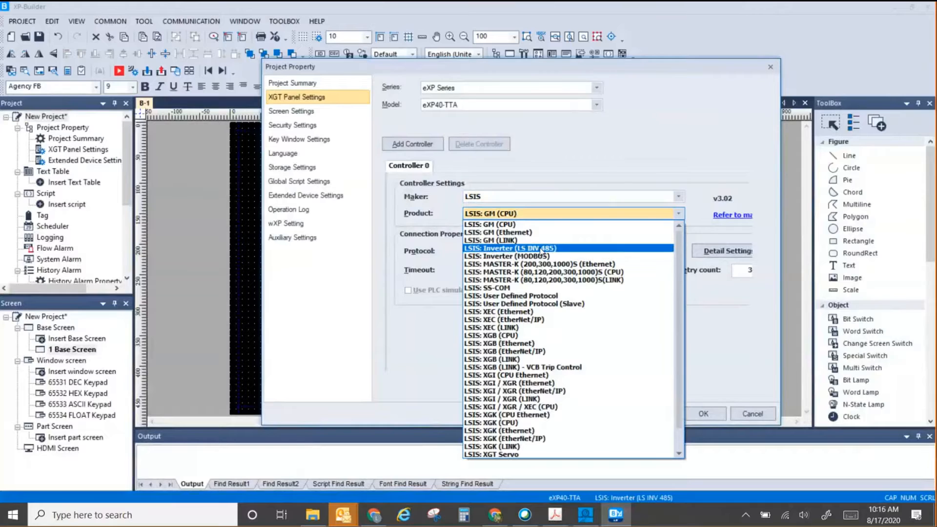
click(537, 256)
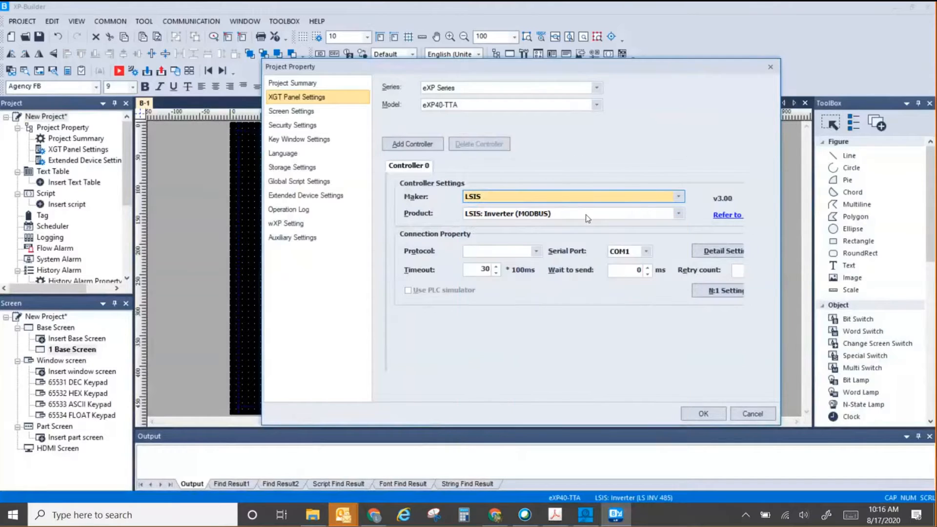
Open the reference manual for the MODBUS inverter, look through its inverter list, and close the document.
click(732, 215)
scroll(468, 293, down, 5)
scroll(469, 293, up, 3)
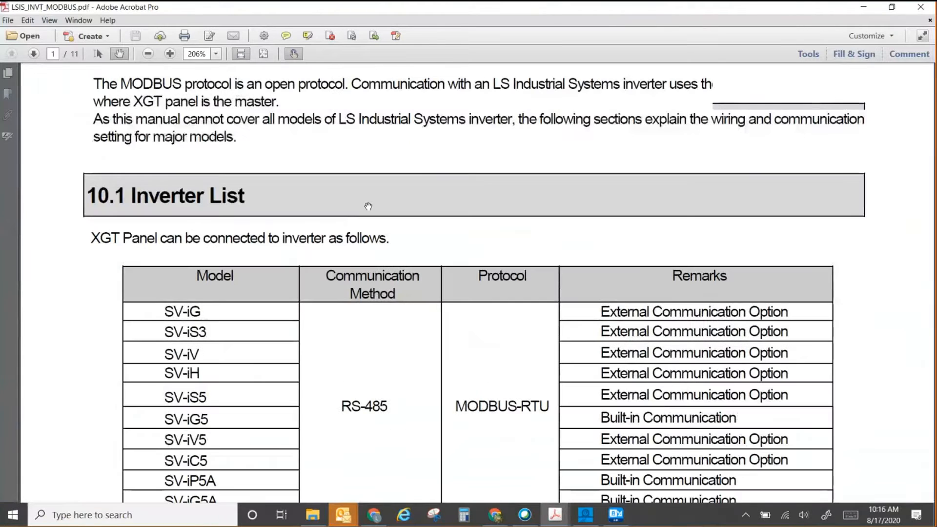
click(921, 5)
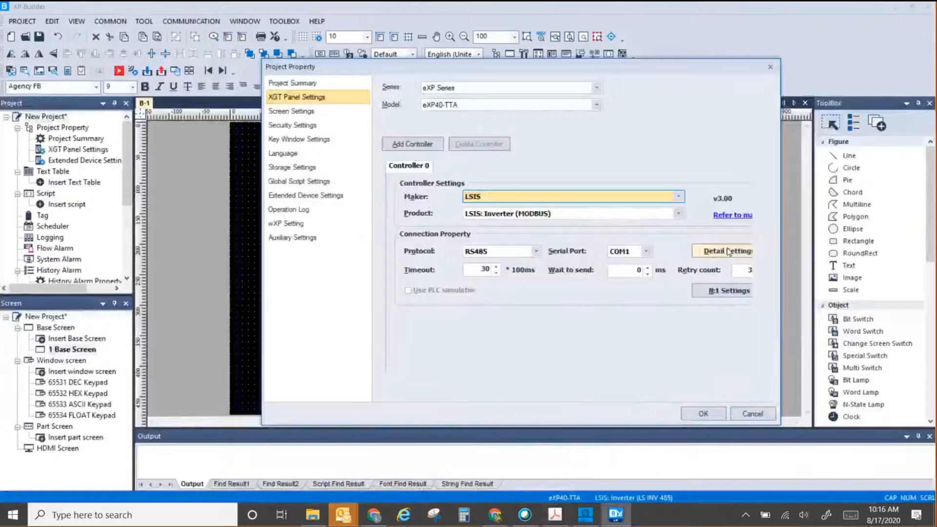
Set the controller's serial baud rate to 19200 and apply the controller type change to the project.
click(724, 250)
click(495, 200)
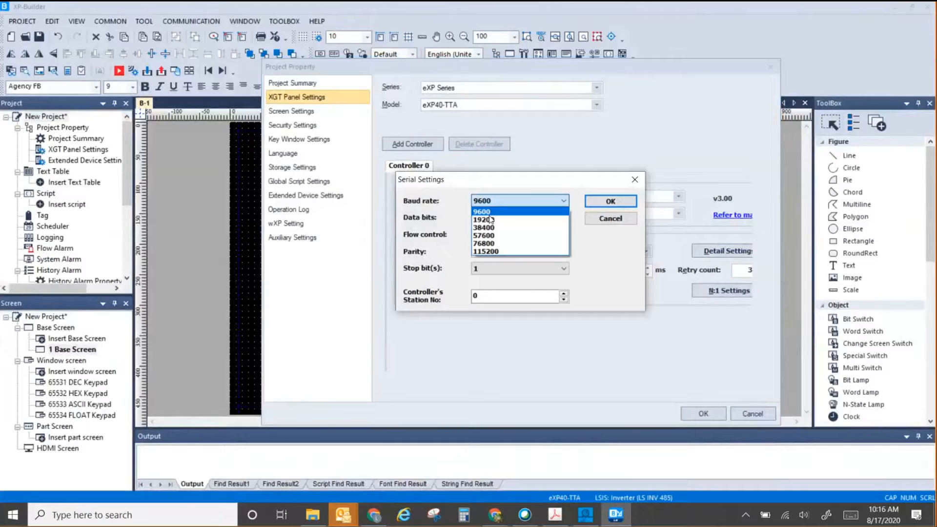
click(490, 220)
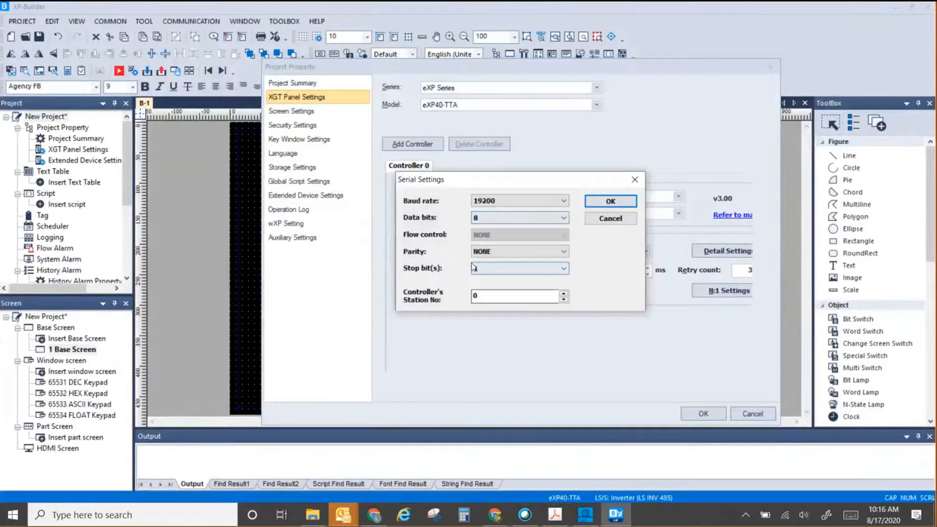
click(611, 201)
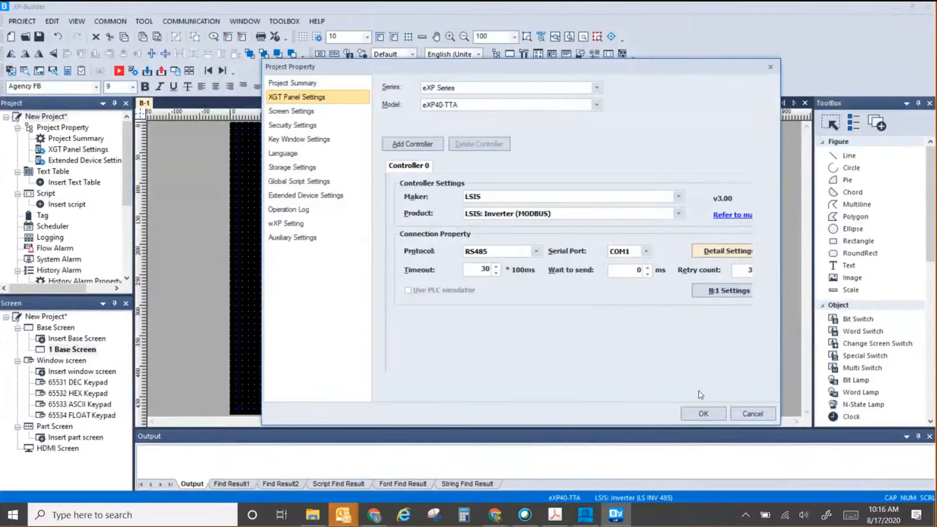
click(701, 414)
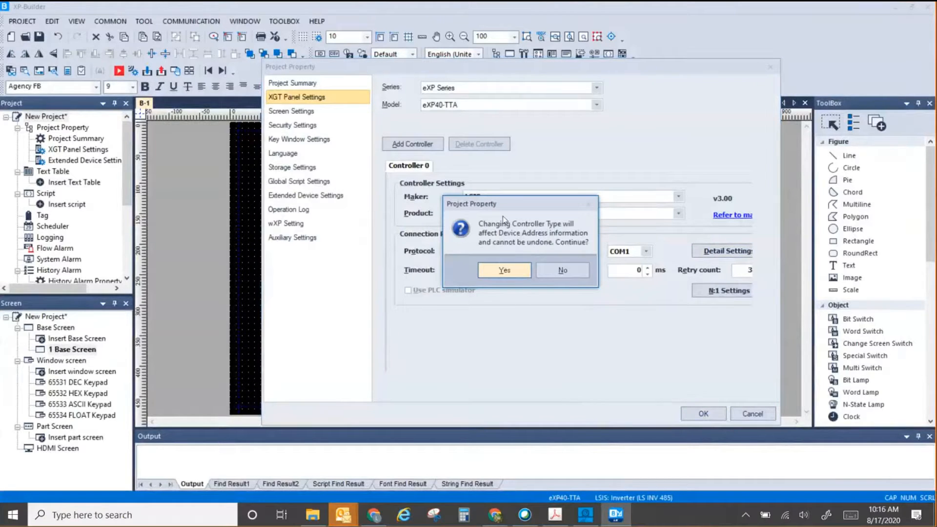
click(505, 270)
click(617, 174)
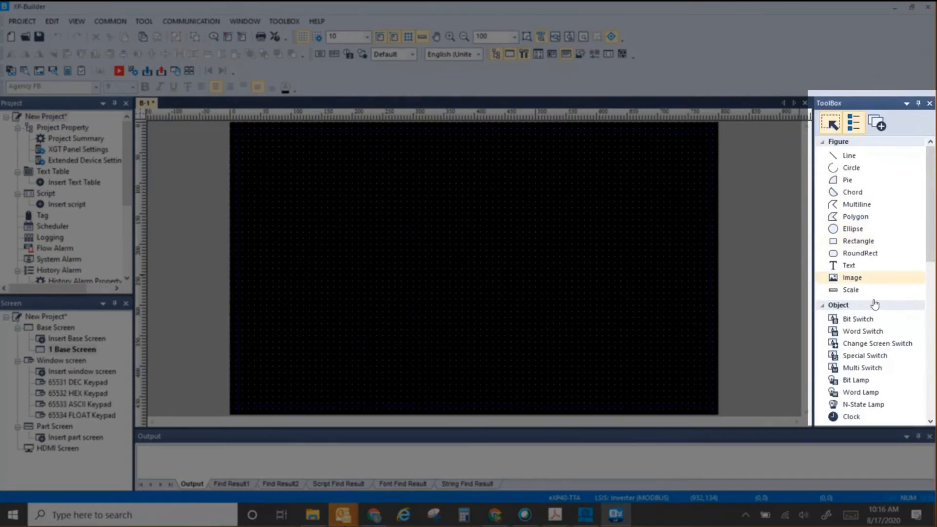
click(862, 367)
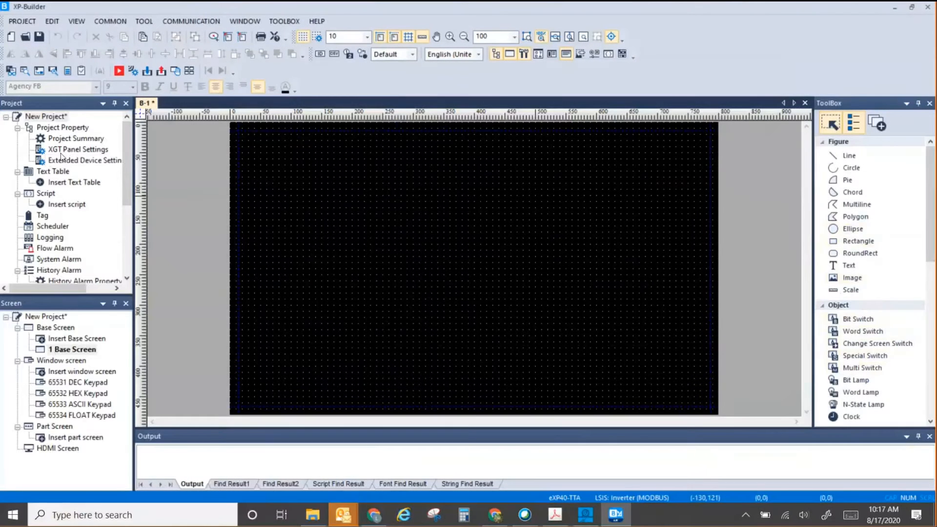
Reopen the project properties and review the project summary, the XGT panel settings and the controller's serial settings.
double_click(61, 151)
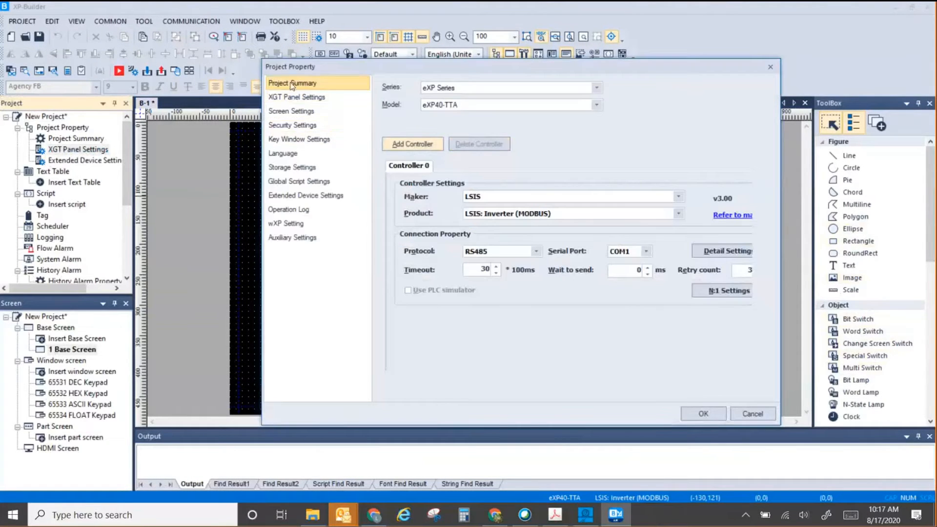
click(292, 83)
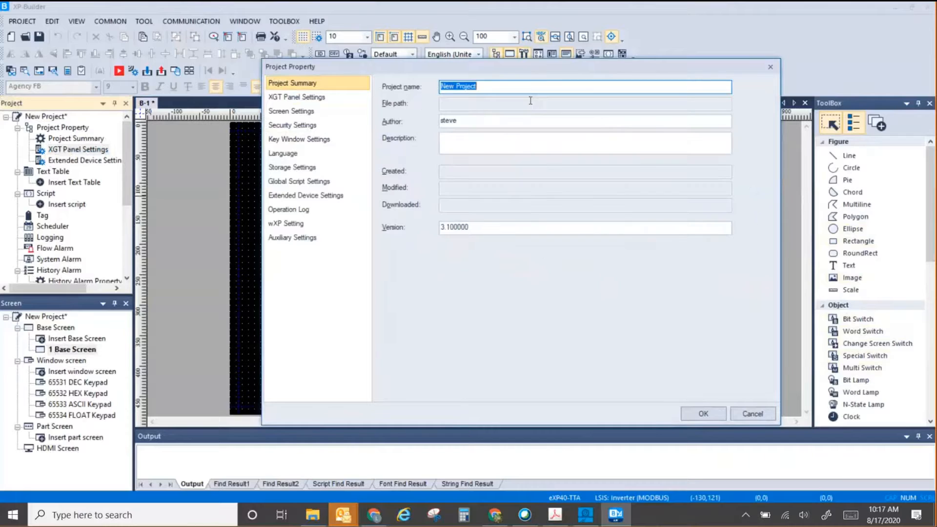
click(314, 100)
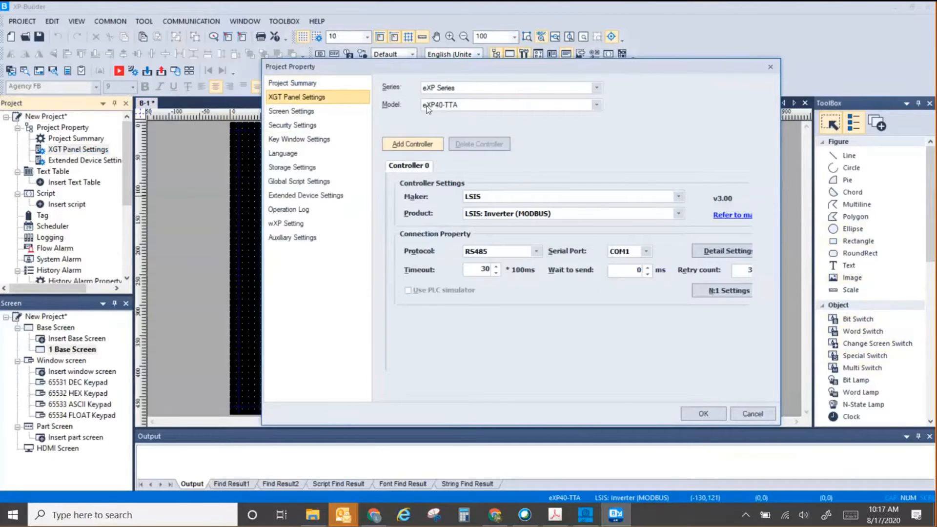
click(715, 251)
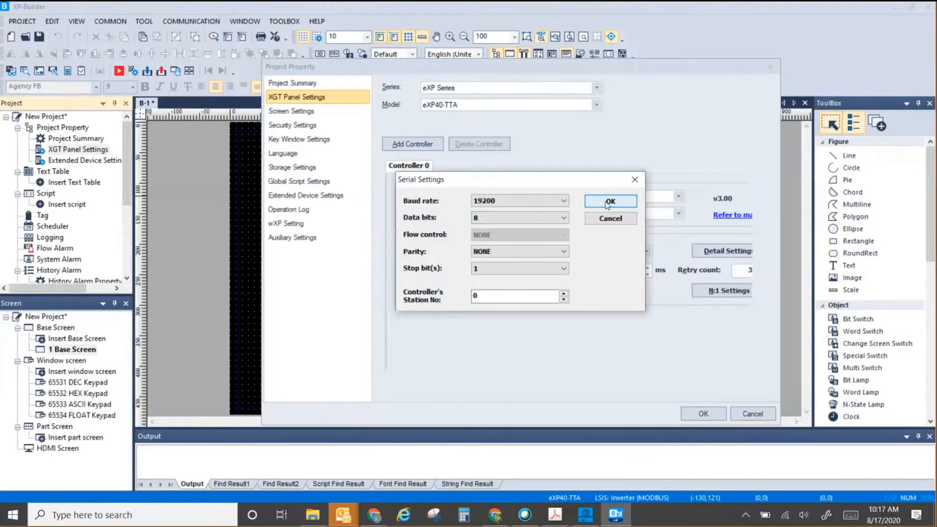
click(609, 201)
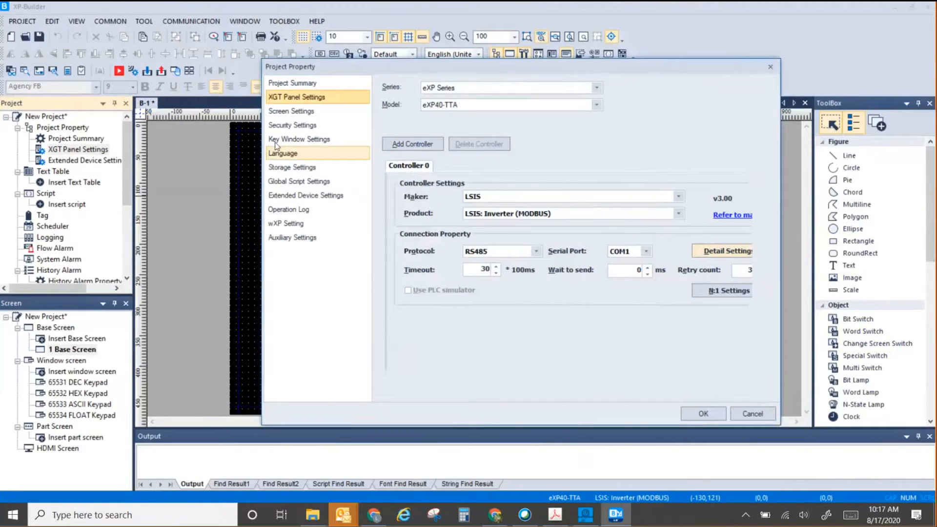
Review the project's screen, security, language, storage and auxiliary settings, and close the properties without applying changes.
click(296, 115)
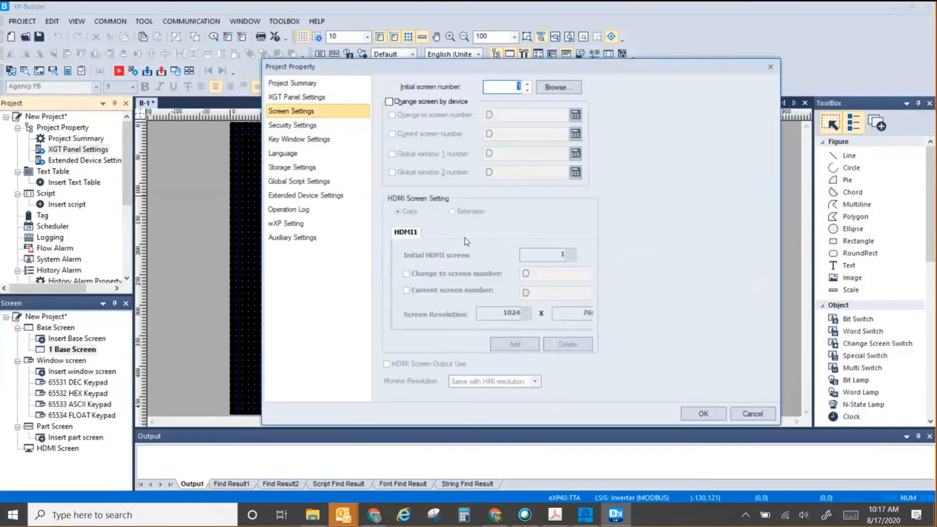
click(298, 128)
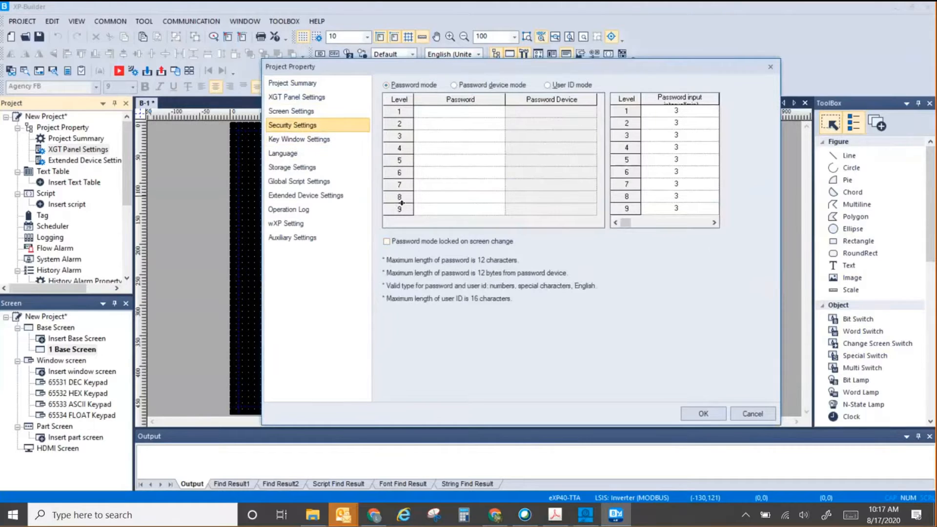
click(293, 155)
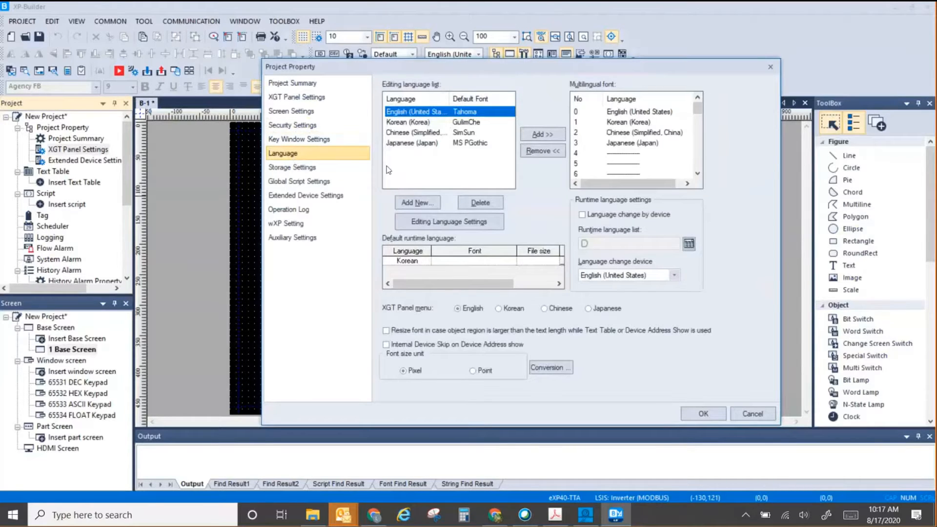
click(289, 171)
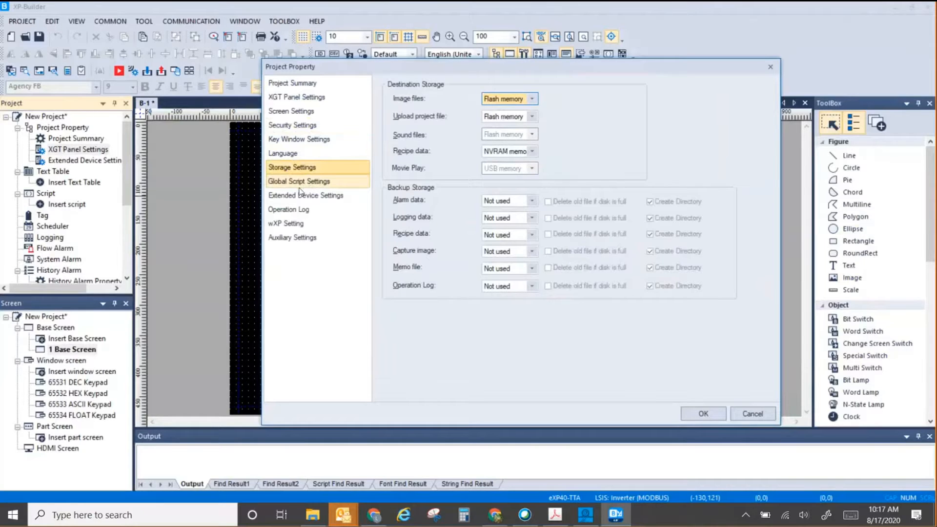
click(296, 239)
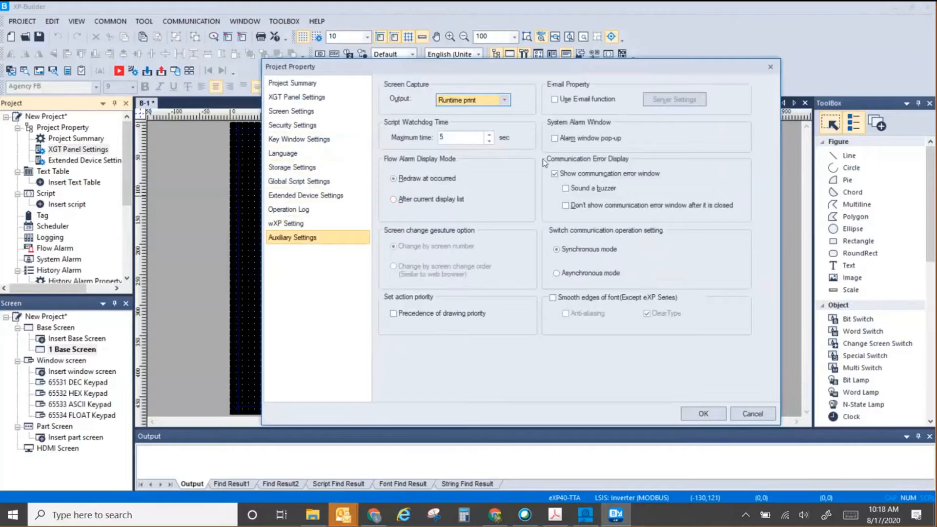
click(746, 415)
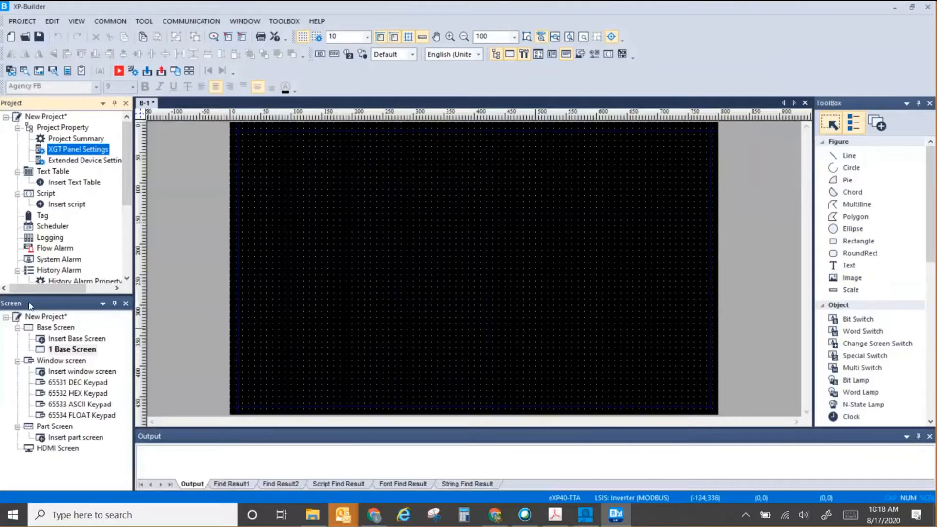
Enable a background colour for Base Screen 1 in its screen properties and set it to cream.
click(62, 350)
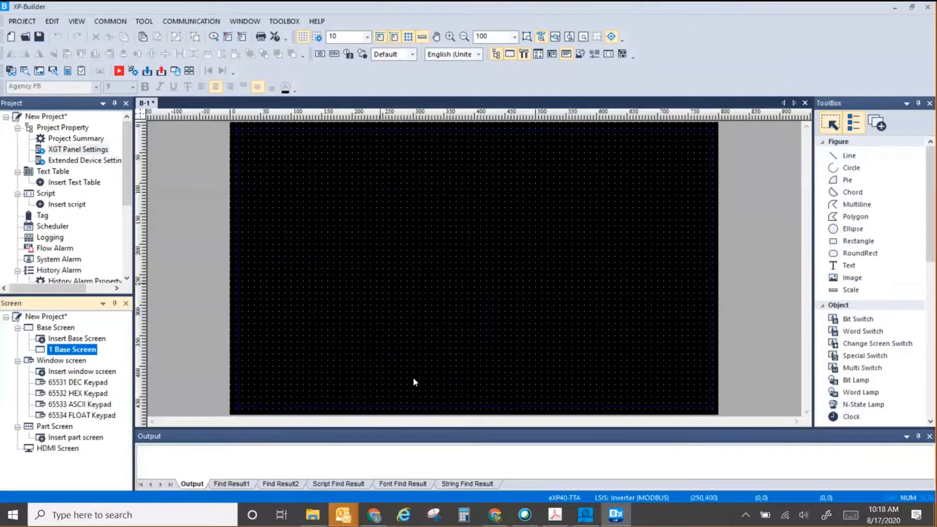
right_click(351, 251)
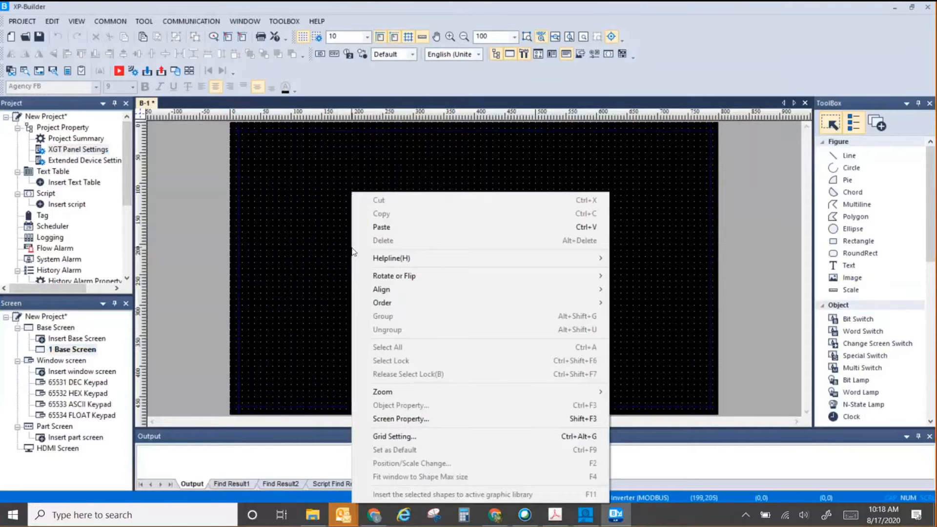
click(382, 418)
click(362, 115)
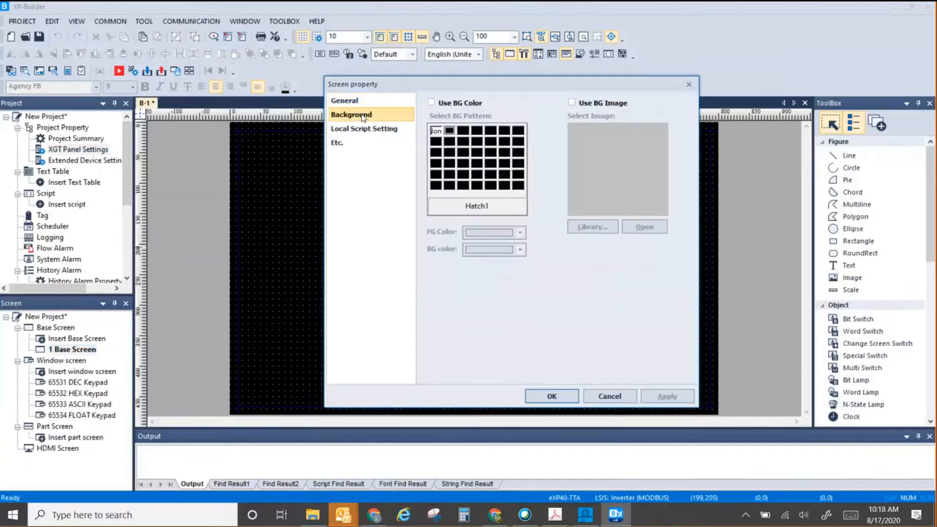
click(431, 103)
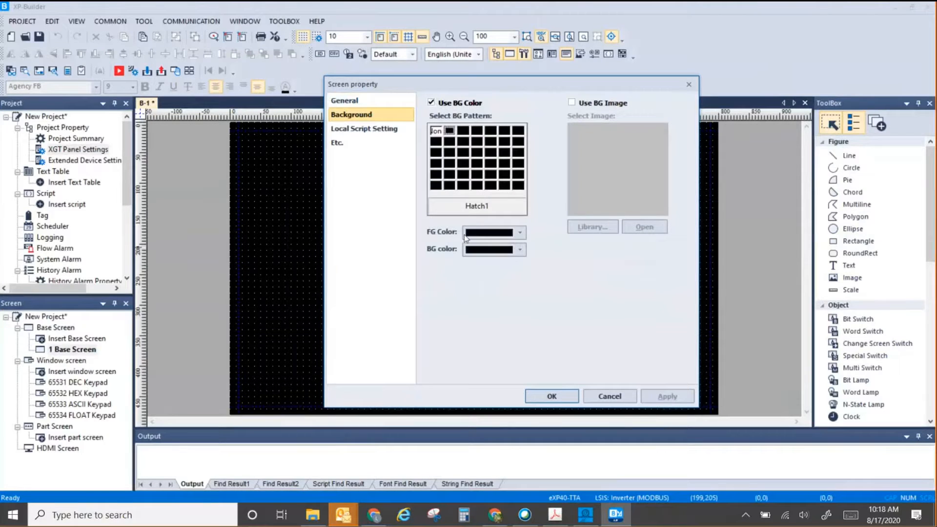
click(483, 250)
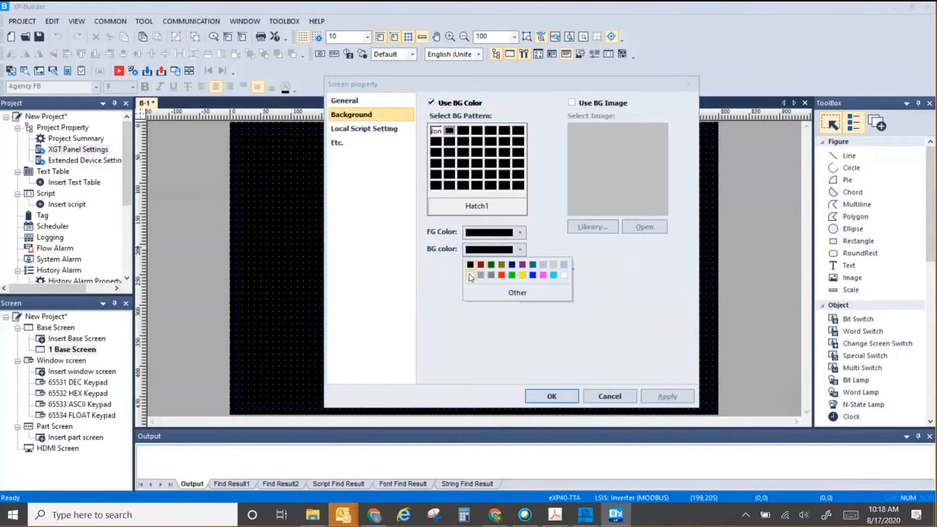
click(470, 275)
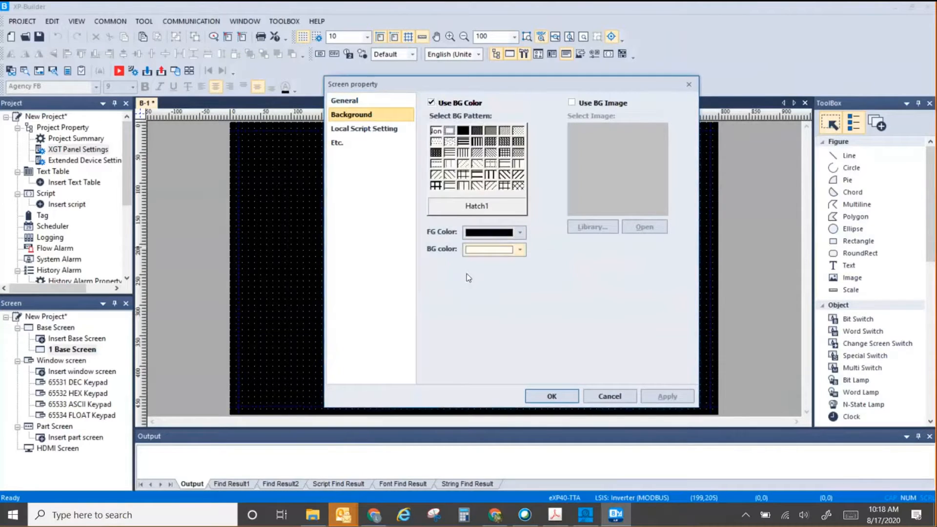
click(551, 396)
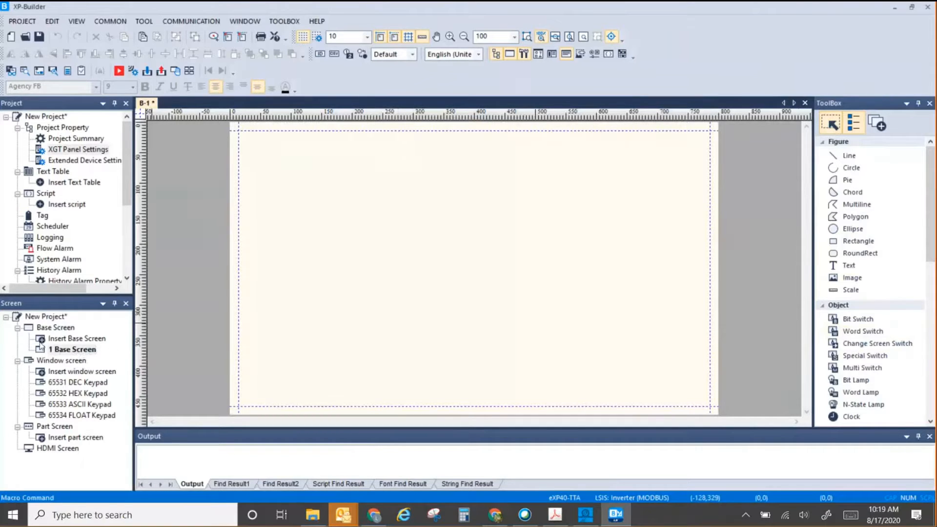
Insert a second base screen into the project.
click(42, 340)
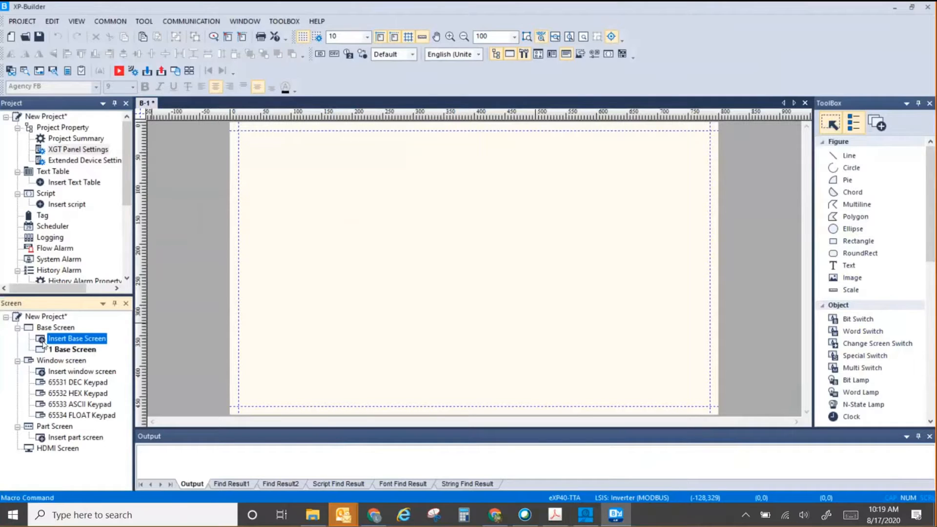
double_click(43, 339)
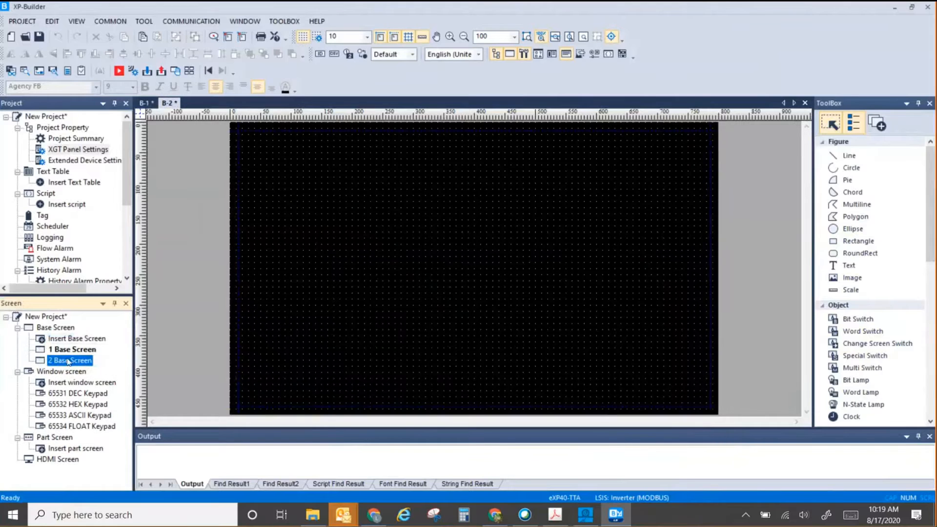
Enable a background colour for Base Screen 2 in its screen properties and set it to cream.
click(393, 292)
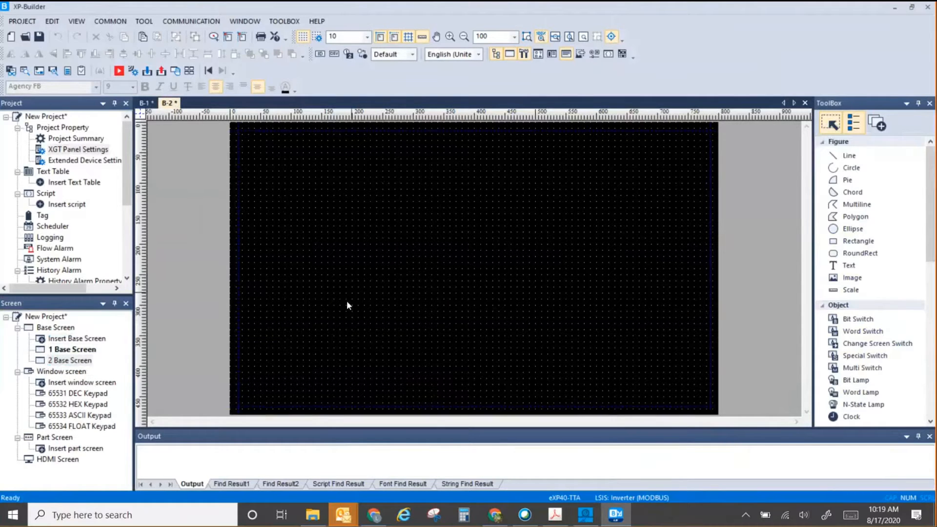
right_click(419, 260)
click(468, 418)
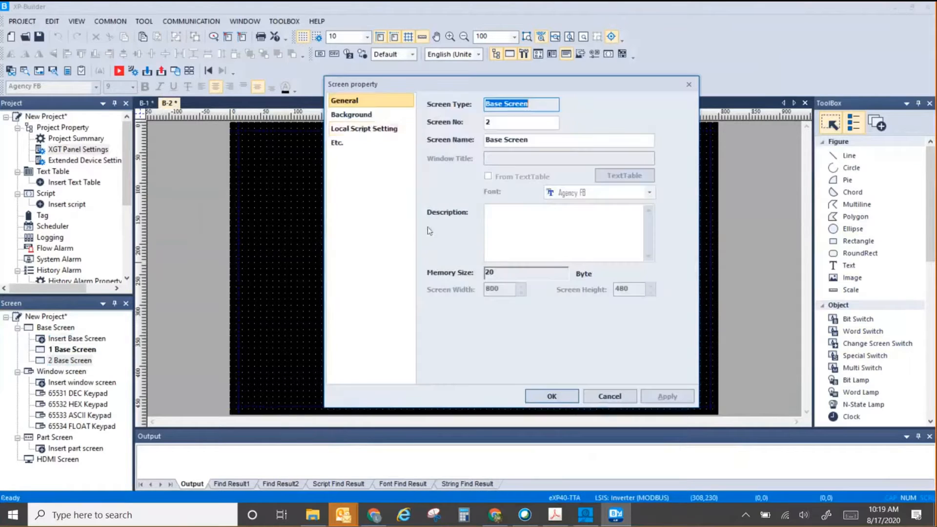
click(375, 115)
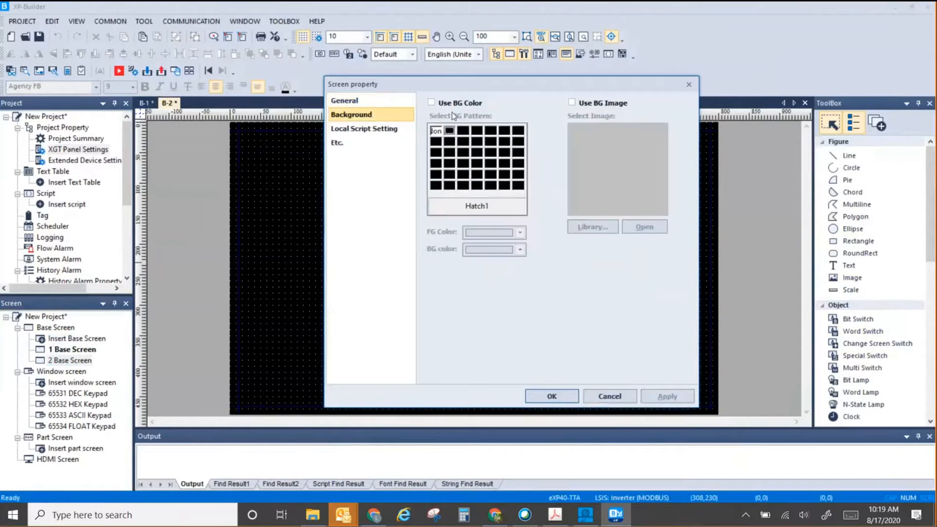
click(519, 249)
click(473, 277)
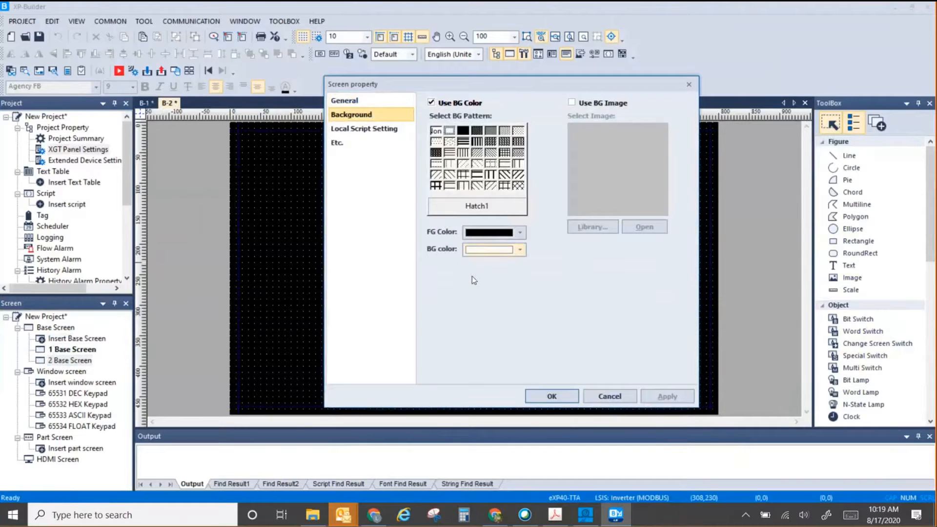
click(566, 397)
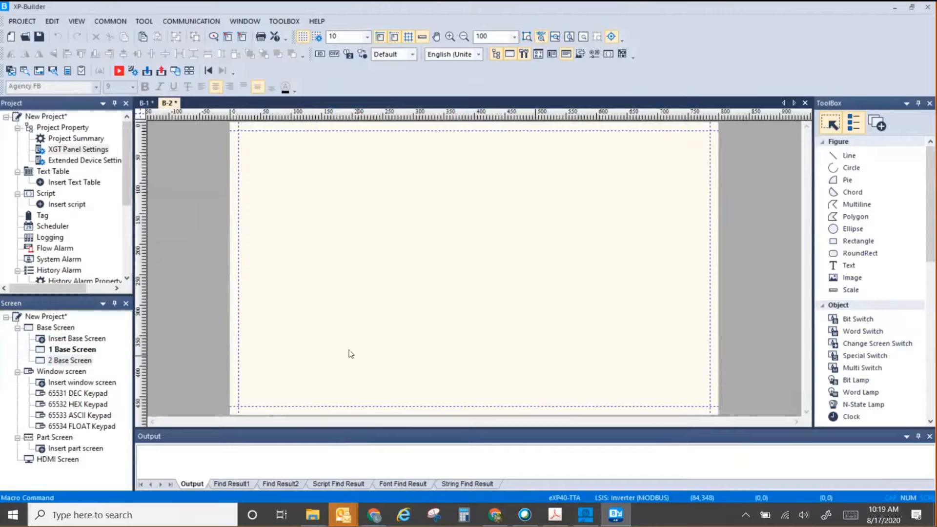
Duplicate Base Screen 2 by copying and pasting it as screen number 3.
click(71, 361)
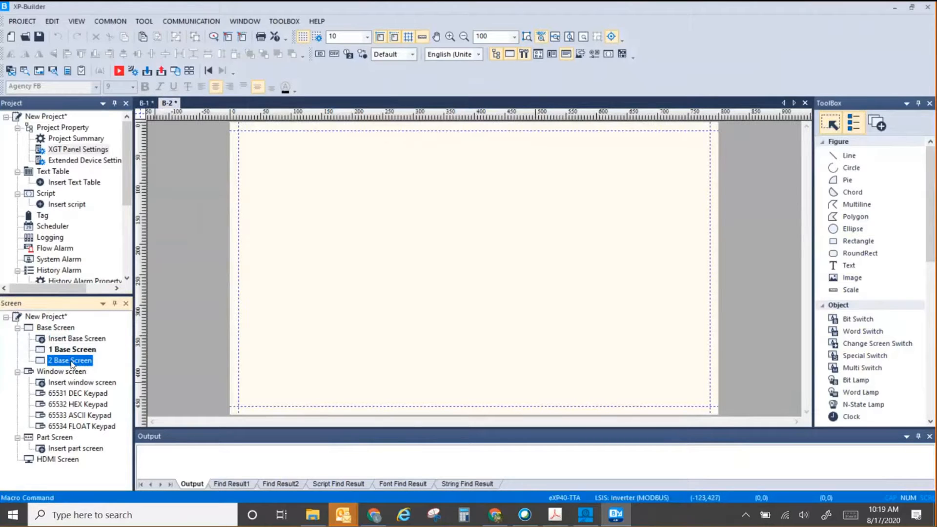
key(ctrl+c)
key(ctrl+v)
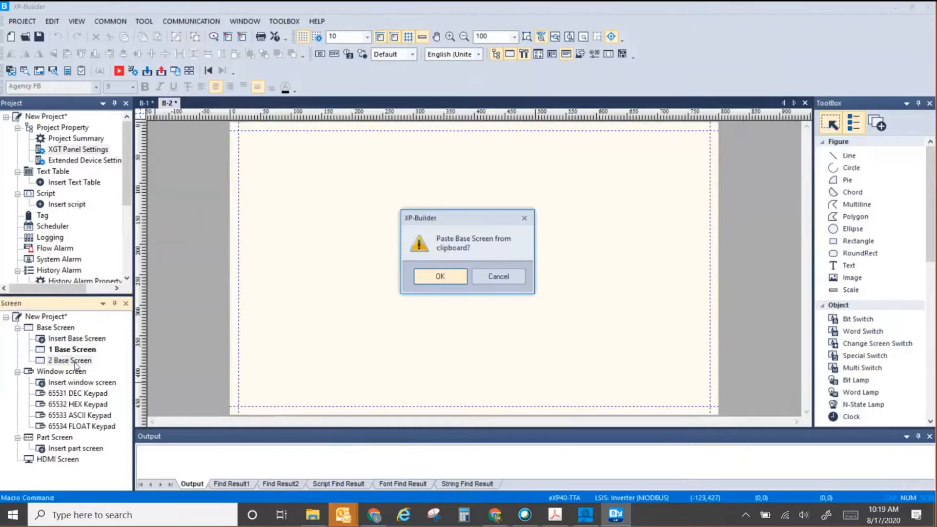
click(447, 282)
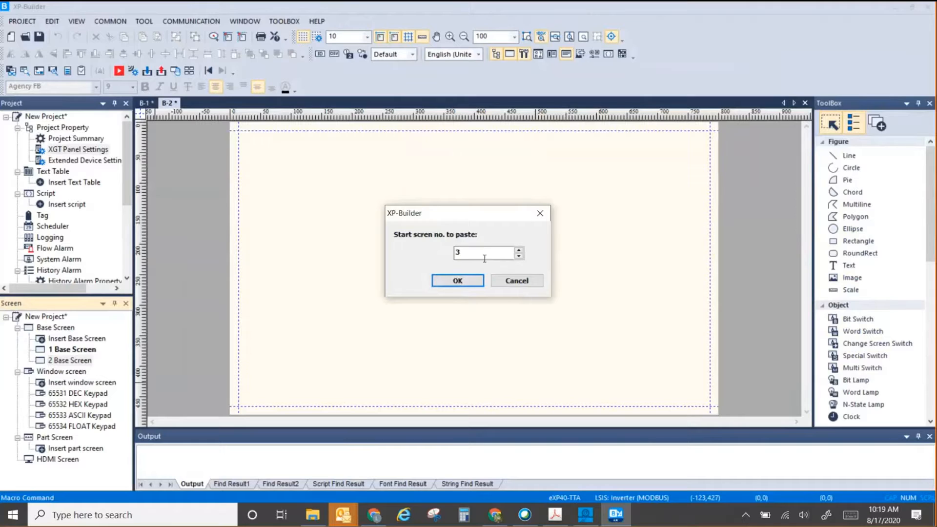
click(459, 282)
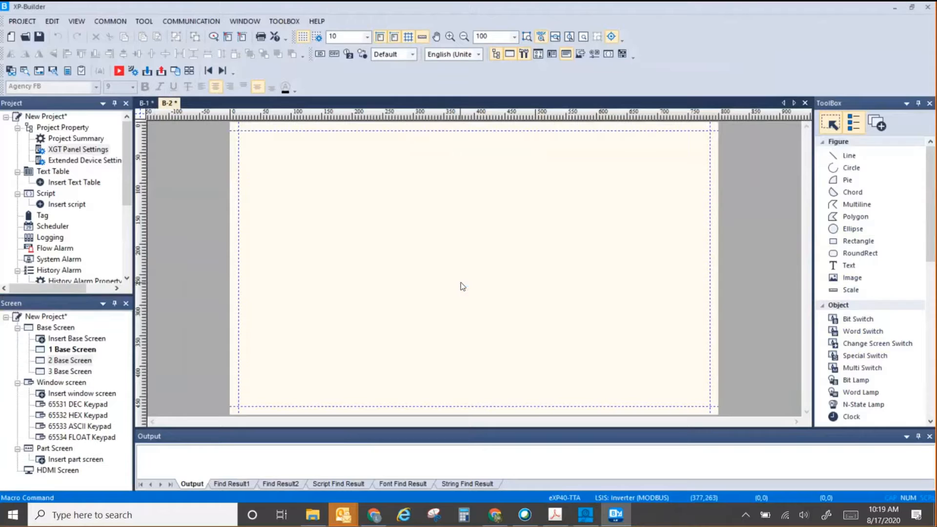
Run the project in the simulator to preview the first base screen, and close the simulator.
click(88, 350)
click(86, 360)
click(79, 370)
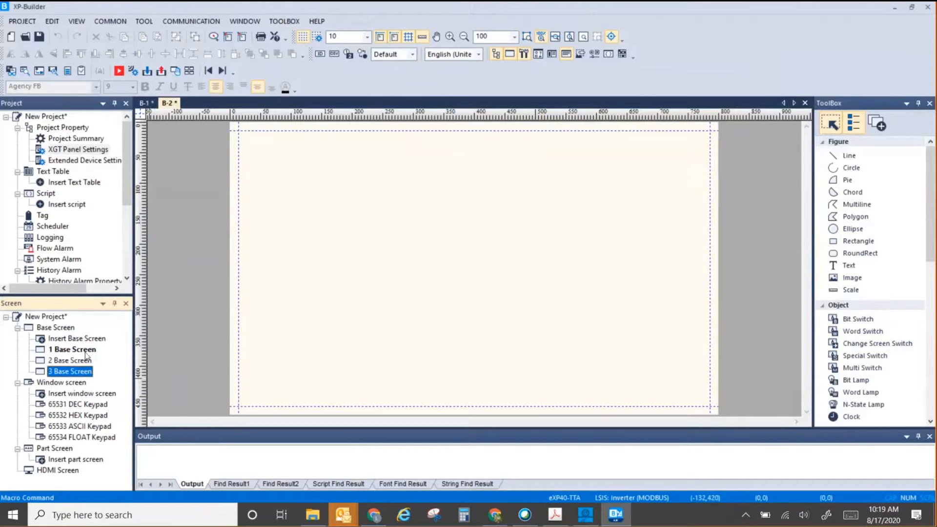
click(84, 350)
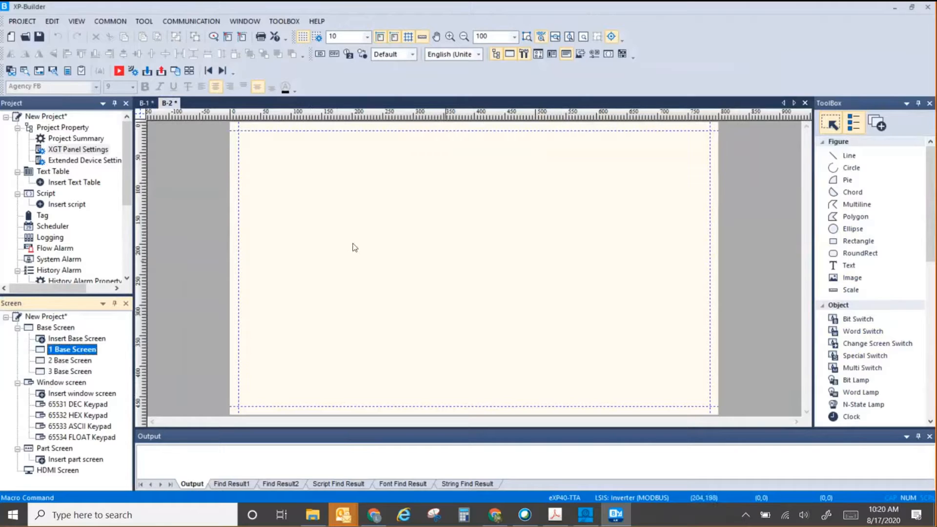
click(120, 72)
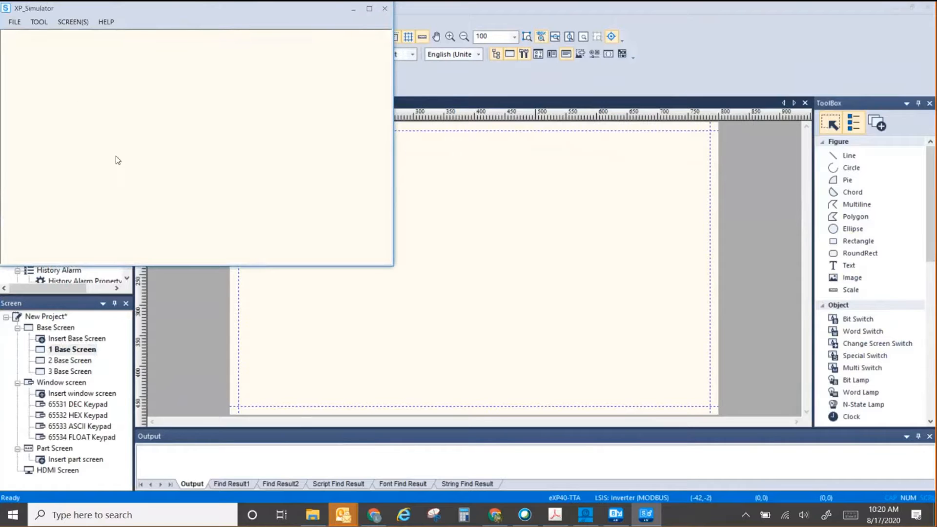
click(383, 8)
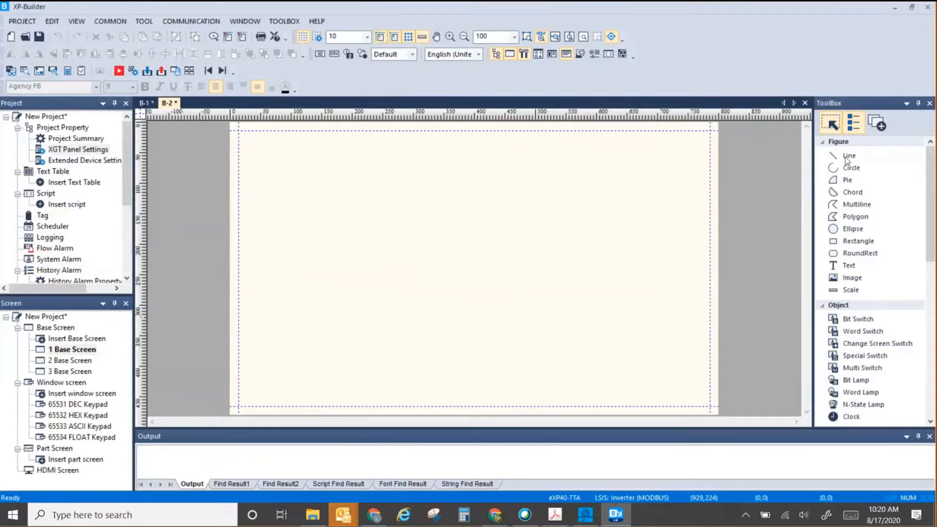
Draw a diagonal black line about 198 by 152 px in the middle of Base Screen 2.
click(848, 265)
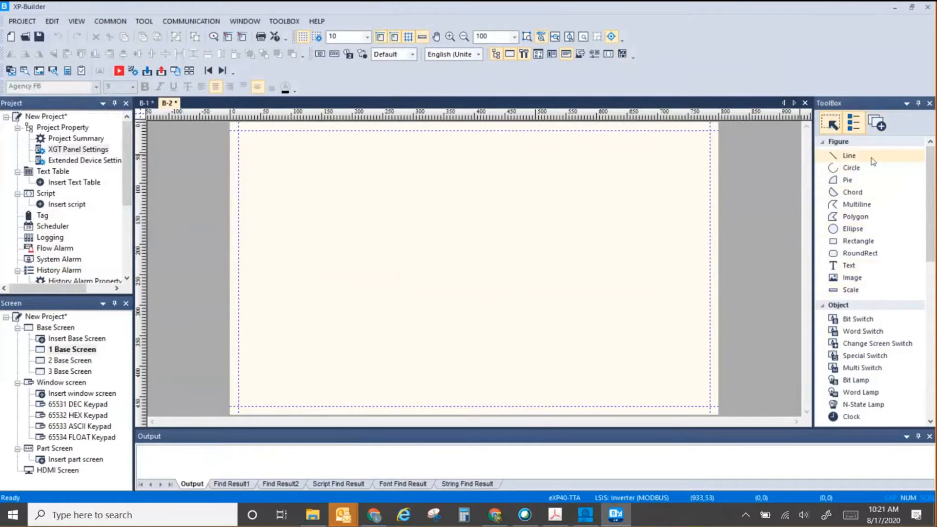
click(843, 157)
mouse_move(445, 203)
mouse_down()
mouse_move(507, 208)
mouse_move(567, 294)
mouse_up()
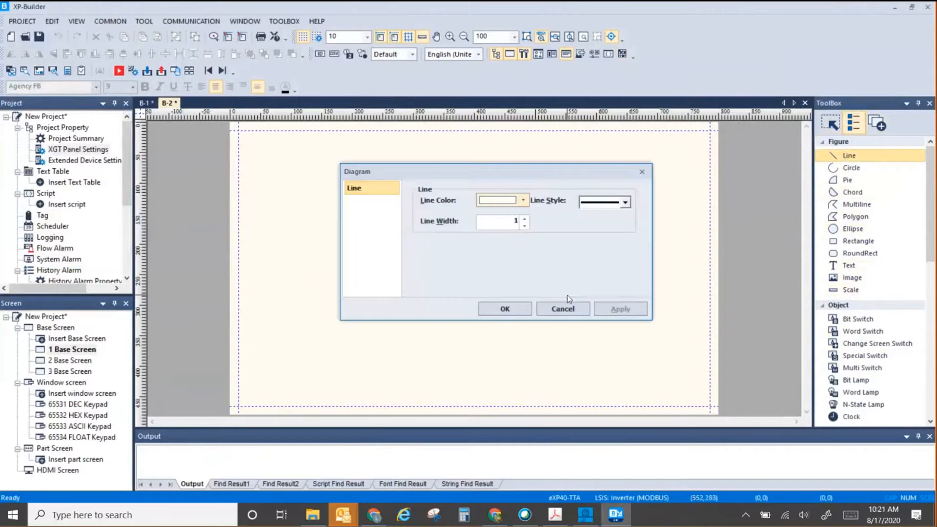
click(502, 204)
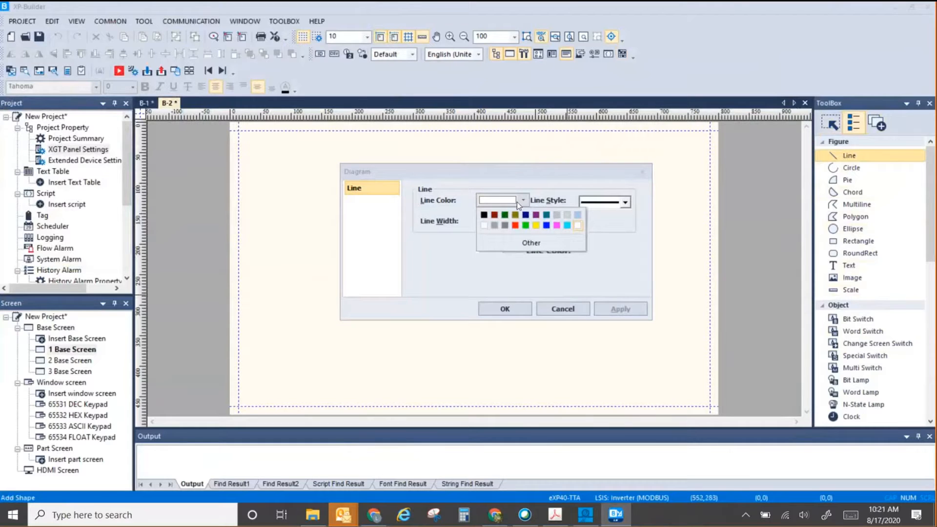
click(485, 214)
click(499, 310)
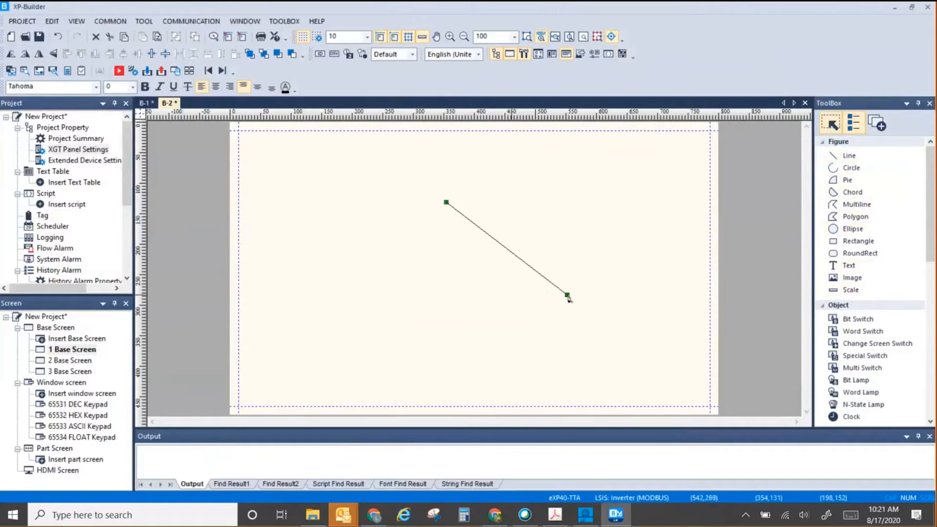
Reshape and move the line so it runs almost horizontally for about 285 px near the base screen's upper-right corner.
click(566, 292)
drag(566, 293, 661, 190)
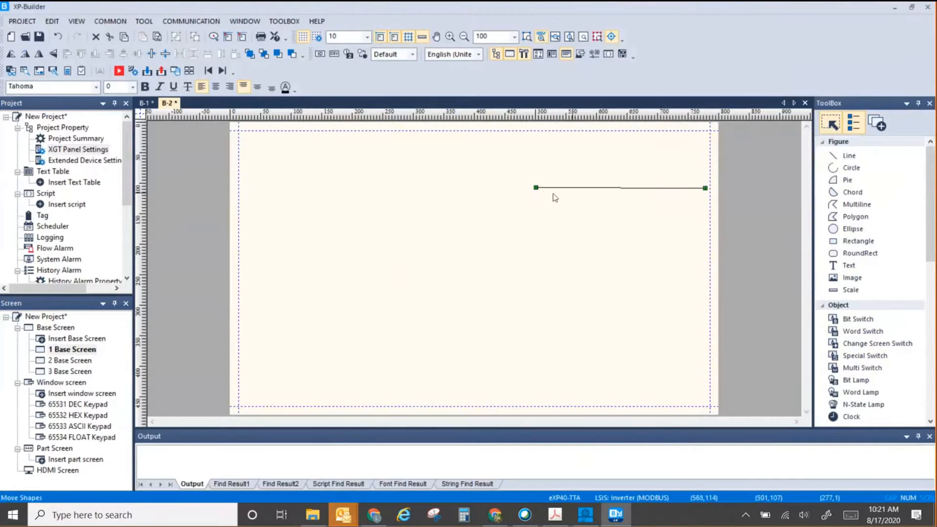
drag(536, 192, 531, 192)
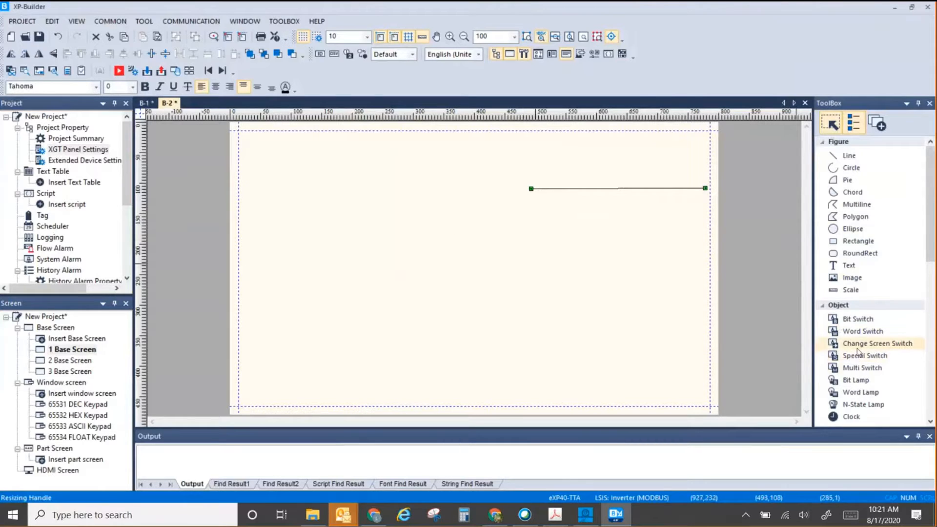
Place a Special Switch about 80 by 57 px above the line and examine its Multimedia, PDF Viewer and ETC function options.
click(853, 357)
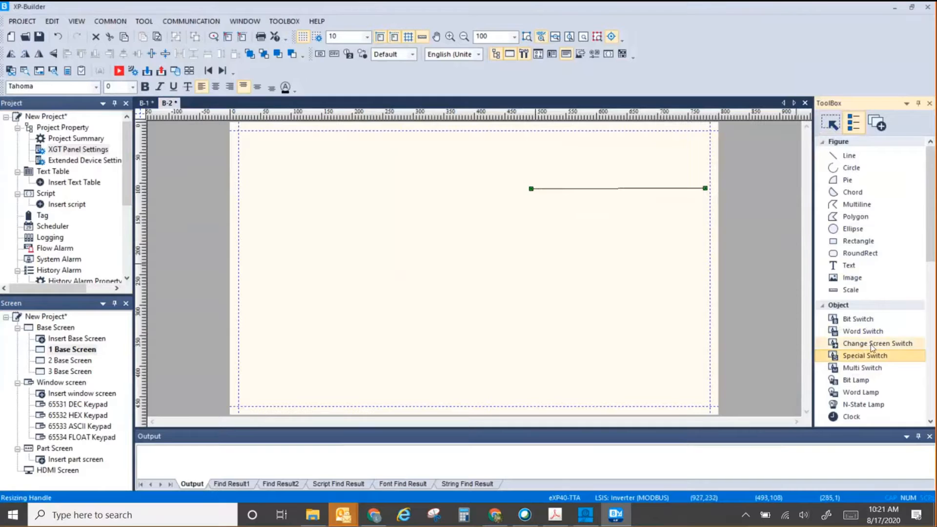
drag(524, 143, 573, 179)
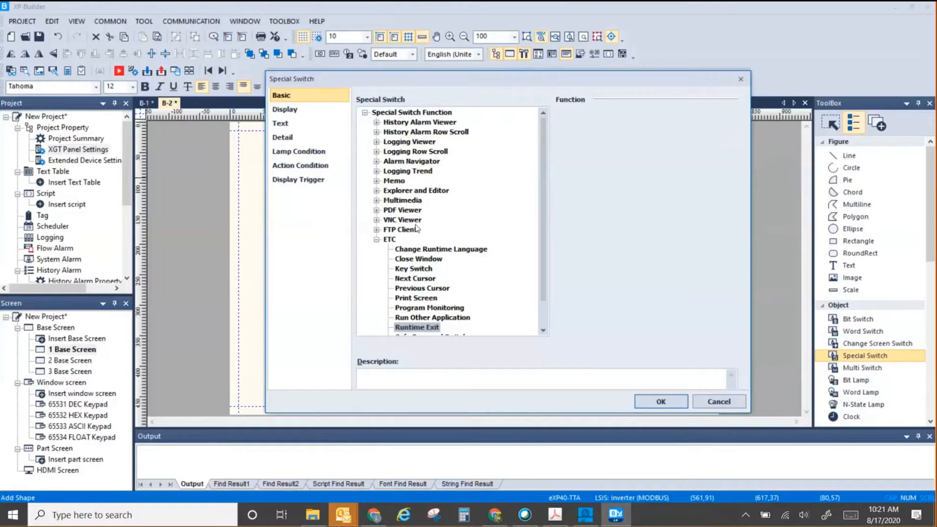
click(376, 200)
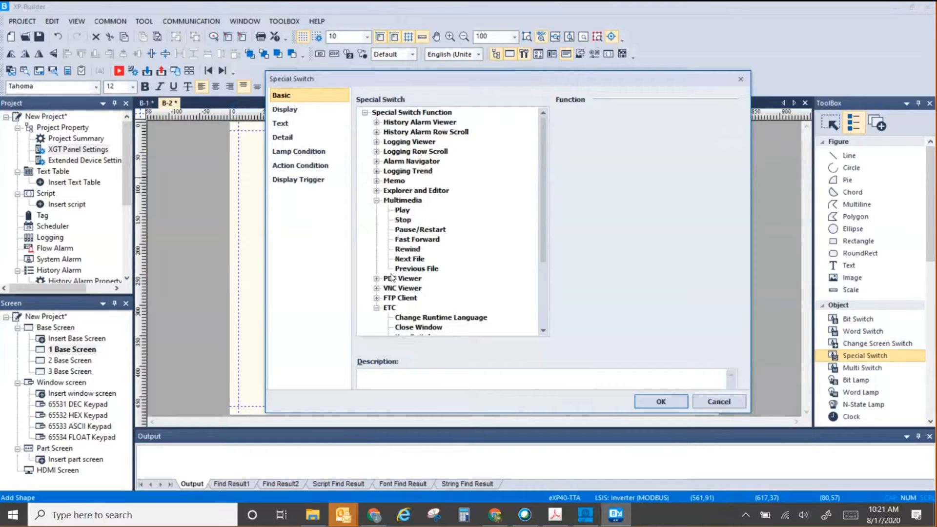
click(416, 240)
click(412, 228)
click(409, 249)
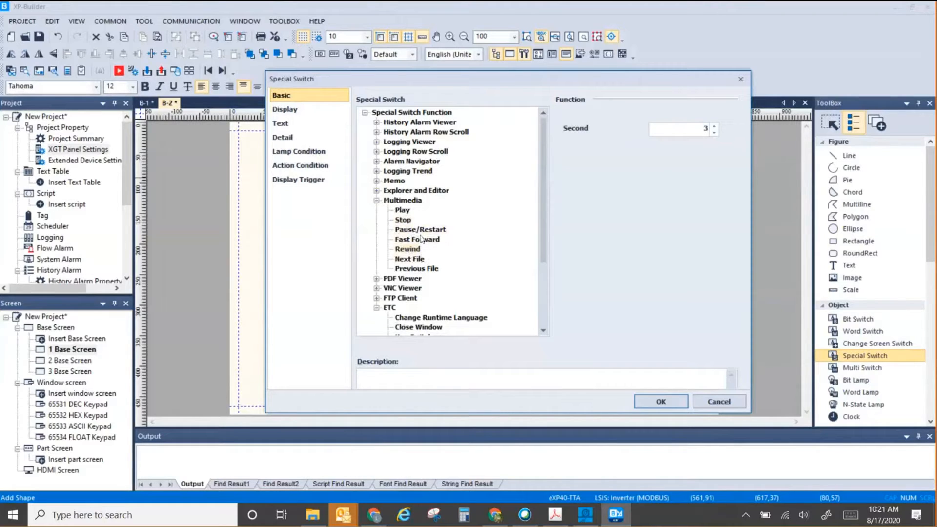
click(376, 278)
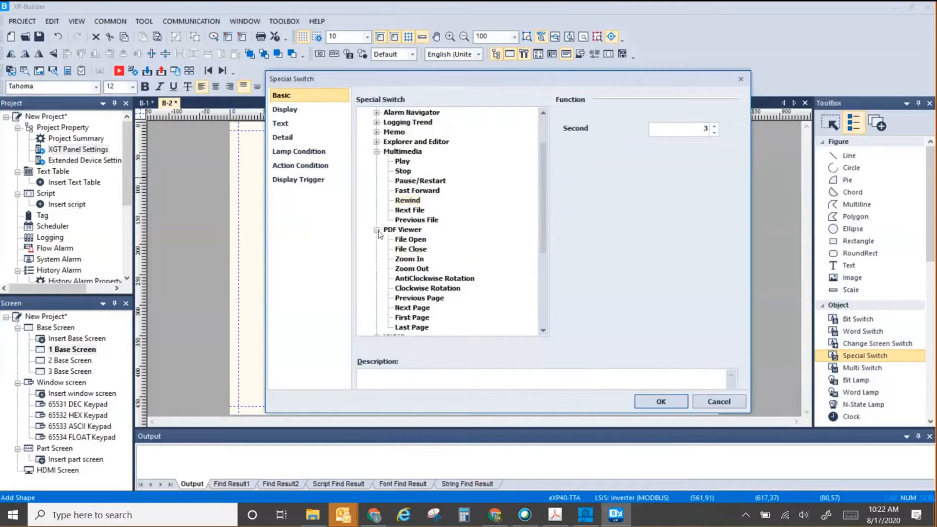
click(376, 229)
click(376, 151)
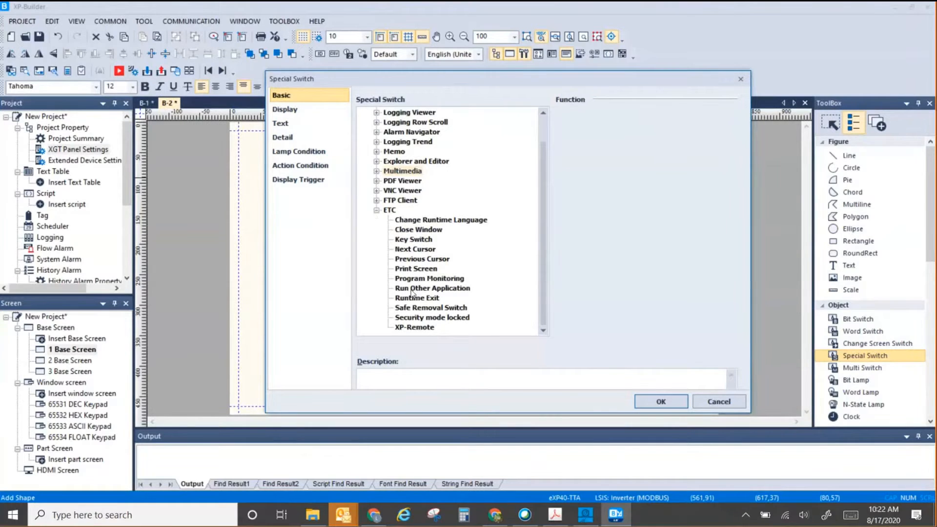
scroll(379, 220, up, 1)
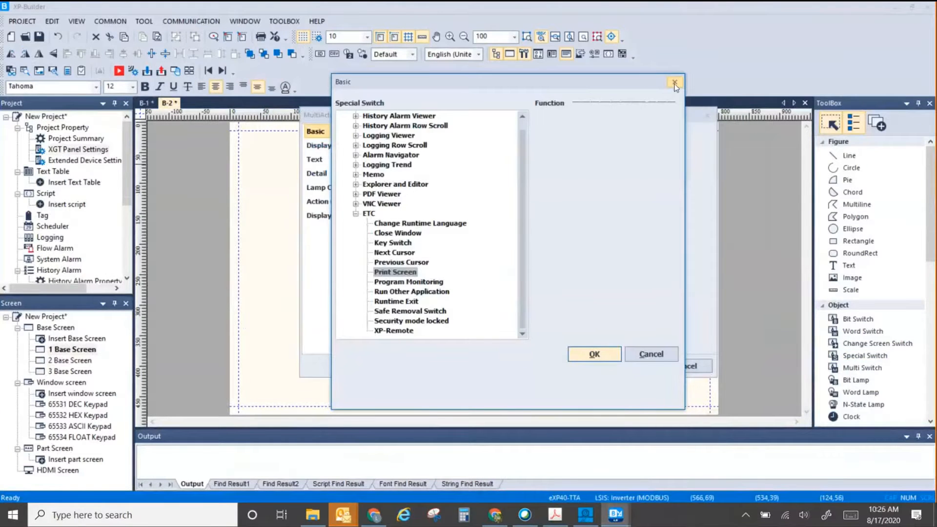
click(675, 85)
click(634, 213)
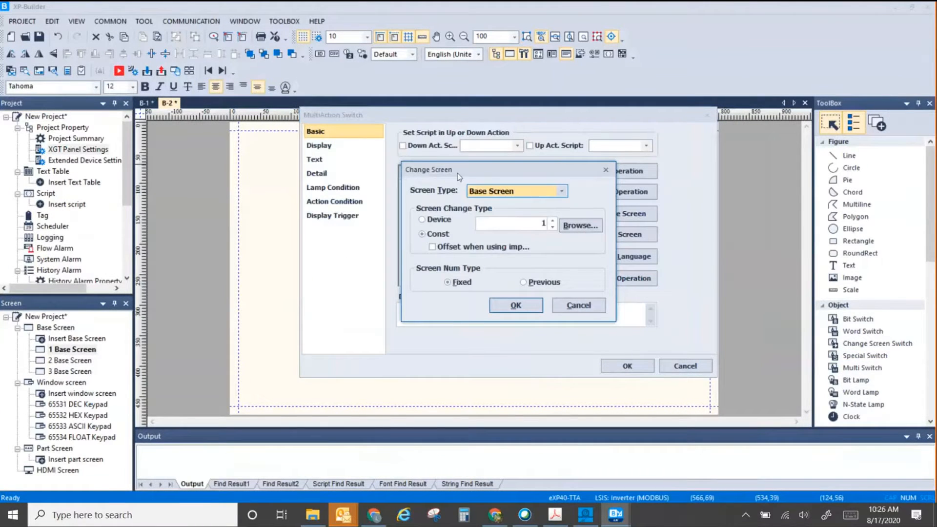
click(605, 169)
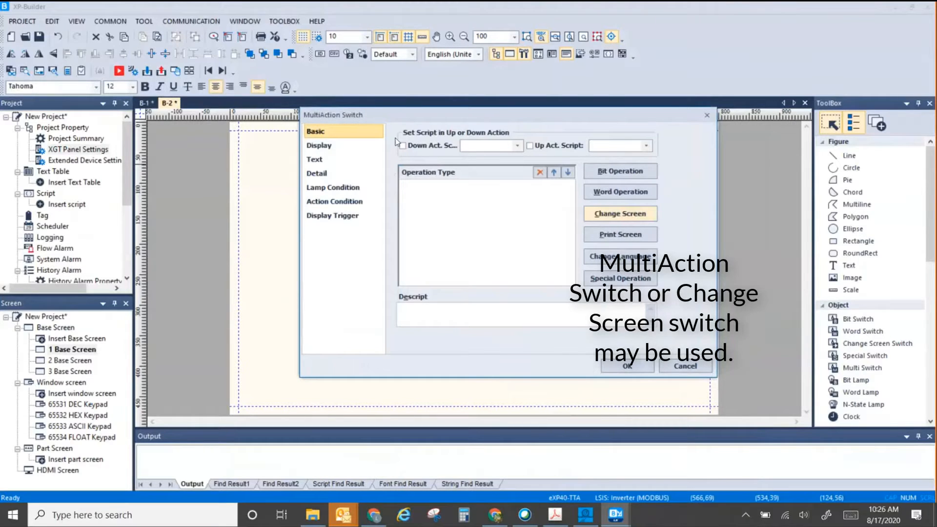
Add a Change Screen operation that moves to Base Screen 2 to the MultiAction Switch, and apply the switch settings.
drag(478, 111, 395, 138)
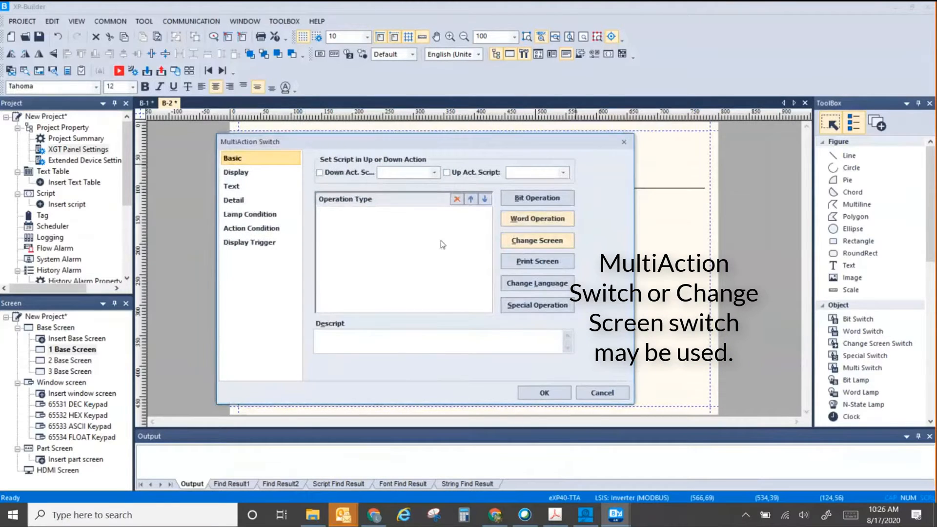
click(533, 244)
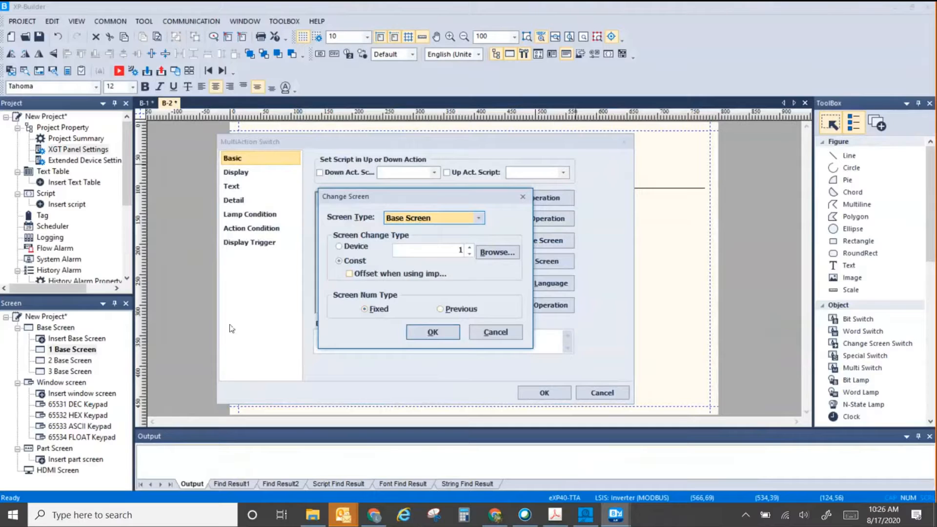
click(470, 247)
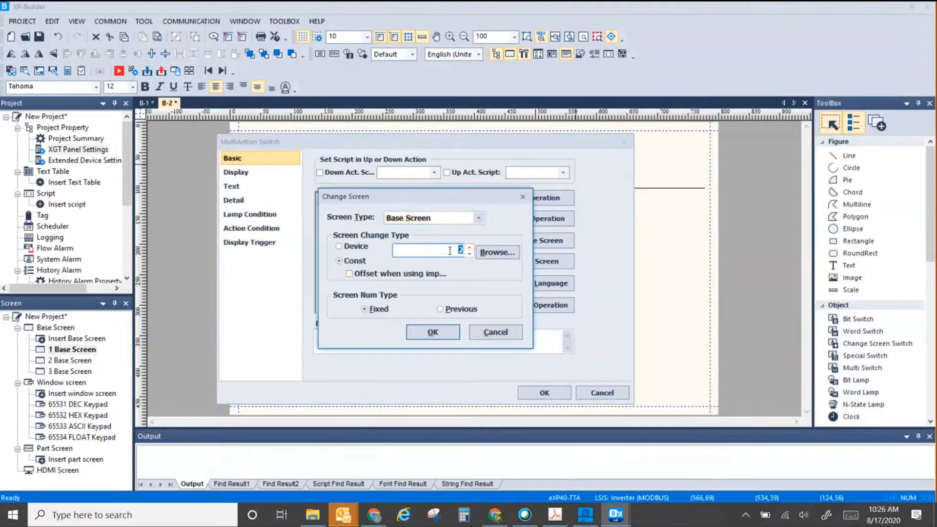
click(432, 333)
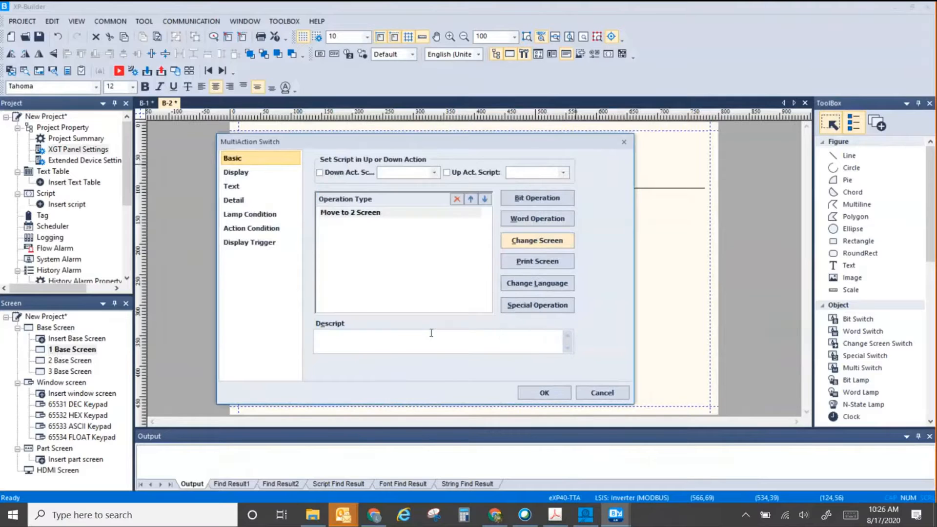
click(542, 392)
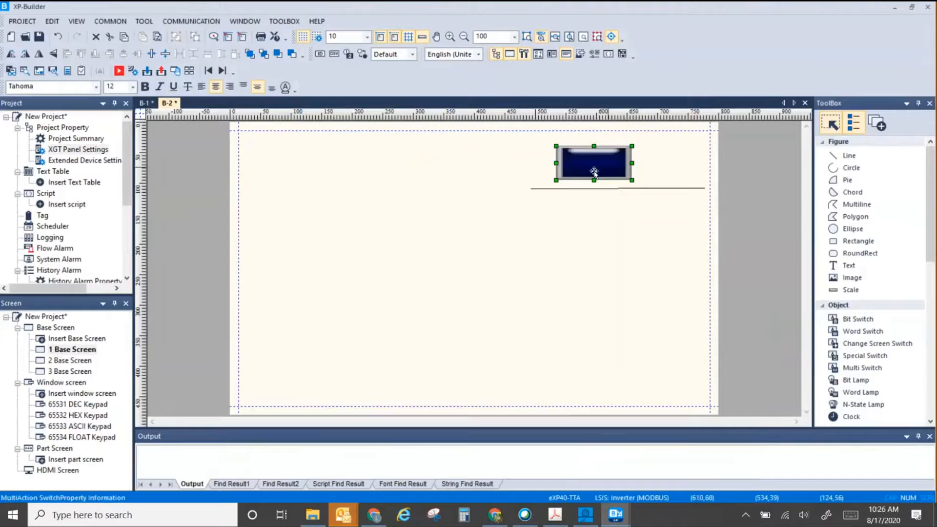
click(489, 191)
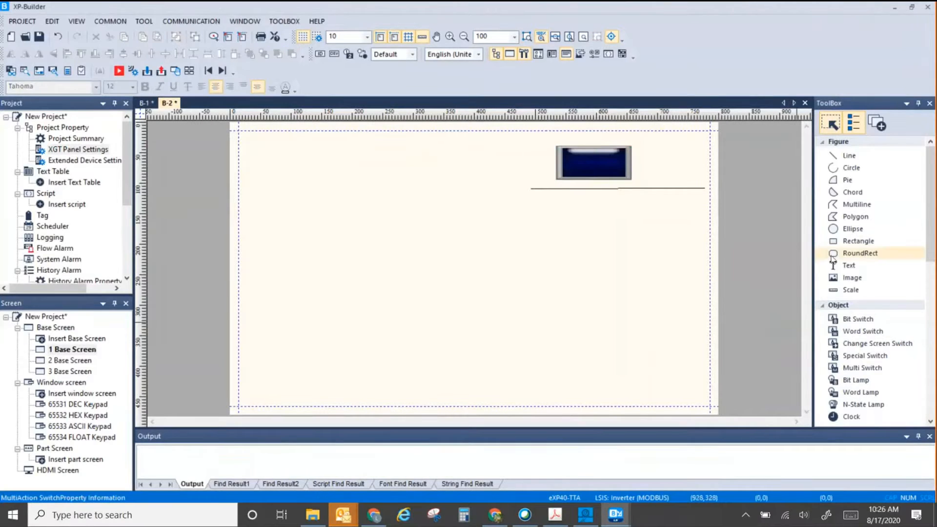
Place a text object about 248 by 66 px beside the switch on Base Screen 2, reading "Screen 1".
click(845, 266)
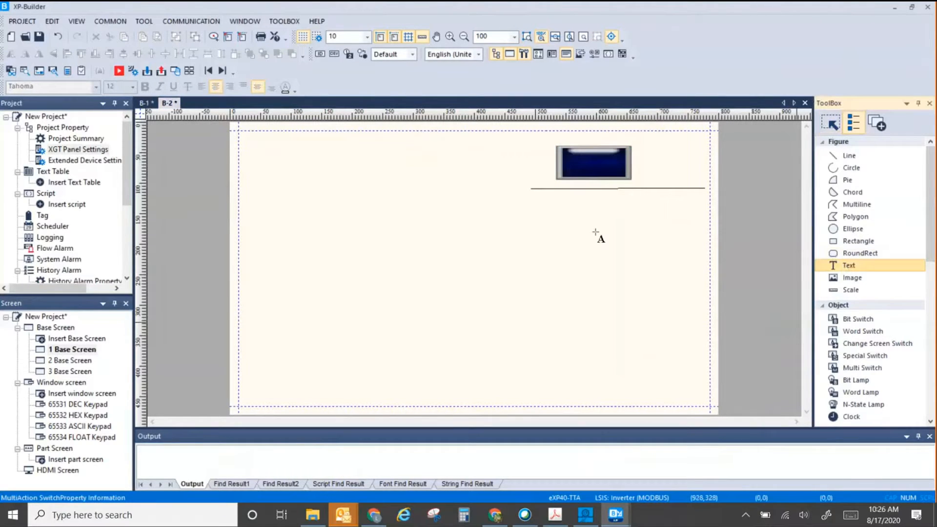
drag(333, 144, 438, 173)
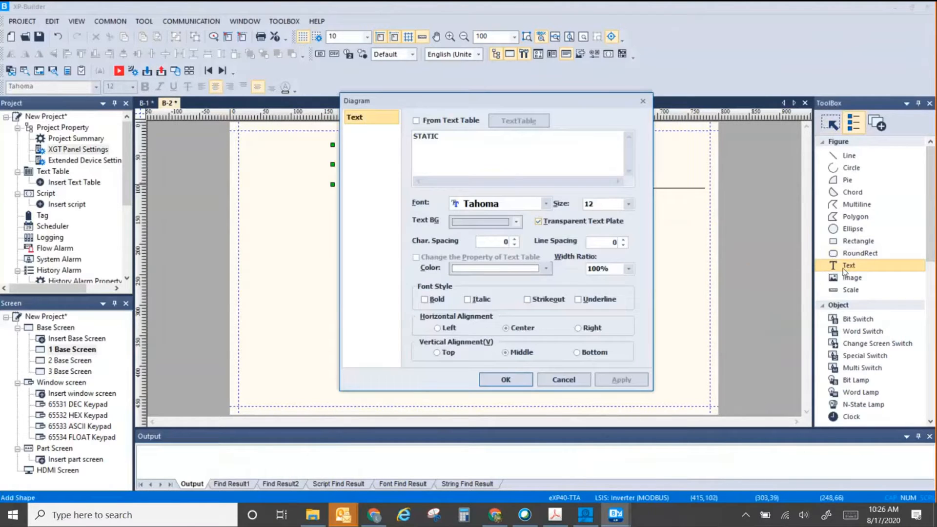
drag(446, 138, 432, 137)
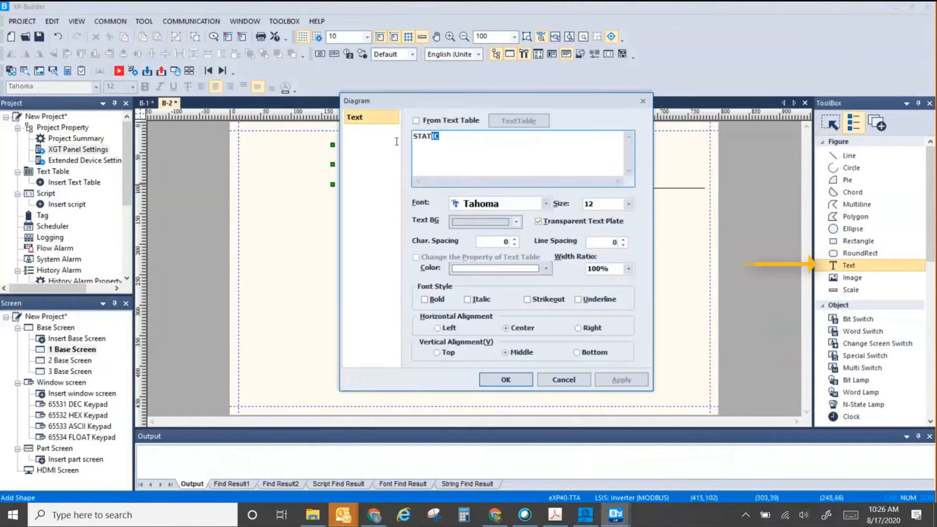
key(ctrl+a)
text(Screen 1)
Set the "Screen 1" text colour to black and its font size to 28, and apply the text settings.
click(455, 268)
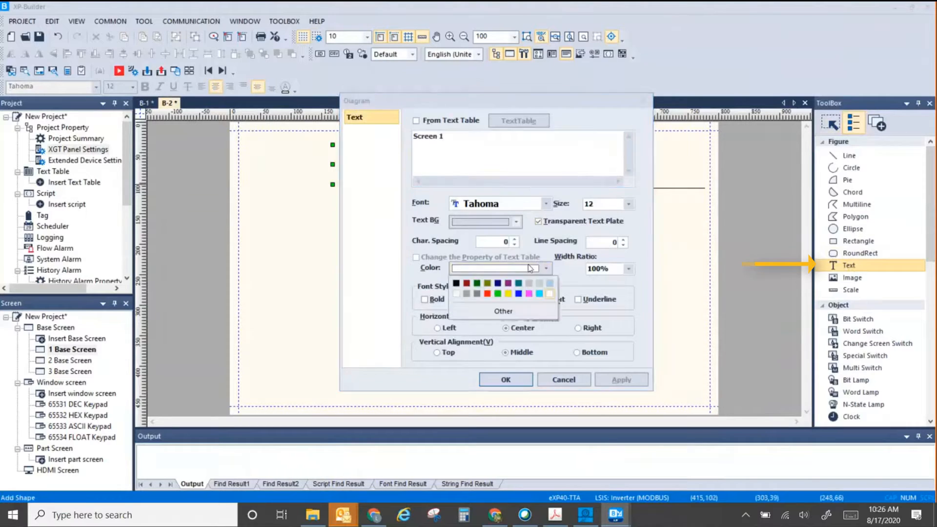
click(456, 283)
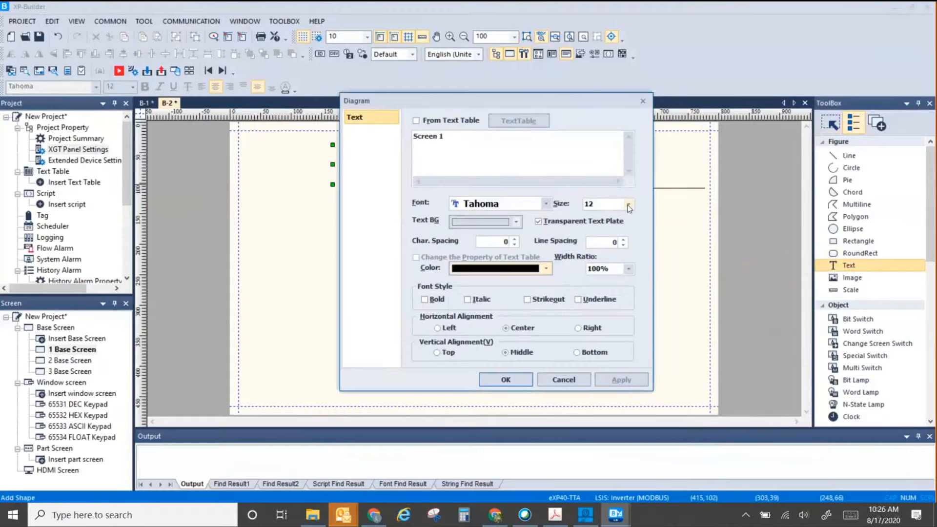
click(628, 204)
click(589, 302)
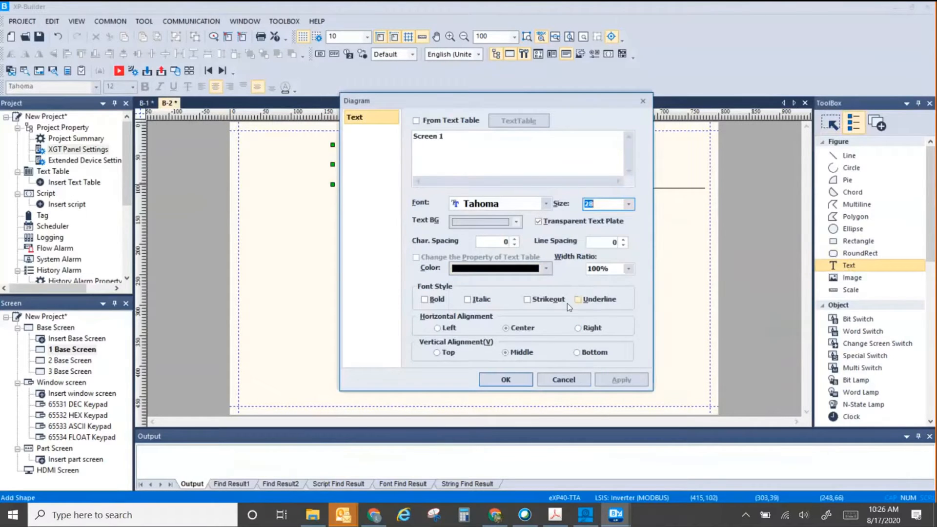
click(505, 380)
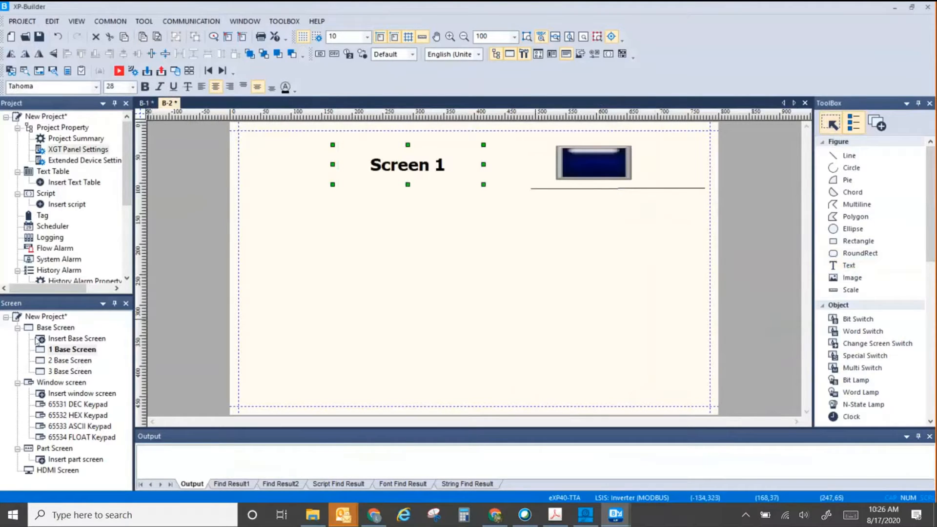
Open the project's base screens, including Base Screen 3, and compare what each contains.
click(68, 362)
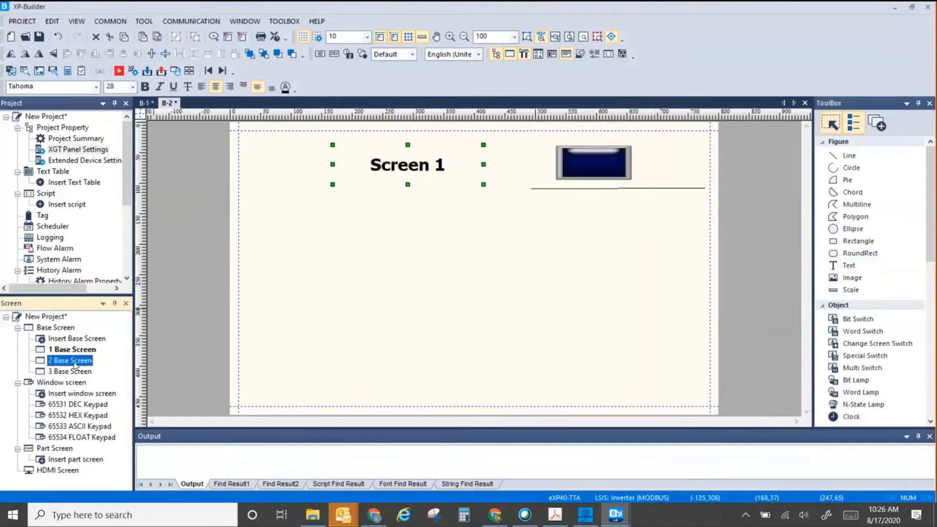
click(79, 351)
click(78, 362)
double_click(78, 370)
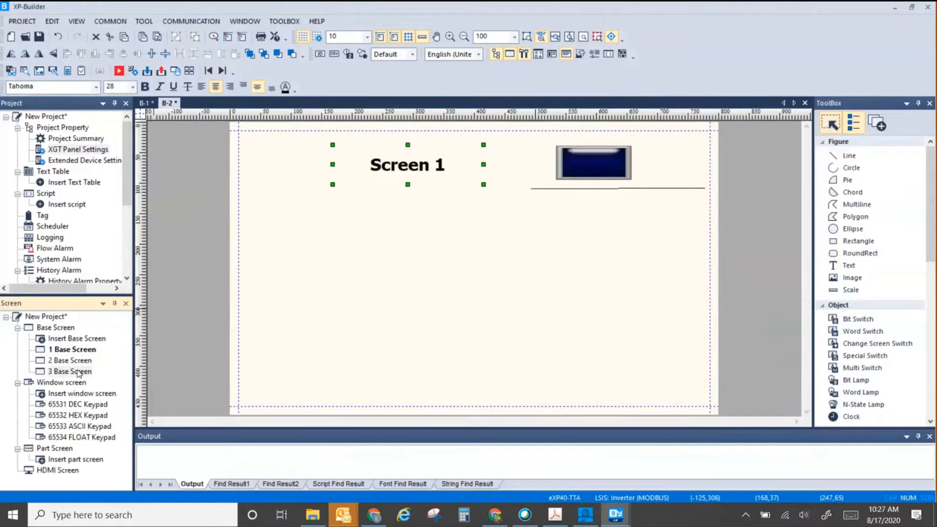
click(168, 103)
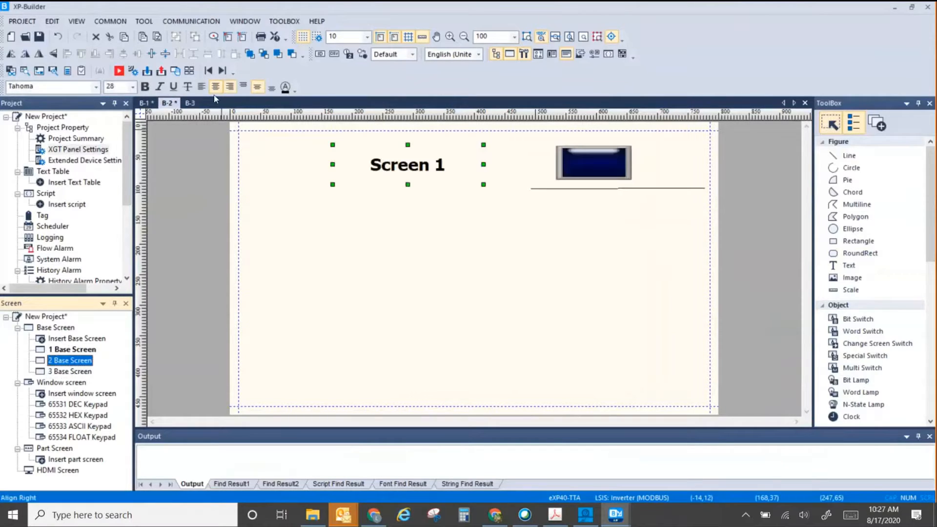
click(72, 351)
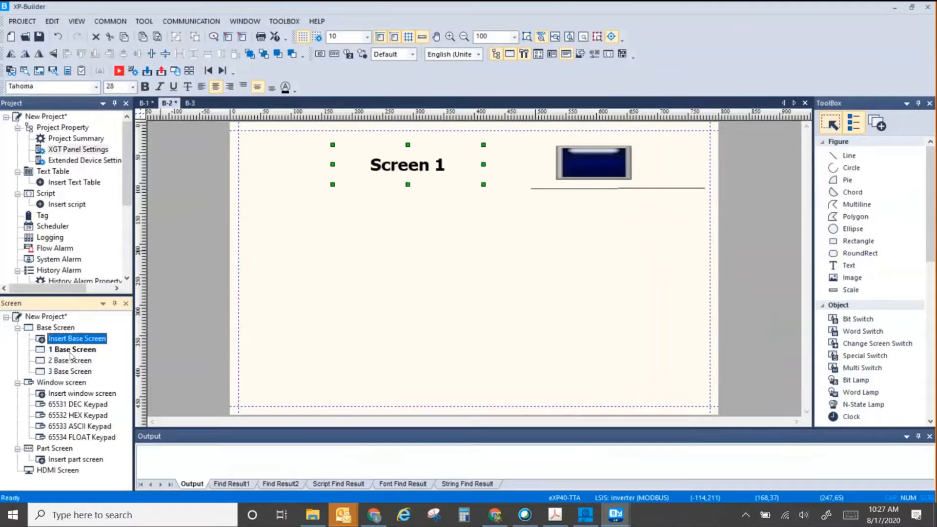
double_click(70, 360)
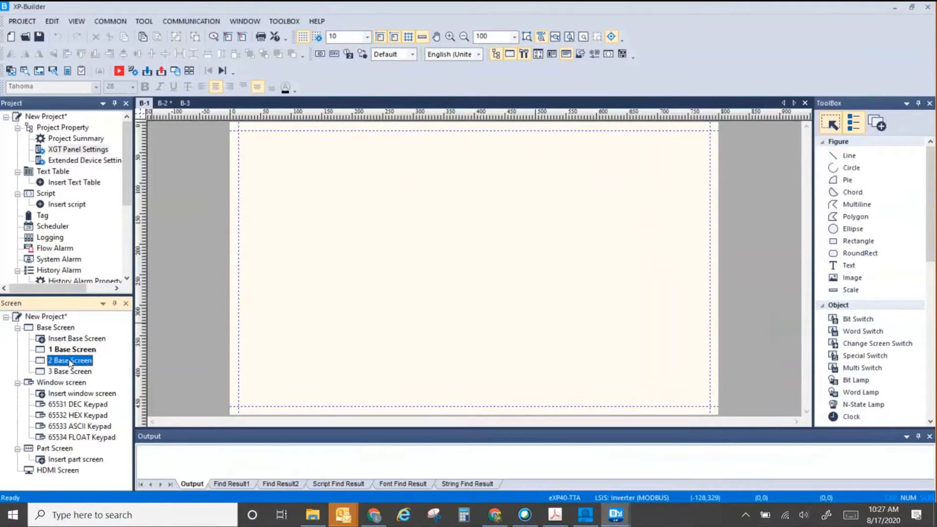
Copy the "Screen 1" text, the switch and the line from Base Screen 2 onto Base Screen 1.
drag(350, 209, 672, 138)
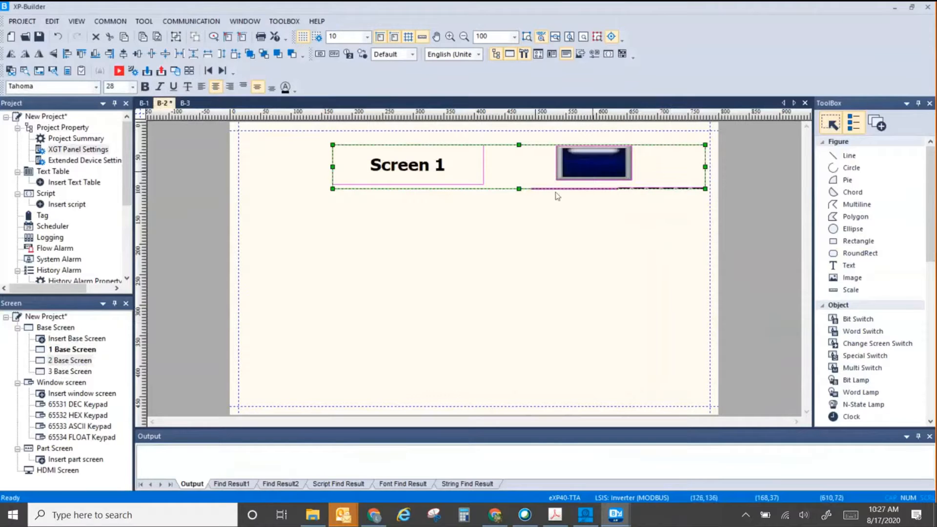
click(73, 351)
double_click(74, 351)
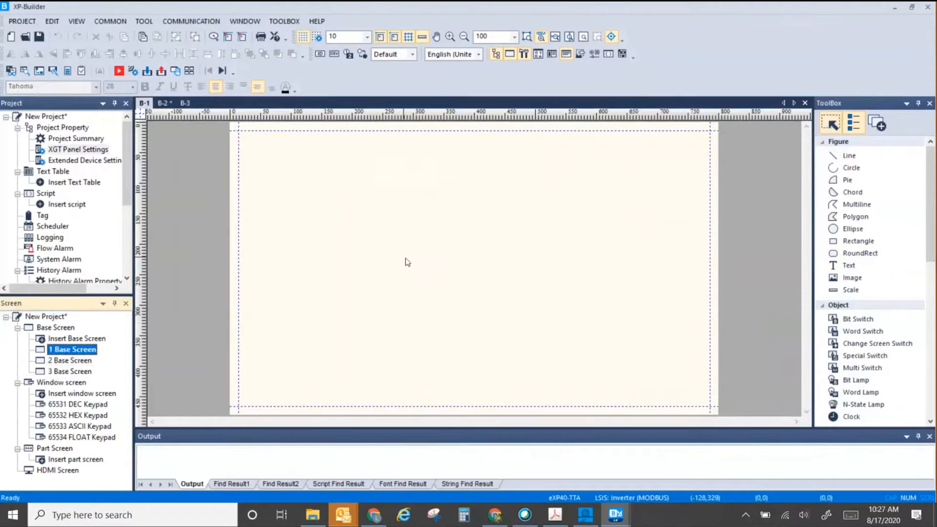
key(ctrl+v)
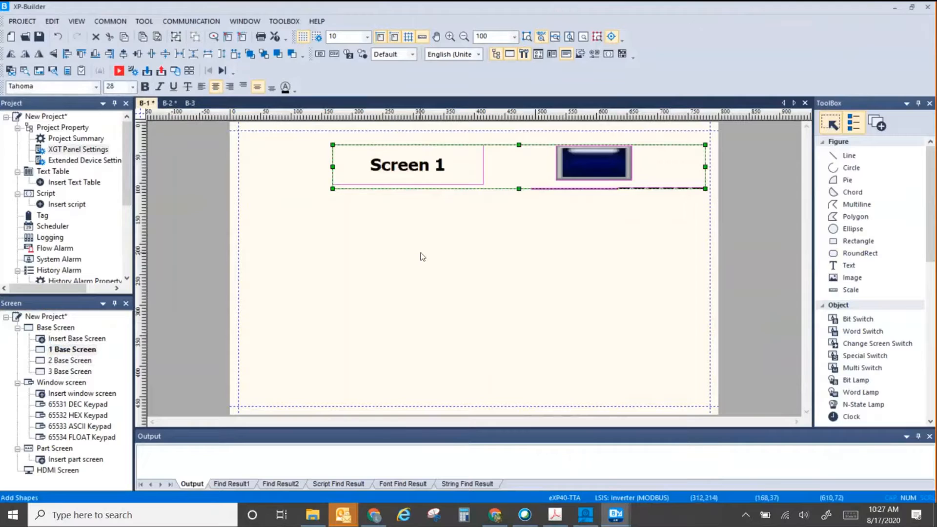
Delete Base Screen 2 from the project.
click(69, 361)
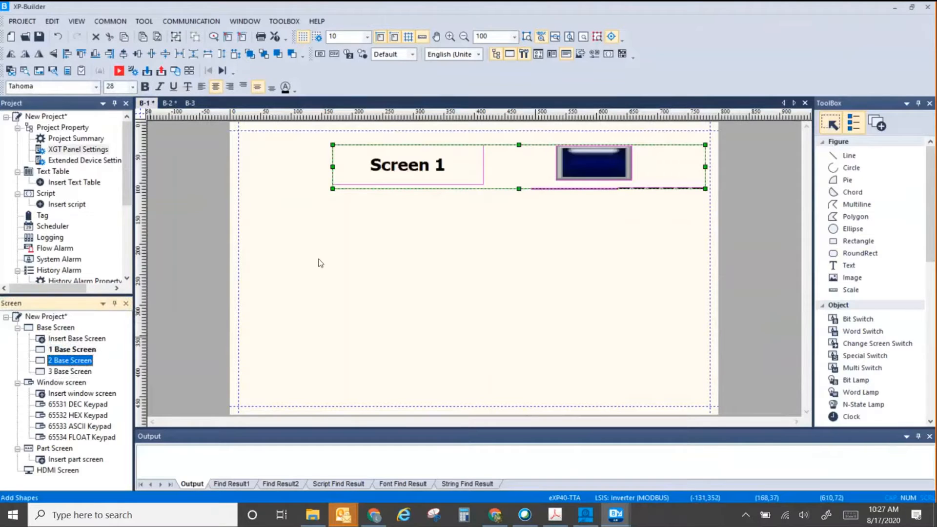
click(56, 362)
double_click(43, 364)
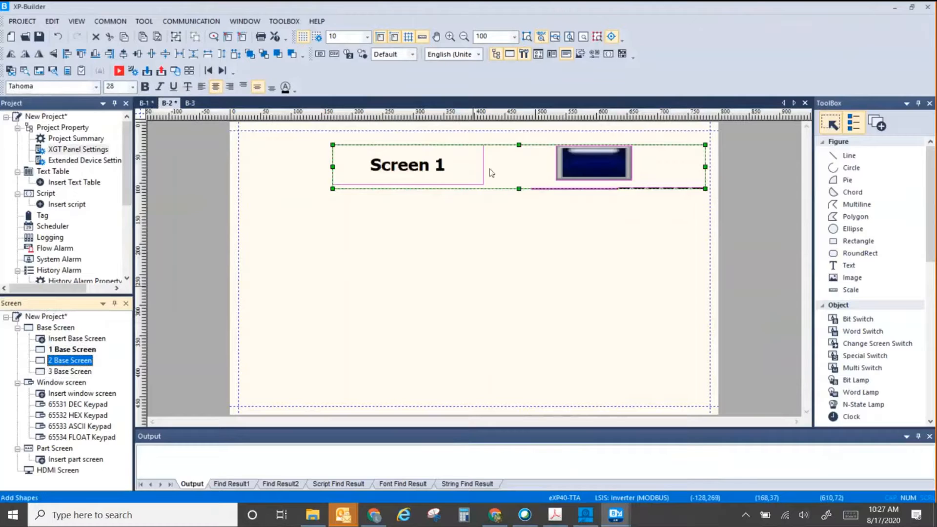
key(Delete)
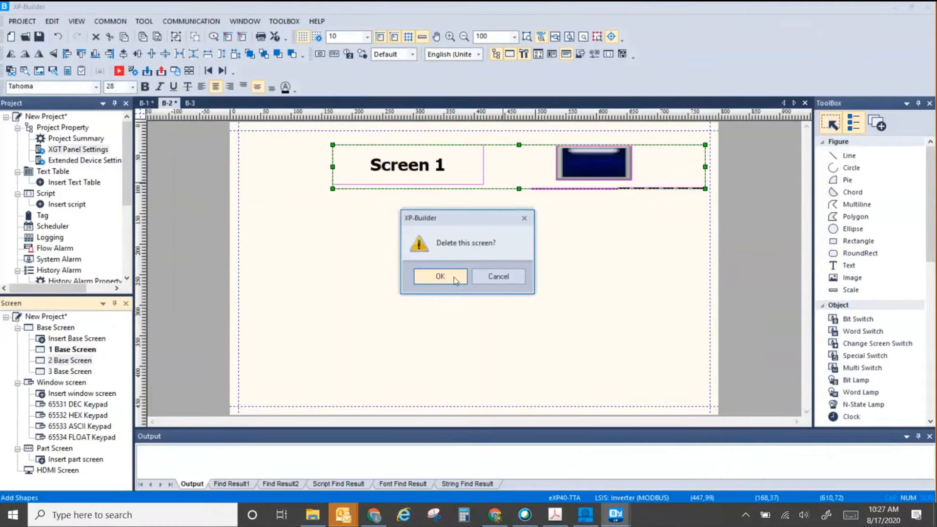
click(440, 277)
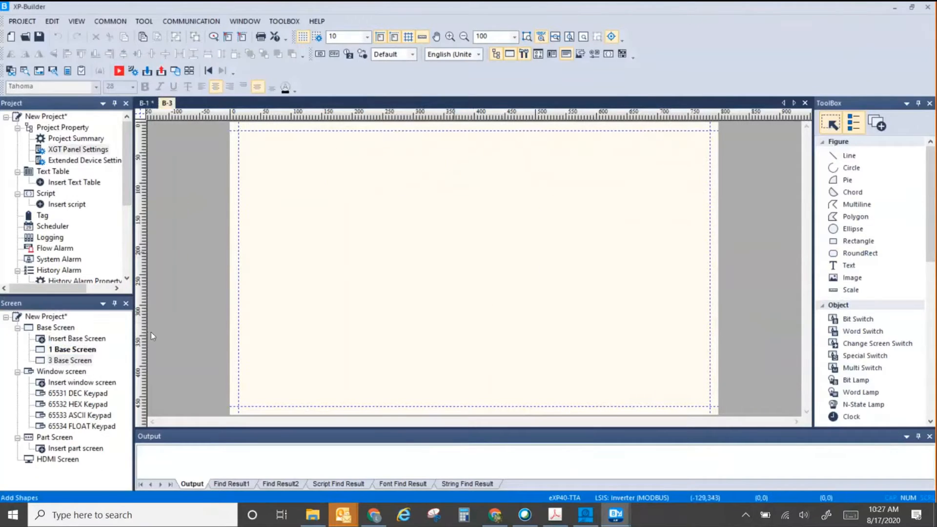
Insert a new base screen numbered 2 and keep its default name.
right_click(62, 361)
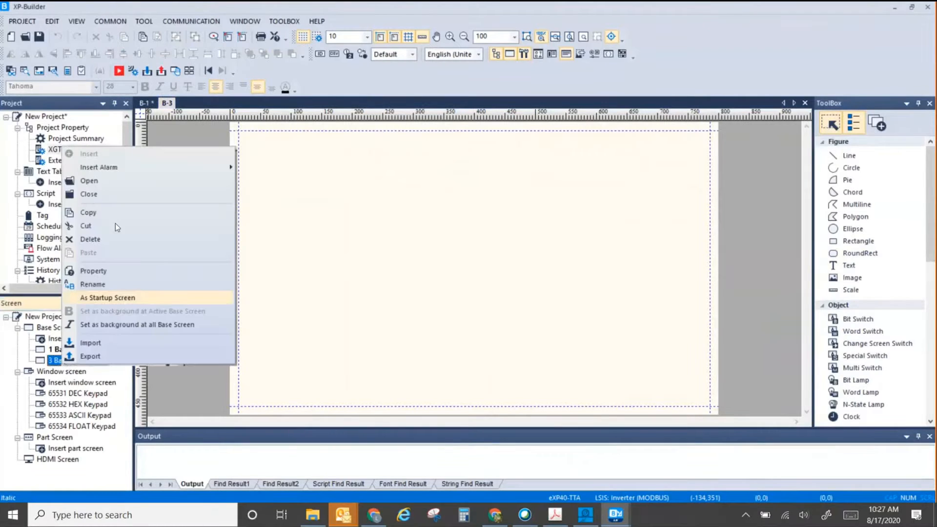
click(59, 349)
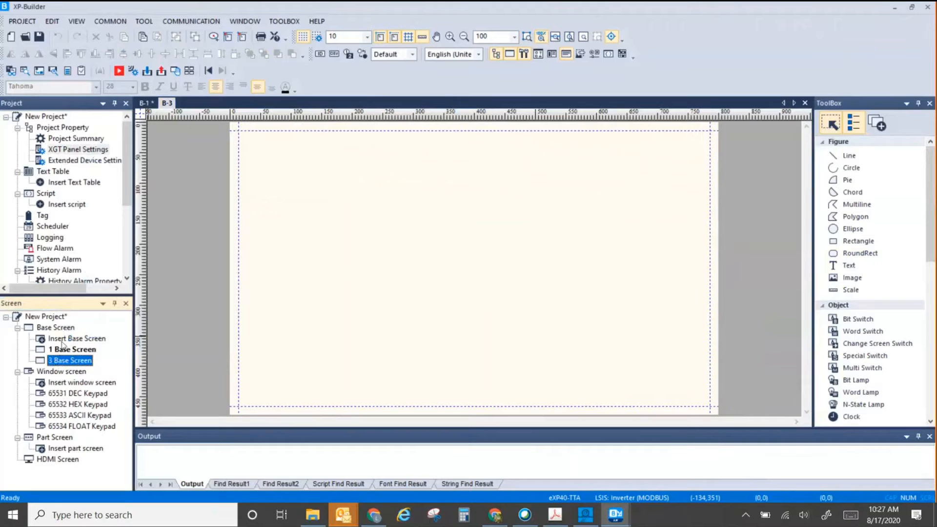
click(60, 340)
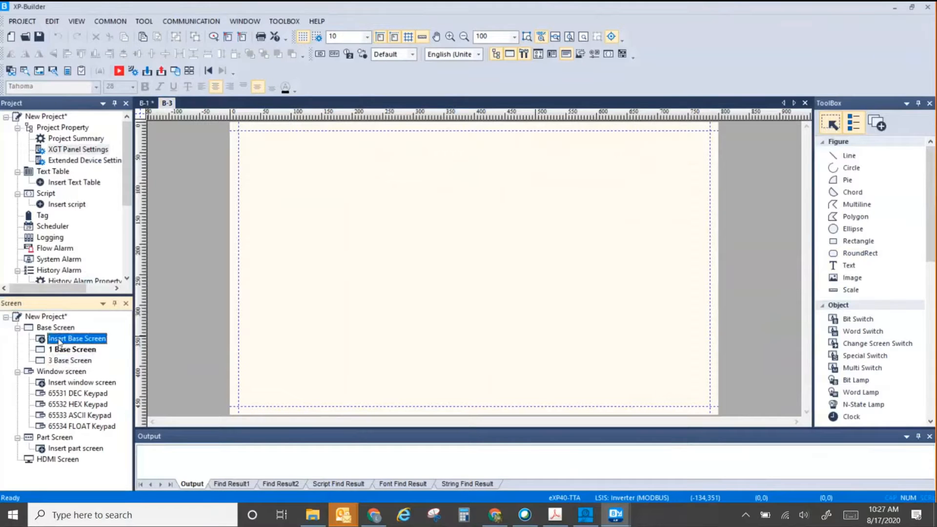
double_click(59, 340)
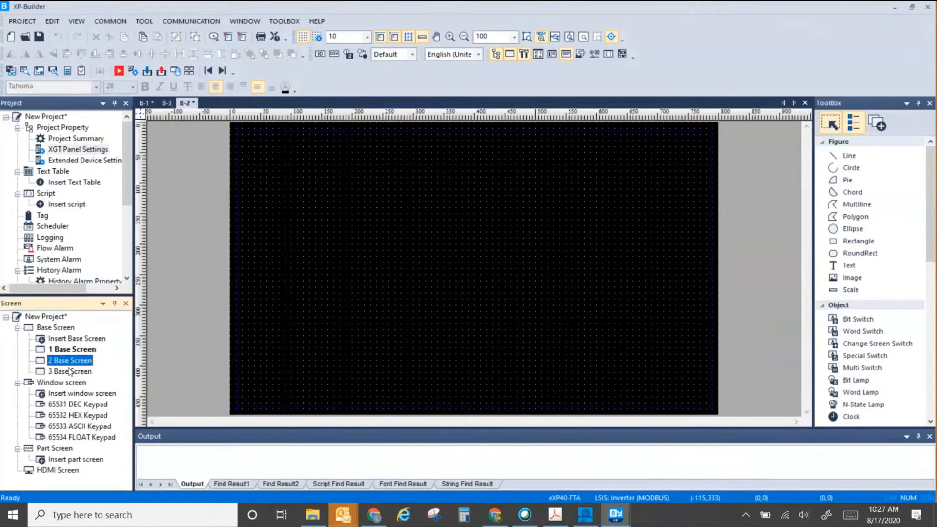
click(98, 361)
key(Return)
Enable a background colour for the new Base Screen 2 in its screen properties and set it to cream.
right_click(325, 333)
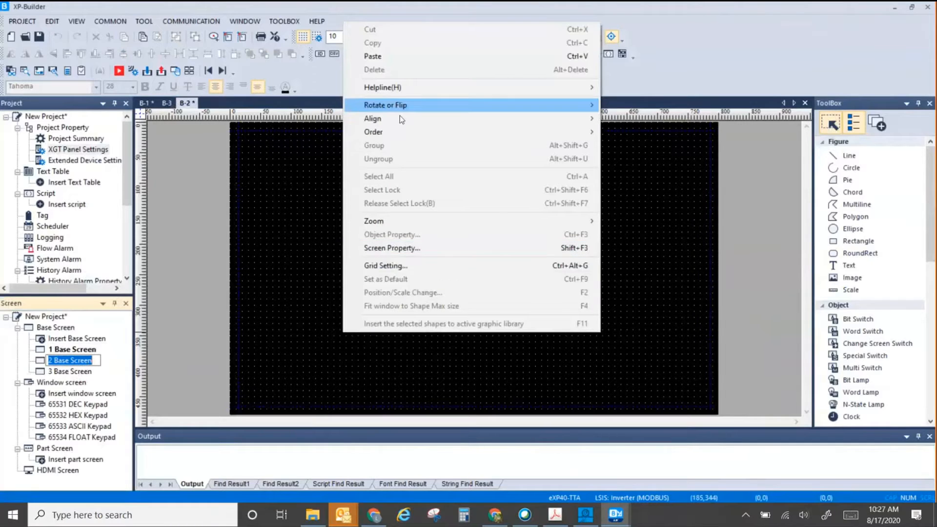
click(392, 247)
click(371, 115)
click(432, 103)
click(500, 253)
click(536, 277)
click(566, 401)
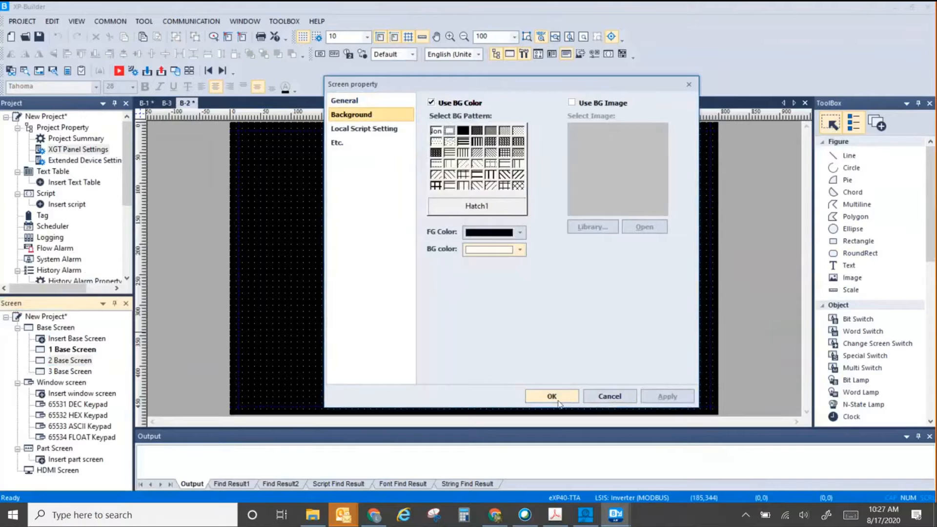
Paste the copied text, switch and line onto Base Screen 2 and clear the selection.
key(ctrl+v)
click(432, 171)
key(Escape)
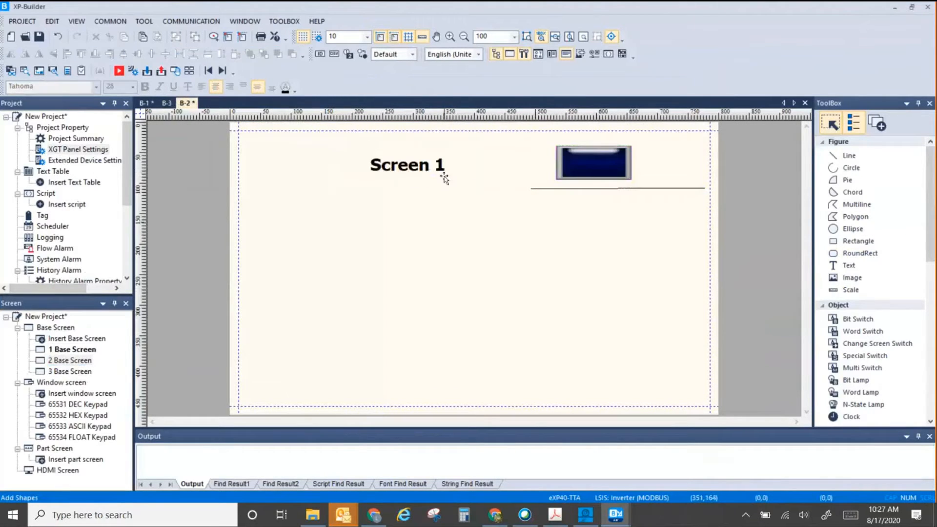
Change the title text on Base Screen 2 to "Screen 2".
double_click(443, 179)
click(459, 141)
key(BackSpace)
text(2)
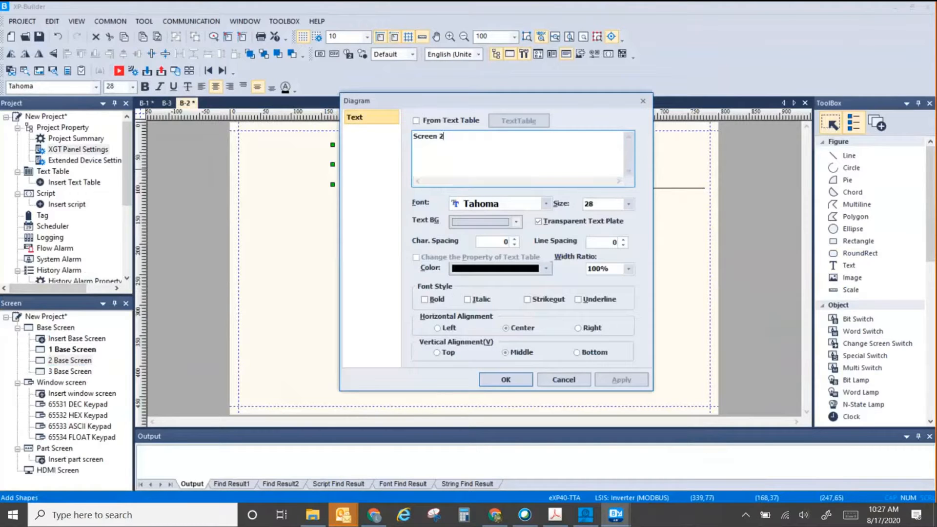
click(507, 379)
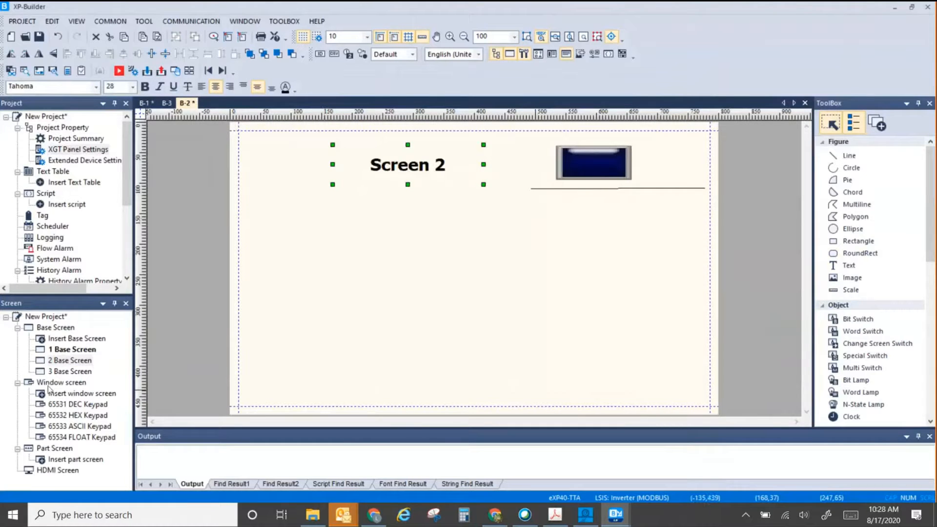
Paste the copied text, switch and line onto Base Screen 3.
double_click(70, 371)
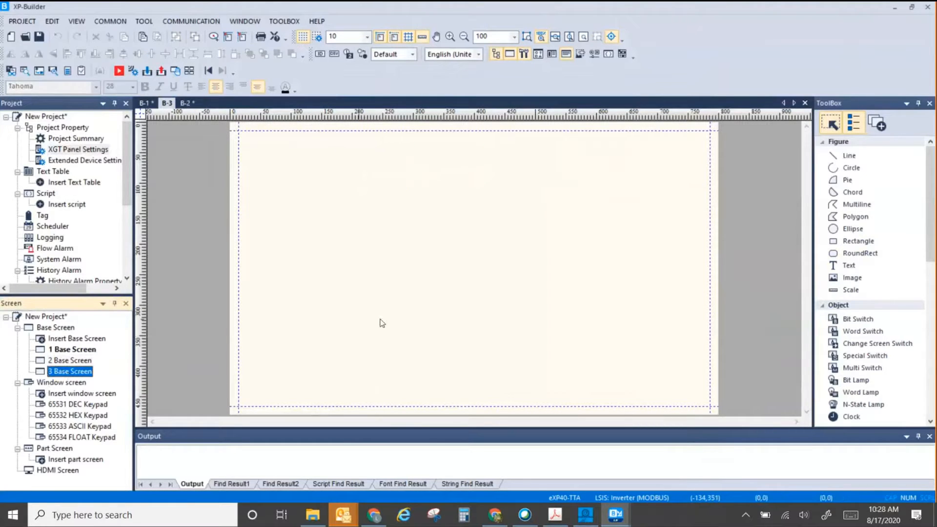
click(410, 305)
key(ctrl+v)
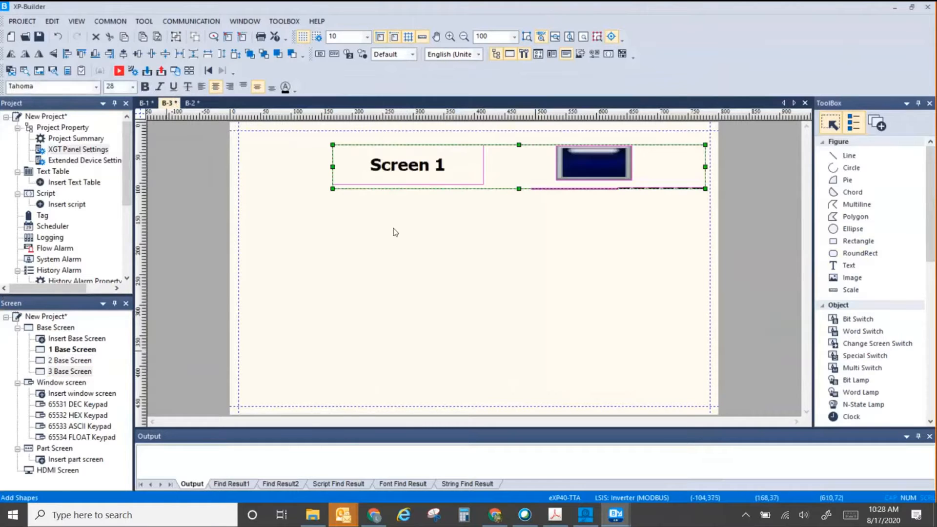
Change the title text on Base Screen 3 to "Screen 3".
click(442, 178)
double_click(439, 176)
click(464, 141)
key(BackSpace)
text(3)
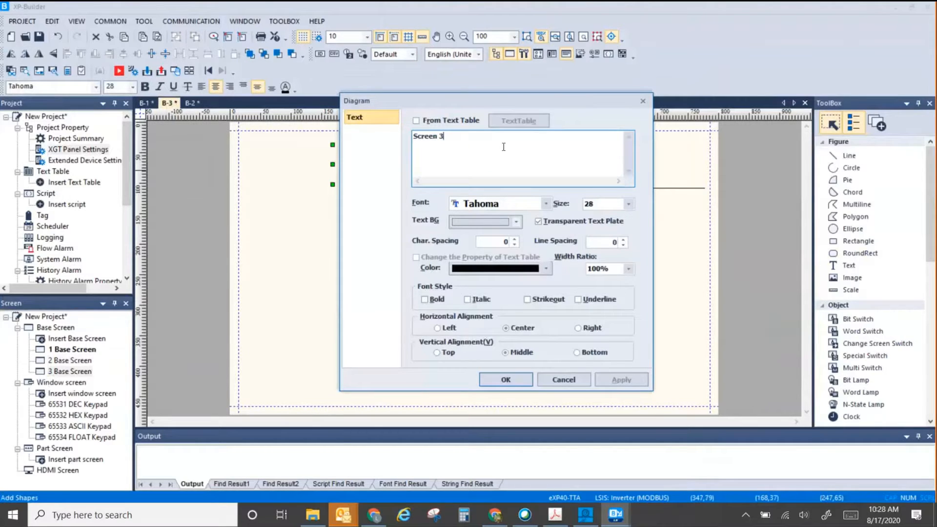
click(505, 379)
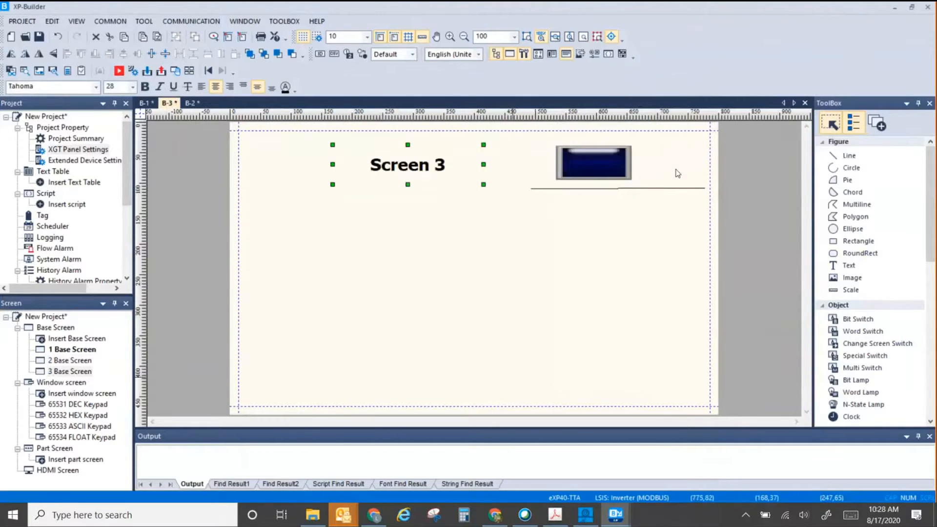
Set the switch on Base Screen 3 to change to base screen 1.
click(73, 371)
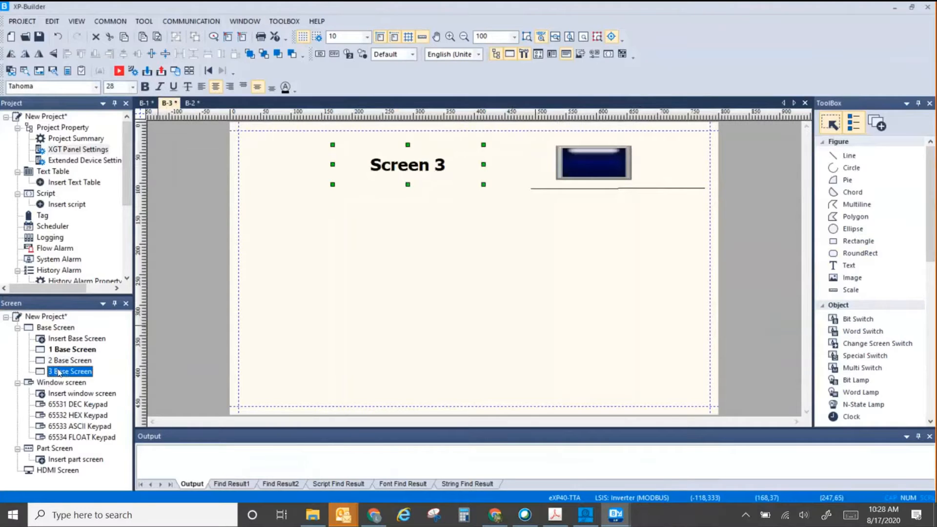
double_click(594, 167)
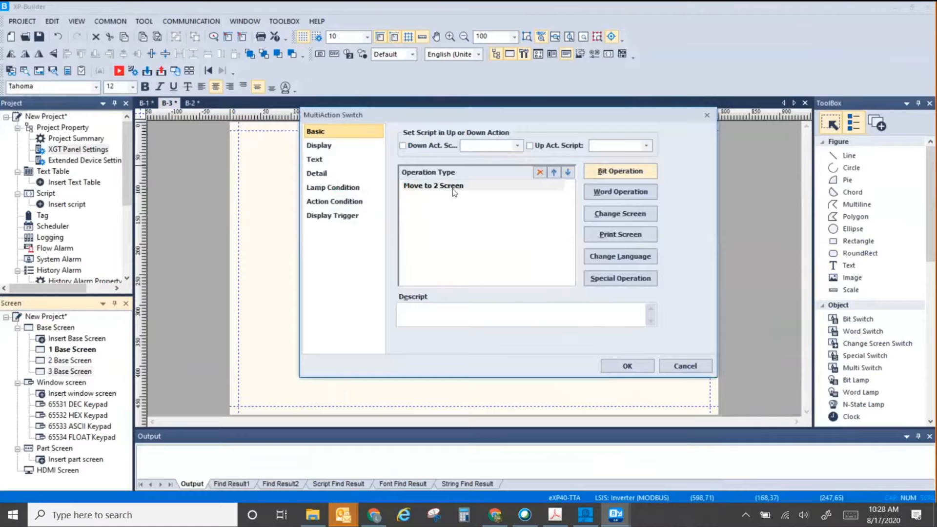
click(482, 186)
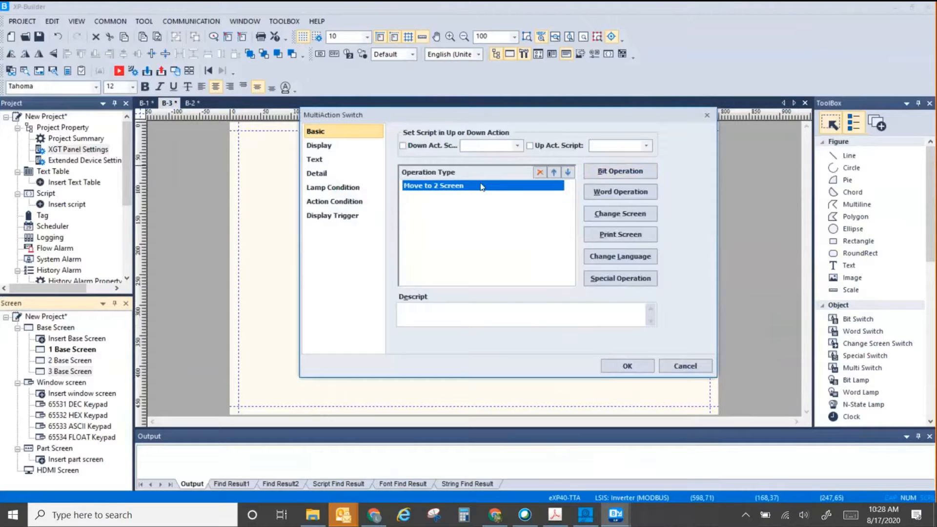
double_click(483, 186)
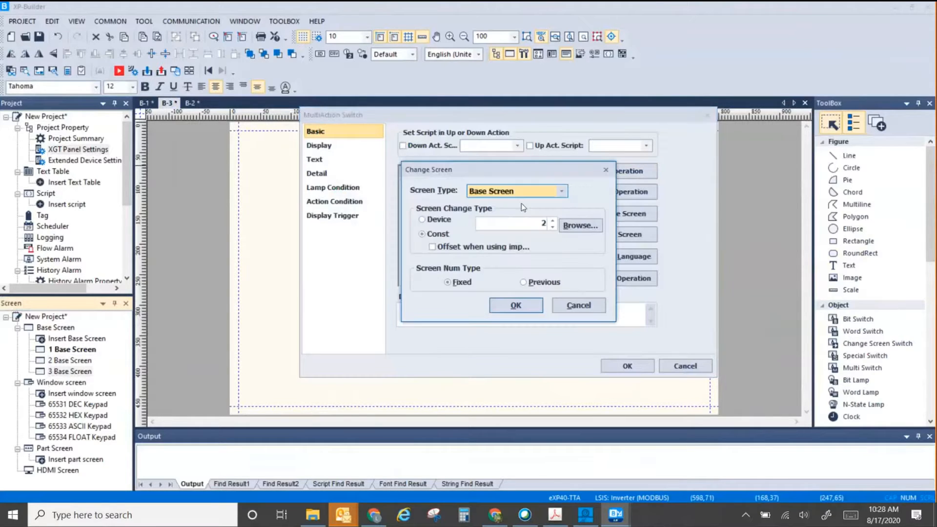
click(552, 227)
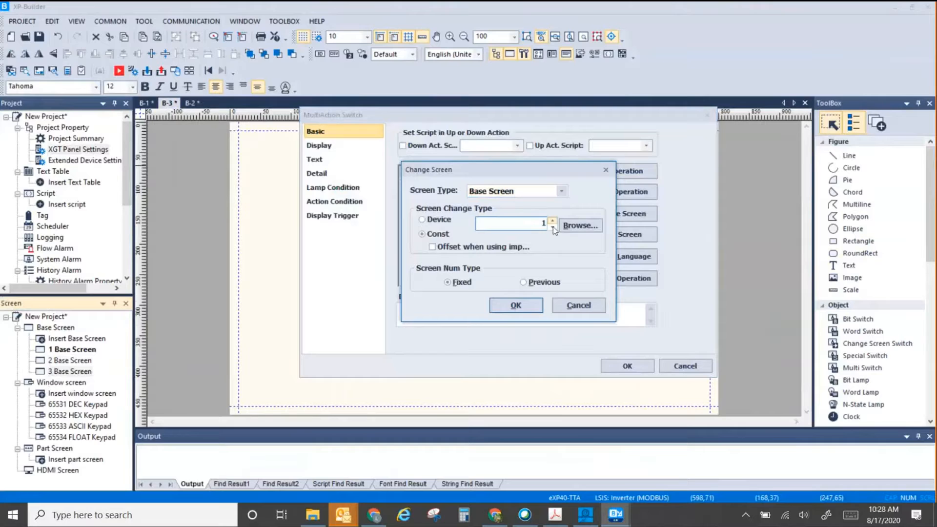
click(515, 306)
click(614, 368)
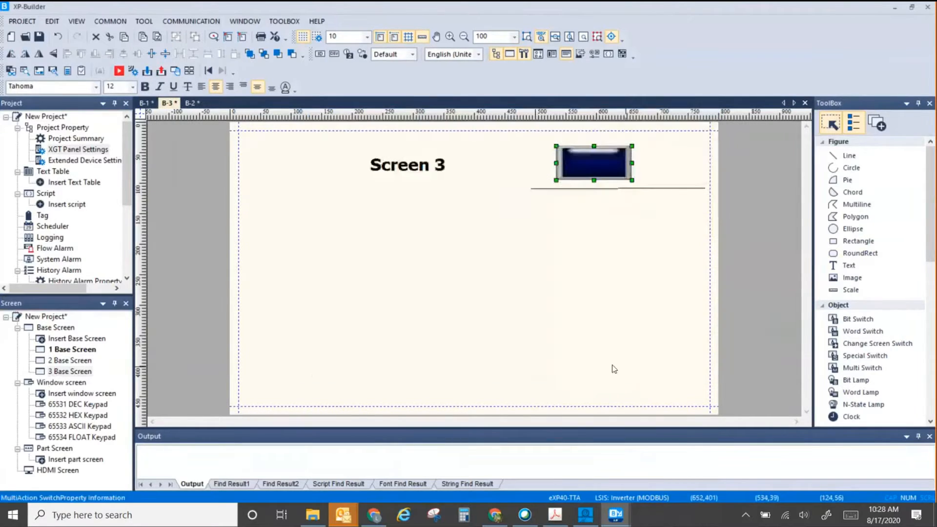
Set the switch on Base Screen 2 to change to base screen 3.
double_click(68, 360)
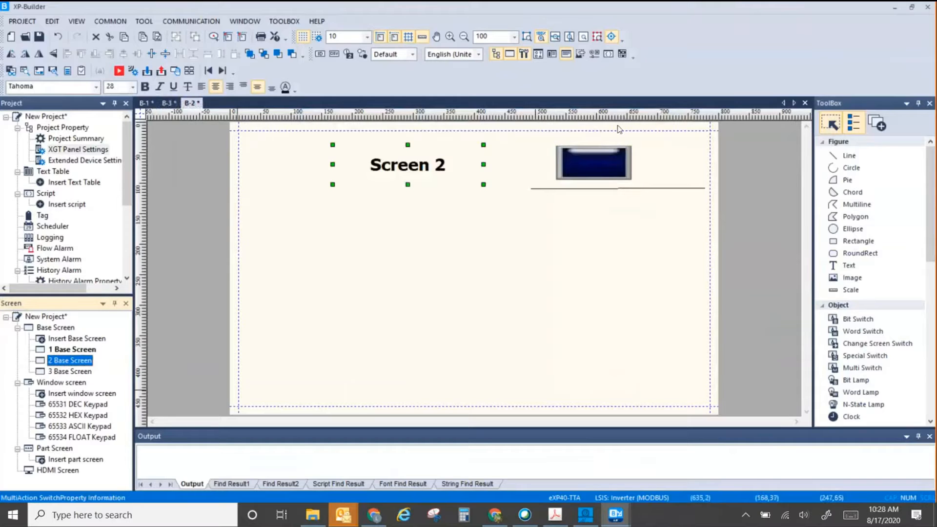
double_click(597, 167)
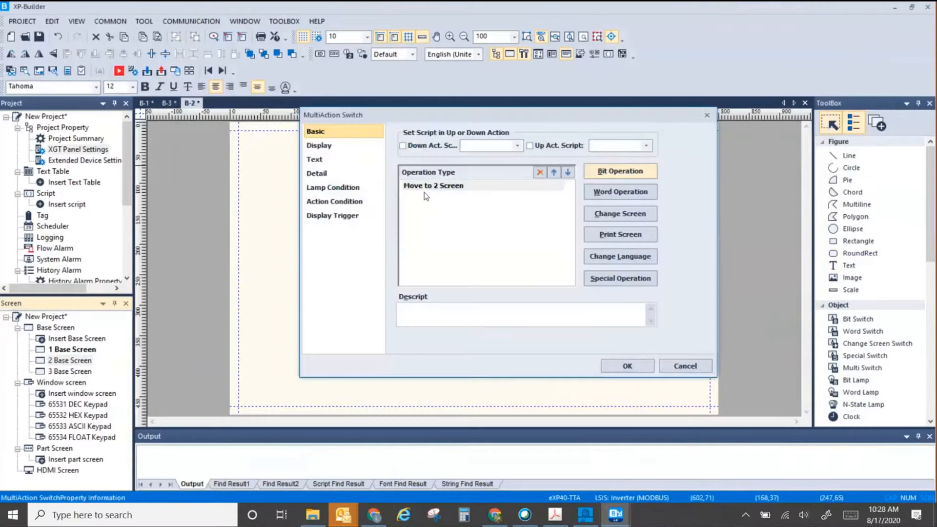
double_click(442, 187)
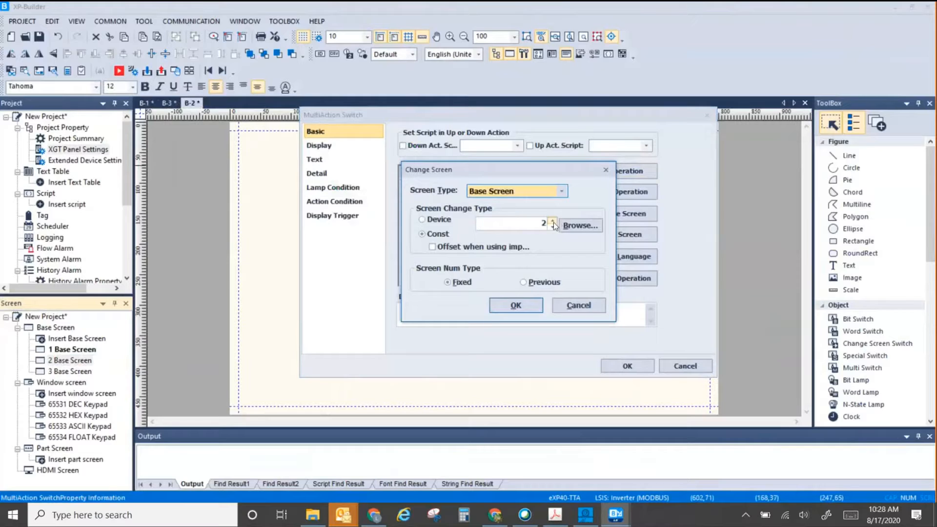
click(553, 223)
click(512, 302)
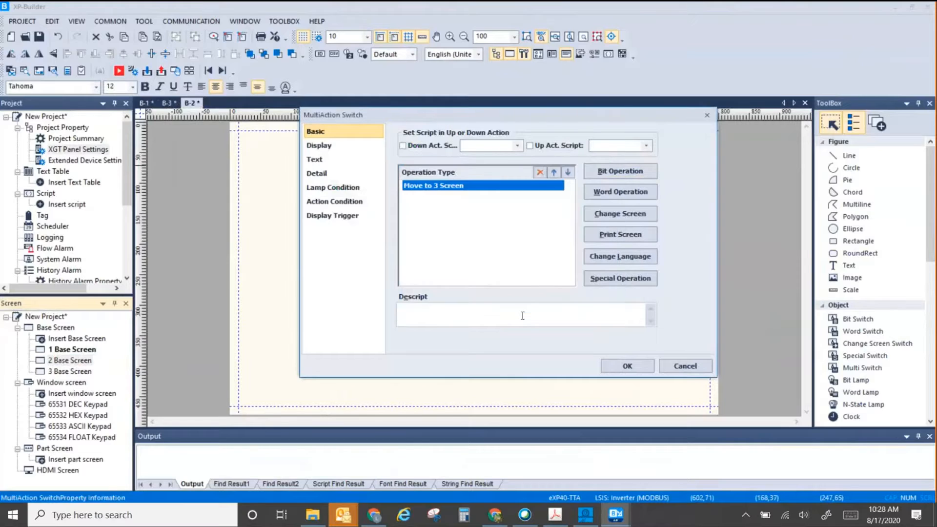
click(626, 366)
Check the screen-change target of the Base Screen 1 switch, then enable its caption with "Next Screen" as the on-state text.
double_click(78, 349)
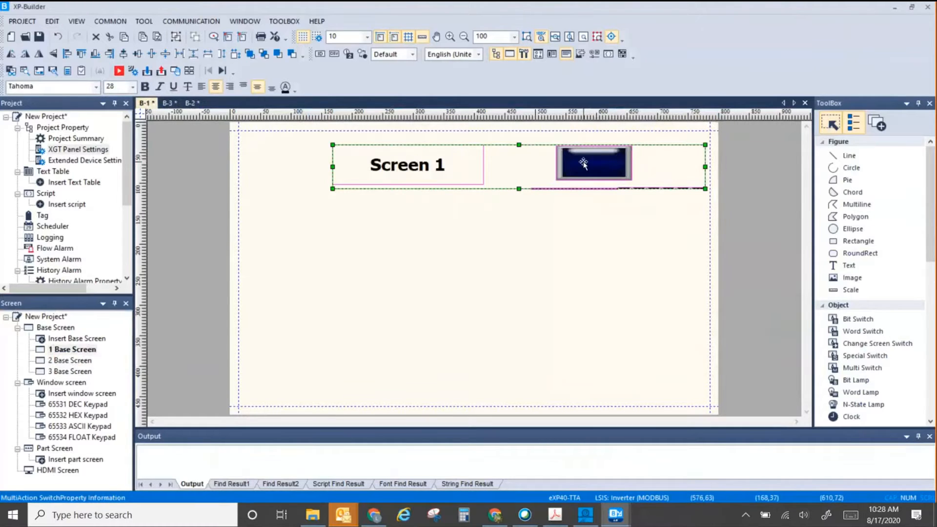
click(575, 252)
double_click(593, 162)
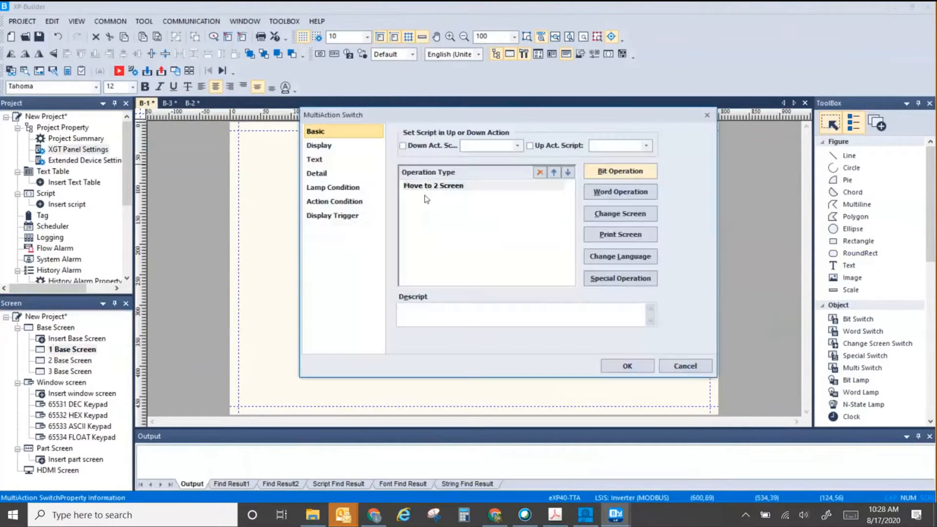
click(610, 364)
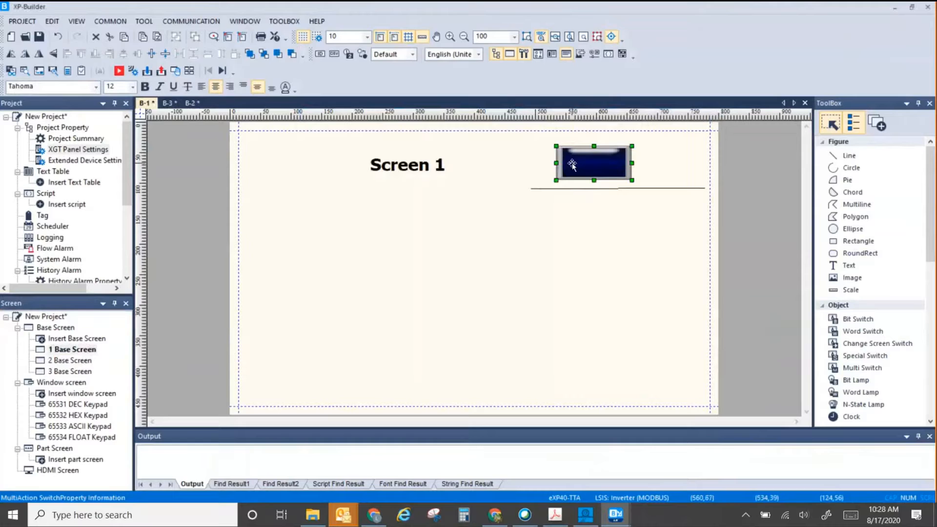
double_click(572, 166)
click(335, 160)
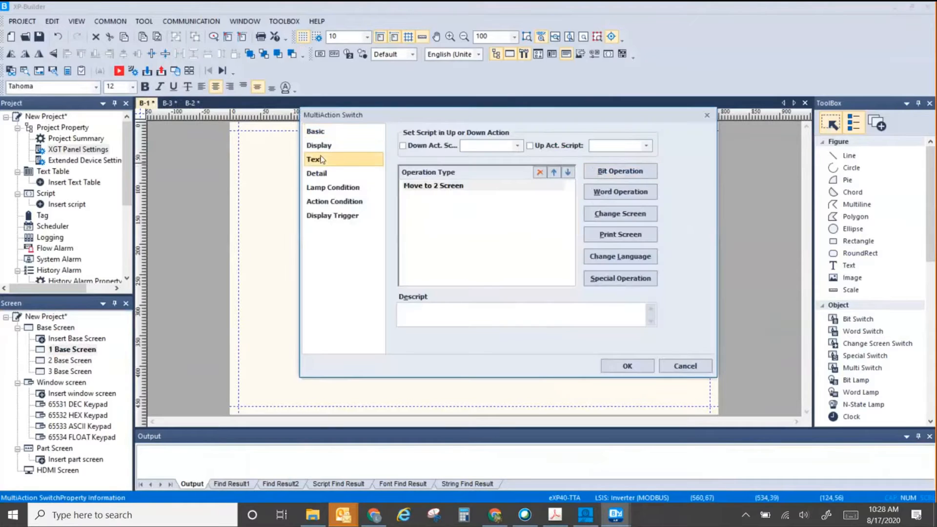
click(401, 134)
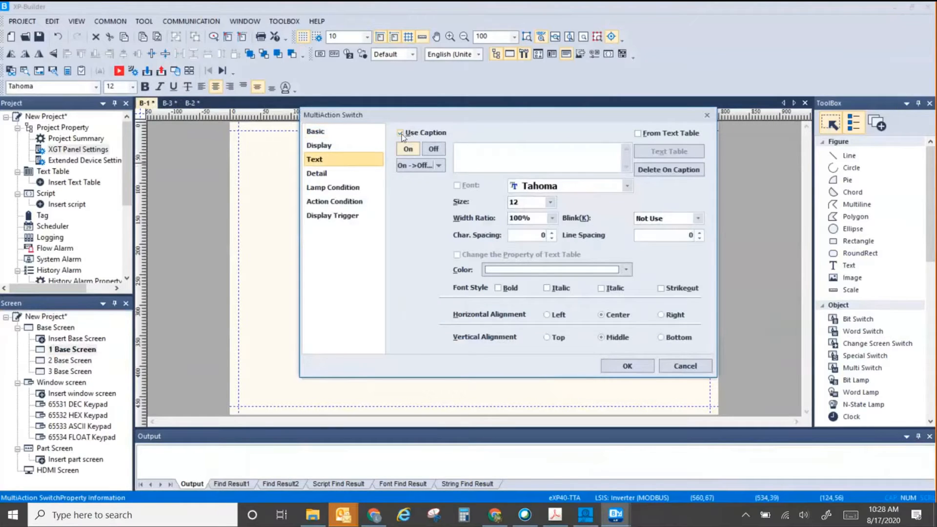
click(478, 152)
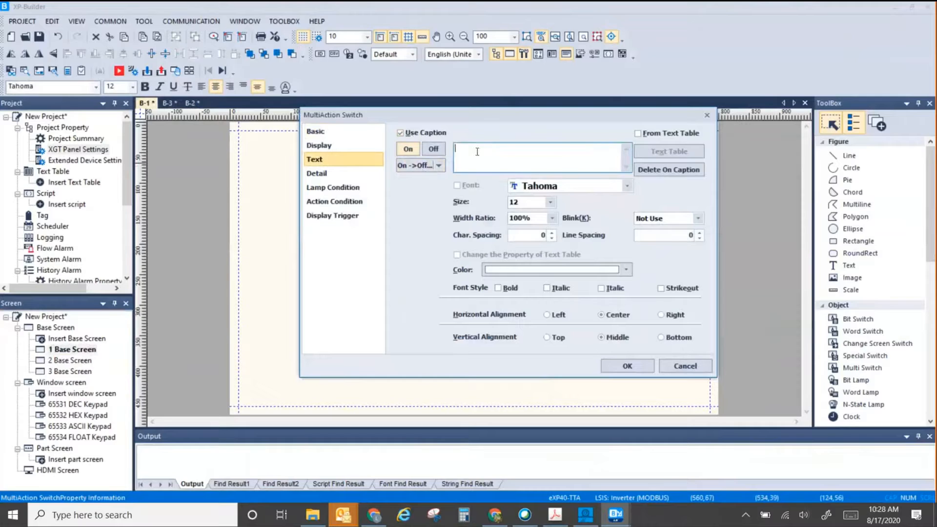
text(Next Screen)
Copy the switch's on-state caption to its off state and delete the line beneath the switch on Base Screen 1.
click(433, 149)
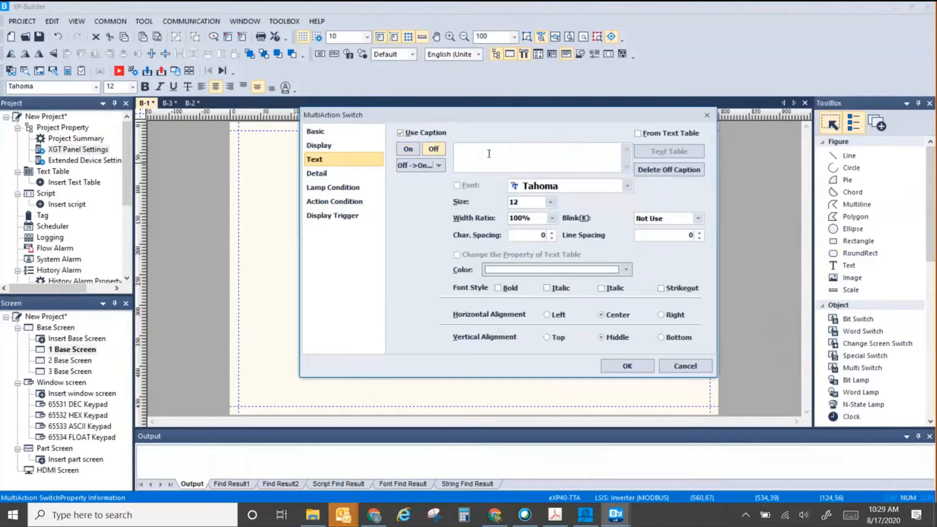
click(408, 150)
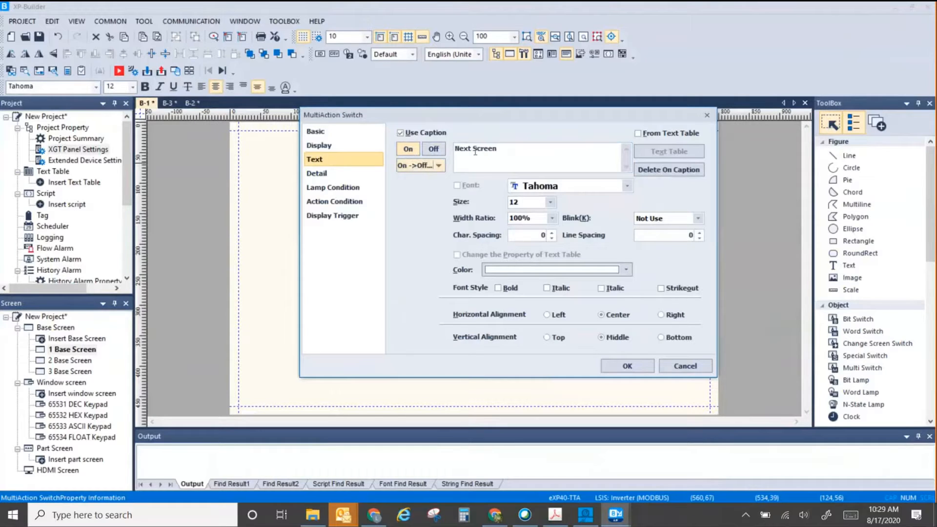
click(424, 150)
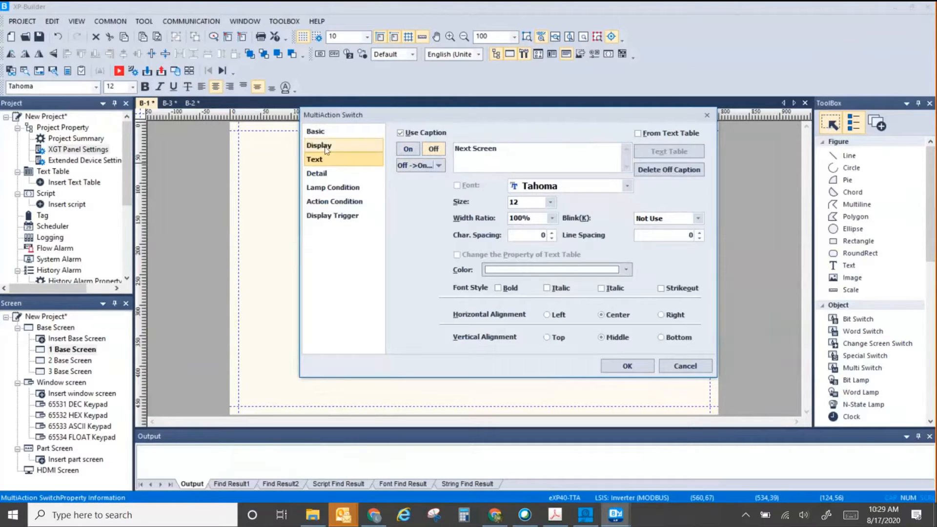
click(622, 364)
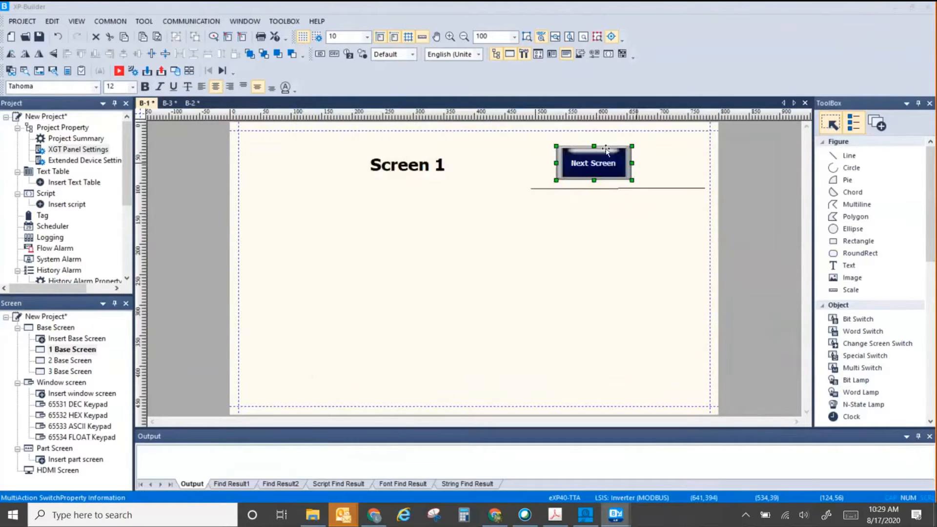
click(559, 189)
key(Delete)
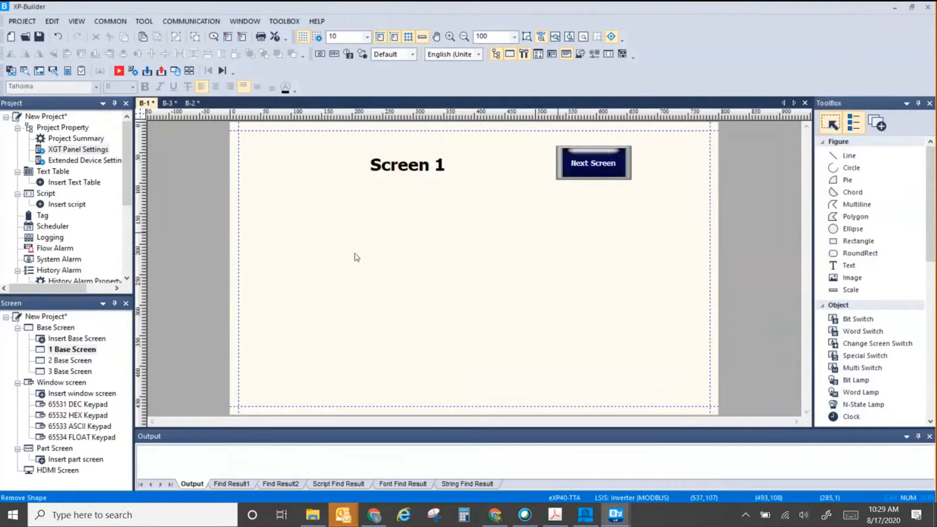
Enable the caption on the Base Screen 2 switch and set its text to "Next Screen".
click(72, 361)
double_click(72, 360)
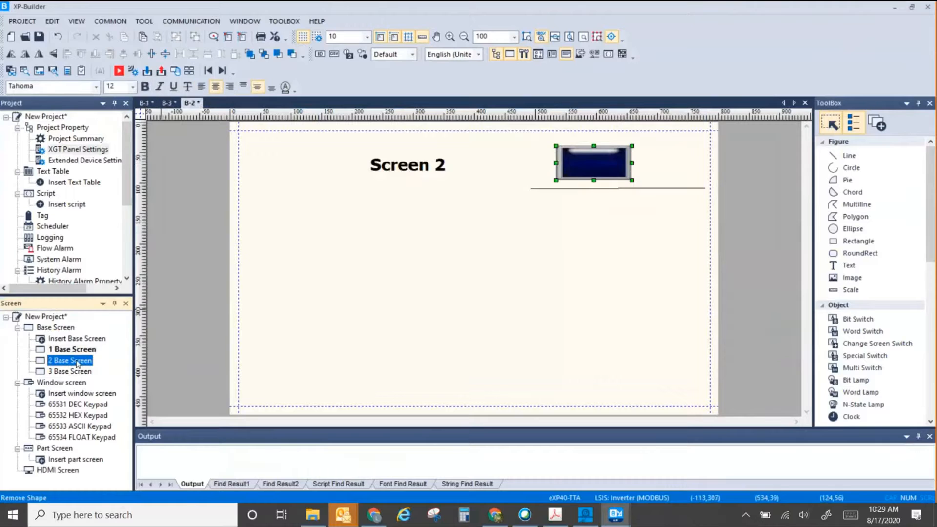
click(594, 170)
double_click(594, 171)
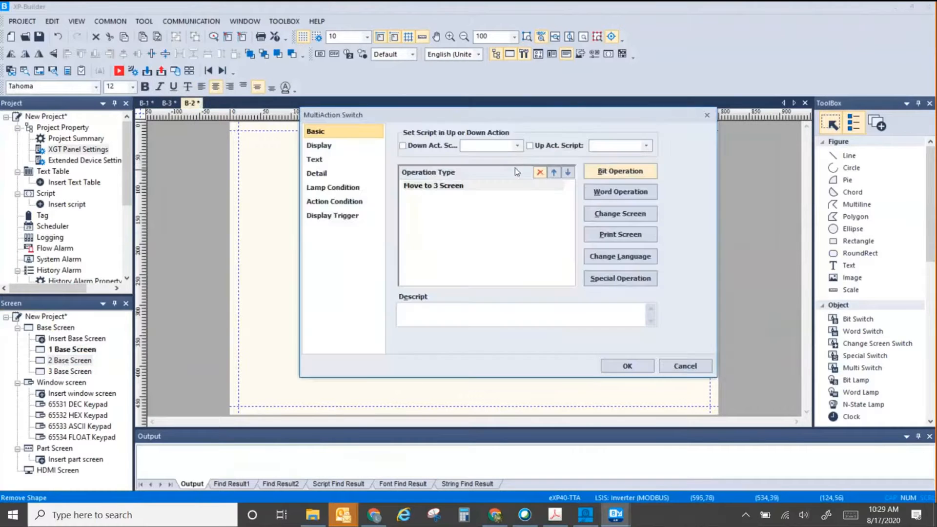
click(322, 159)
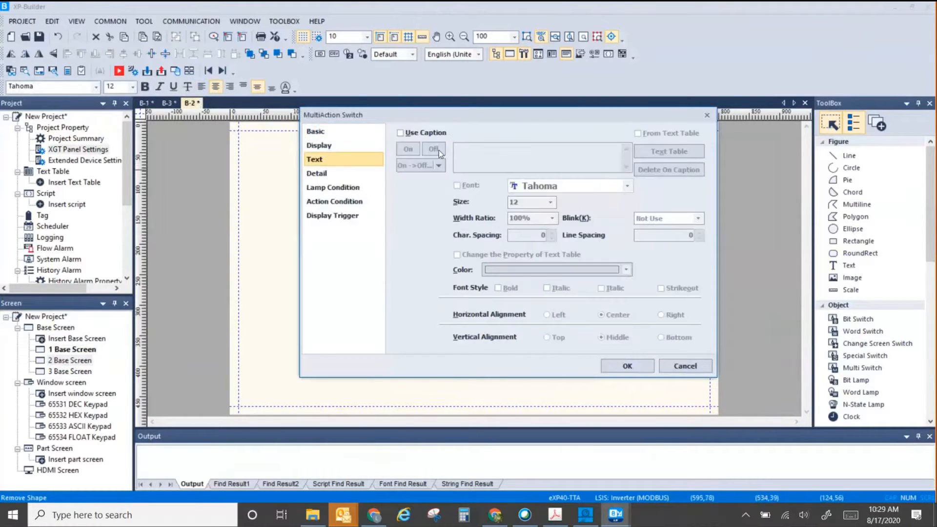
click(400, 133)
click(470, 157)
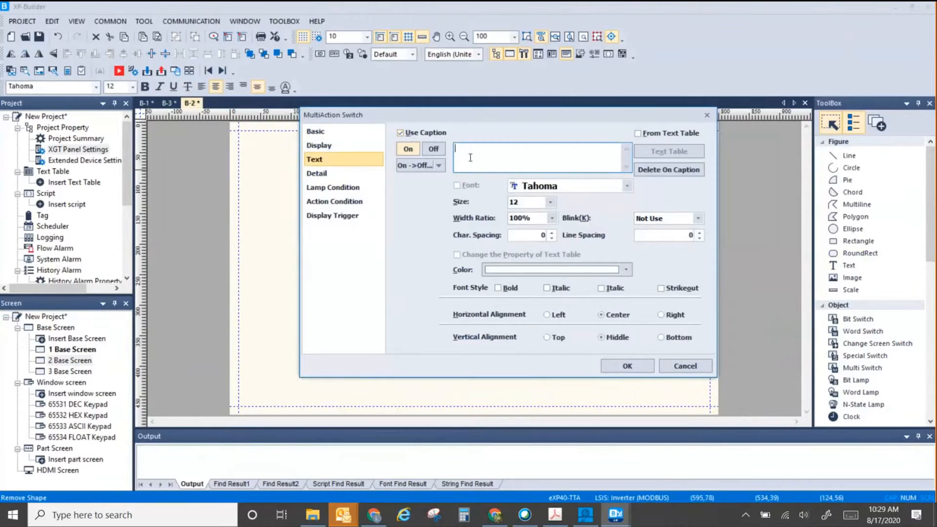
text(Next SCreen)
key(BackSpace)
text(creen)
click(615, 367)
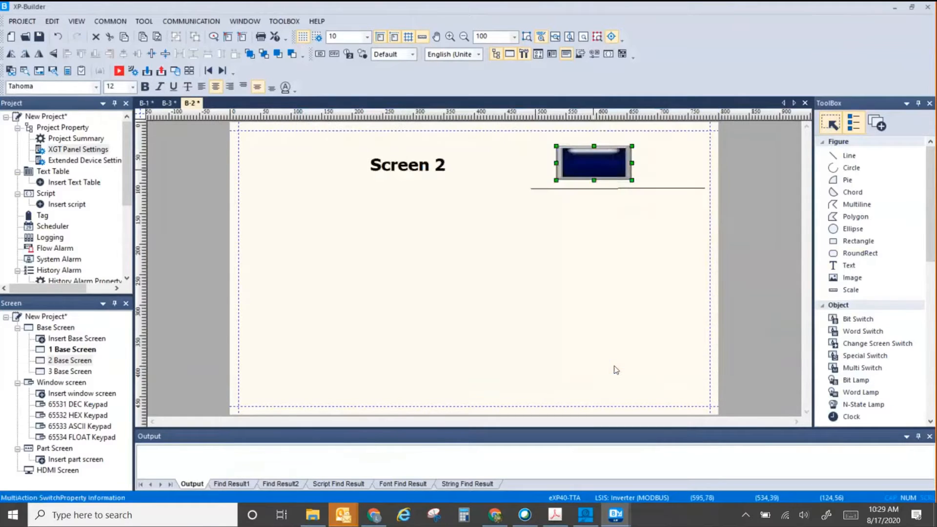
Enable the caption "Next Screen" on the Base Screen 3 switch and copy the on-state text to the off state.
click(78, 372)
double_click(79, 372)
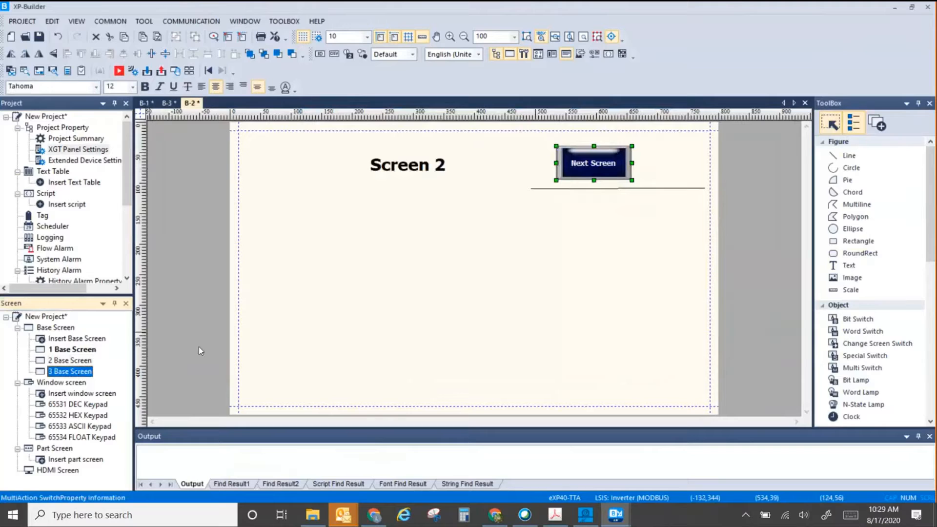
double_click(603, 166)
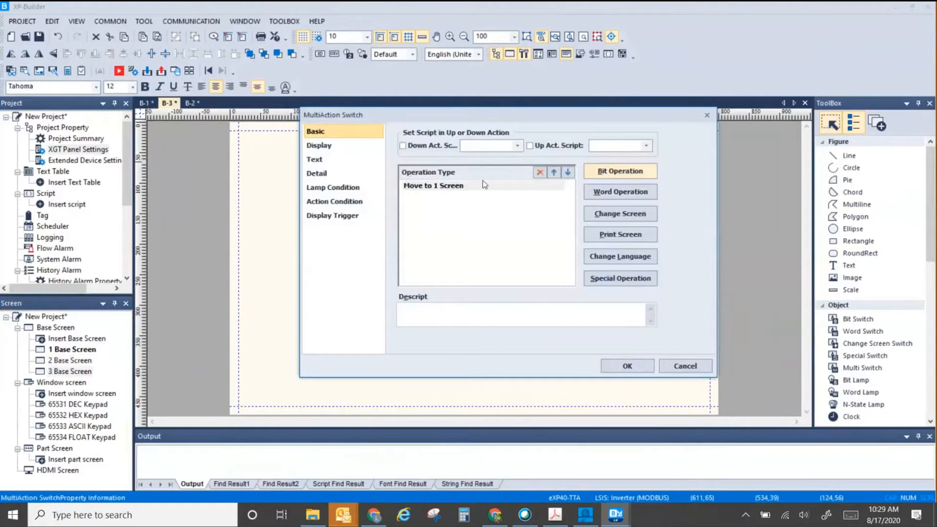
click(317, 159)
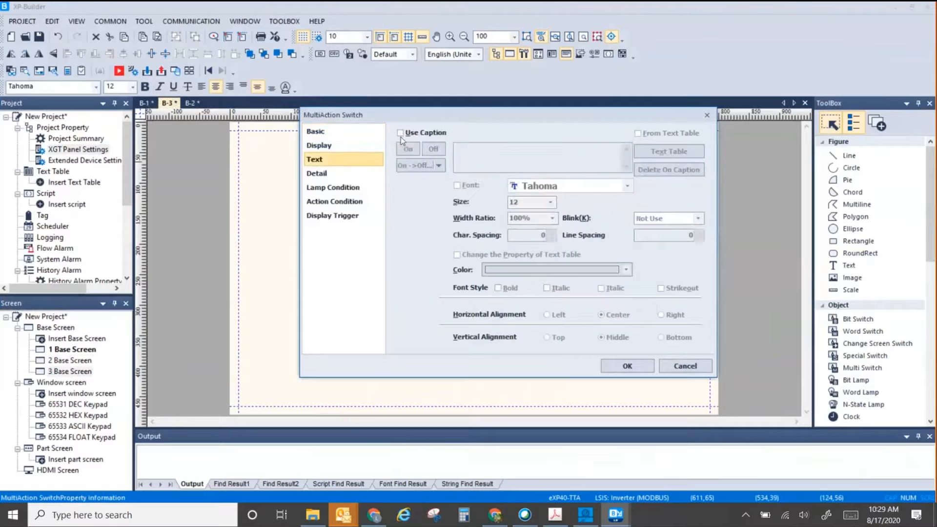
click(491, 161)
text(Next Screen)
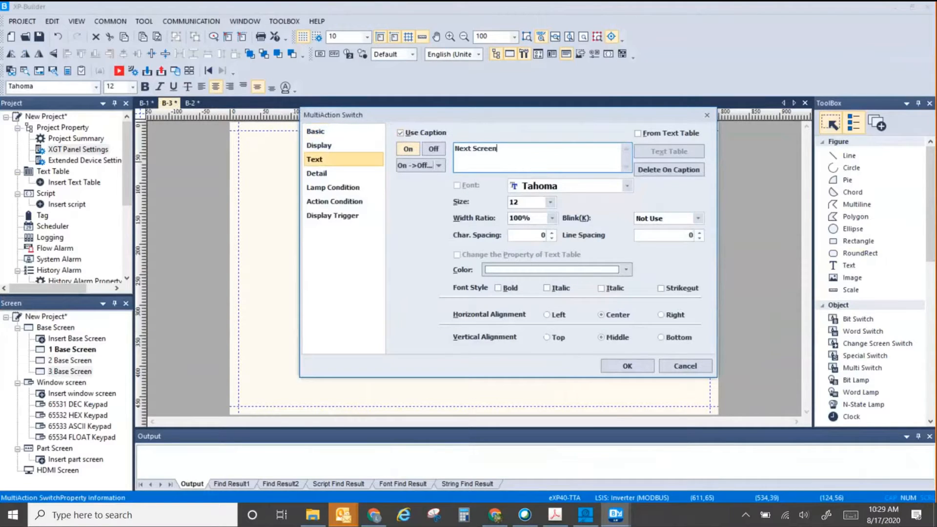
click(414, 164)
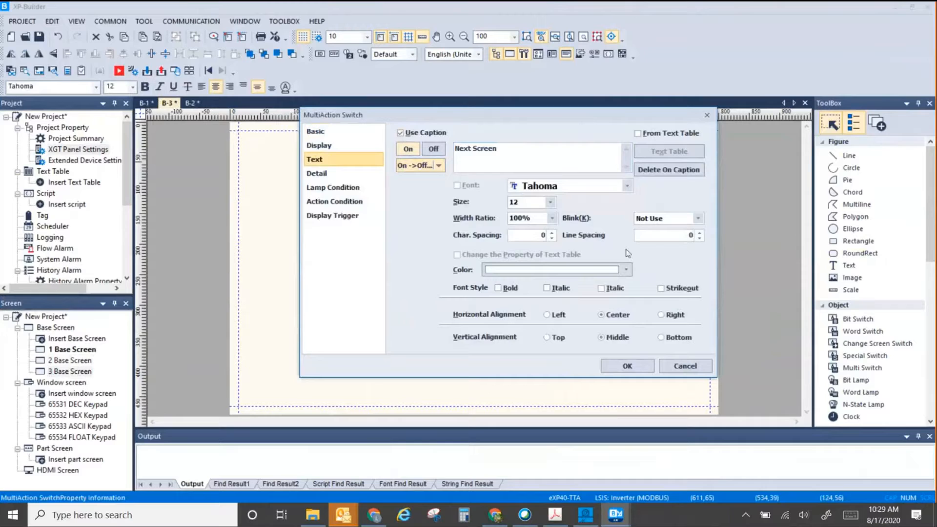
click(625, 366)
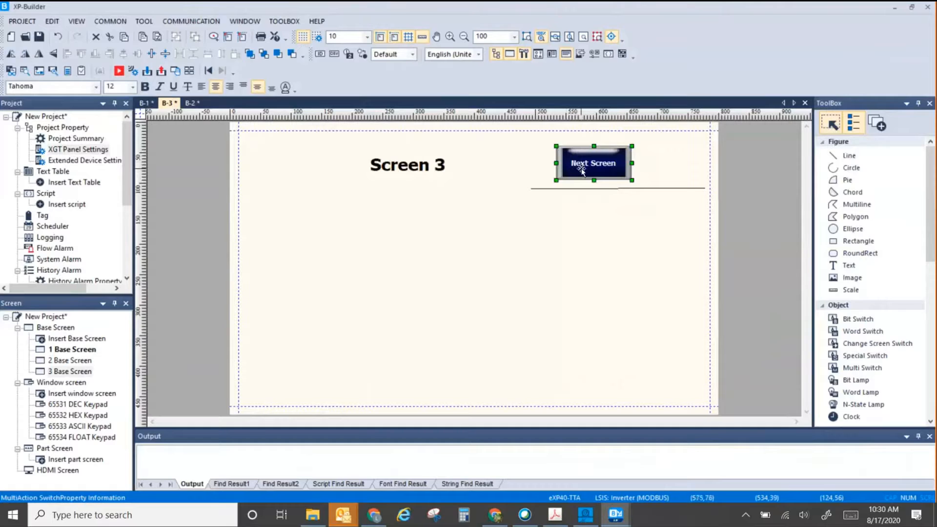
Open the image library for the Base Screen 3 switch and set its category, colour, image type and shape filters to All.
double_click(586, 170)
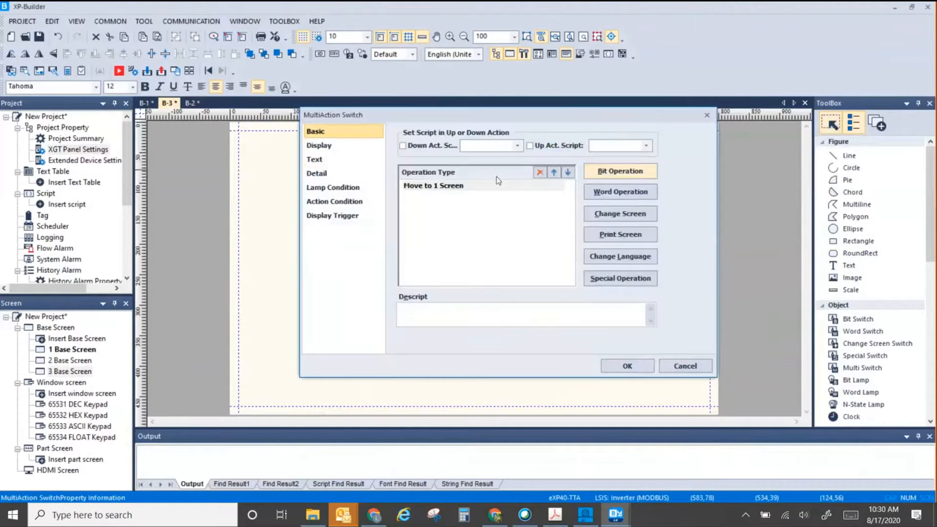
click(338, 151)
click(422, 275)
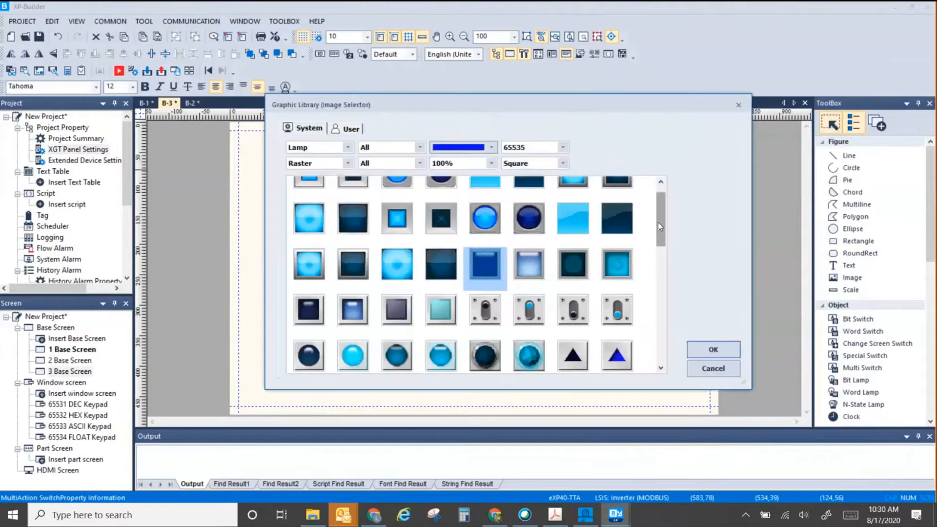
scroll(658, 221, up, 1)
click(450, 147)
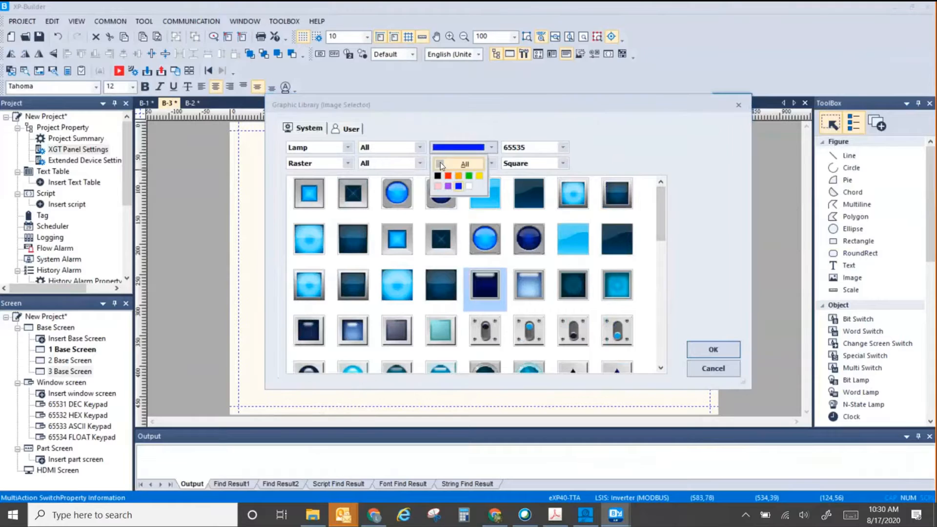
click(445, 166)
click(308, 148)
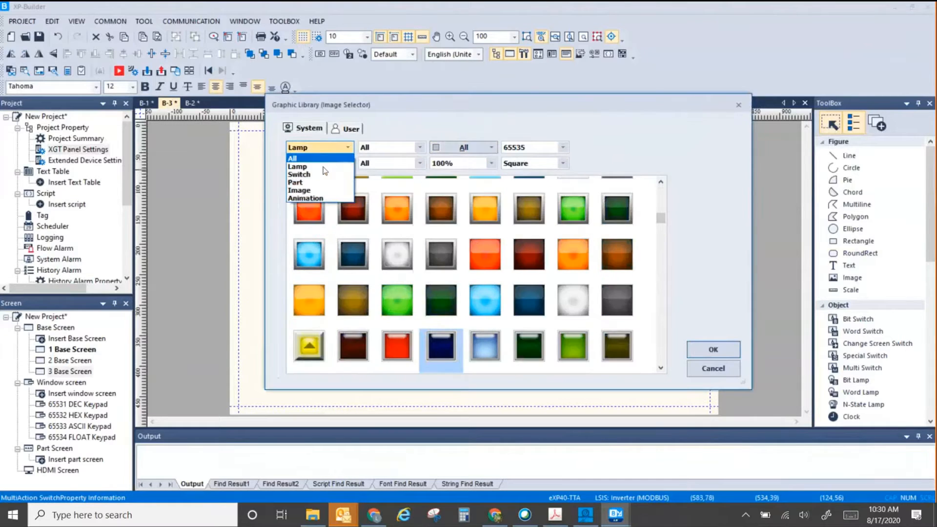
click(307, 159)
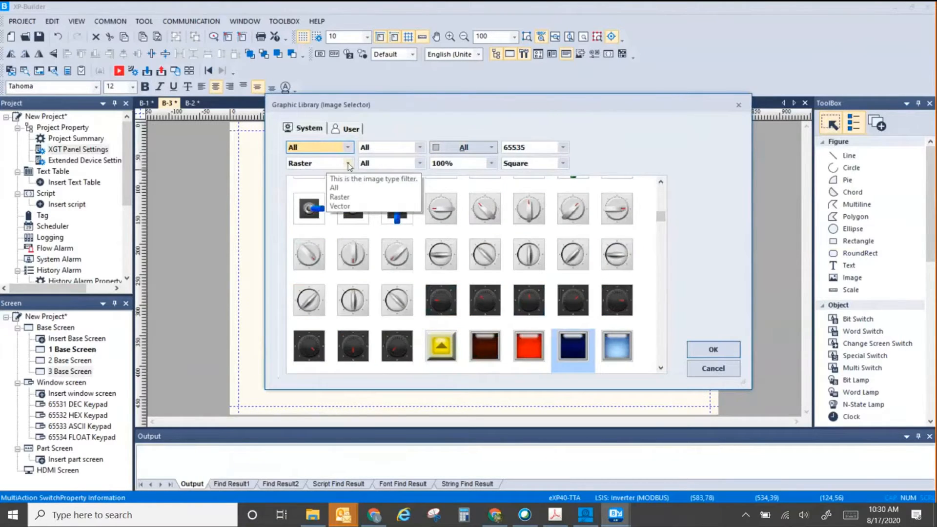
click(302, 162)
click(300, 176)
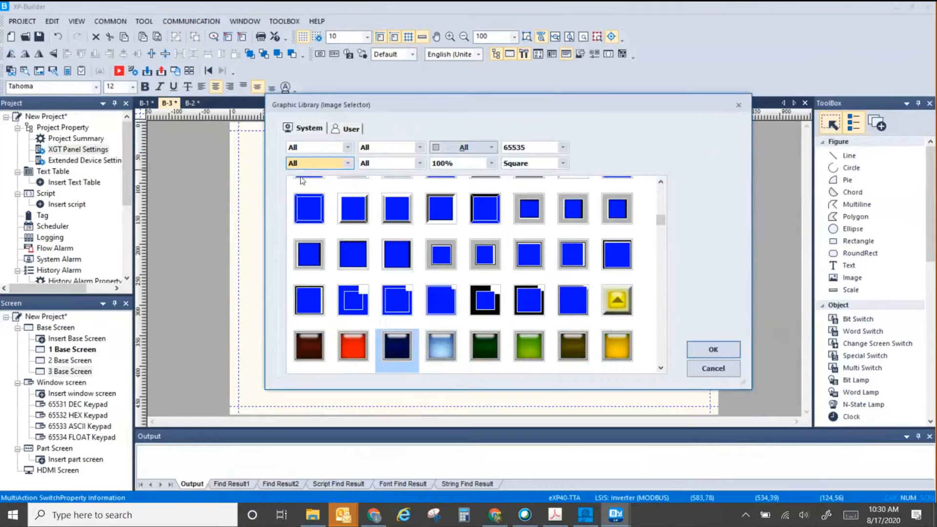
click(527, 166)
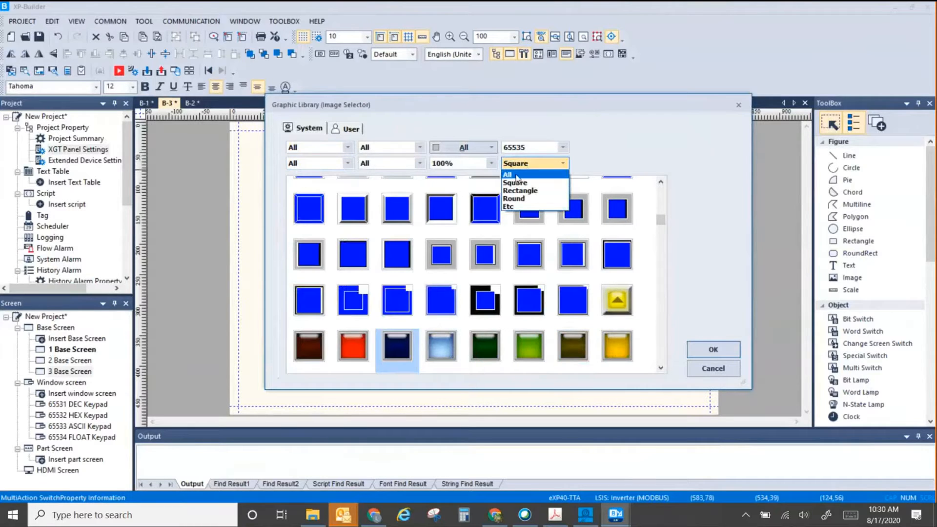
click(516, 177)
Browse the unfiltered library graphics, leave without choosing one, and close the switch settings.
drag(658, 254, 651, 237)
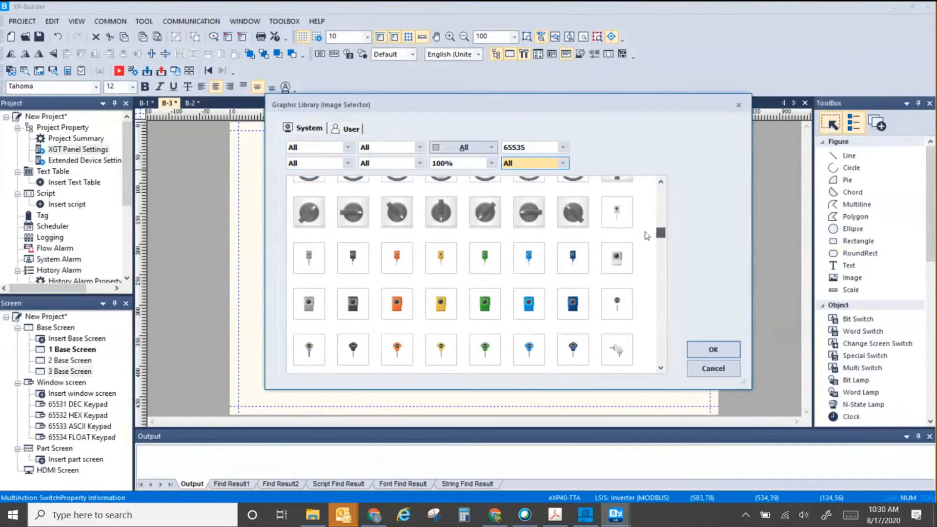
scroll(647, 234, up, 3)
scroll(647, 232, up, 3)
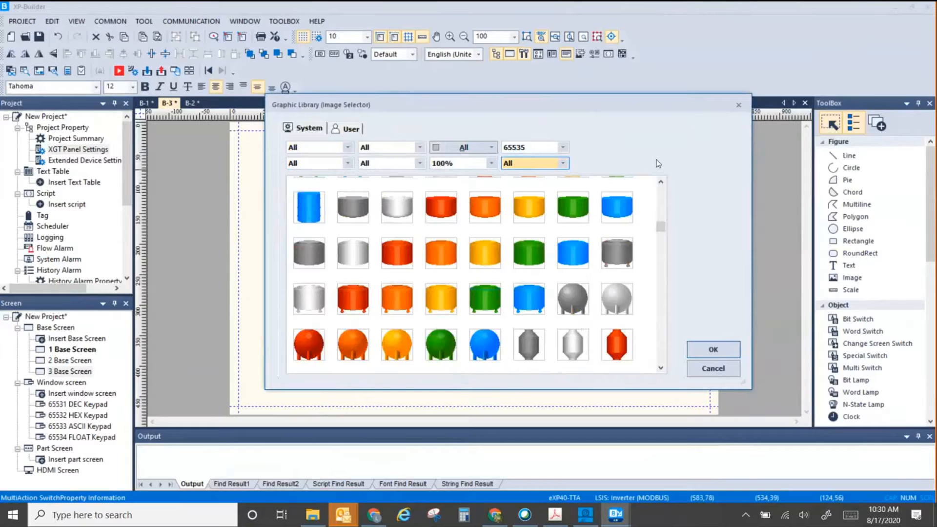
click(713, 369)
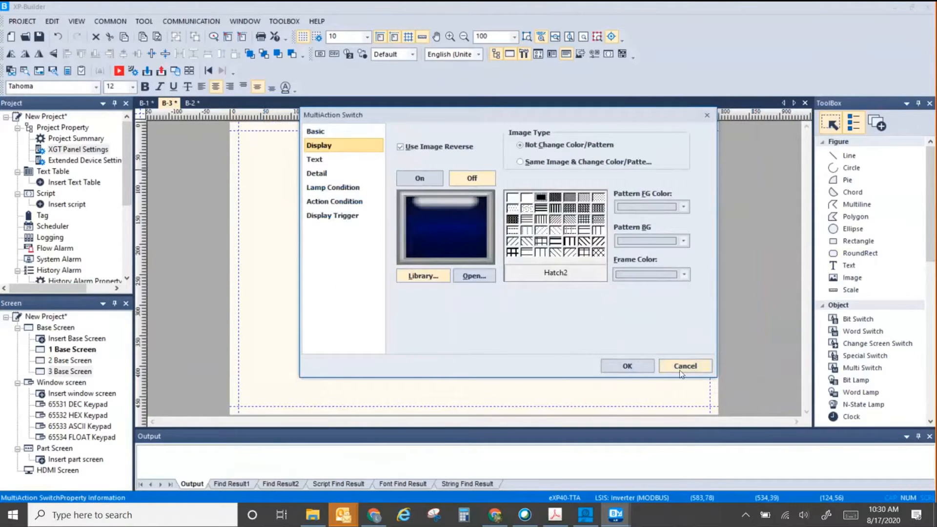
click(615, 365)
click(359, 194)
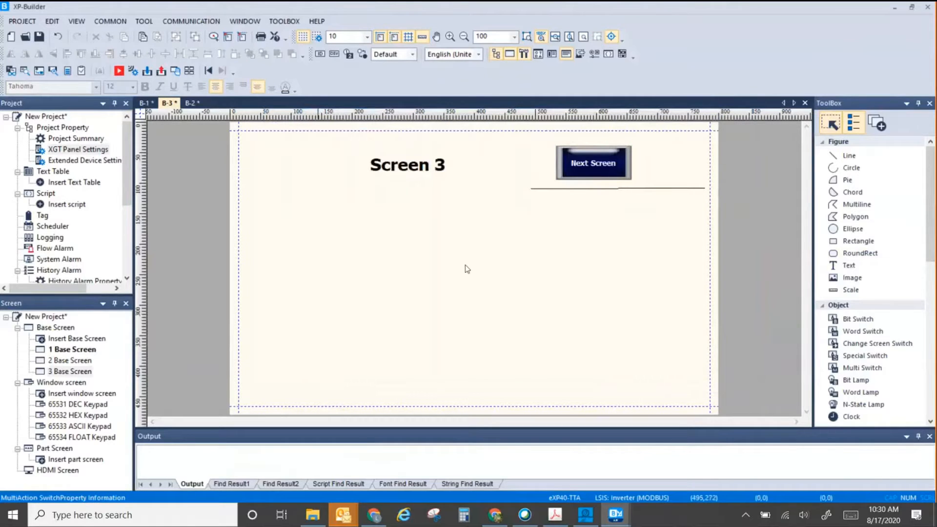
Run the project in the simulator, test the "Next Screen" switches from Screen 1 onward, and close the simulator.
click(119, 71)
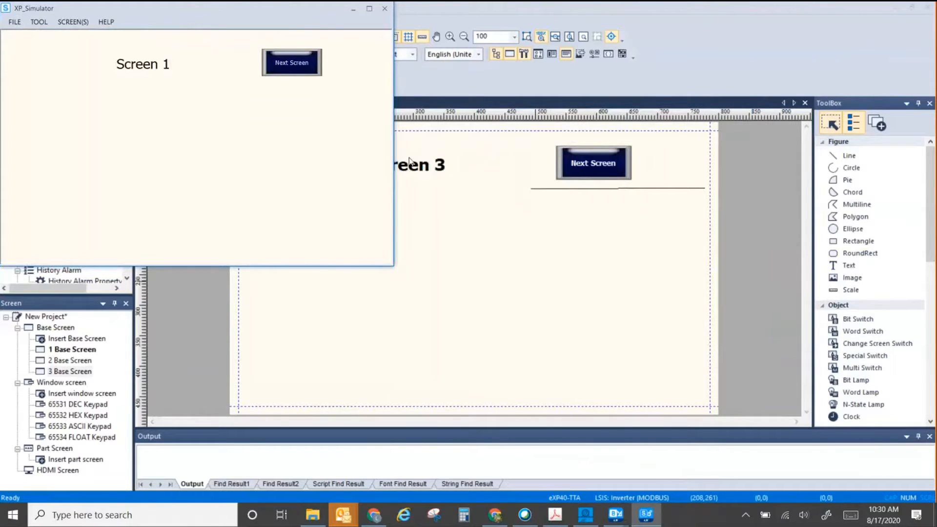
click(482, 198)
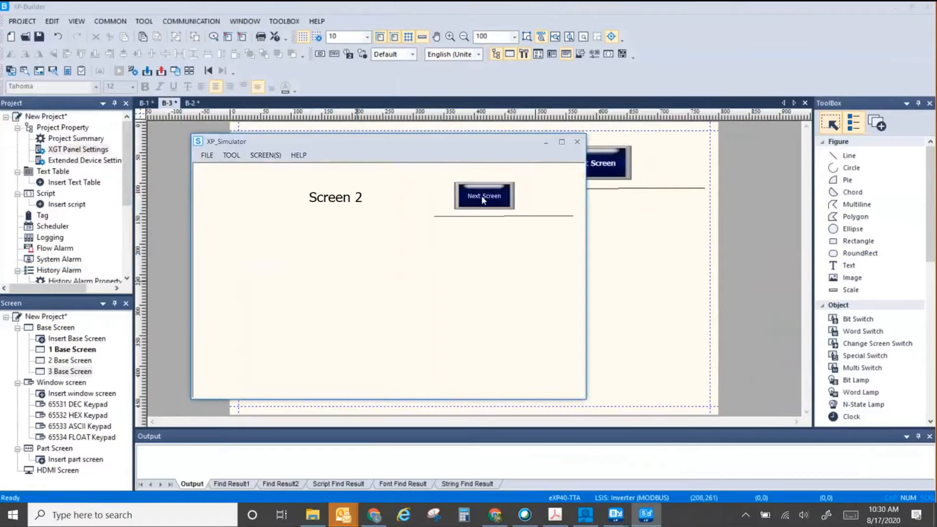
click(505, 199)
click(576, 142)
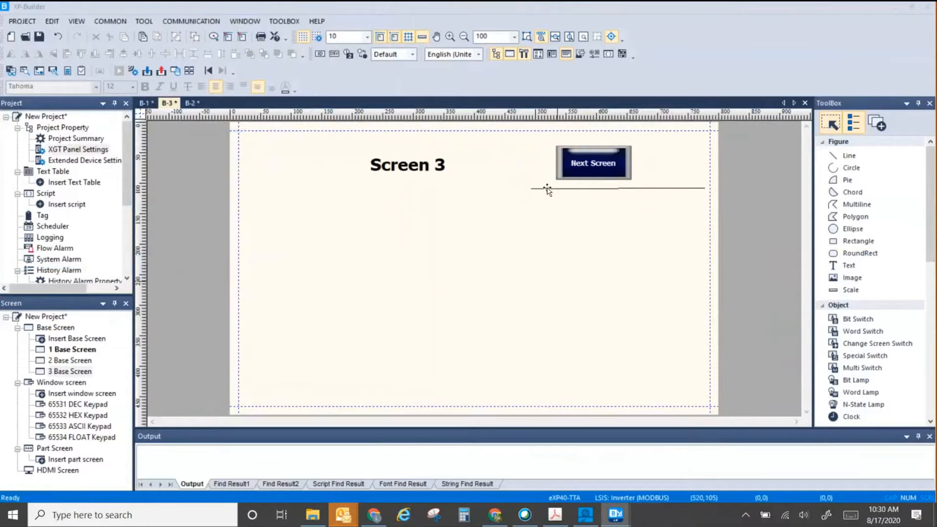
Delete the line beneath the "Next Screen" switch on Base Screen 3 and on Base Screen 2.
click(547, 188)
key(Delete)
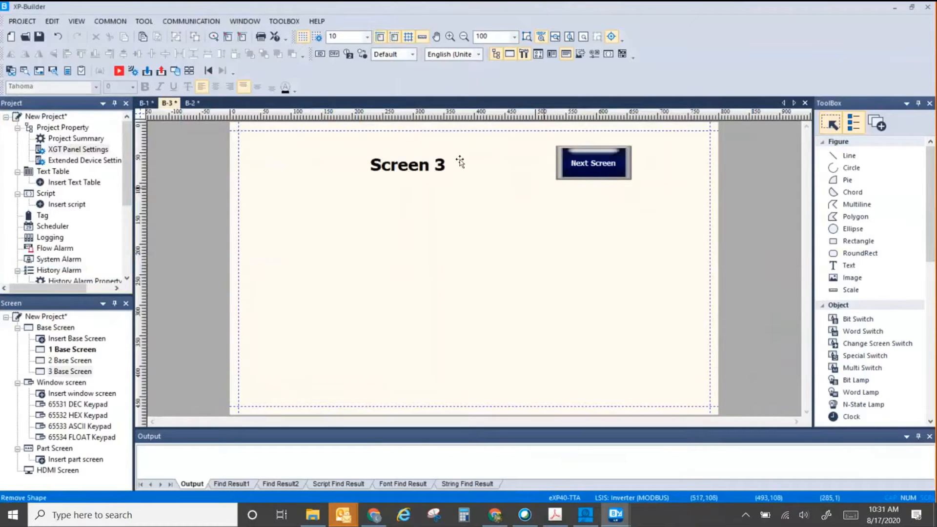
click(190, 103)
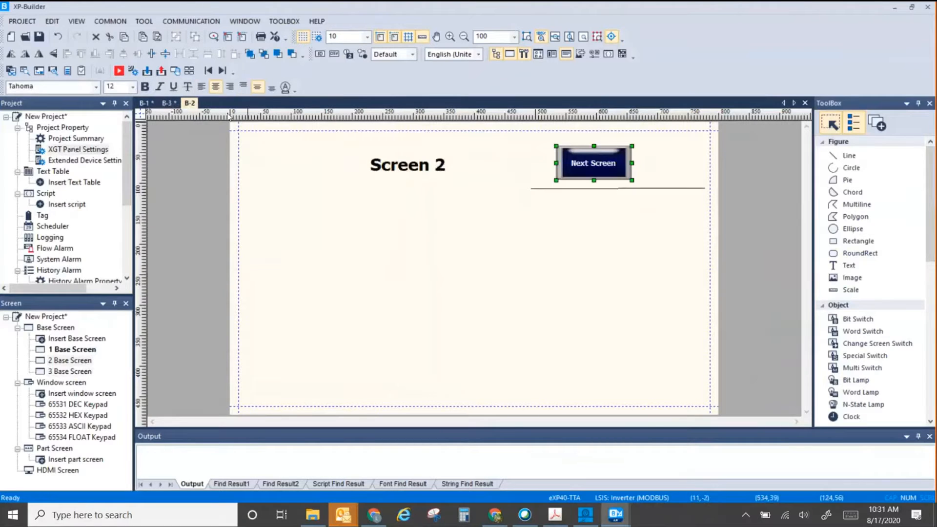
click(561, 188)
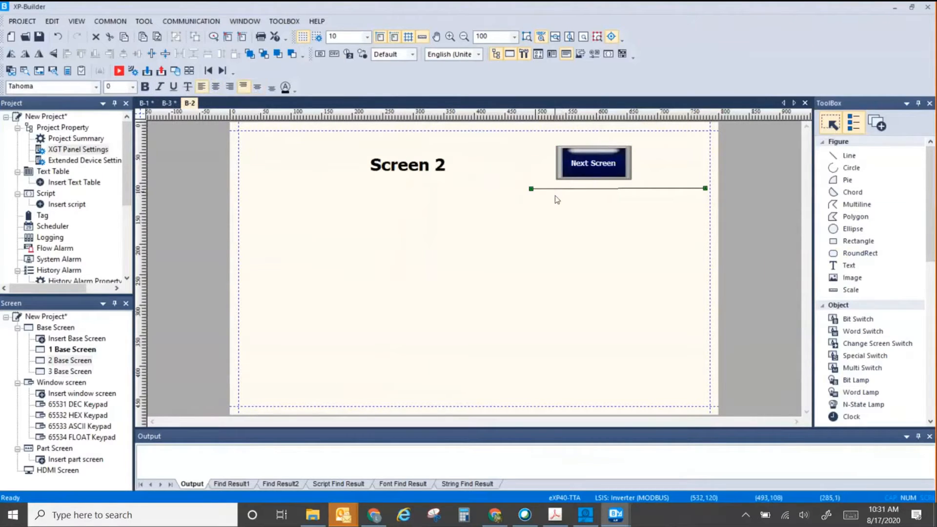
key(Delete)
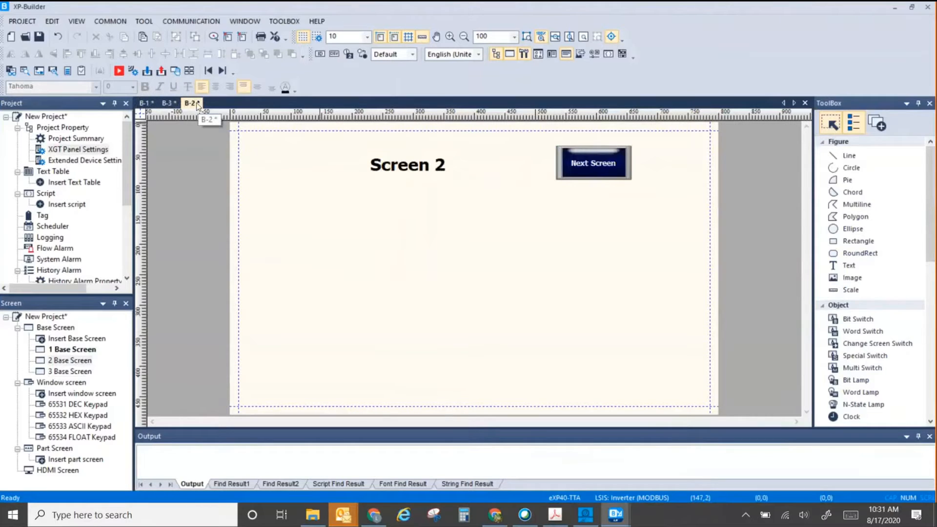
Reorder the open screens so B-2 comes before B-3, and open the settings of the Base Screen 2 switch.
drag(184, 105, 168, 104)
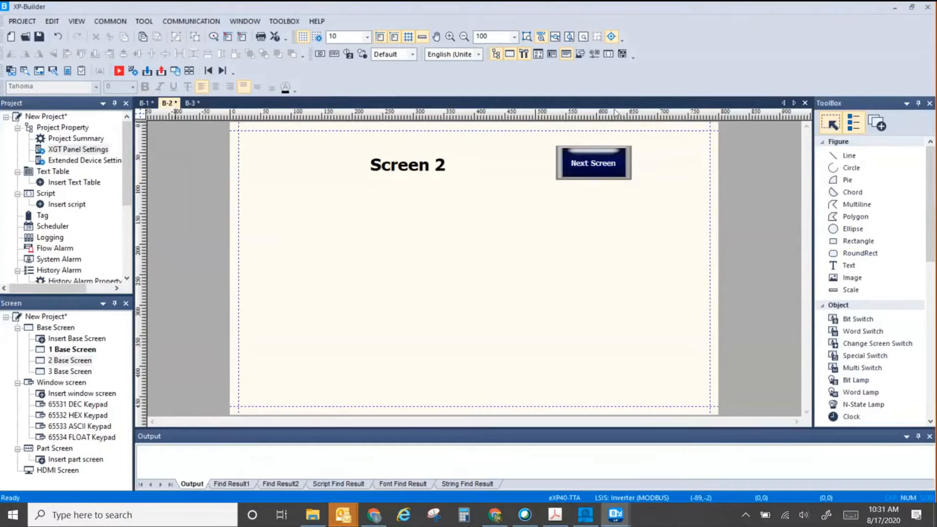
double_click(613, 166)
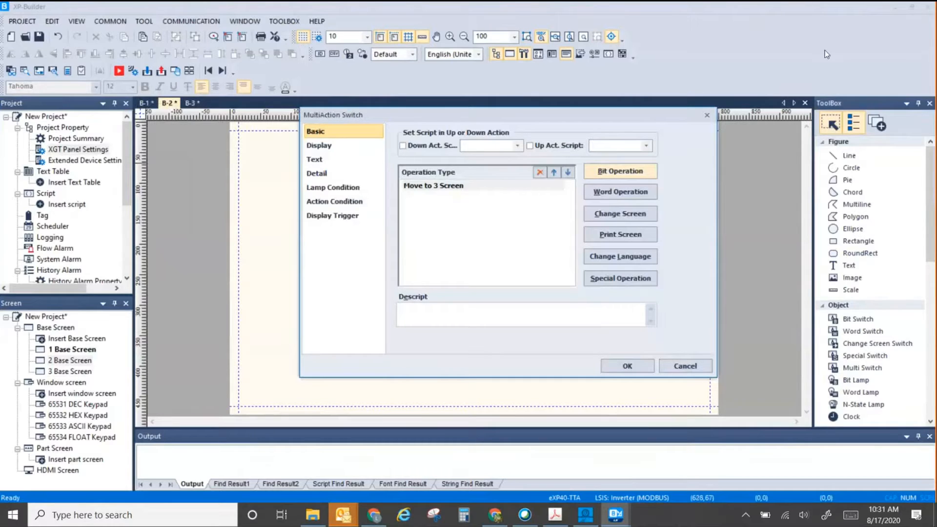
Close the switch settings, browse the system library's blue switch button images, and select the dark blue right-chevron graphic.
click(707, 116)
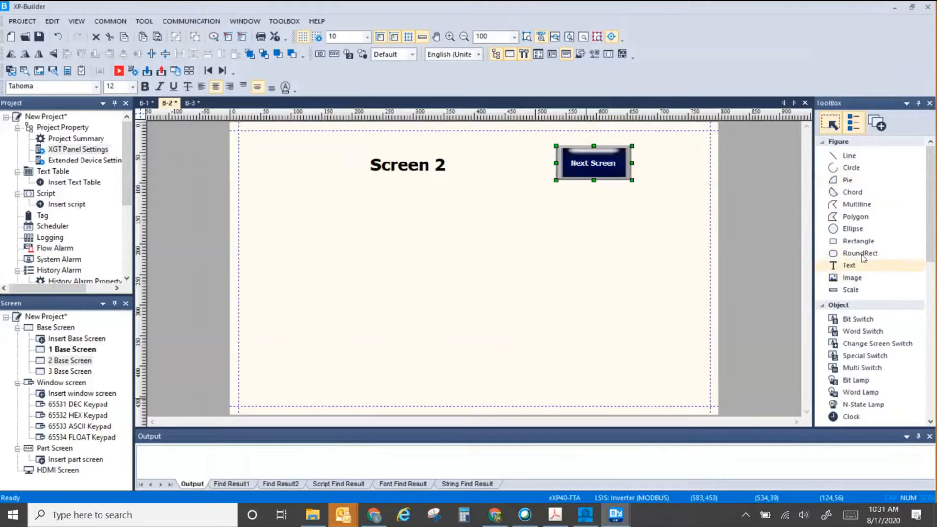
click(849, 281)
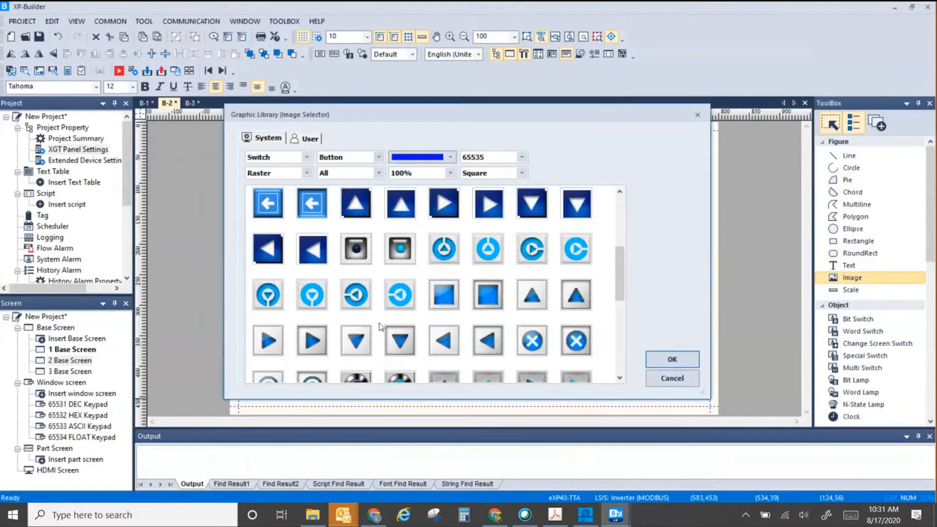
scroll(563, 331, down, 3)
scroll(541, 317, down, 3)
scroll(522, 307, up, 4)
scroll(520, 328, down, 2)
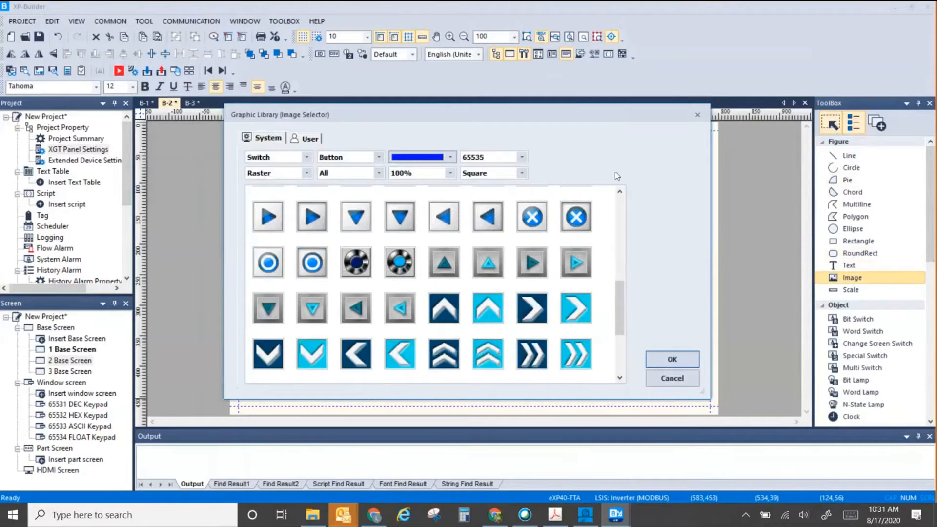
drag(486, 114, 311, 144)
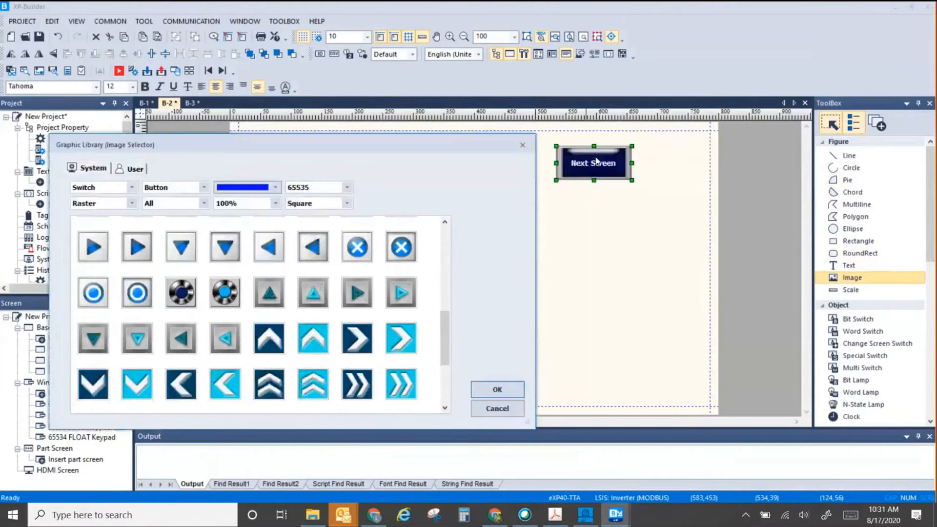
click(355, 338)
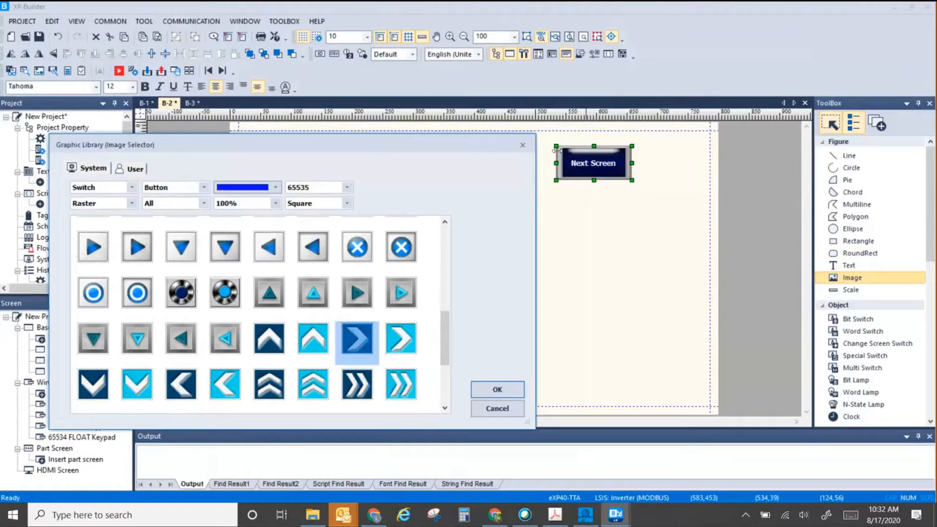
drag(399, 137, 420, 125)
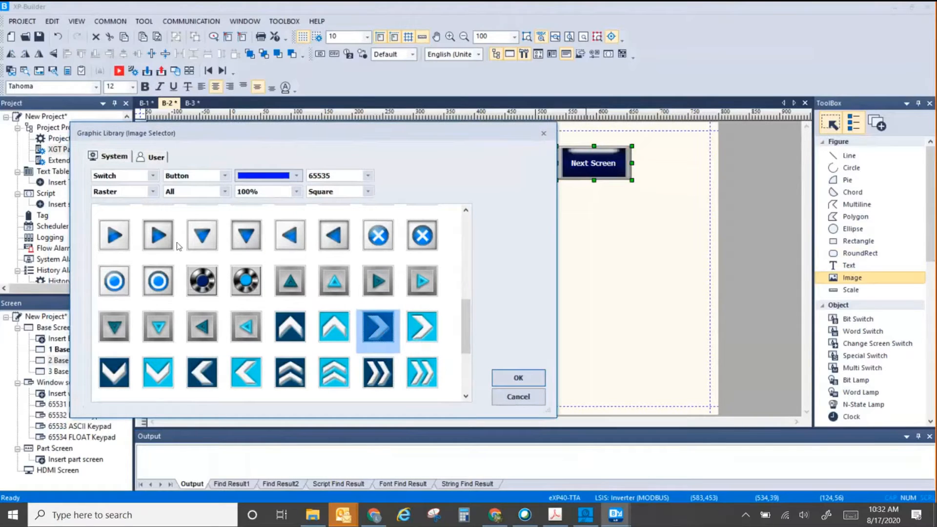
Add a user graphic library category named HMI G100 Test.
click(155, 158)
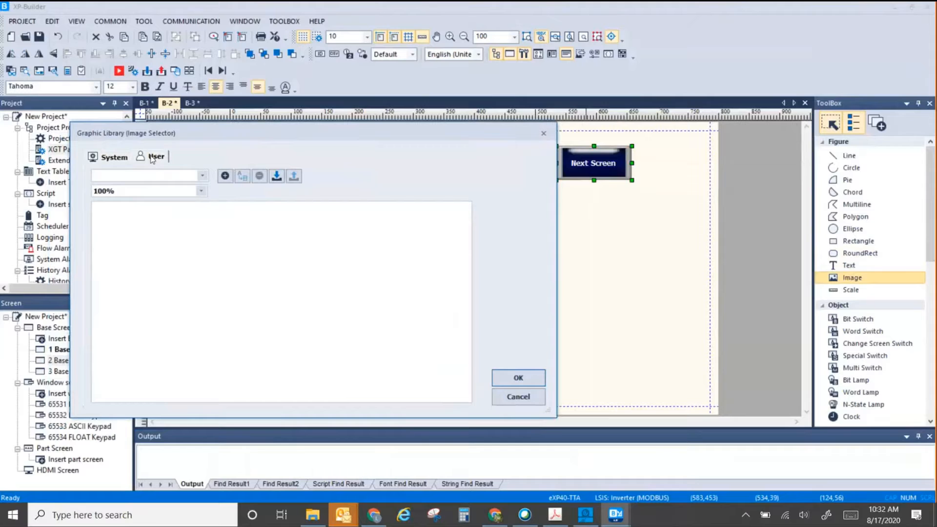
click(224, 176)
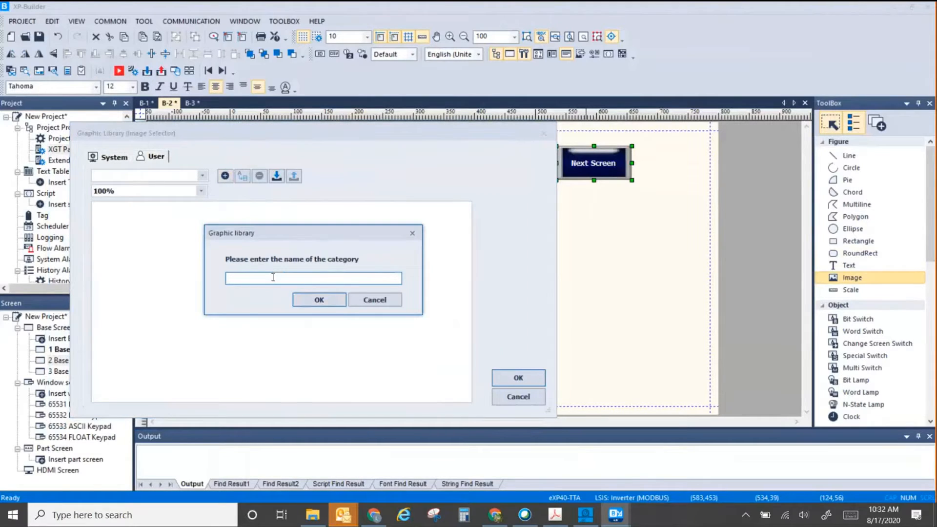
text(HMI G100 Test)
key(Return)
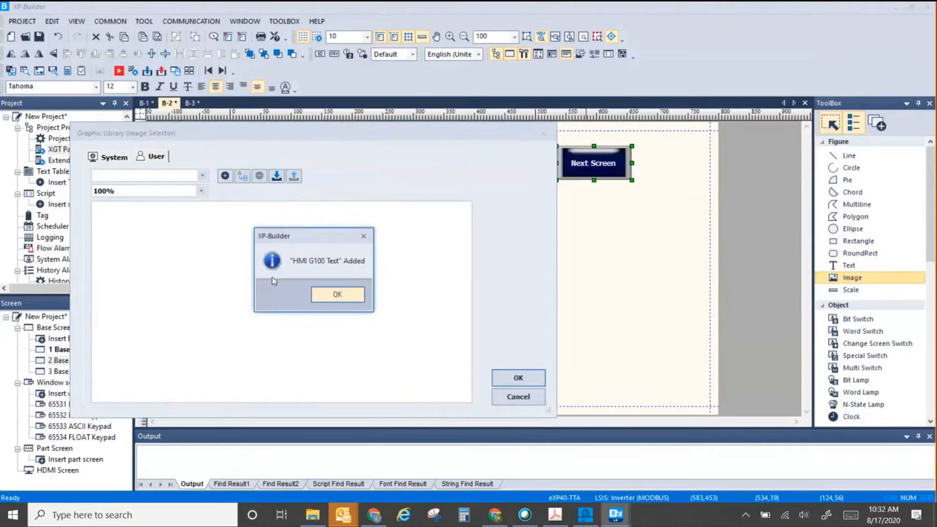
click(344, 294)
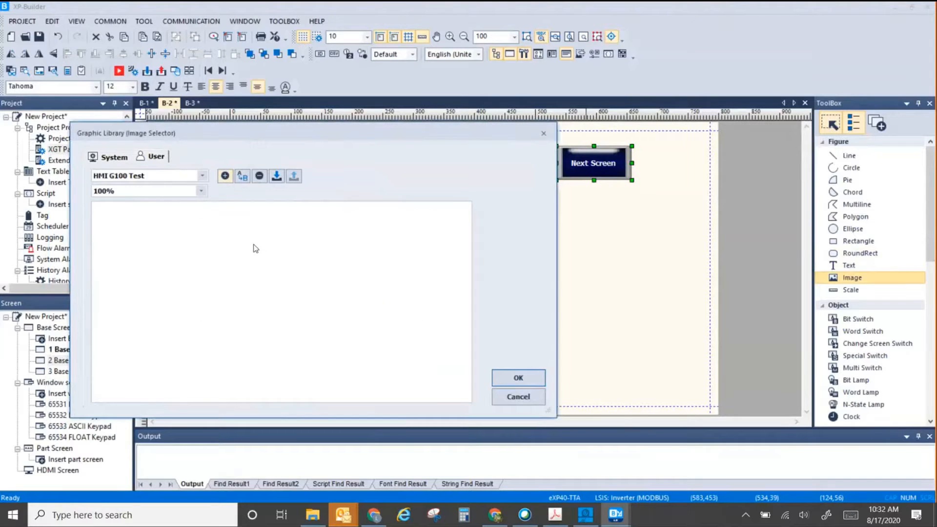
Insert the G100 parms image from the Pictures folder into the HMI G100 Test category and leave the library without placing it.
right_click(269, 251)
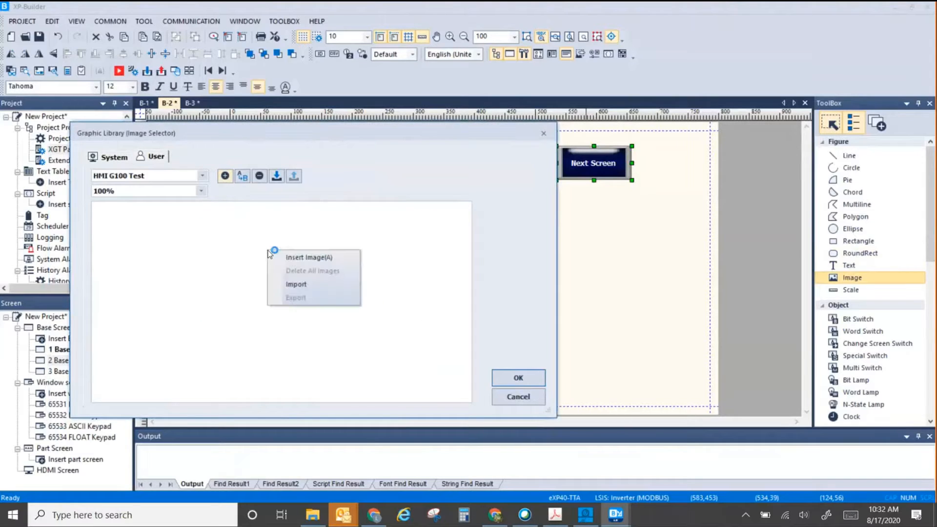
click(299, 257)
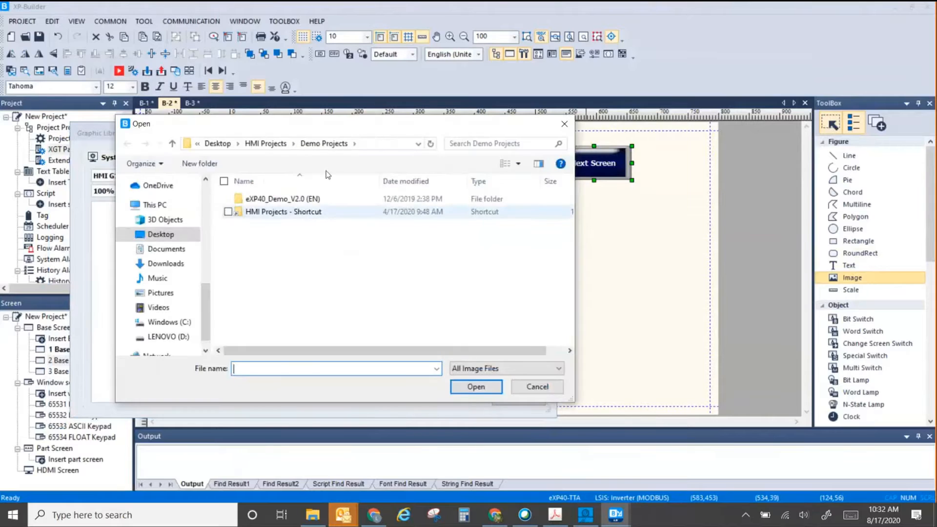
click(166, 293)
scroll(418, 263, down, 2)
scroll(418, 264, down, 5)
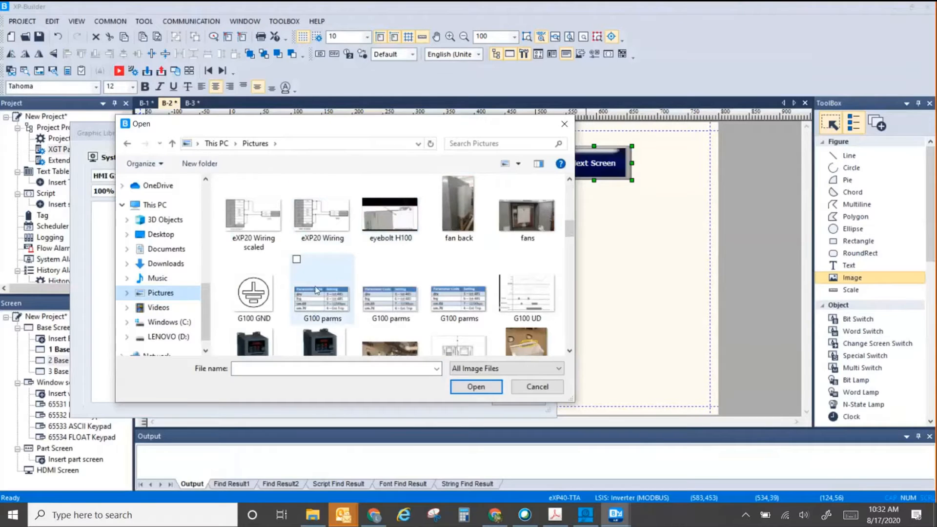
click(333, 322)
double_click(461, 309)
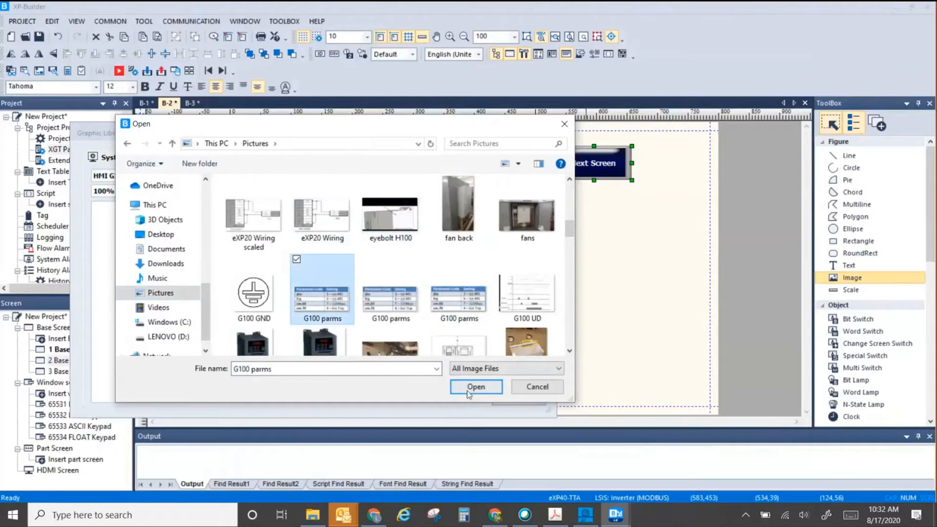
click(110, 223)
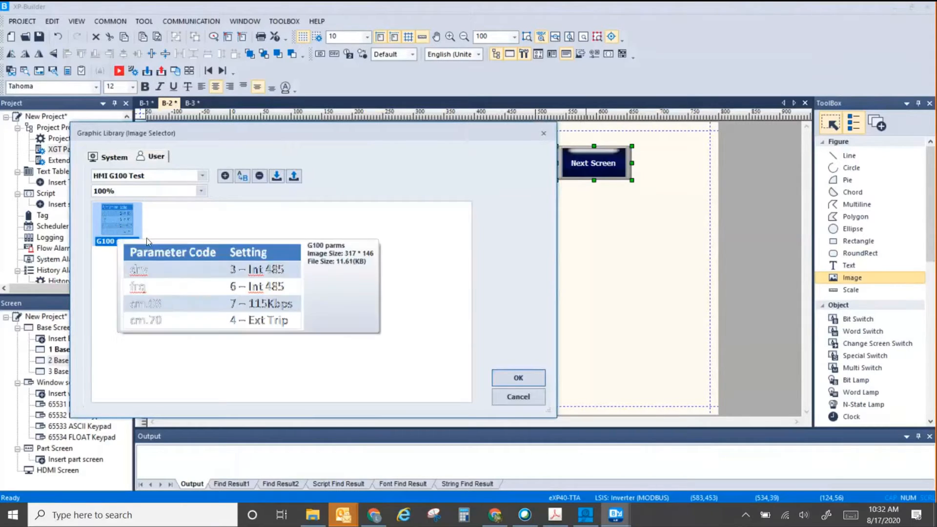
click(519, 396)
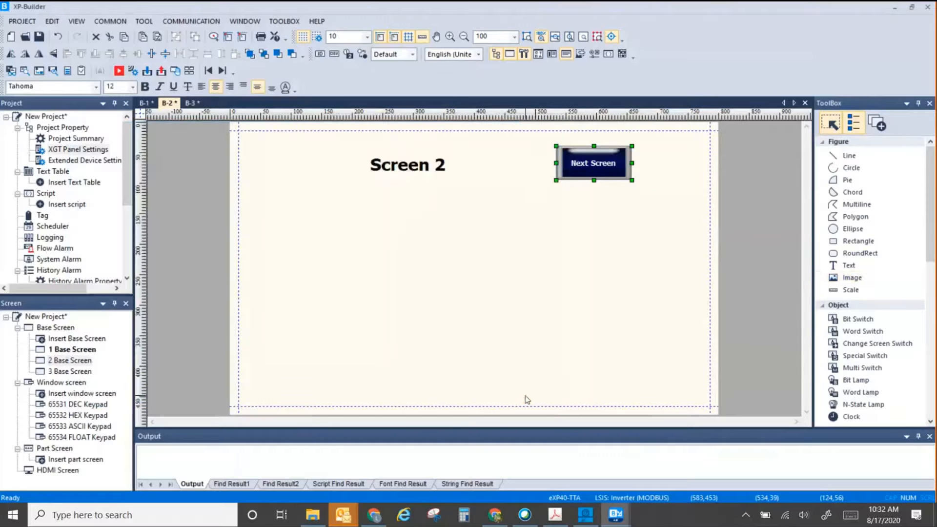
drag(539, 273, 677, 339)
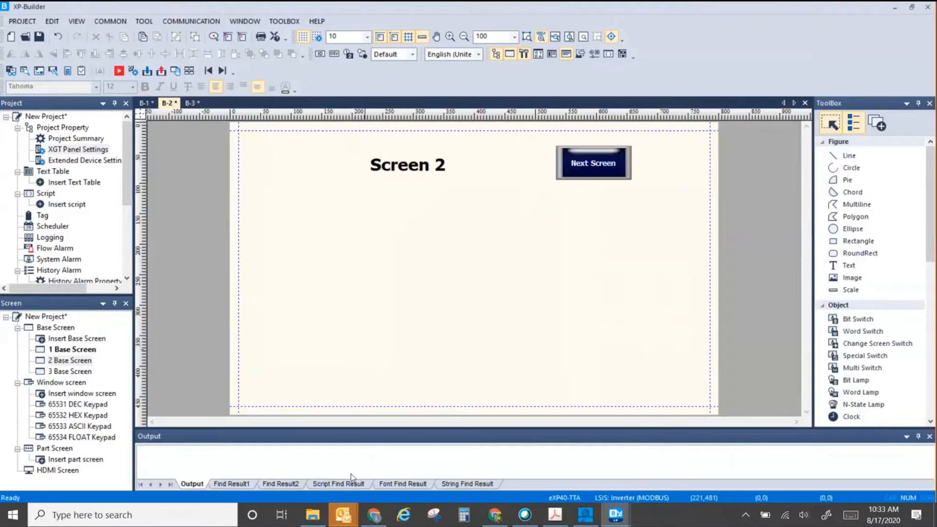
Switch to File Explorer and open the G100_User Manual_Eng_V1.1_200521 PDF from the G100 folder under Manuals.
click(315, 521)
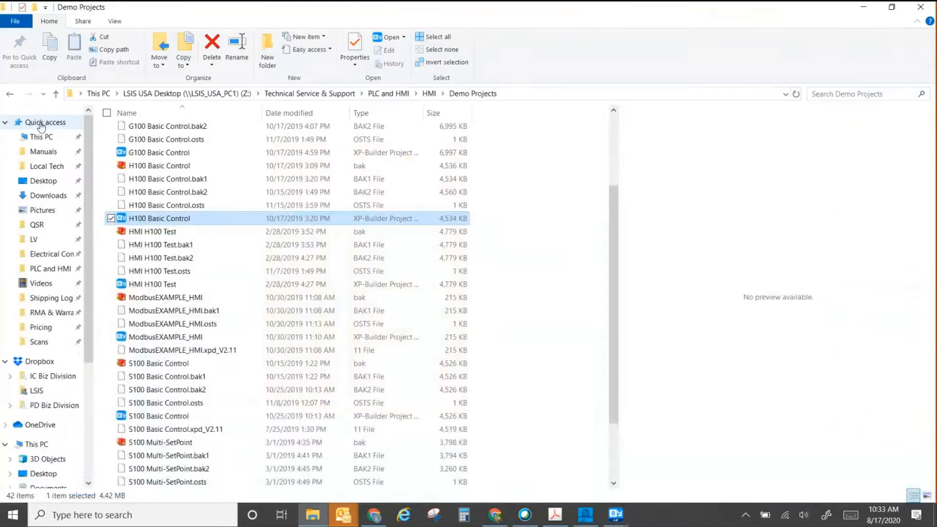
click(45, 153)
double_click(161, 174)
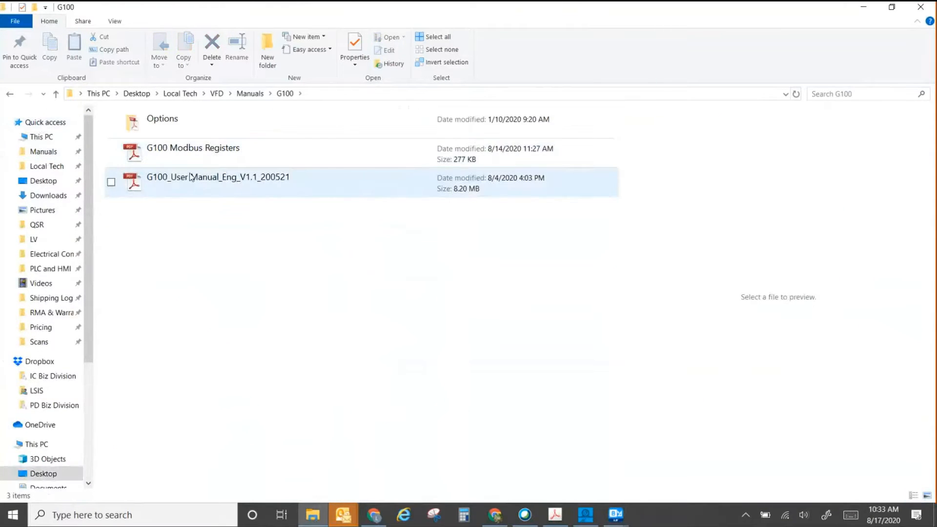
click(190, 184)
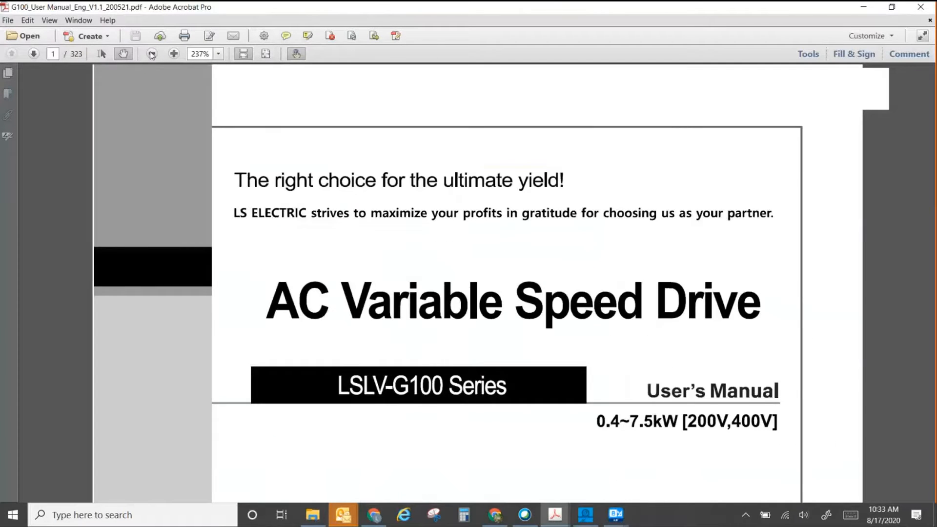
Find chapter 7, RS-485 Communication Features, in the manual's table of contents and go to it.
click(152, 54)
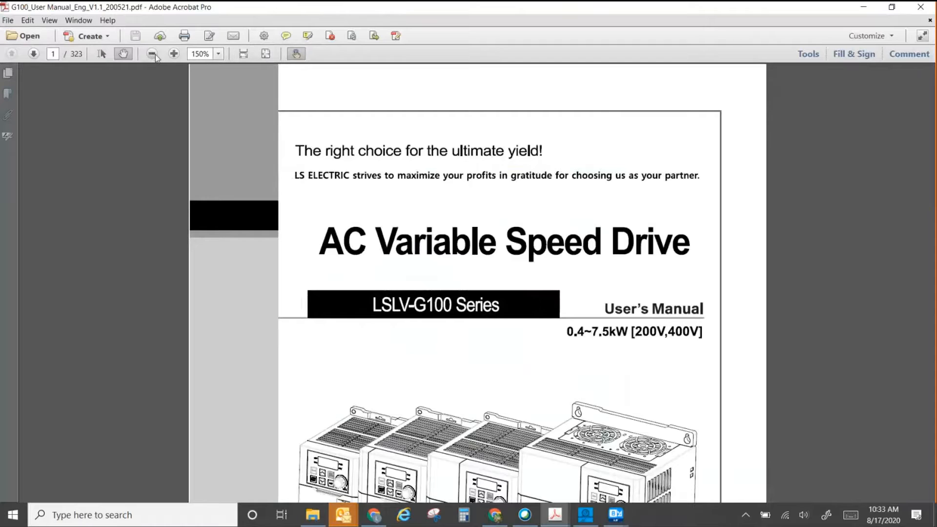
click(154, 55)
click(34, 54)
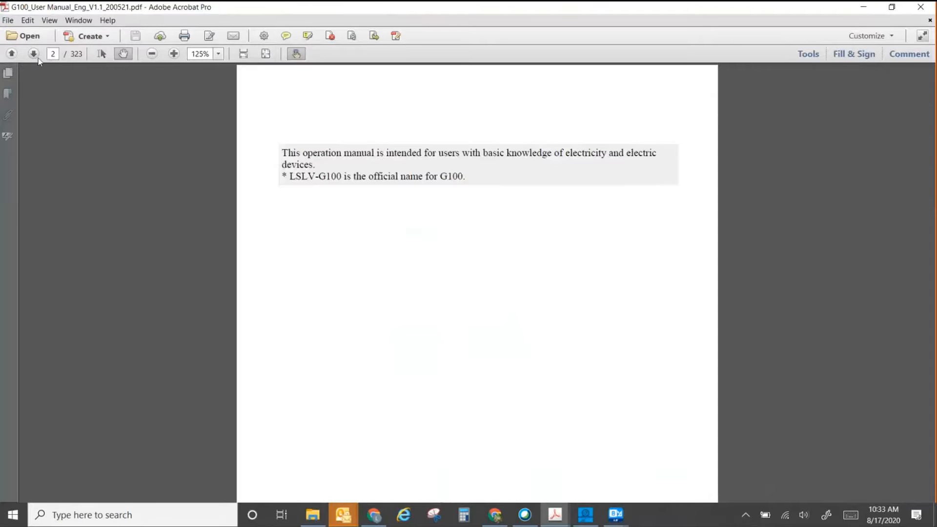
click(37, 57)
click(37, 58)
click(37, 57)
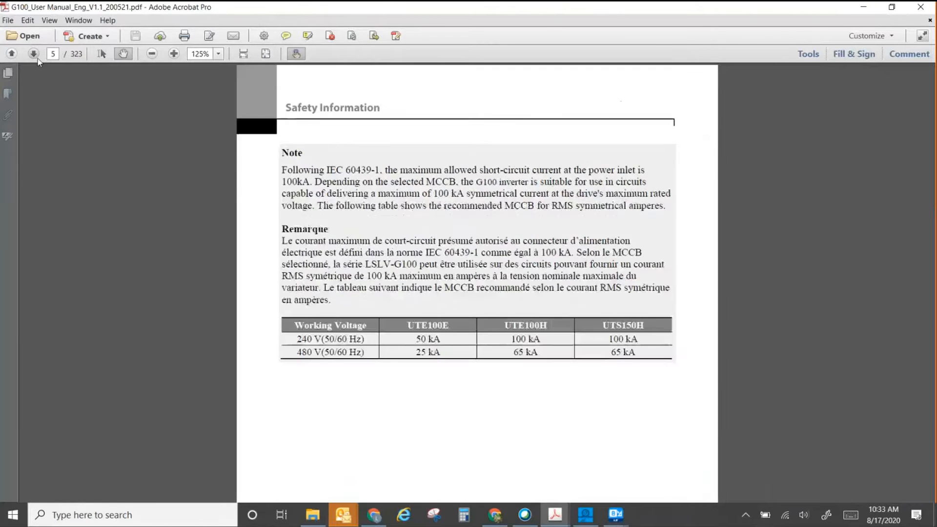
click(38, 57)
click(37, 57)
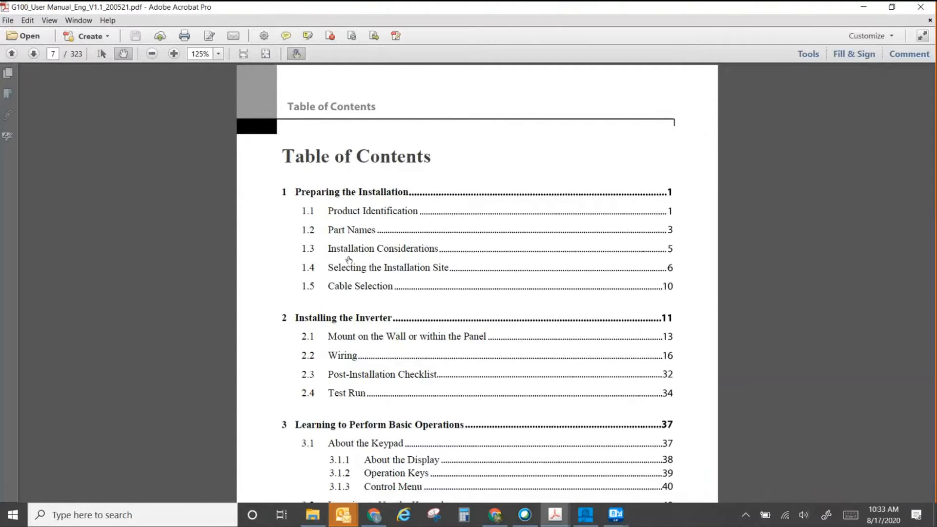
scroll(352, 288, down, 1)
scroll(352, 289, down, 20)
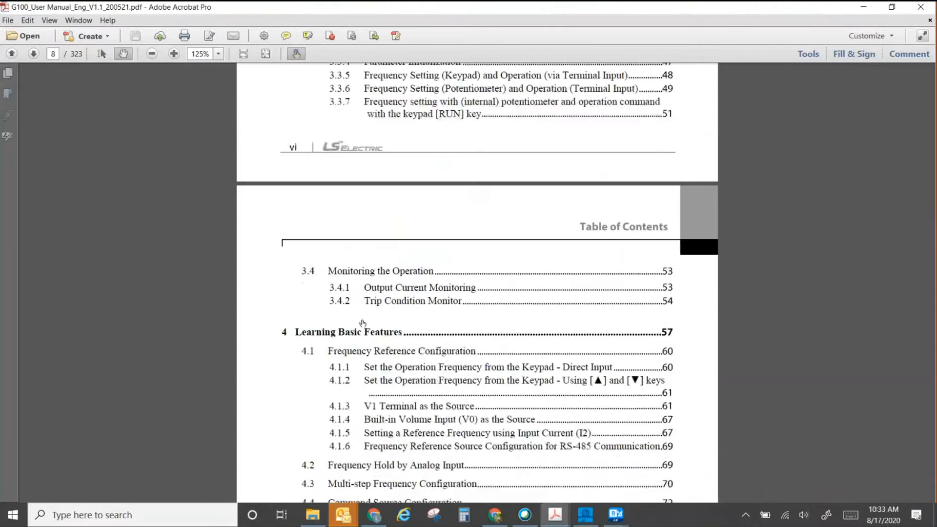
scroll(344, 367, down, 18)
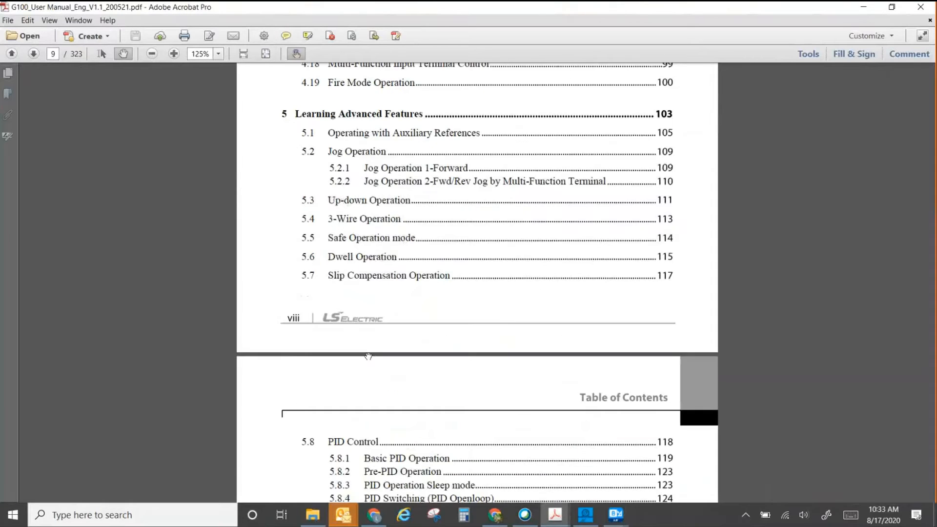
scroll(369, 356, down, 20)
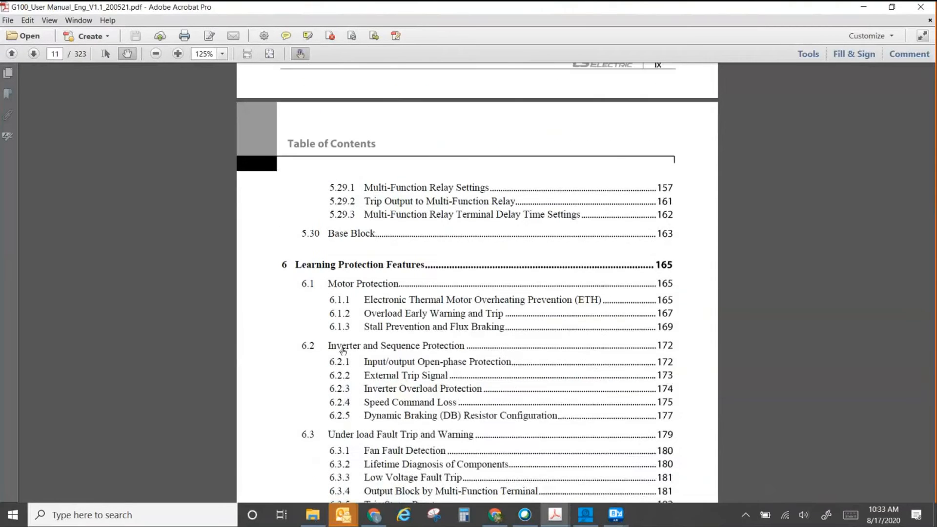
scroll(340, 330, down, 10)
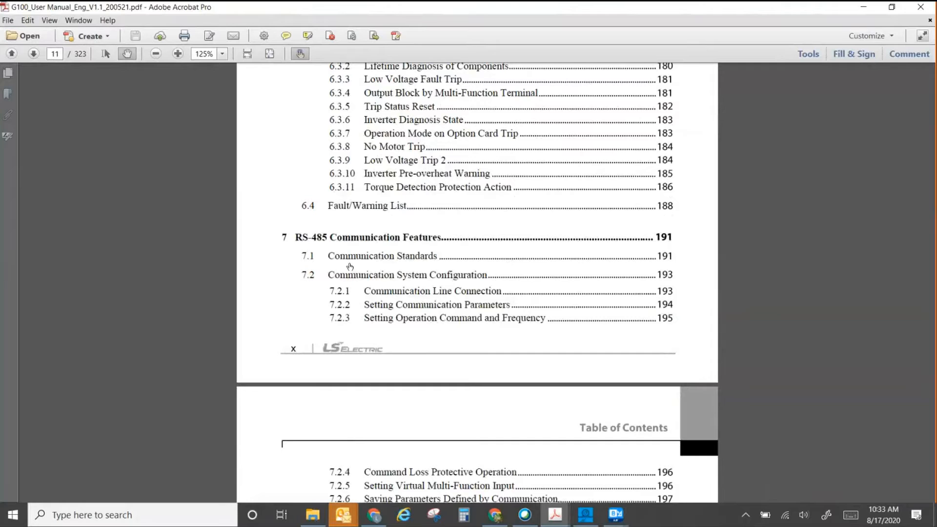
click(340, 238)
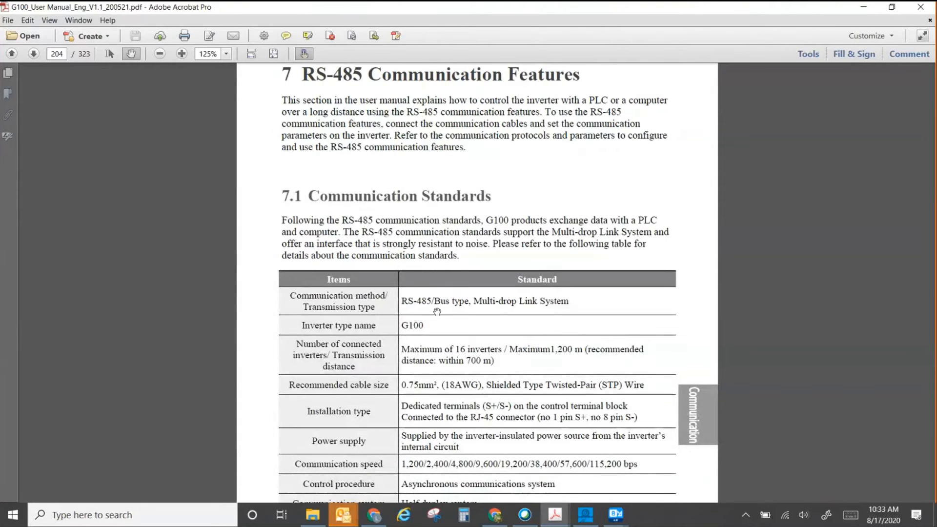
Examine the section 7.1 communication standards table and the communication line wiring illustration, continuing to section 7.2.
scroll(483, 355, down, 2)
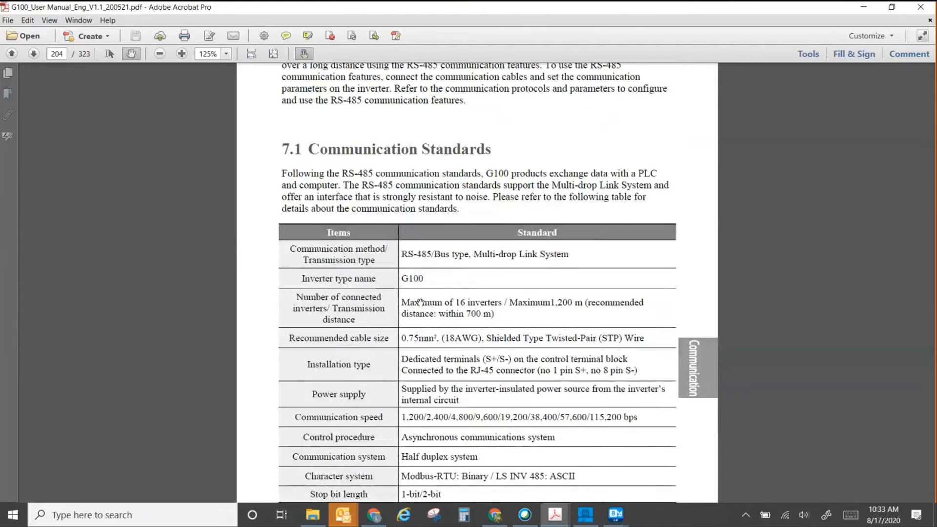
scroll(469, 337, down, 1)
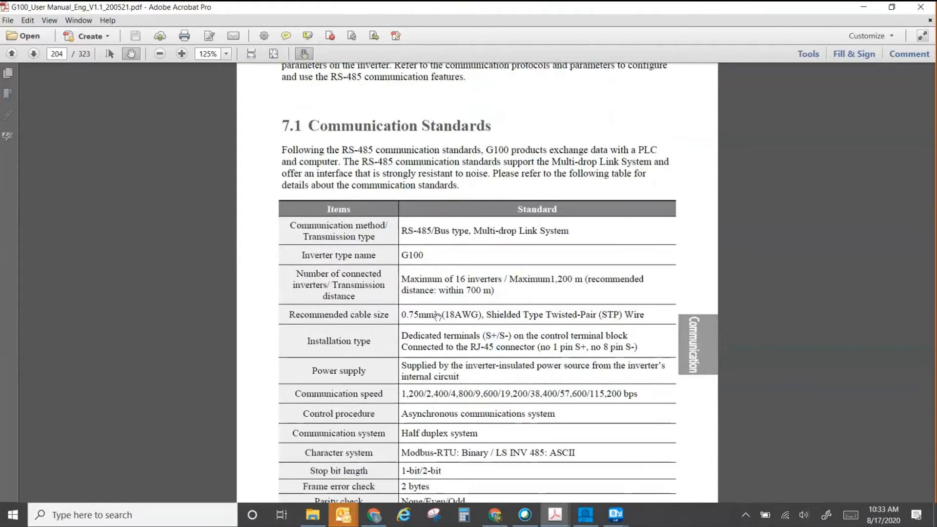
scroll(436, 315, down, 2)
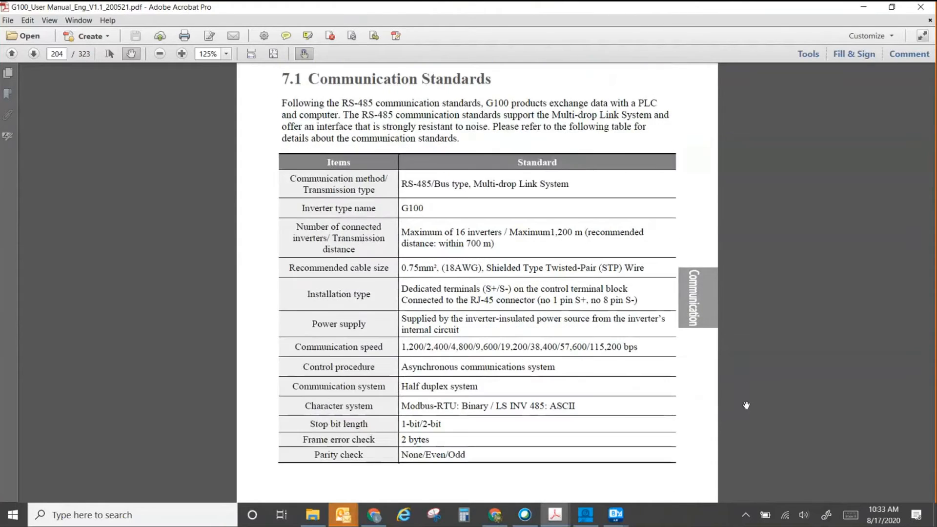
scroll(460, 374, down, 1)
scroll(459, 378, down, 1)
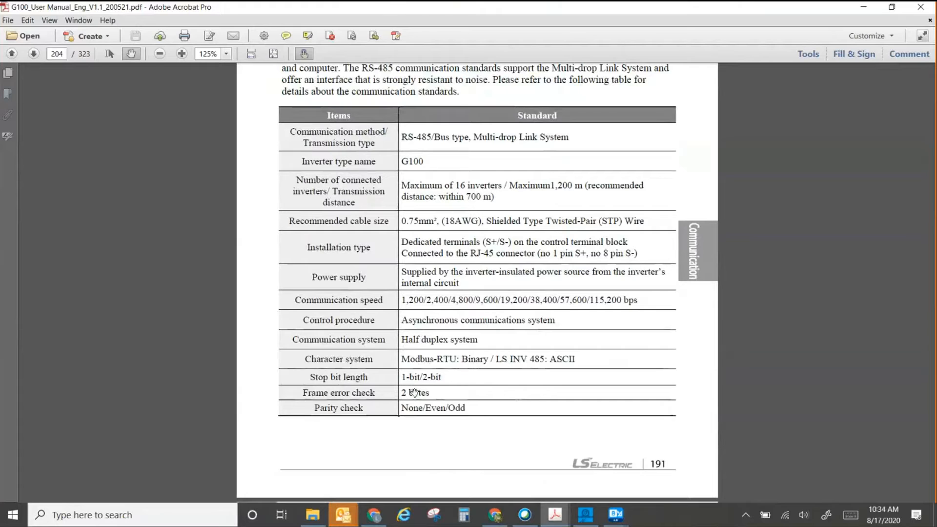
scroll(415, 390, down, 5)
scroll(432, 362, down, 4)
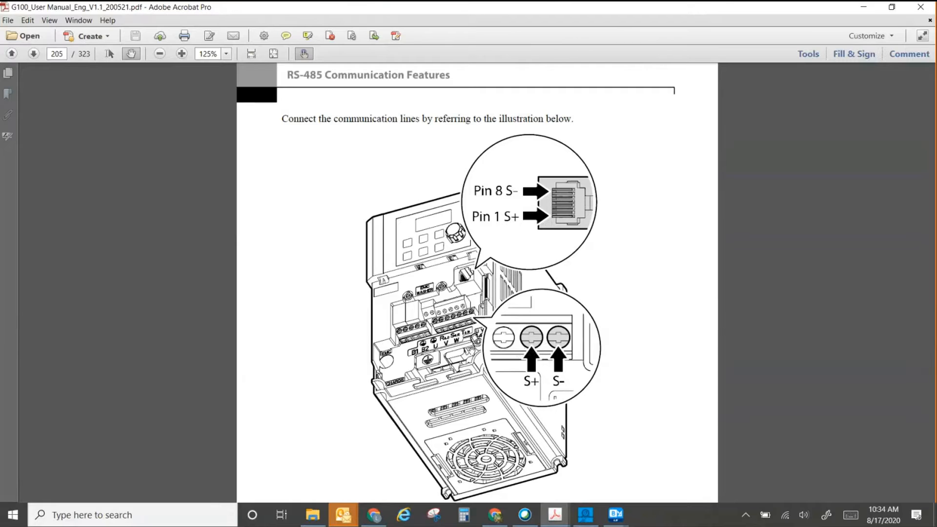
scroll(537, 382, down, 10)
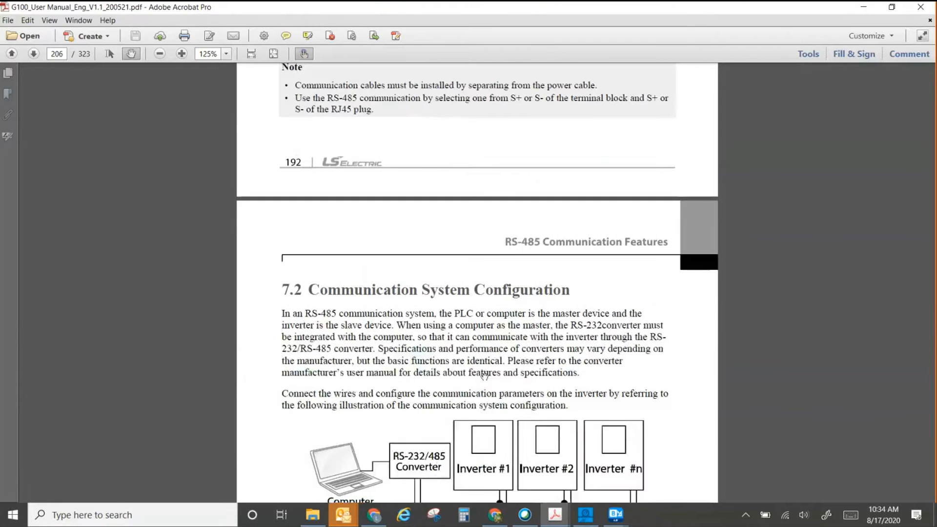
Examine sections 7.2 through 7.2.3 on system configuration, line connection, communication parameter settings, and operation command and frequency sources.
scroll(453, 316, up, 2)
scroll(453, 316, up, 1)
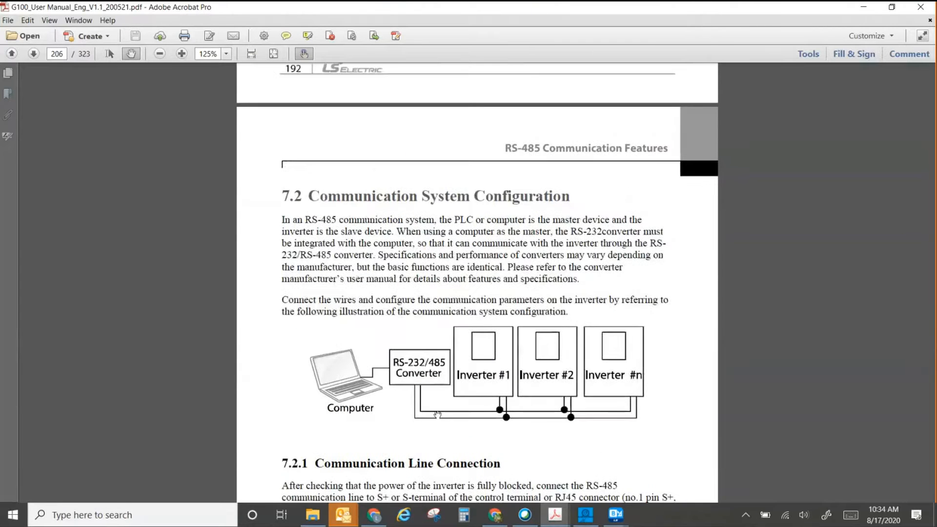
scroll(543, 380, down, 15)
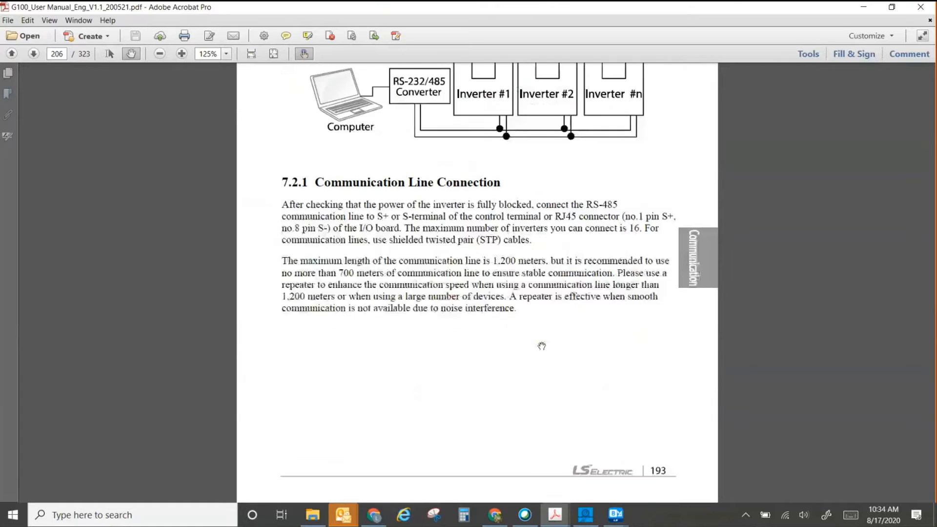
scroll(530, 344, down, 12)
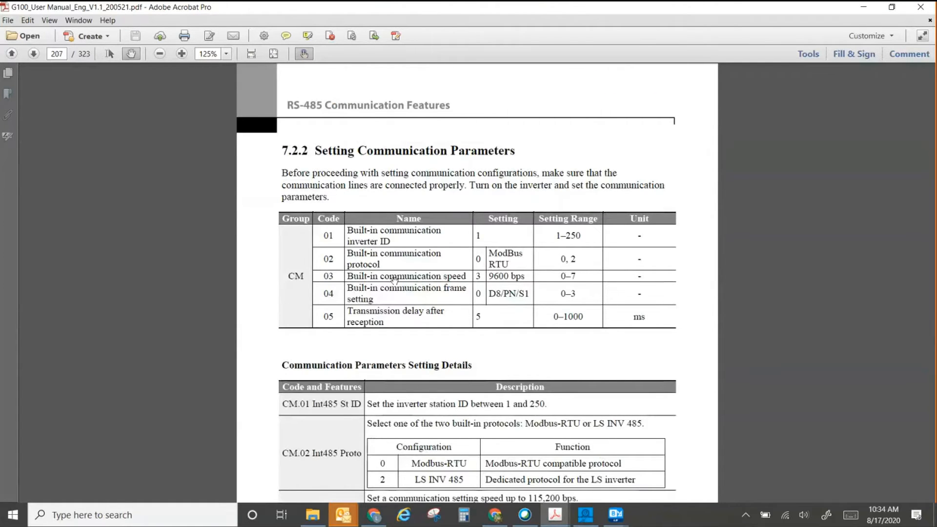
ctrl+scroll(531, 264, up, 1)
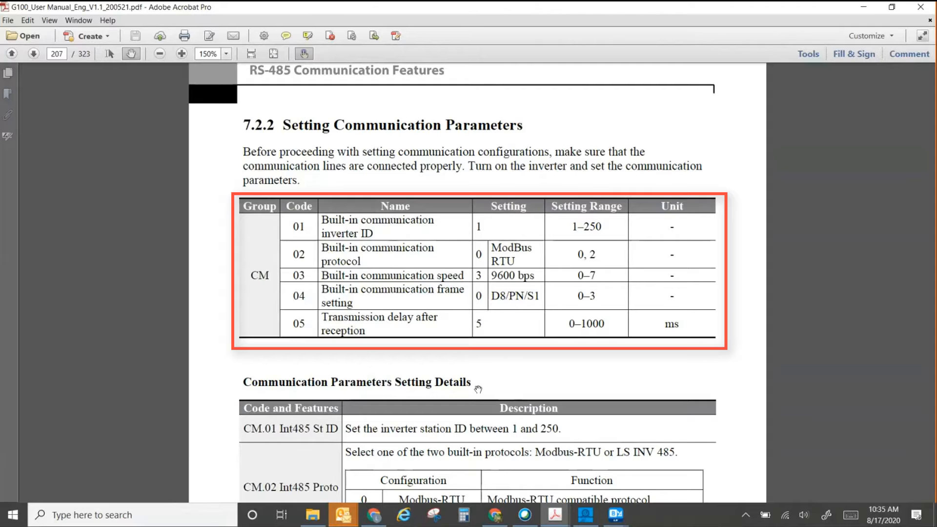
scroll(478, 389, down, 5)
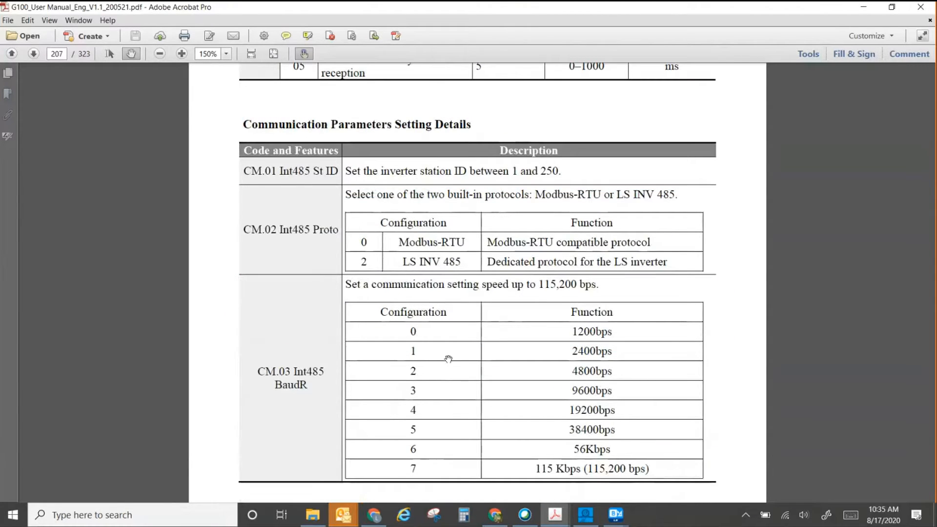
scroll(448, 359, down, 15)
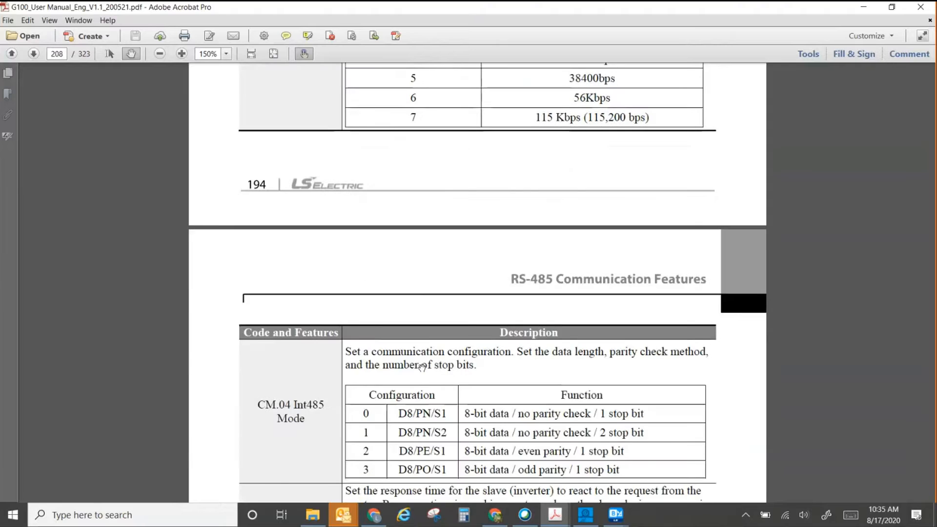
scroll(390, 361, down, 6)
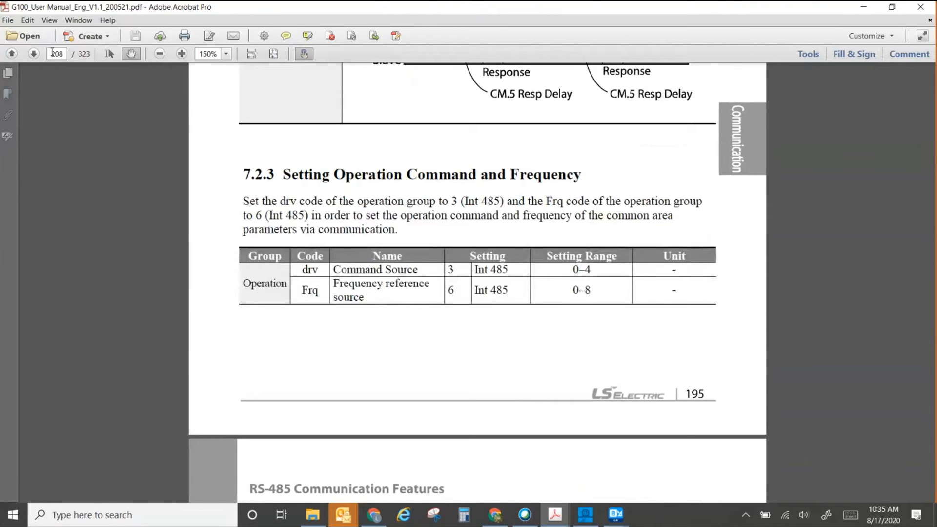
Find section 7.5, Compatible Common Area Parameter, in the manual at 125% zoom.
click(159, 54)
scroll(292, 275, down, 20)
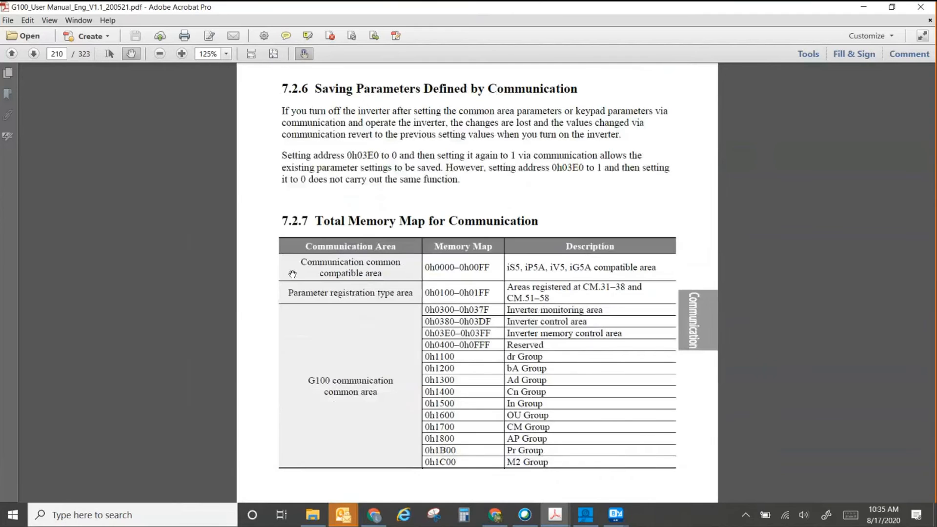
scroll(292, 274, down, 18)
scroll(308, 269, down, 15)
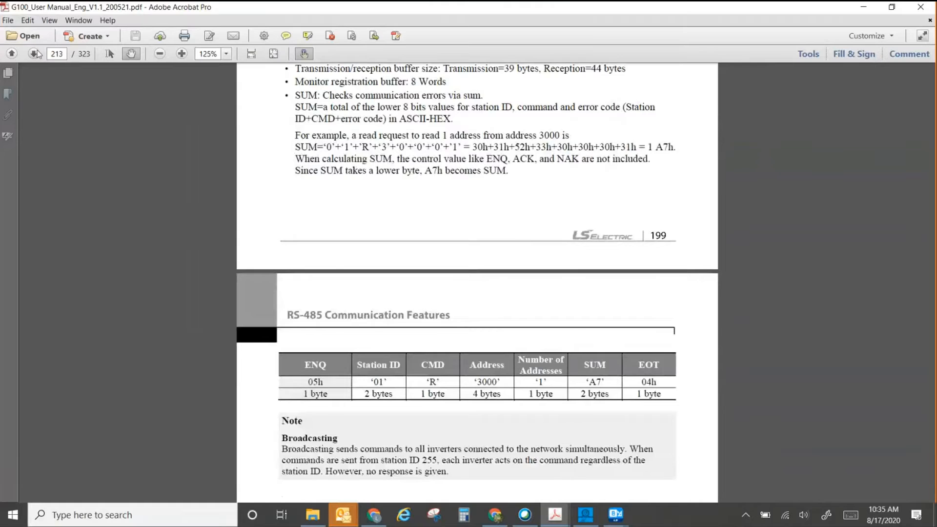
click(33, 54)
click(33, 54)
click(32, 55)
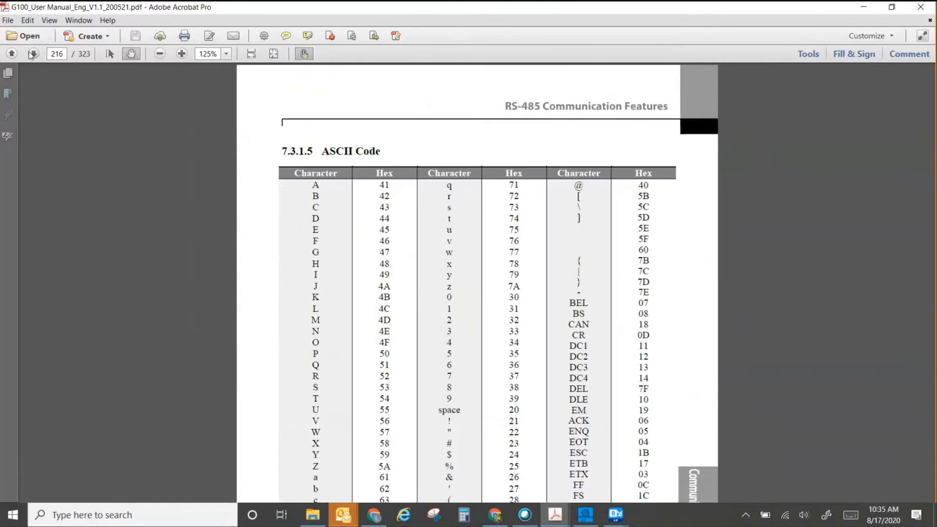
click(32, 54)
click(32, 54)
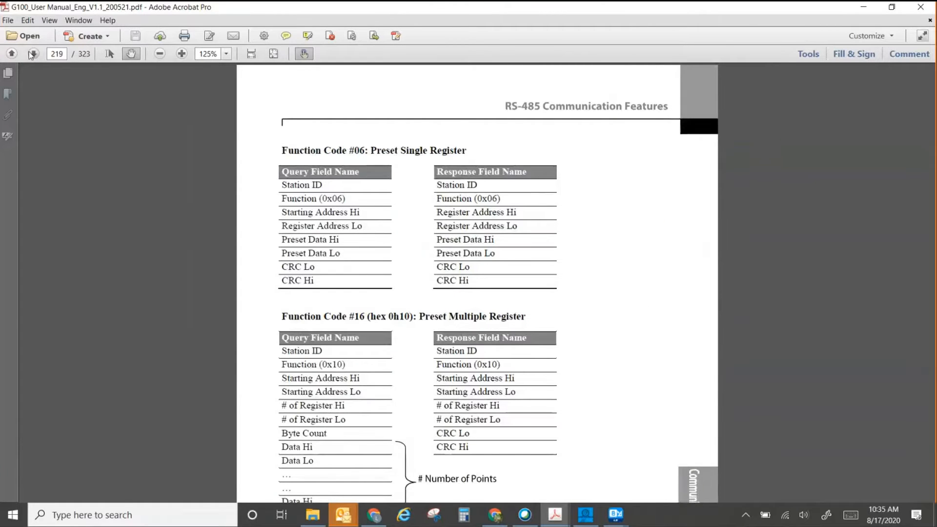
click(32, 54)
click(32, 54)
click(32, 54)
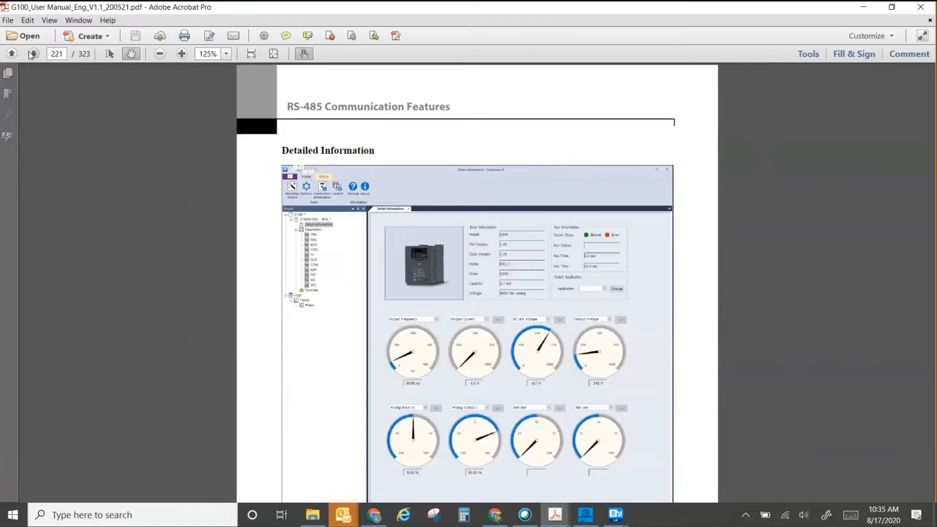
click(33, 54)
click(32, 54)
click(32, 54)
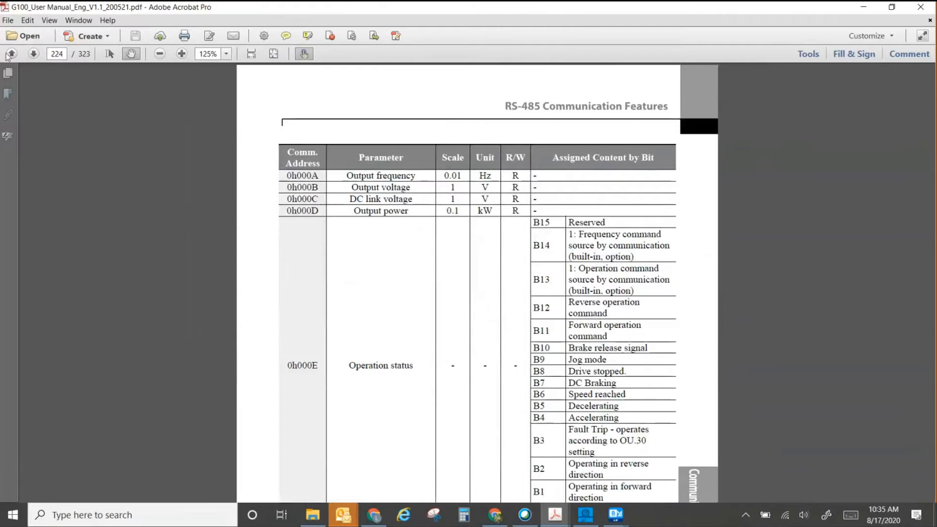
click(12, 54)
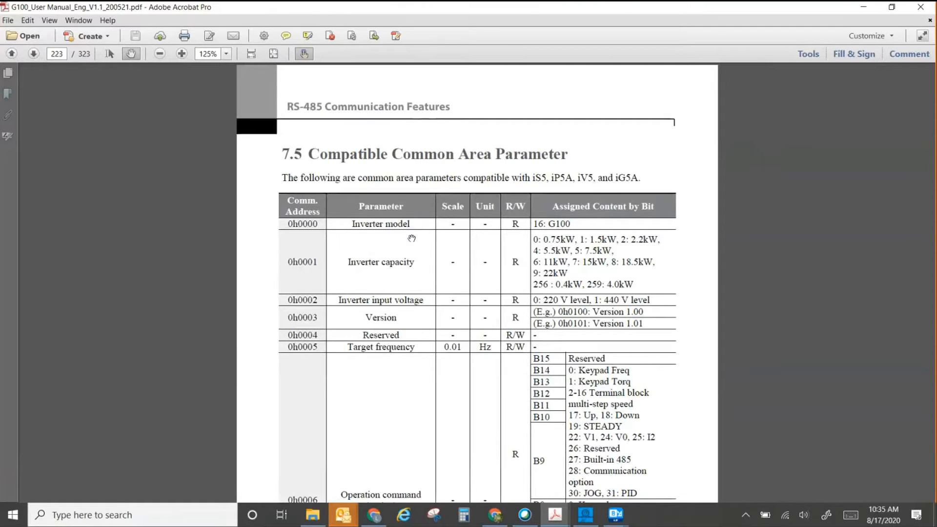
Examine the section 7.5 address table, especially the target frequency and the 0h0006 operation command bits.
scroll(399, 247, down, 3)
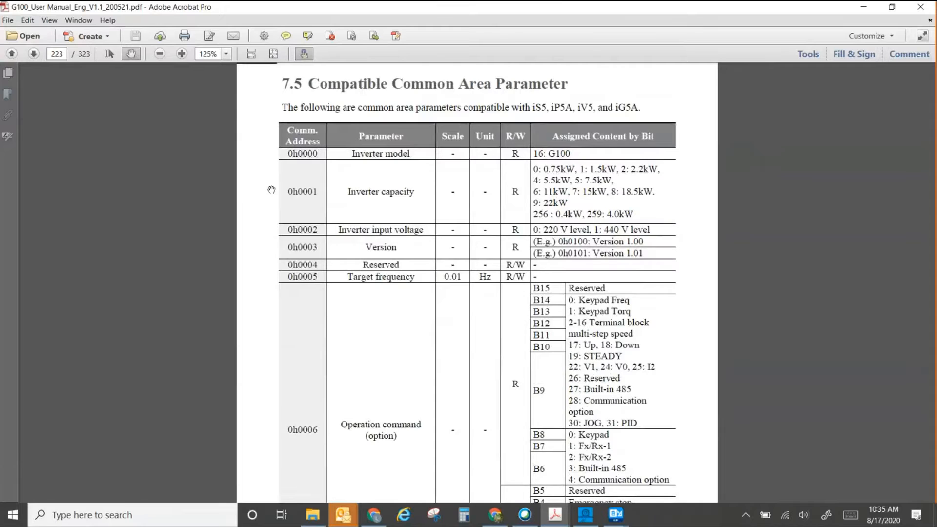
scroll(317, 265, down, 7)
scroll(318, 265, down, 20)
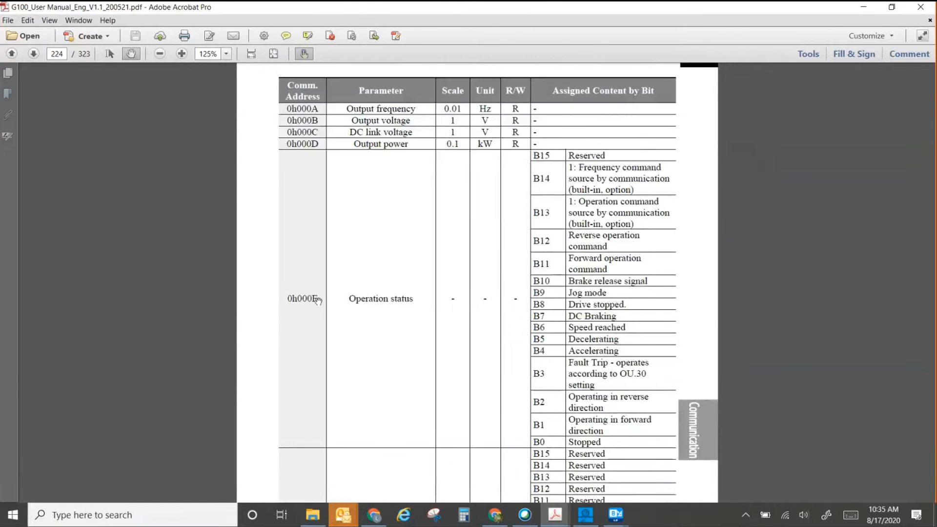
scroll(303, 299, up, 20)
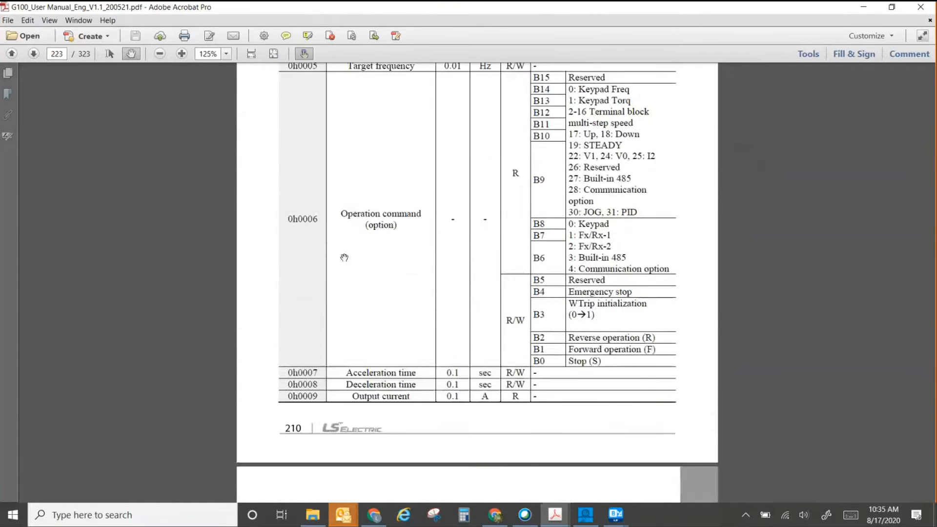
scroll(358, 247, up, 2)
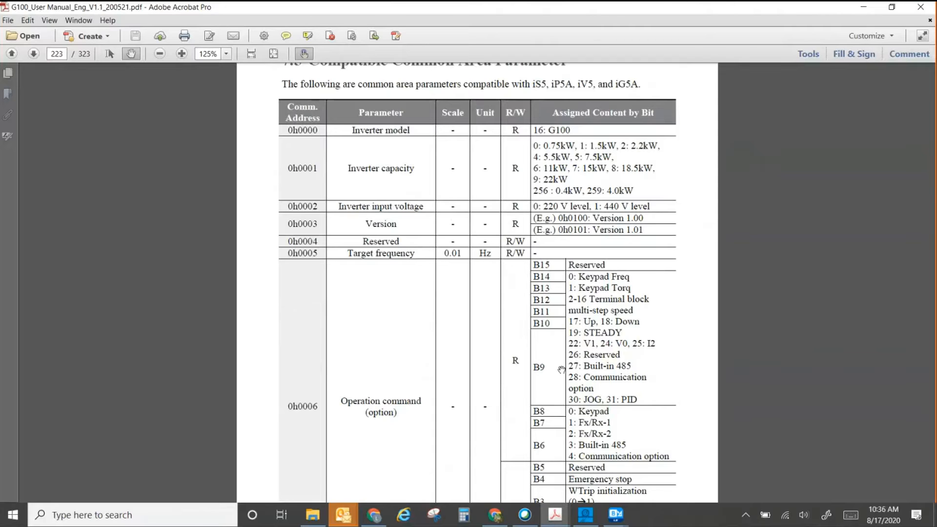
scroll(304, 285, down, 1)
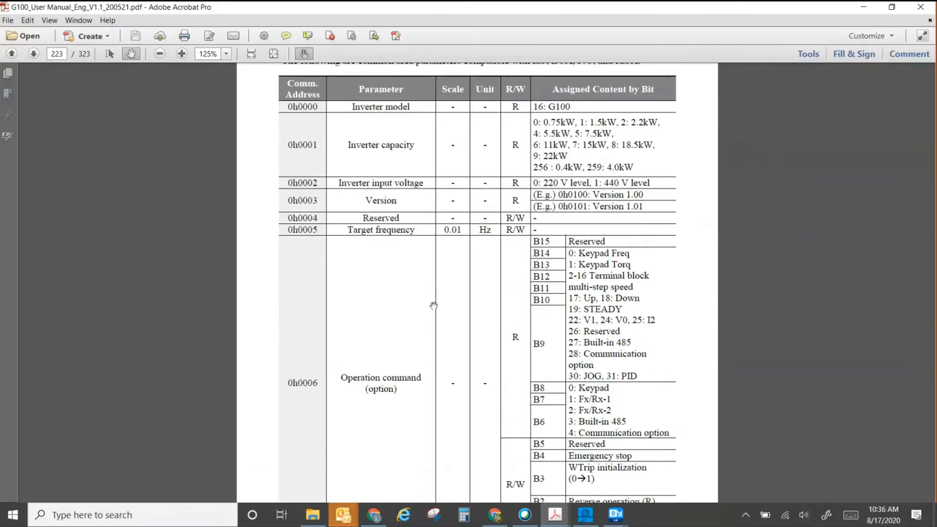
scroll(422, 171, up, 5)
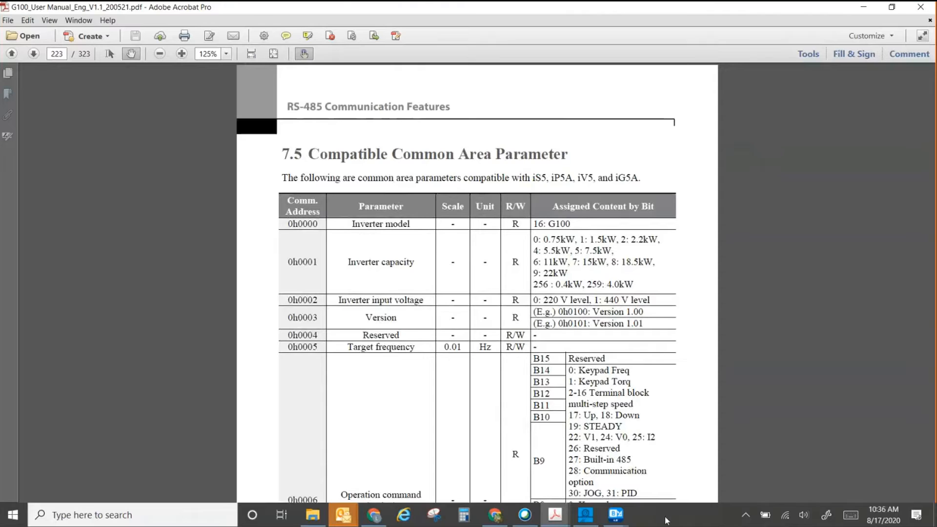
Switch to the new XP-Builder project with base screen 2 open and look at the available switch objects.
mouse_move(613, 520)
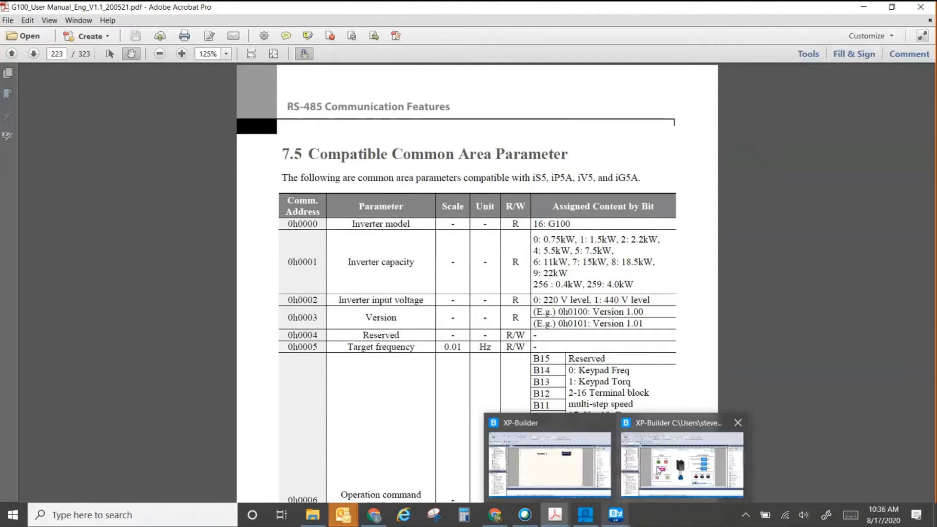
click(554, 466)
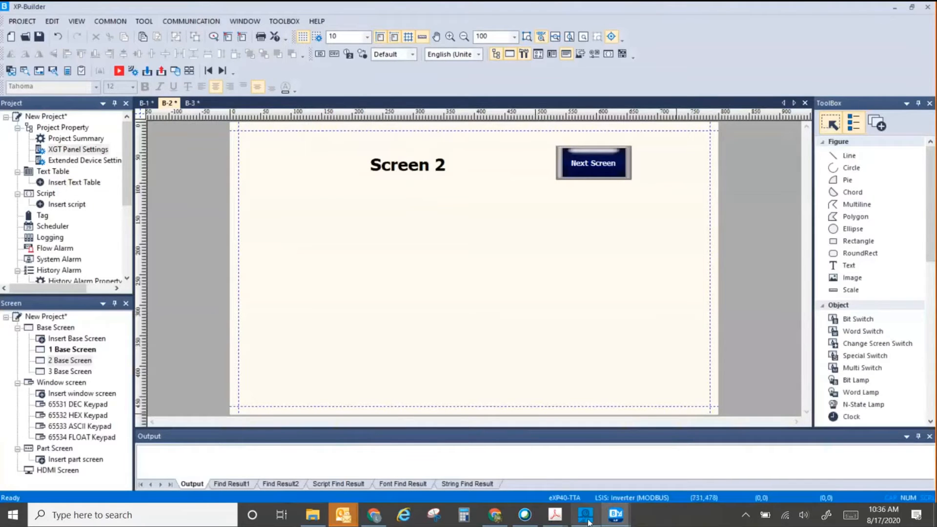
click(846, 320)
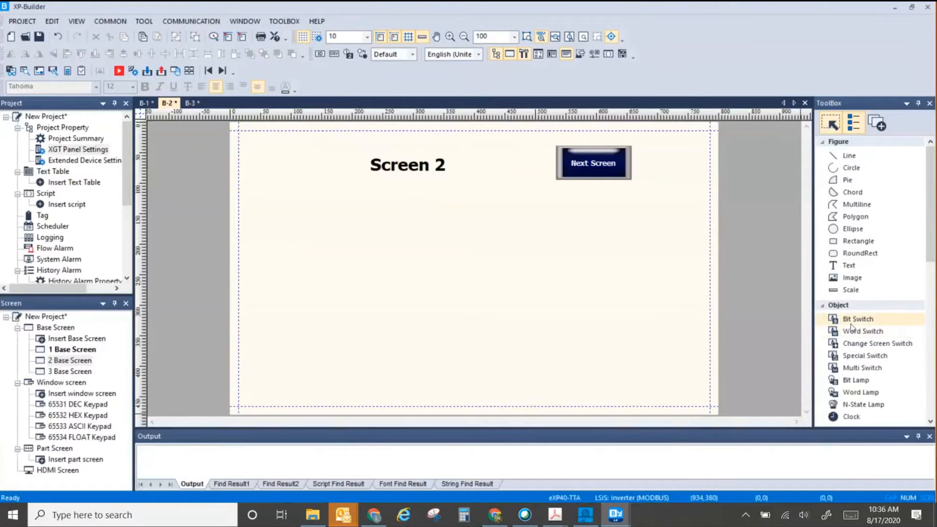
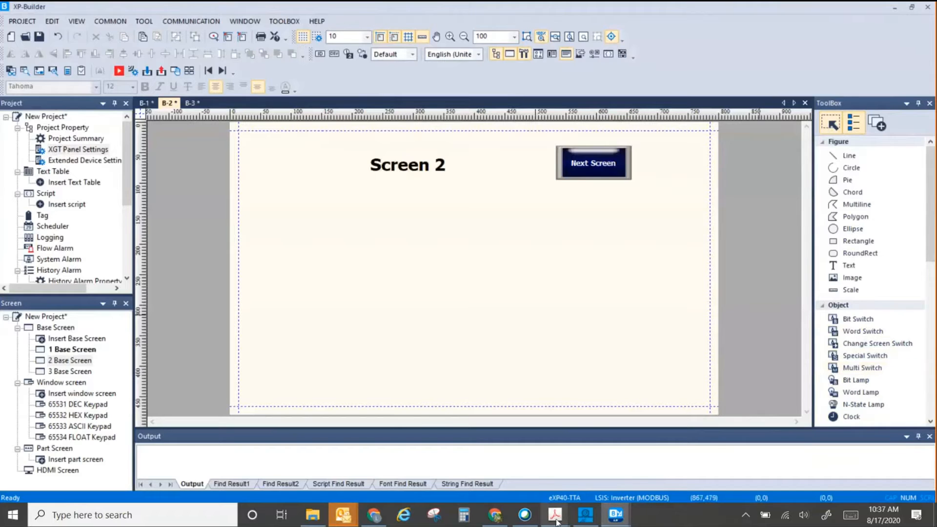
Switch back to the G100 manual and examine bits B0 to B15 of operation command 0h0006.
mouse_move(556, 521)
click(607, 456)
scroll(382, 332, down, 3)
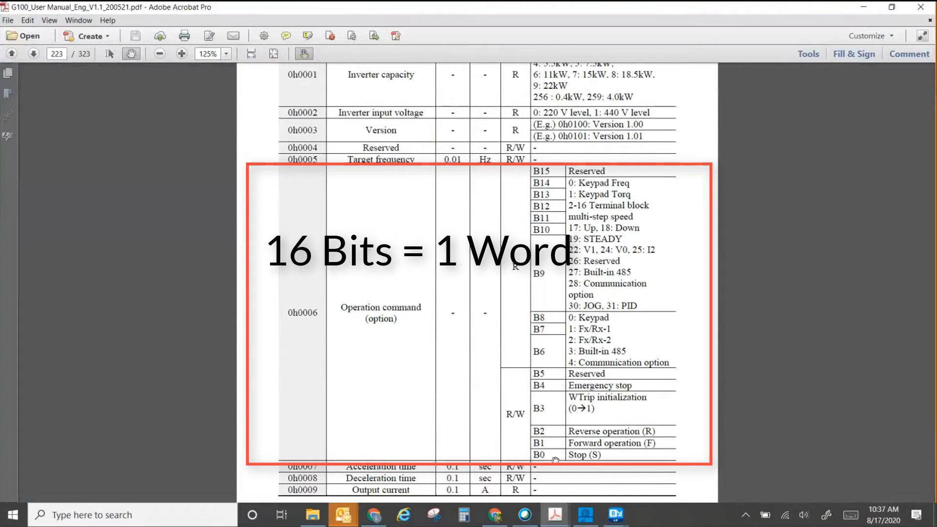
Return to XP-Builder and draw a word switch about 110 by 77 pixels below and left of the Screen 2 title.
click(863, 9)
click(862, 331)
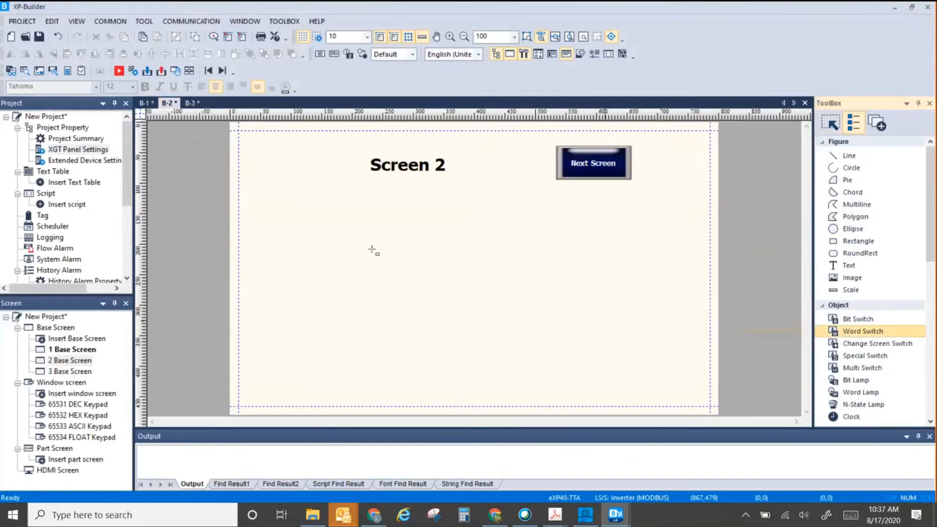
drag(285, 202, 336, 246)
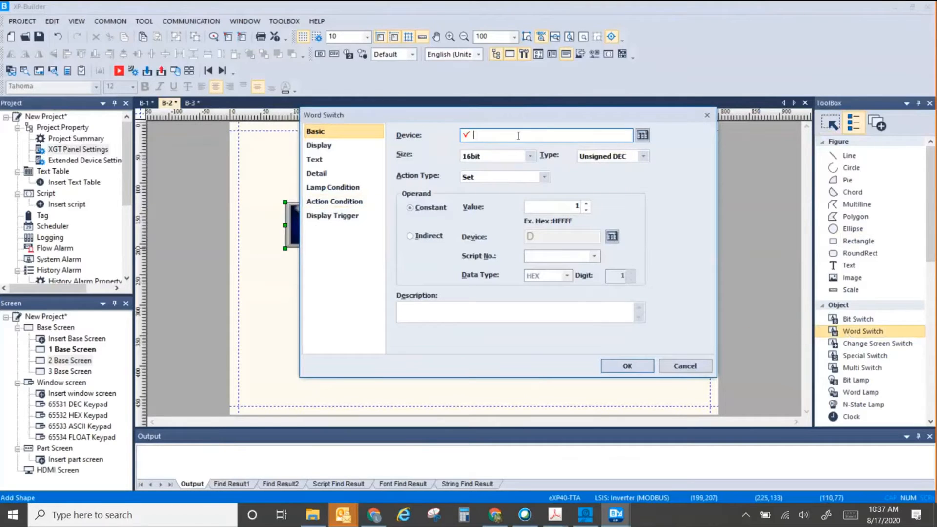
Set the word switch's device to I0006 on the LSIS: Inverter (MODBUS) connection, matching the operation command address in the G100 manual.
click(642, 136)
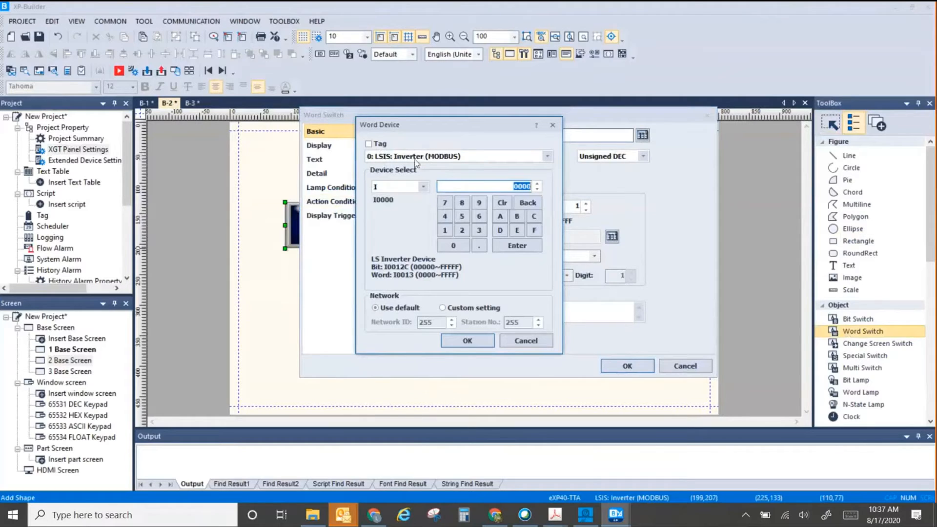
click(398, 188)
click(397, 197)
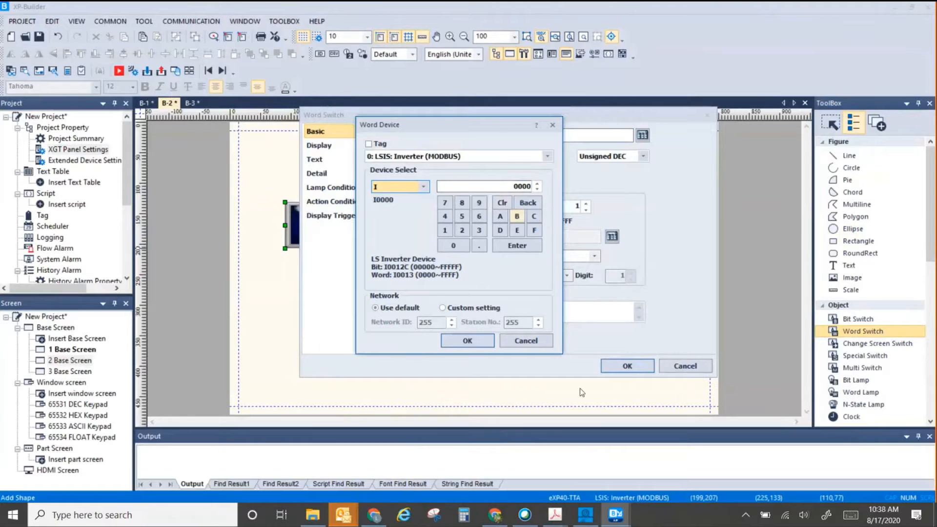
click(561, 516)
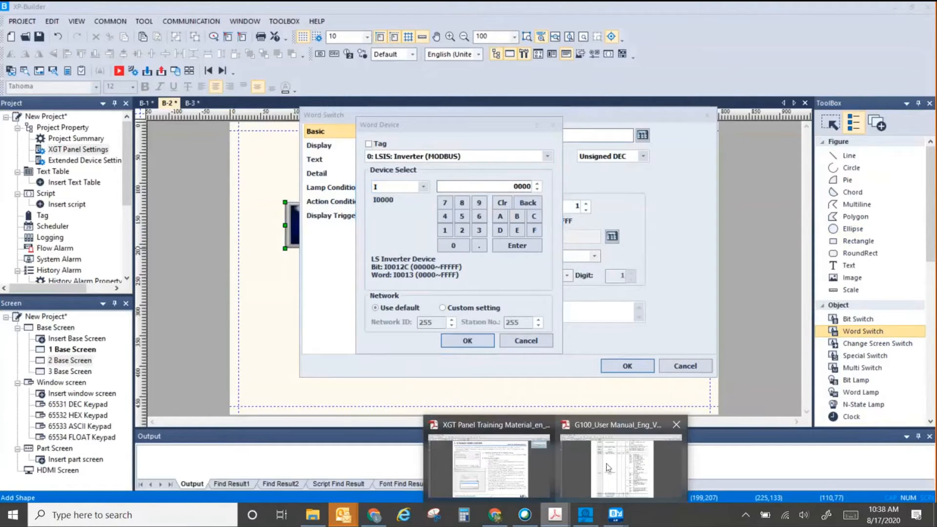
click(607, 468)
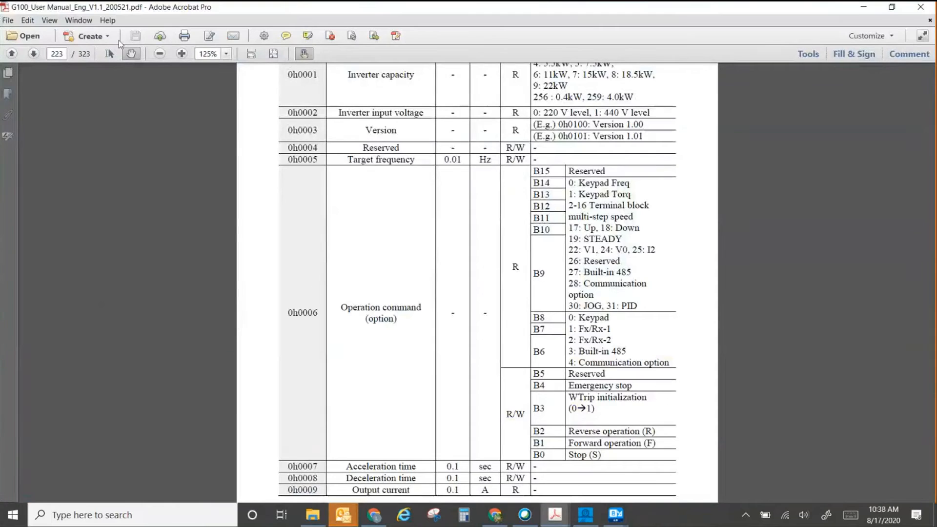
click(109, 54)
mouse_move(318, 313)
mouse_down()
mouse_move(290, 314)
mouse_move(310, 318)
mouse_up()
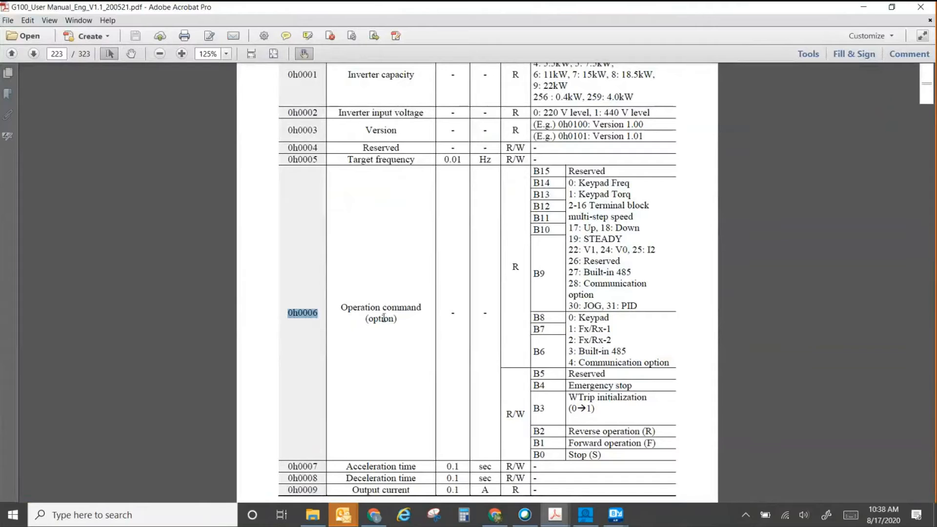
click(864, 8)
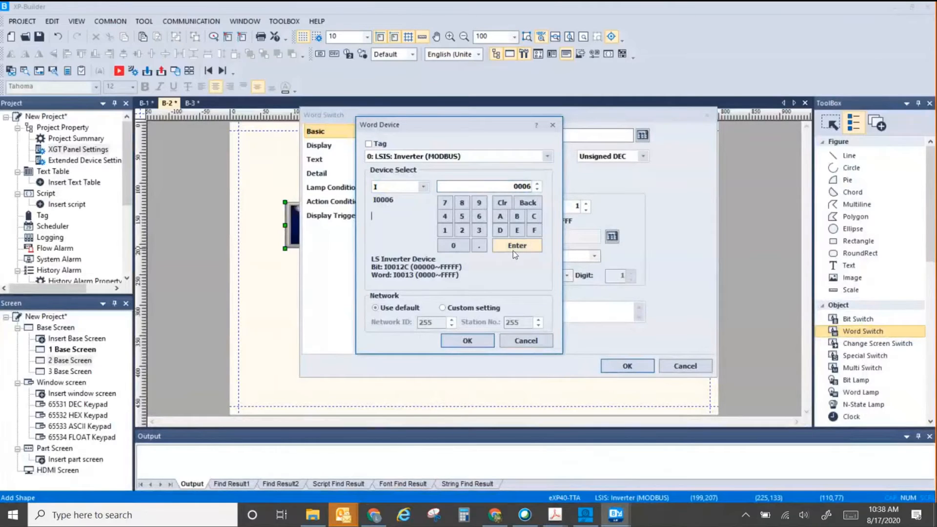
click(467, 341)
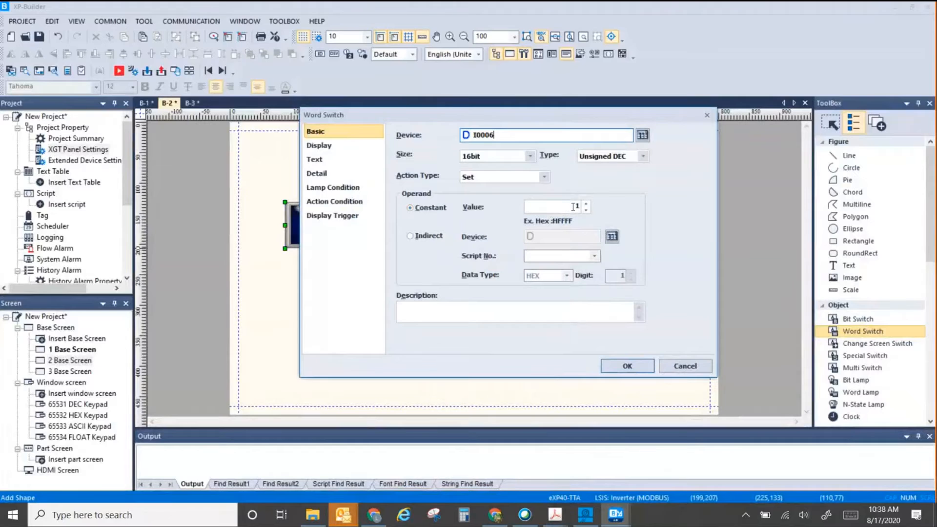
Switch to the G100 manual and examine bits B0 and B1 of operation command 0h0006.
click(555, 515)
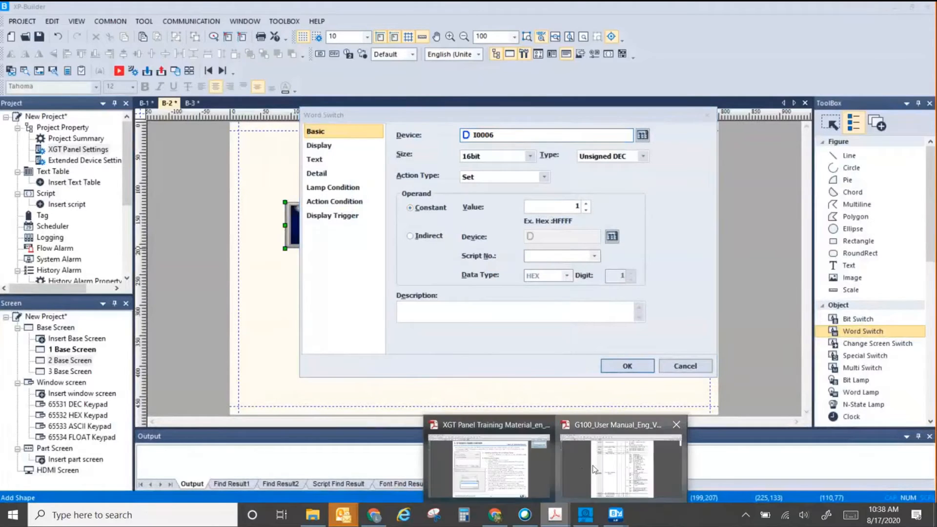
click(594, 469)
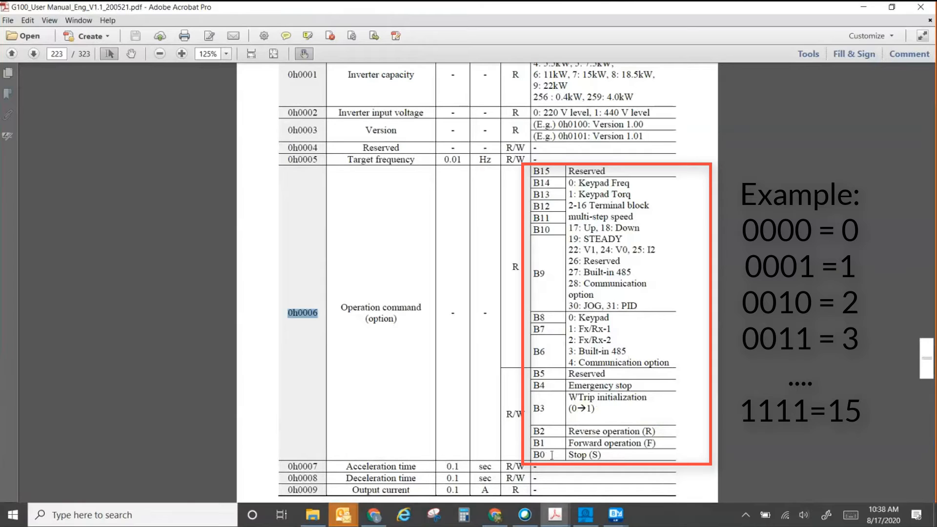
mouse_move(551, 443)
mouse_down()
mouse_move(535, 445)
mouse_move(548, 454)
mouse_up()
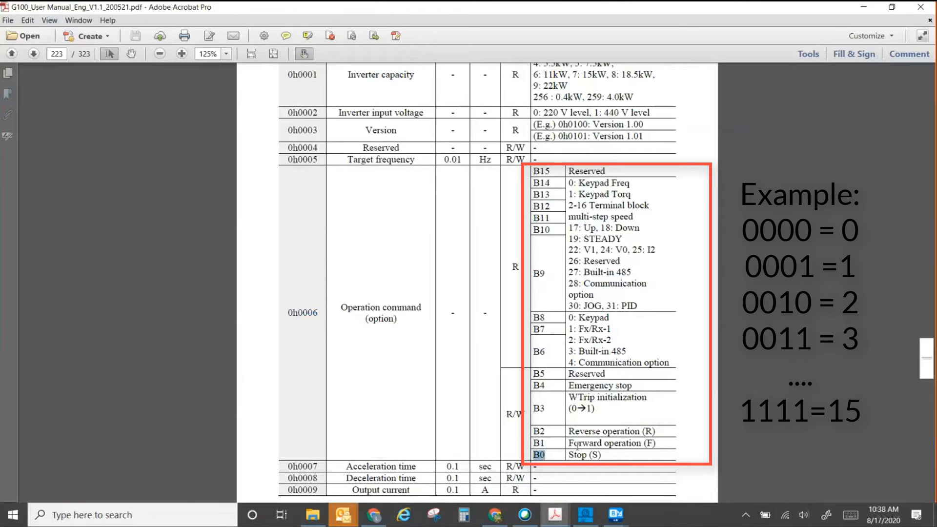
click(549, 456)
drag(551, 443, 533, 444)
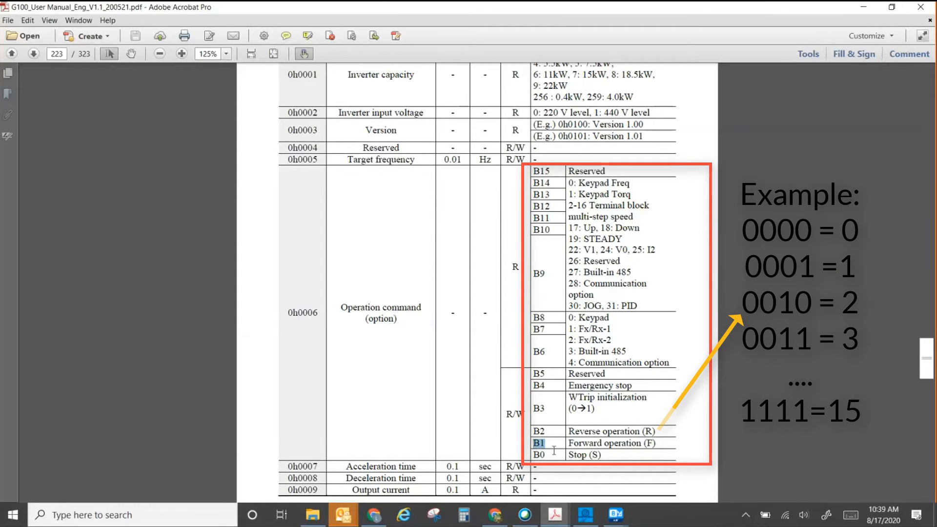
Return to the word switch settings in XP-Builder and set the constant operand value to 2.
click(864, 11)
click(585, 205)
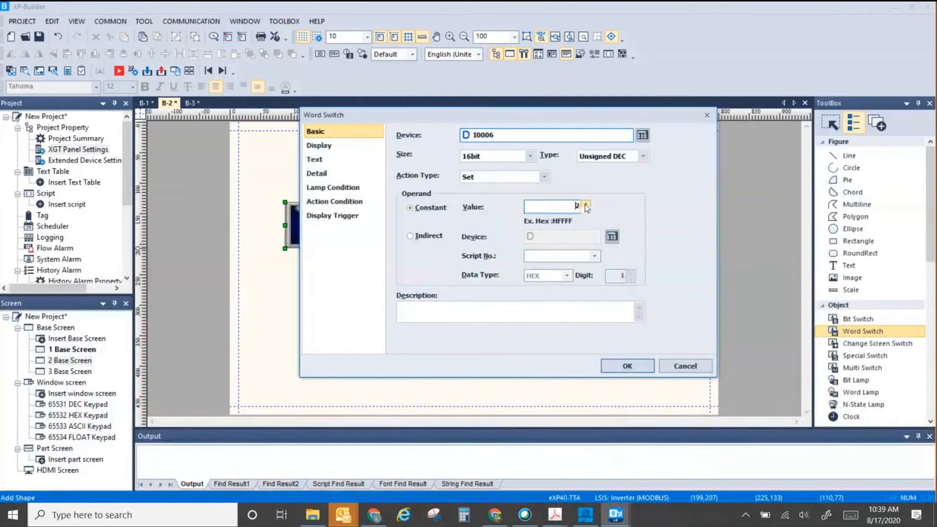
Set the word switch's Off image to the green rounded button with a grey frame from the system library's Switch category.
click(319, 146)
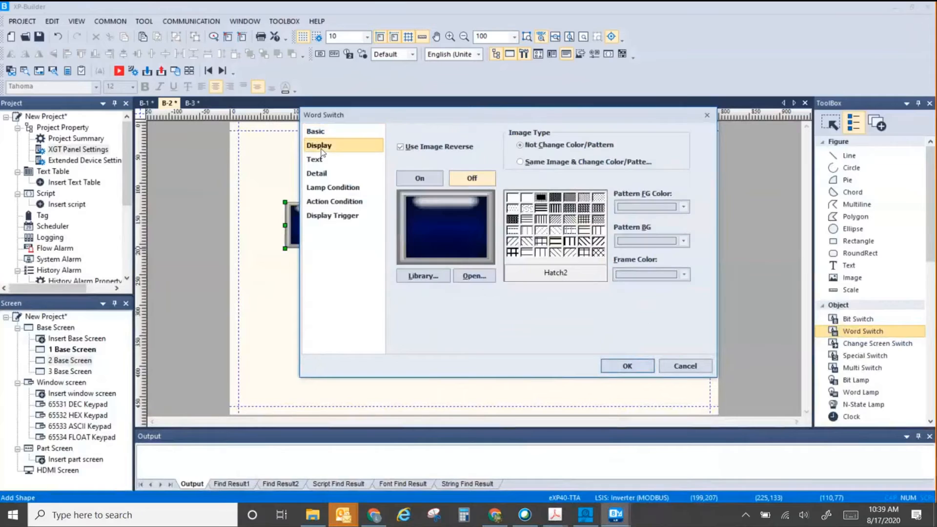
click(421, 276)
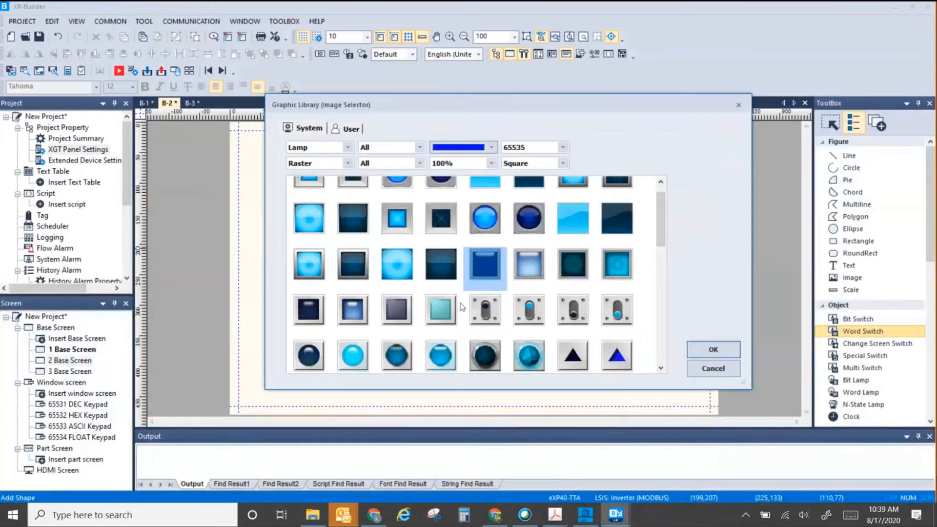
click(347, 147)
click(305, 174)
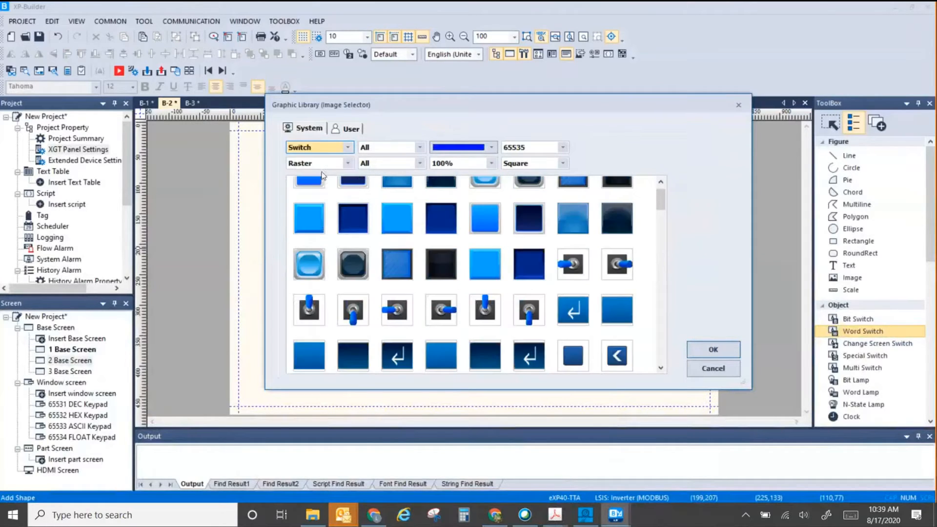
click(486, 147)
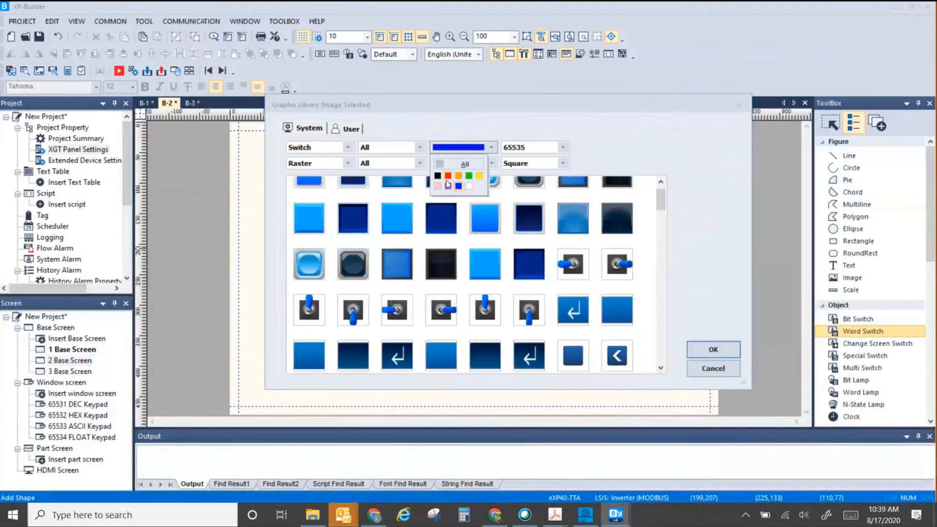
click(467, 181)
scroll(494, 274, down, 3)
scroll(470, 281, down, 5)
scroll(444, 292, up, 10)
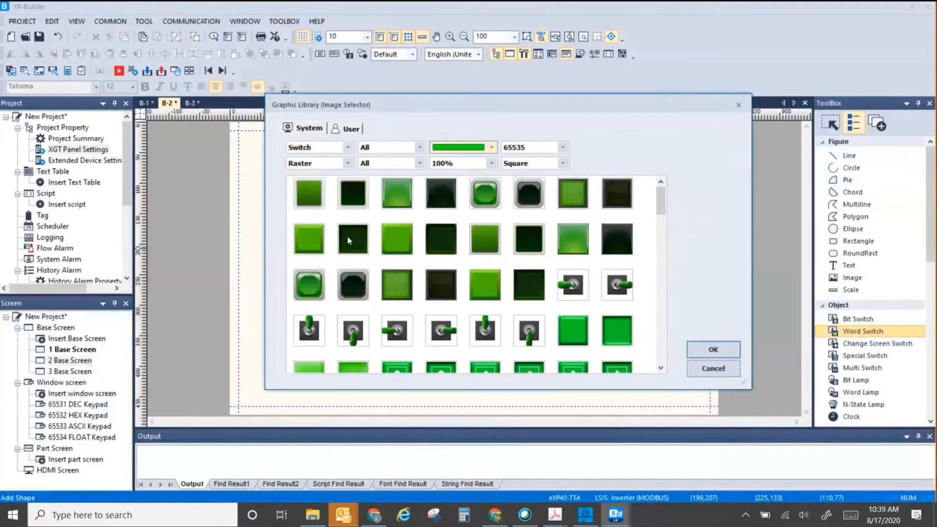
click(482, 199)
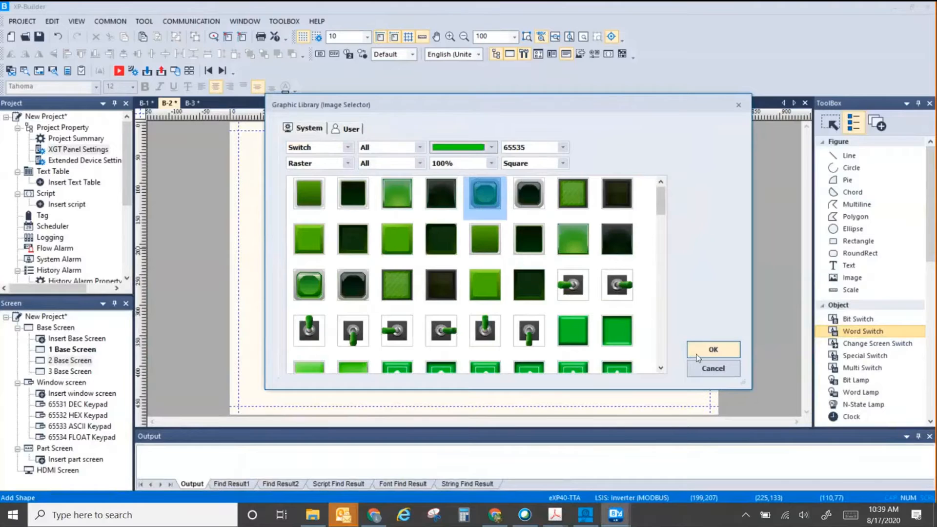
click(712, 349)
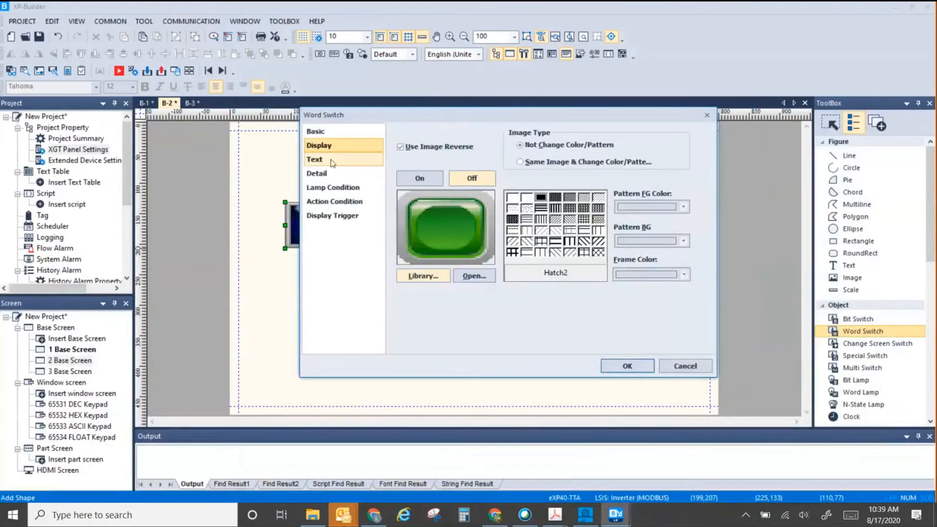
Turn off Use Image Reverse for the word switch and copy its Off image to the On state.
click(425, 180)
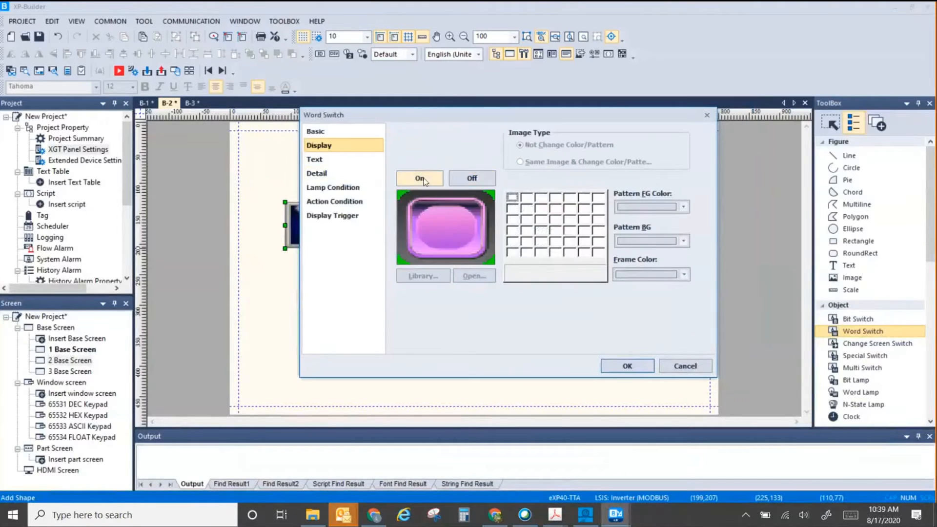
click(458, 180)
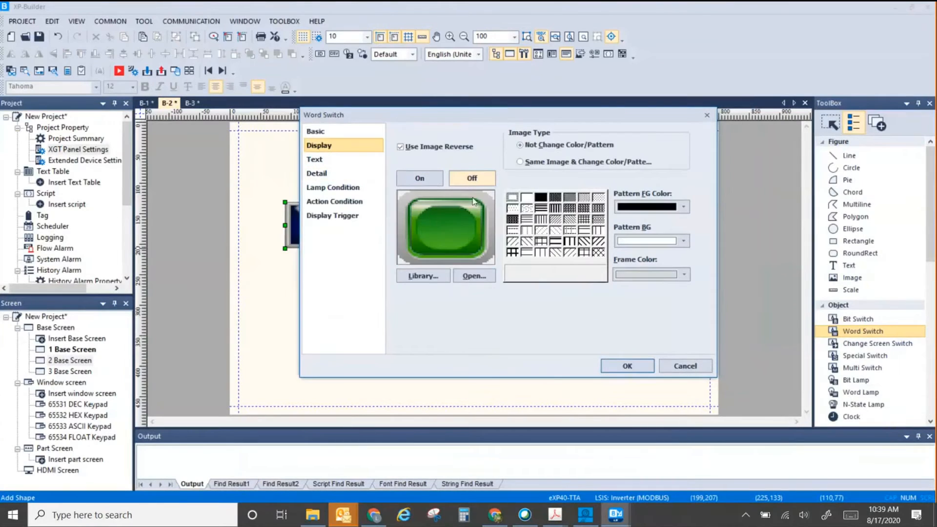
click(425, 179)
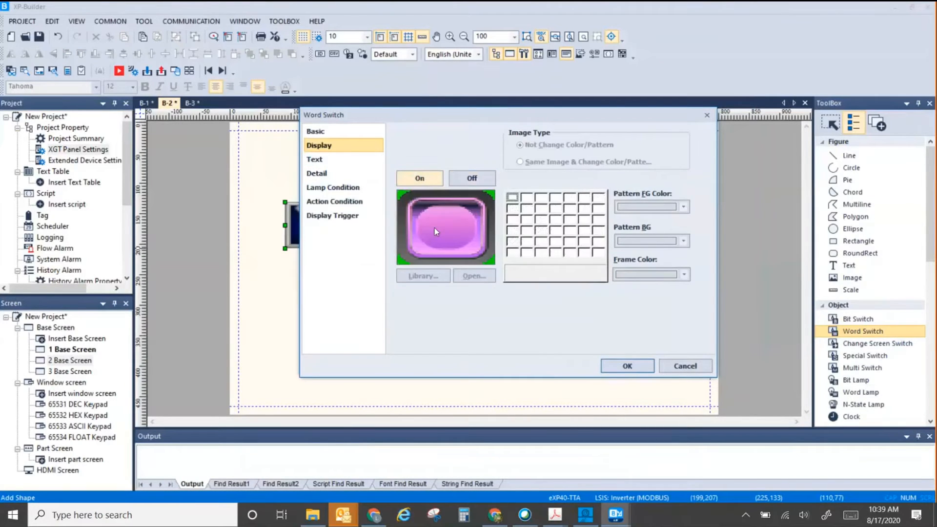
click(471, 181)
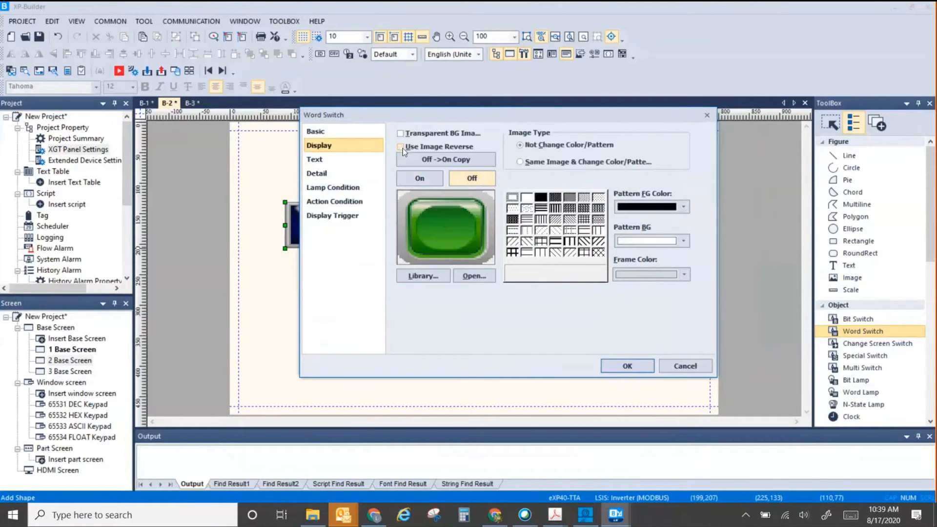
click(420, 179)
click(471, 178)
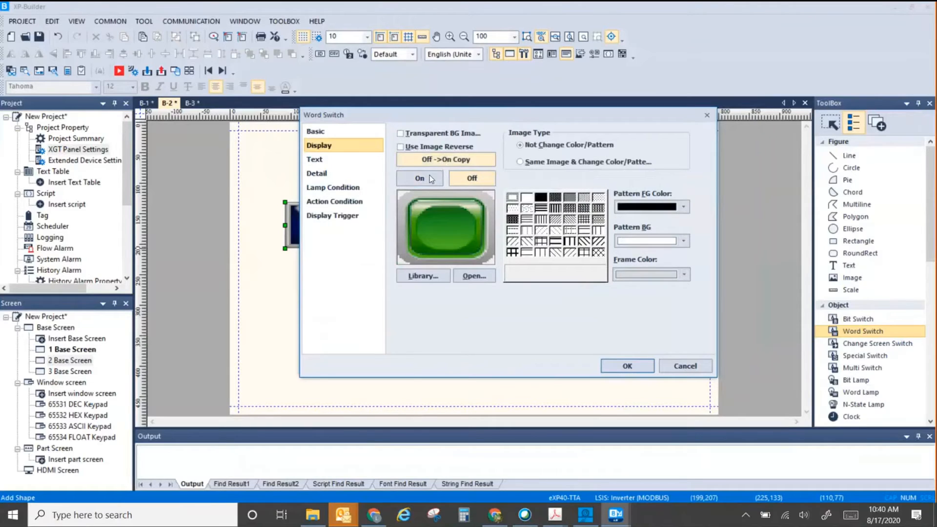
click(426, 180)
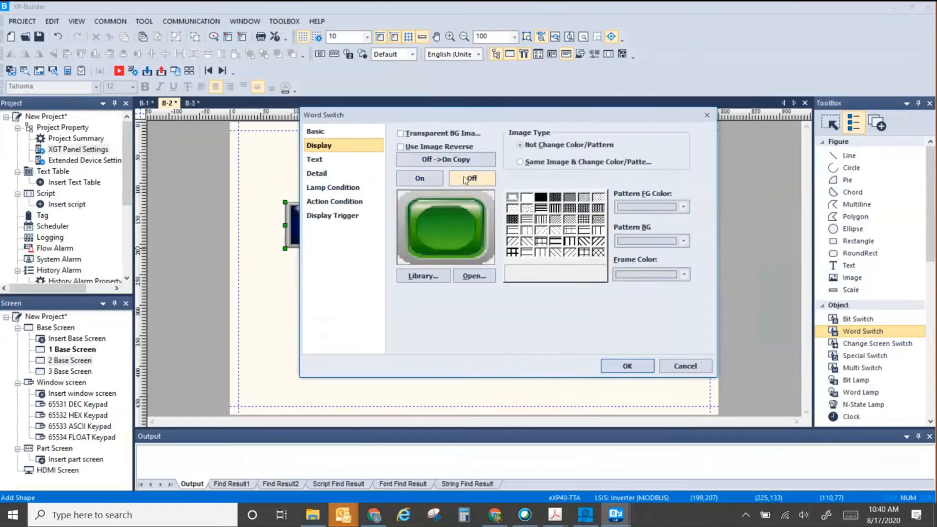
click(467, 179)
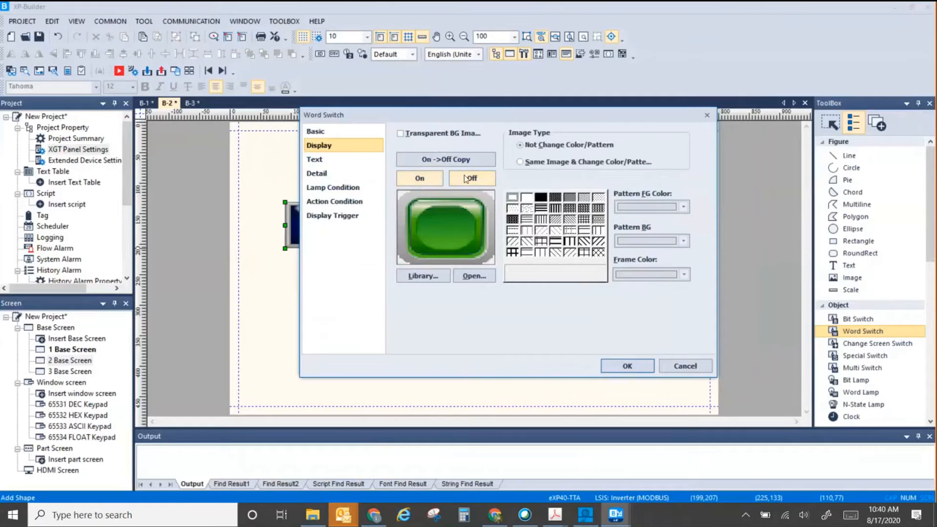
click(421, 181)
click(466, 180)
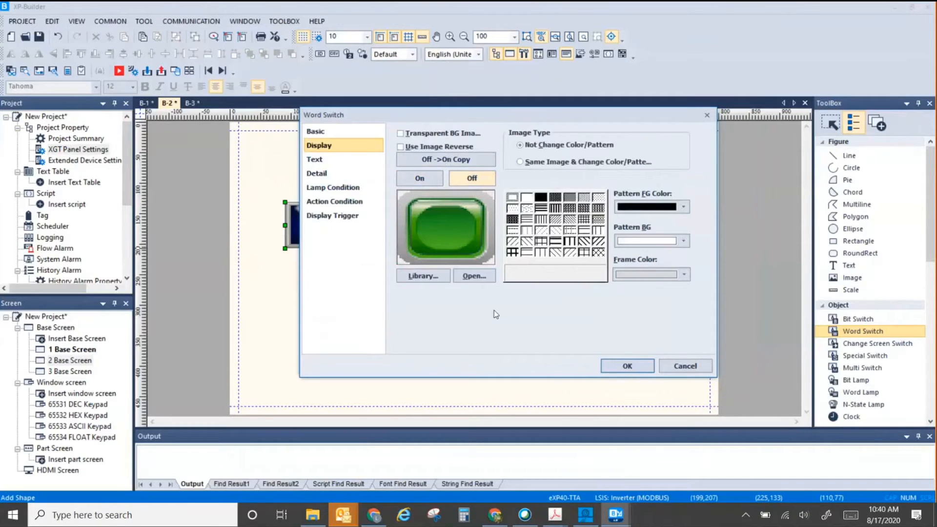
Apply the word switch settings and narrow the switch to about 84 by 76 pixels.
click(621, 367)
drag(351, 224, 335, 224)
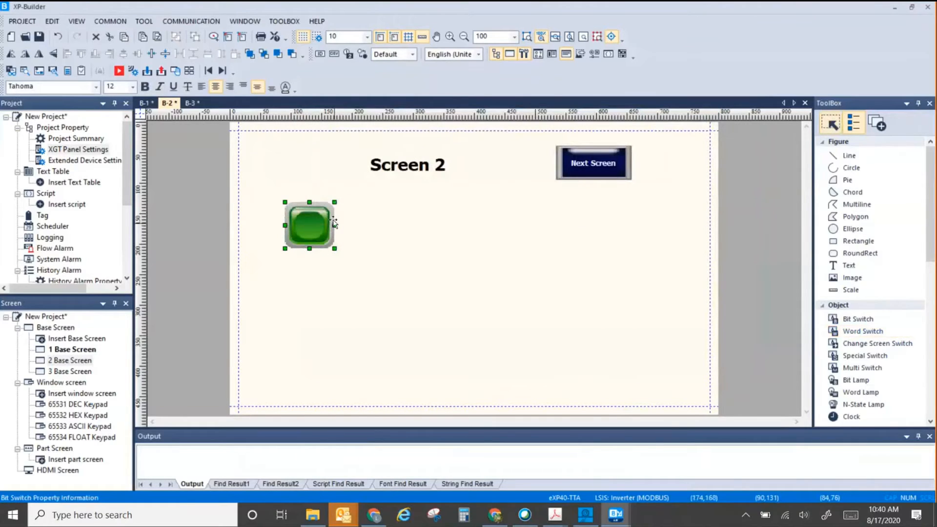
Add a text label reading FWD RUN, about 99 by 35 pixels, directly above the green switch.
click(847, 265)
drag(278, 178, 339, 199)
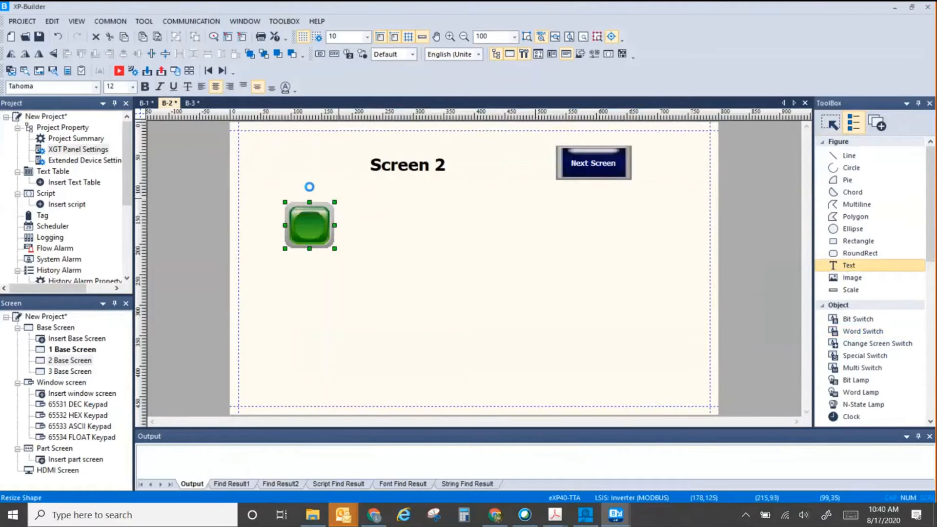
text(FWD RUN)
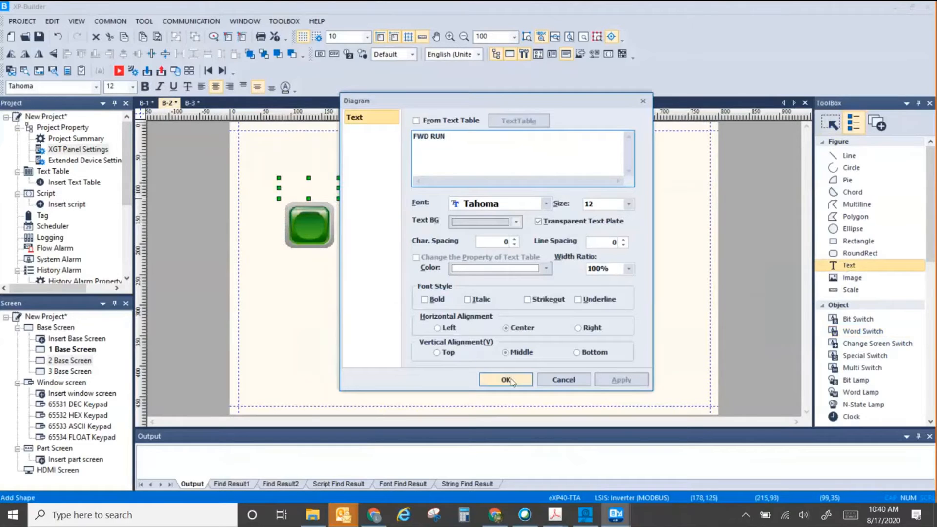
click(506, 379)
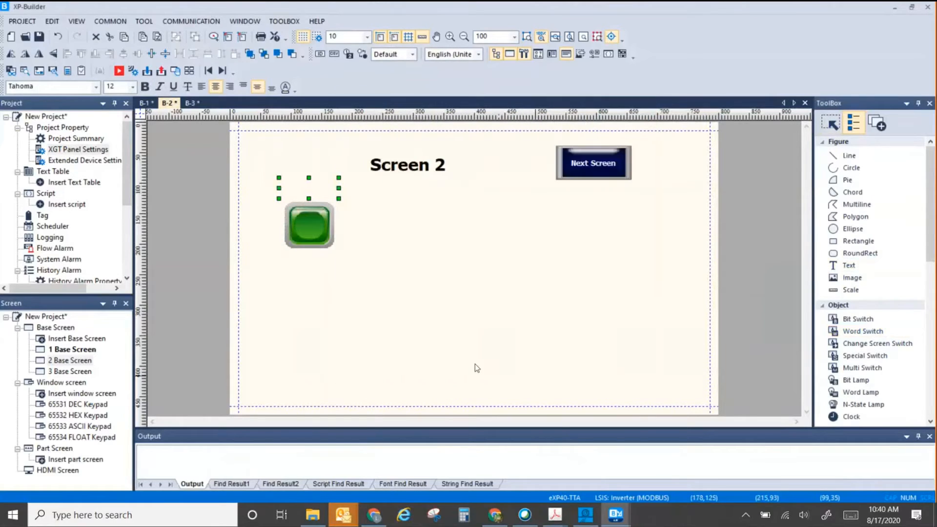
Format the FWD RUN label in black at size 18 and move it slightly down, just above the switch.
double_click(312, 192)
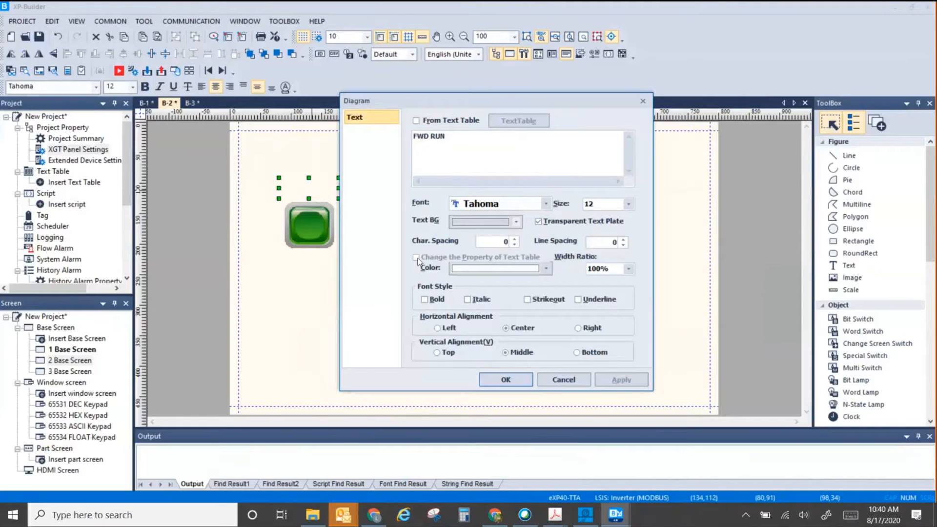
click(477, 269)
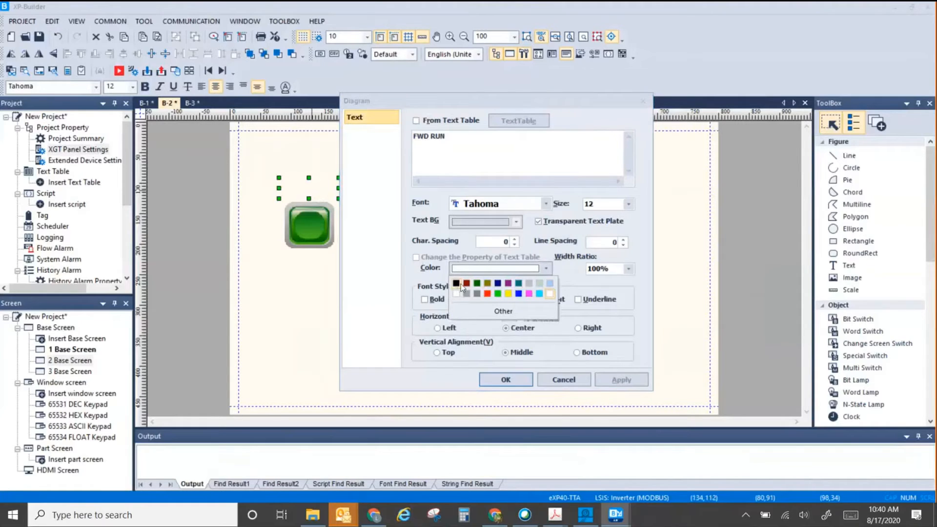
click(458, 284)
click(628, 203)
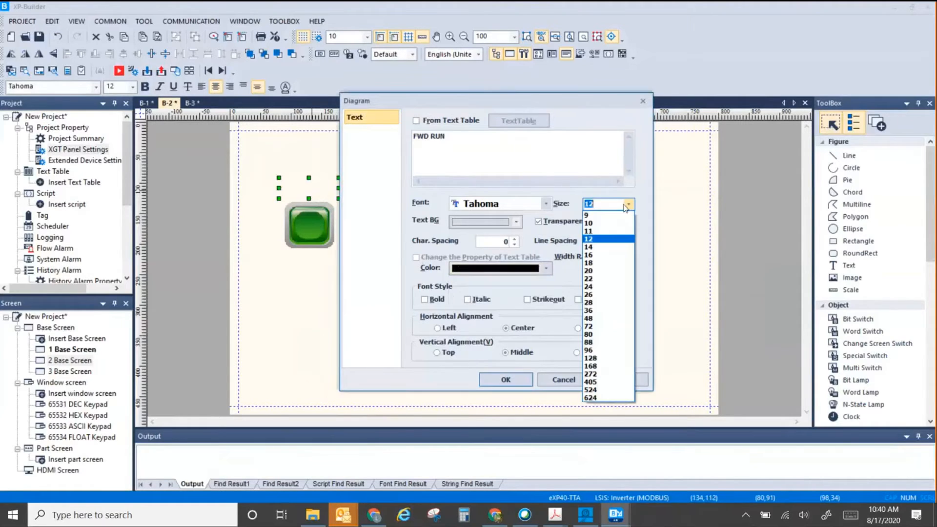
click(595, 262)
click(507, 378)
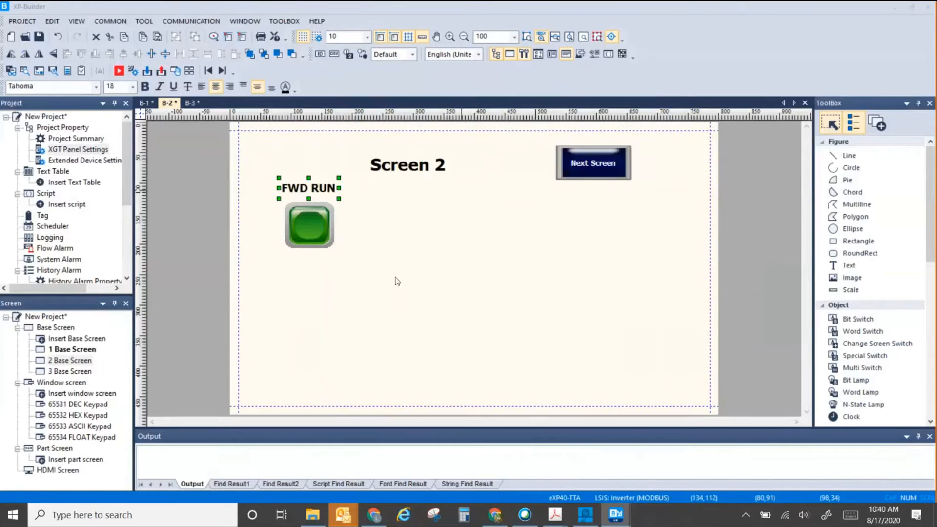
drag(319, 204, 320, 207)
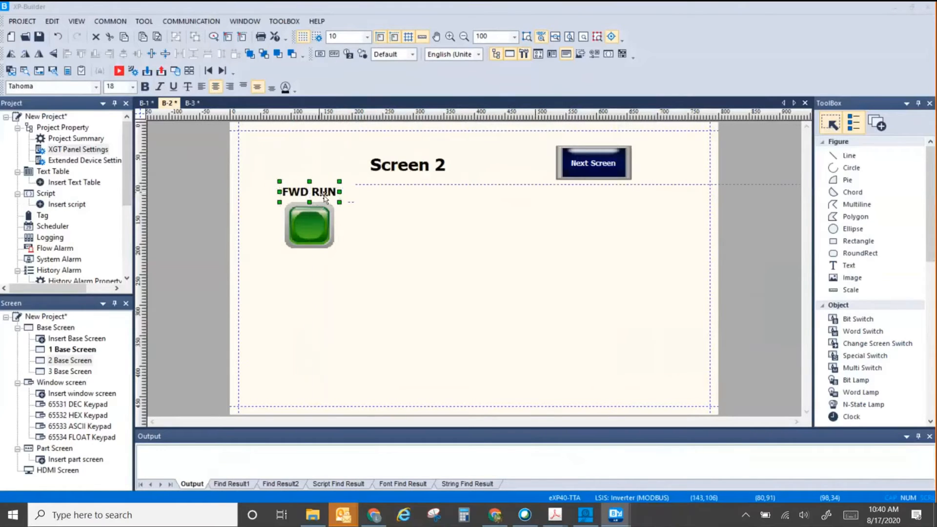
click(389, 243)
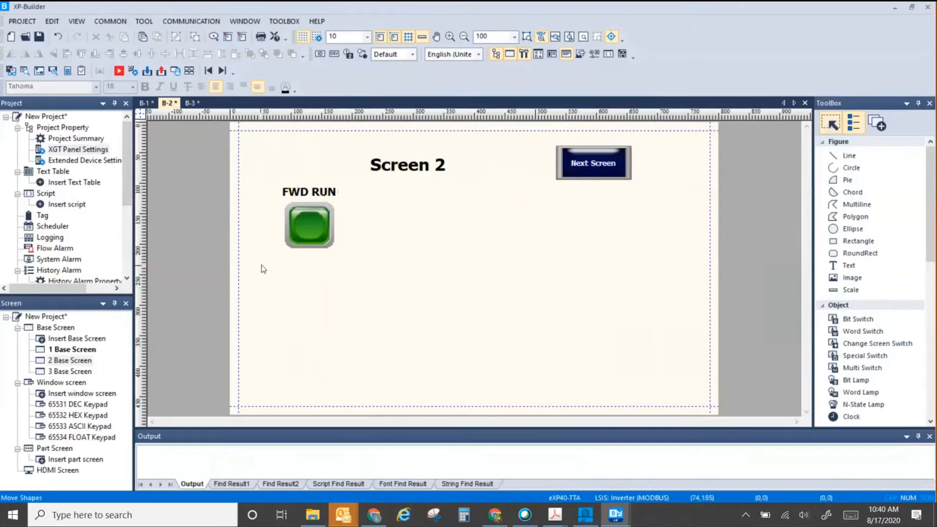
Duplicate the FWD RUN label together with its green switch and place the copy to the right of the original.
drag(272, 269, 340, 177)
click(392, 279)
drag(341, 262, 264, 187)
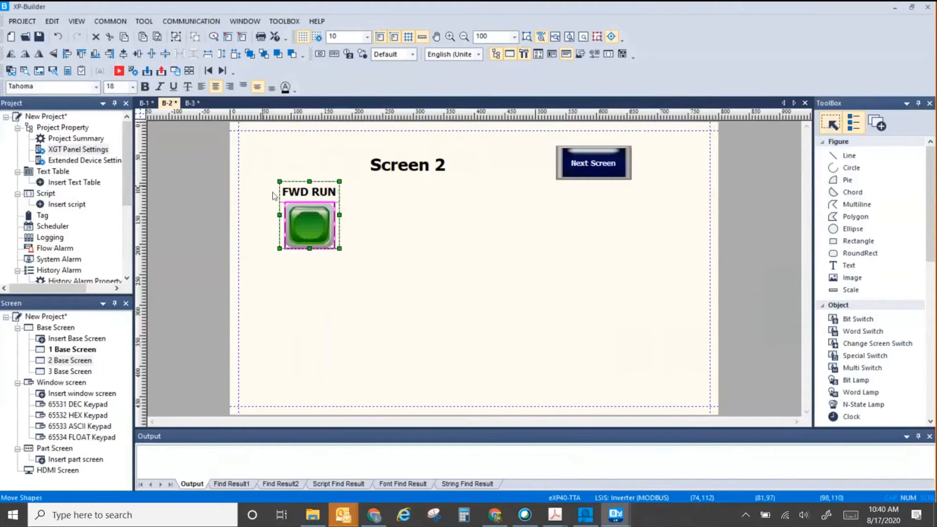
key(ctrl+c)
key(ctrl+v)
drag(334, 215, 415, 215)
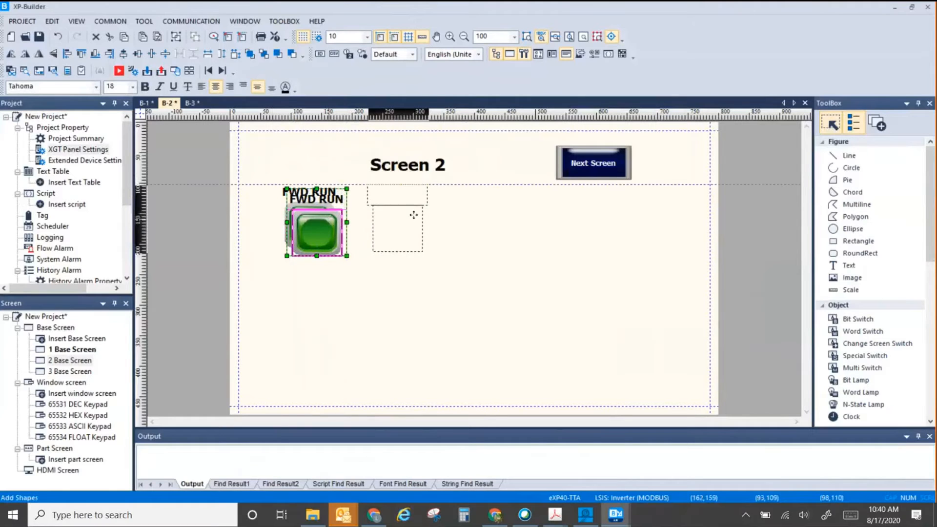
click(486, 243)
Nudge the copied label and switch six steps up and three steps right to line up with the original pair.
drag(460, 266, 355, 180)
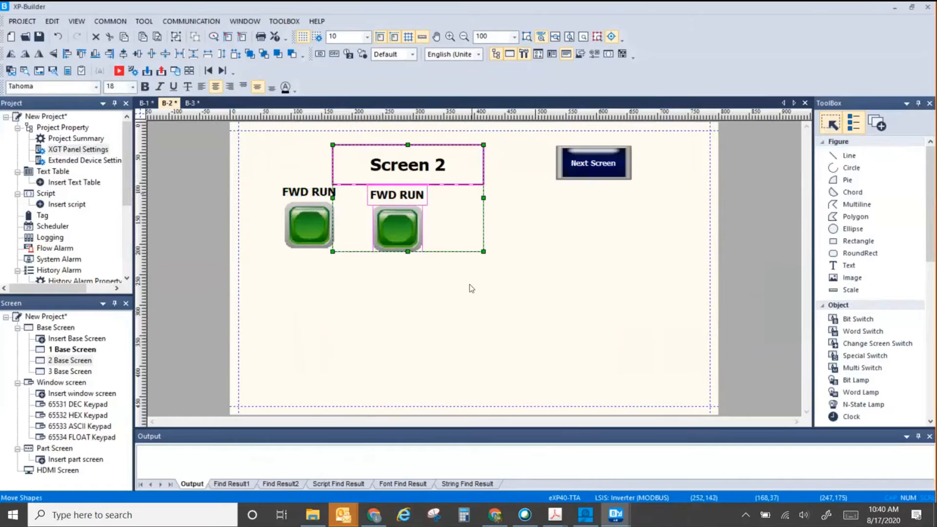
click(471, 289)
click(390, 196)
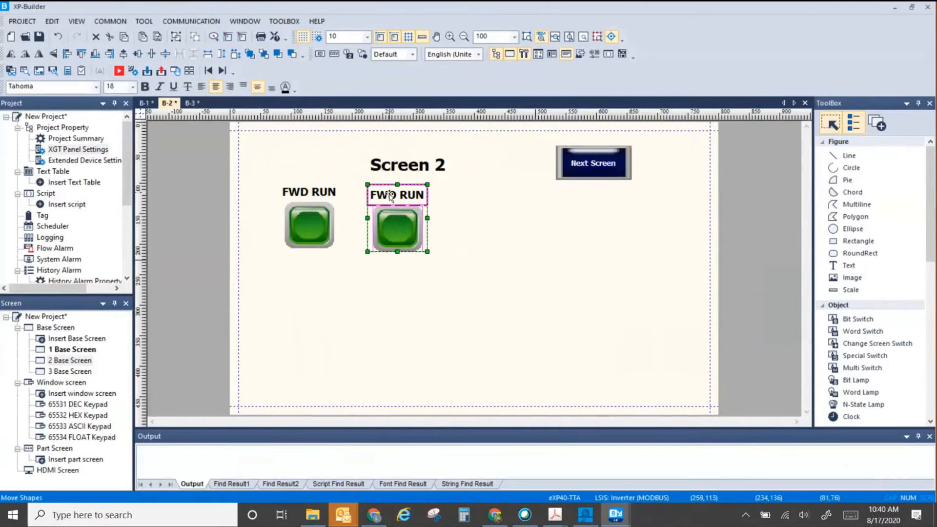
key(Up)
key(Up)
key(Up)
key(Up)
key(Up)
key(Up)
key(Right)
key(Right)
key(Right)
click(424, 360)
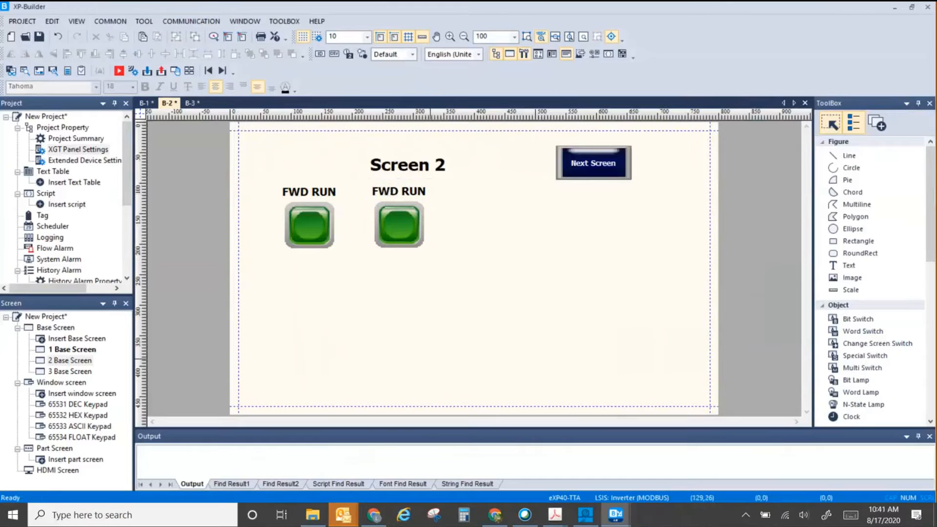
Change the text of the copied FWD RUN label to STOP.
click(154, 21)
click(504, 310)
double_click(393, 192)
double_click(423, 136)
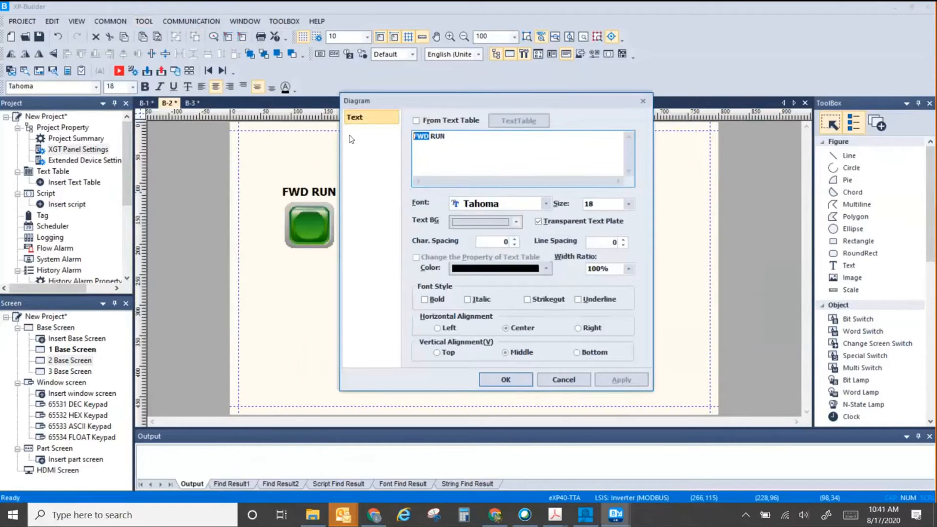
key(Delete)
key(Delete)
key(Delete)
key(Delete)
key(Delete)
text(STOP)
click(514, 385)
Check the Stop bit of operation command 0h0006 in the G100 user manual PDF, and set the STOP switch's constant value to 1.
click(408, 225)
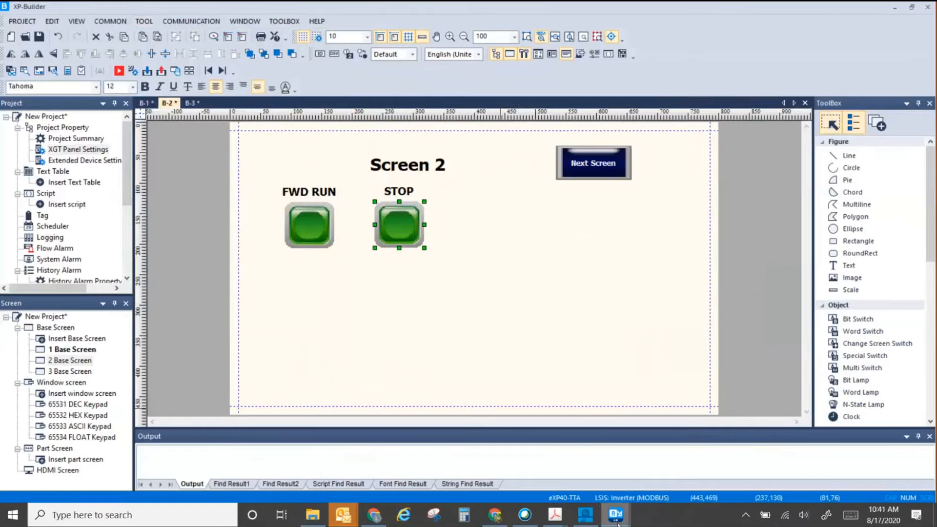
mouse_move(555, 515)
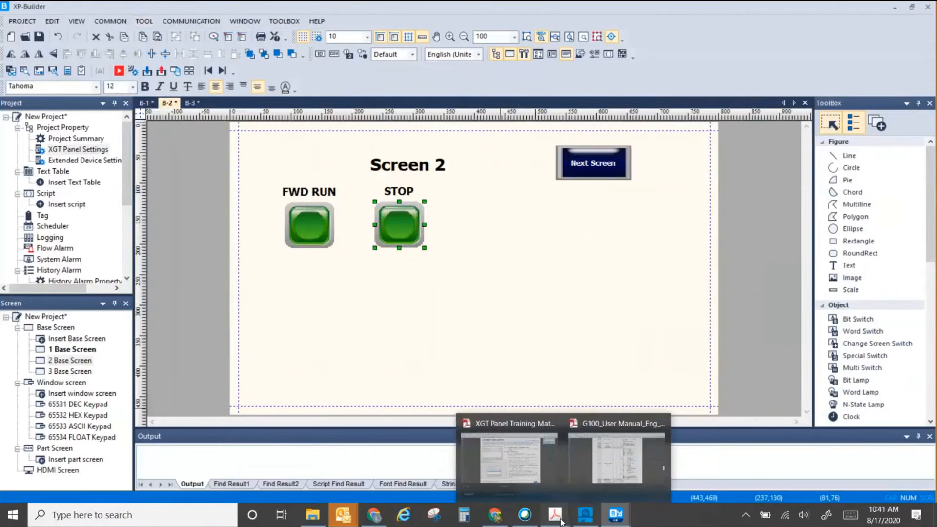
click(625, 482)
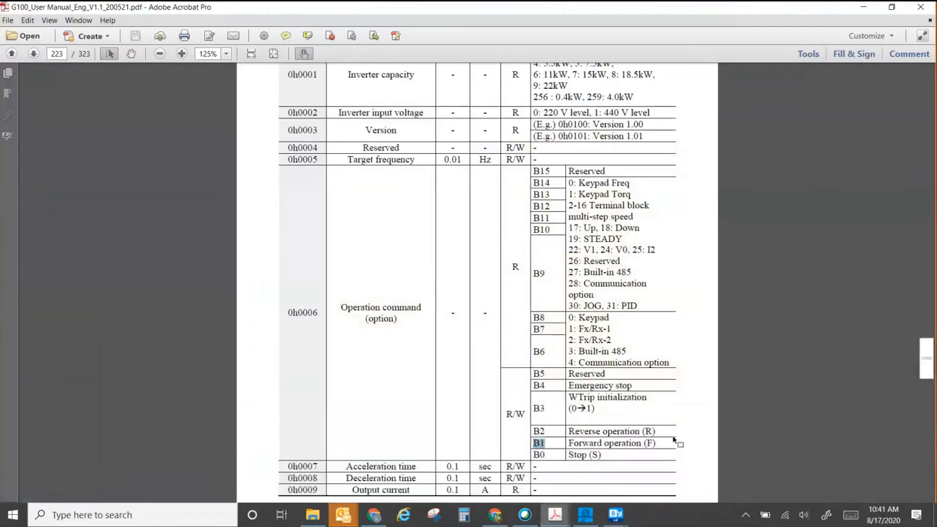
double_click(543, 454)
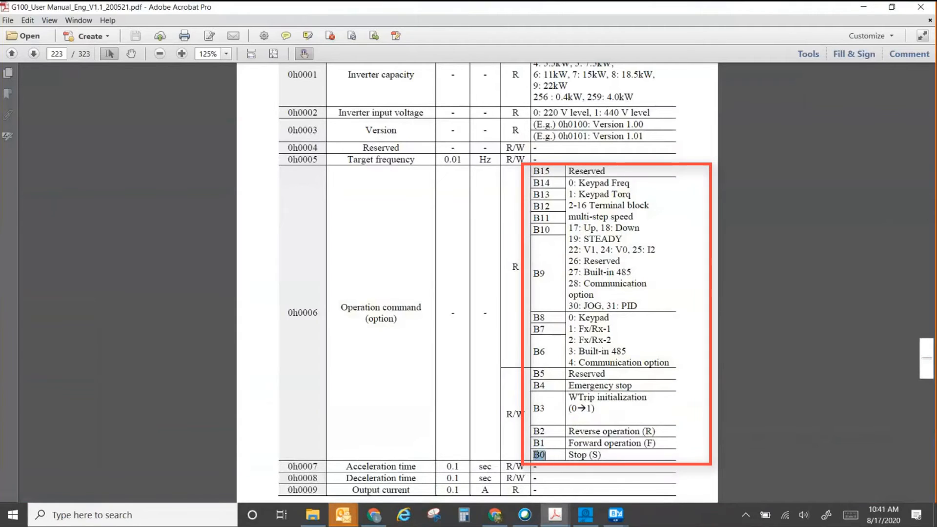
click(864, 8)
double_click(410, 226)
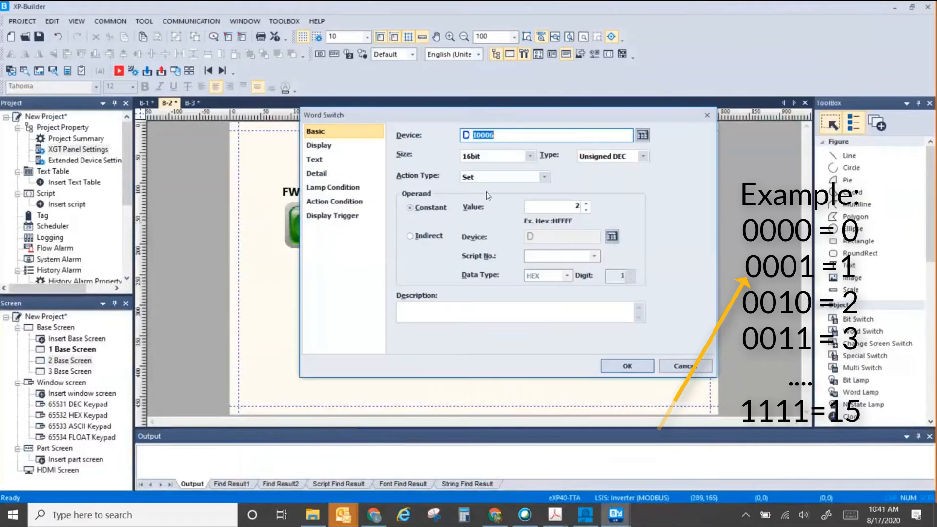
click(586, 210)
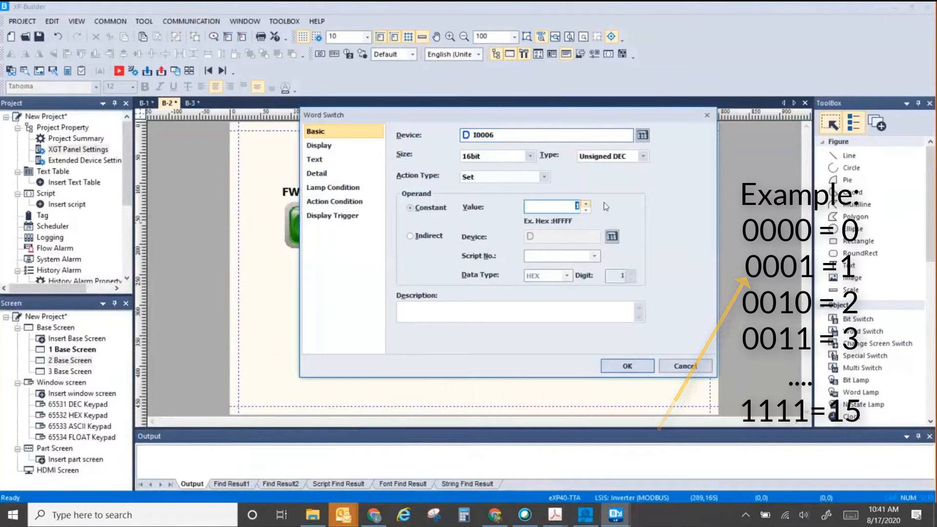
Replace the STOP switch's off and on images with the red version of the square library button.
click(354, 149)
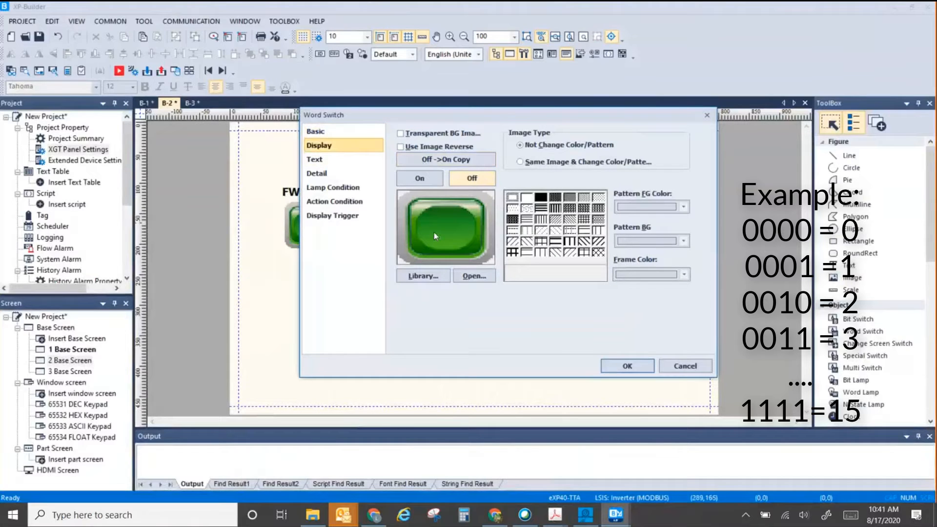
click(422, 276)
click(470, 146)
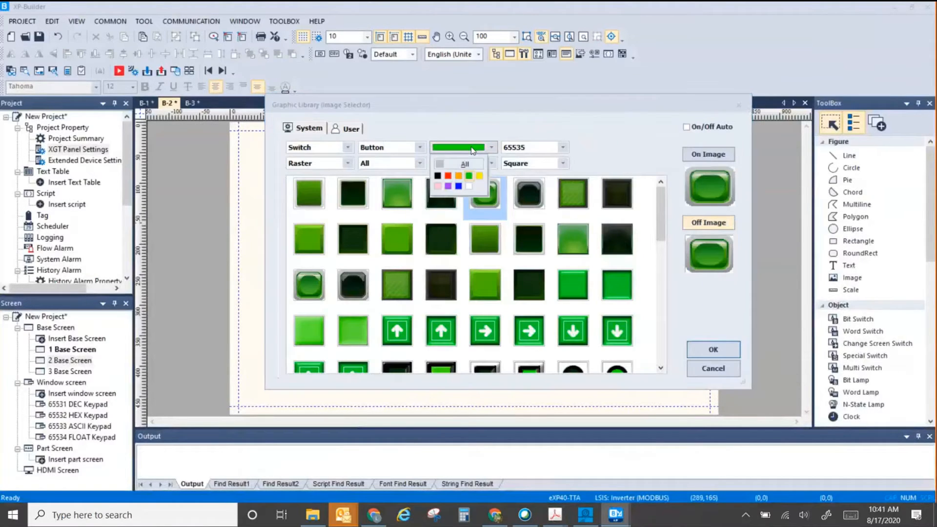
click(448, 177)
click(484, 192)
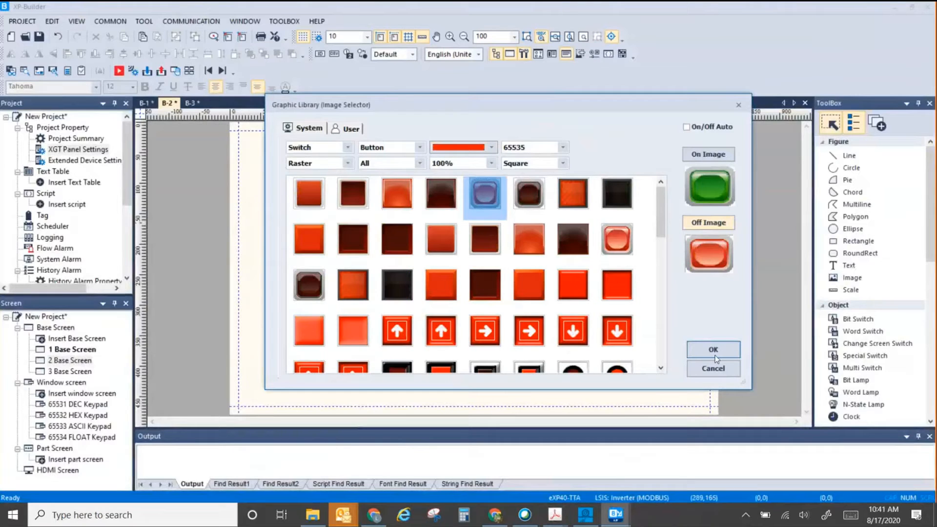
click(707, 156)
click(459, 148)
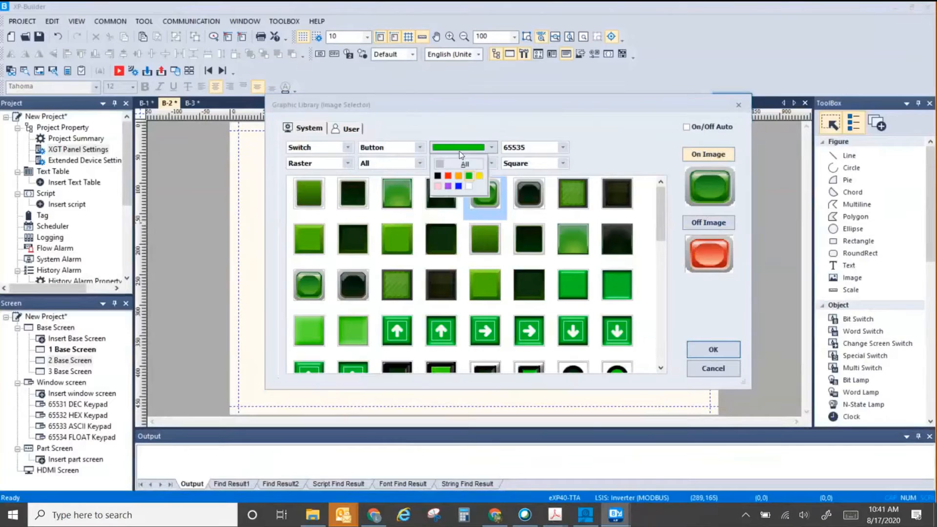
click(448, 177)
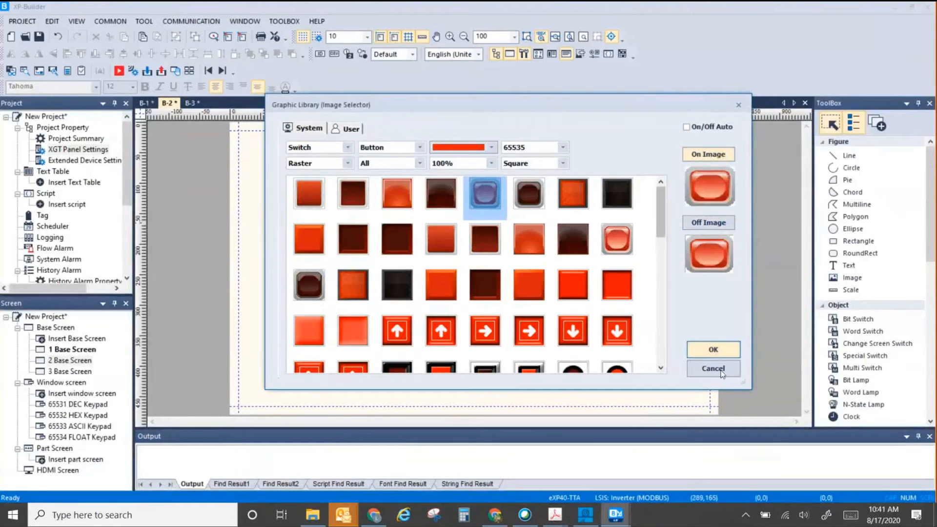
click(713, 349)
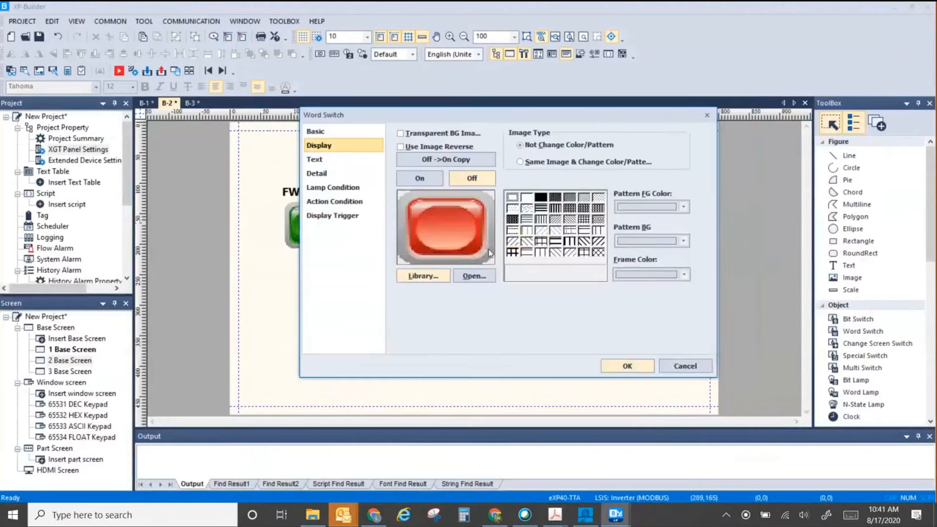
click(625, 367)
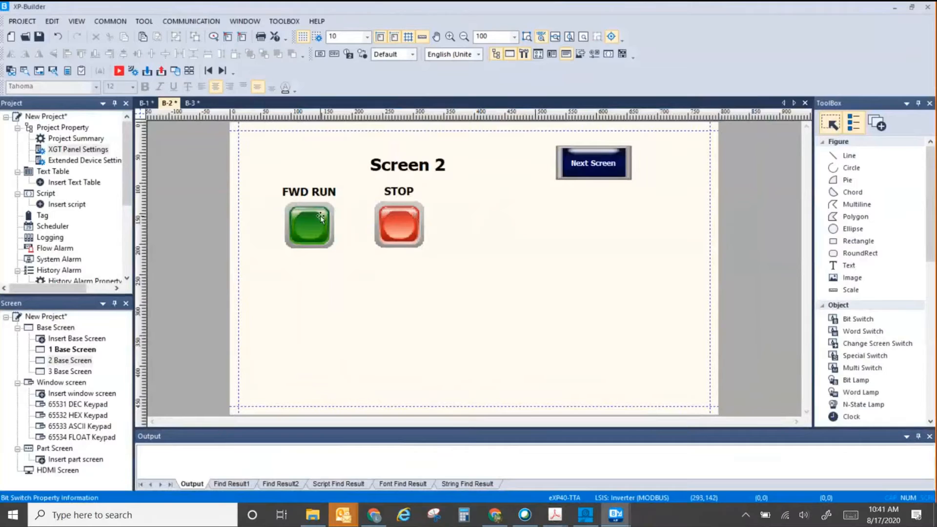
Review the basic settings of the FWD RUN and STOP word switches, leaving both unchanged.
double_click(320, 215)
click(497, 136)
click(706, 115)
click(421, 209)
double_click(421, 208)
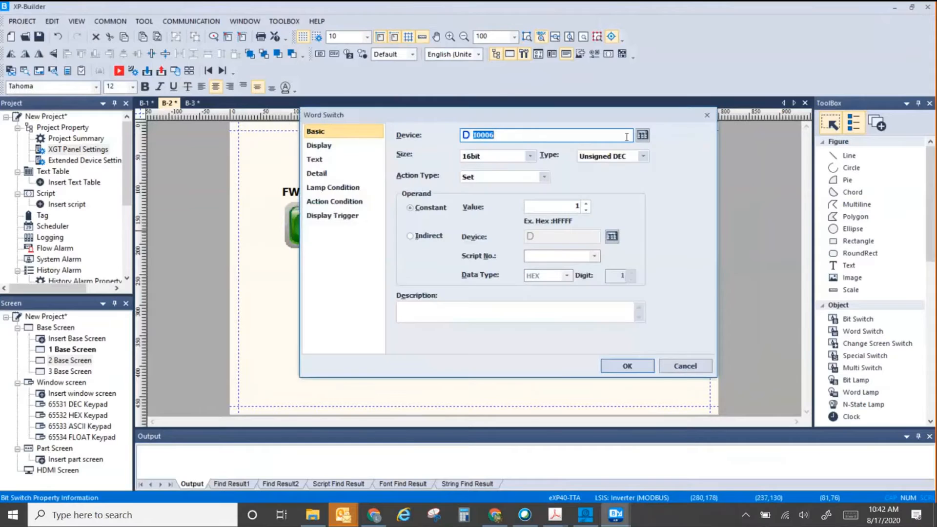
click(712, 117)
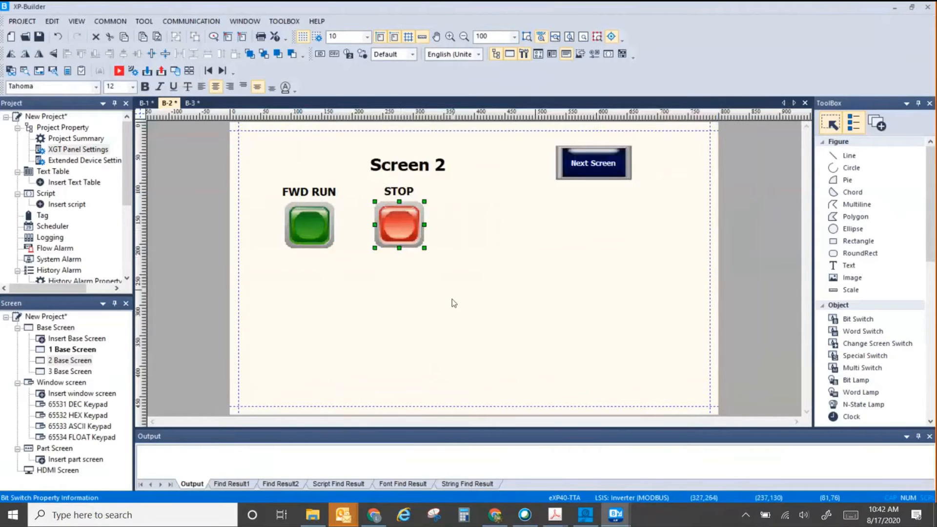
click(464, 259)
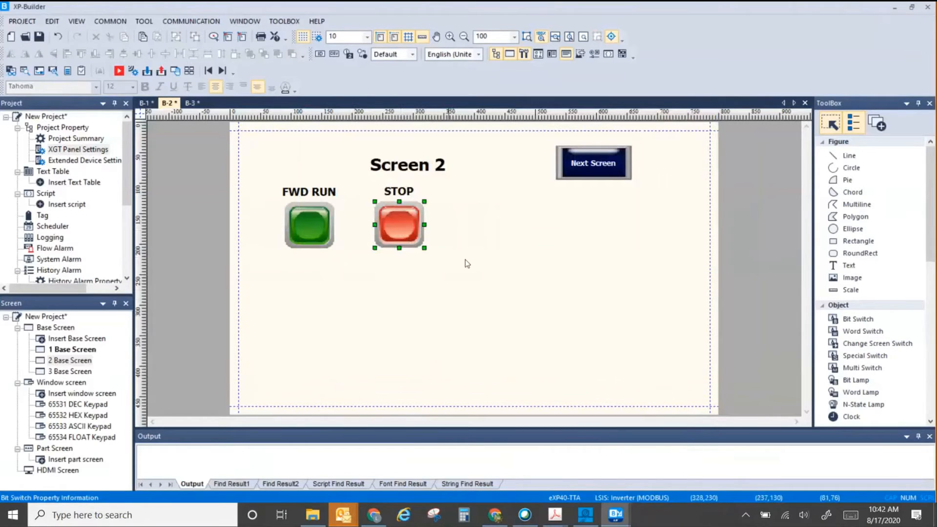
Draw a rectangle about 334 by 161 pixels with a black outline around the two labelled switches.
click(853, 242)
drag(461, 278, 257, 180)
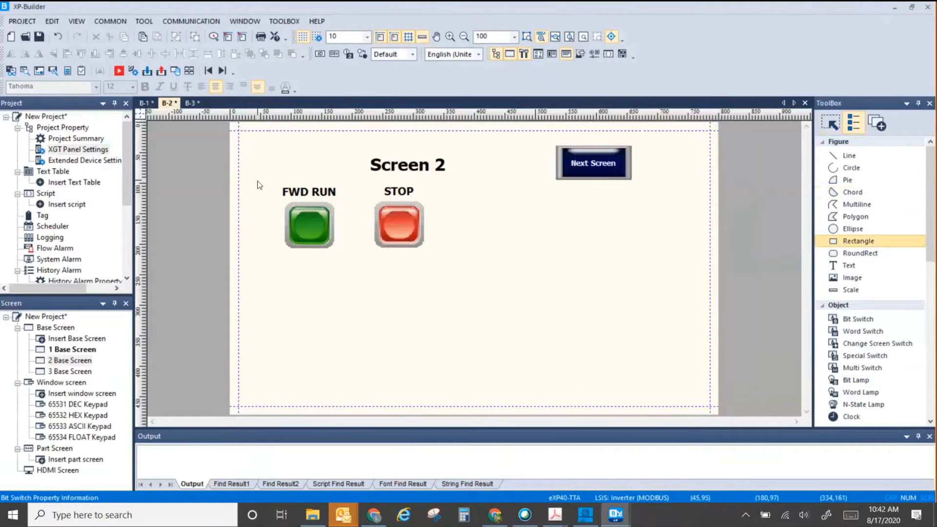
click(493, 167)
click(476, 169)
click(505, 348)
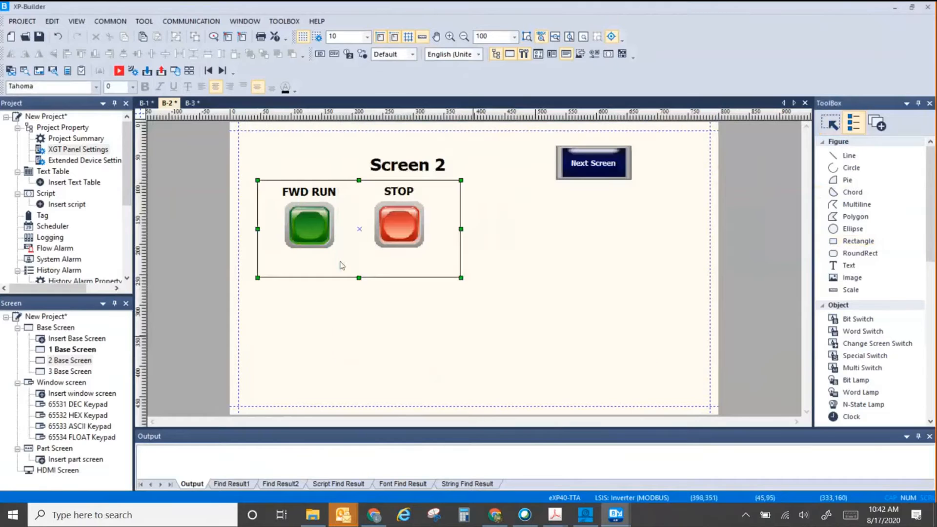
Add a text label reading VFD #1, about 108 by 30 pixels, inside the rectangle below the two switches.
click(848, 265)
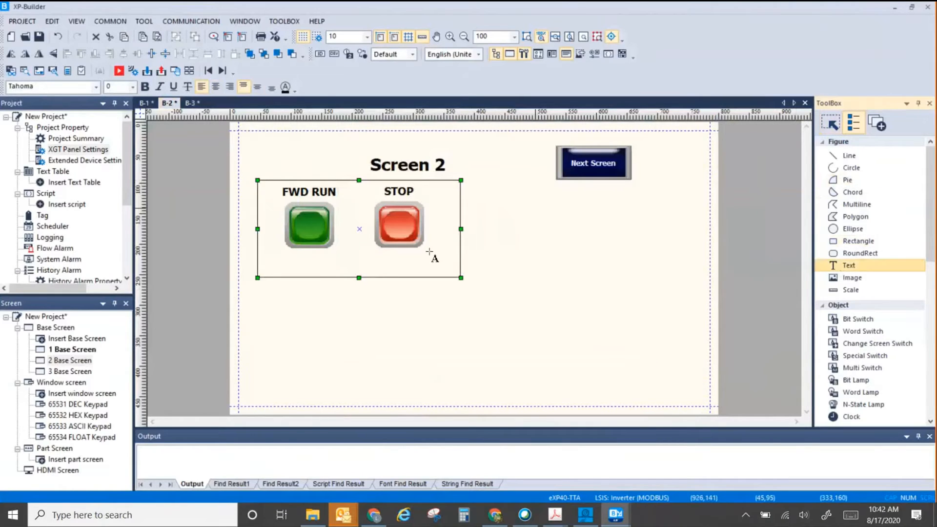
drag(319, 258, 388, 280)
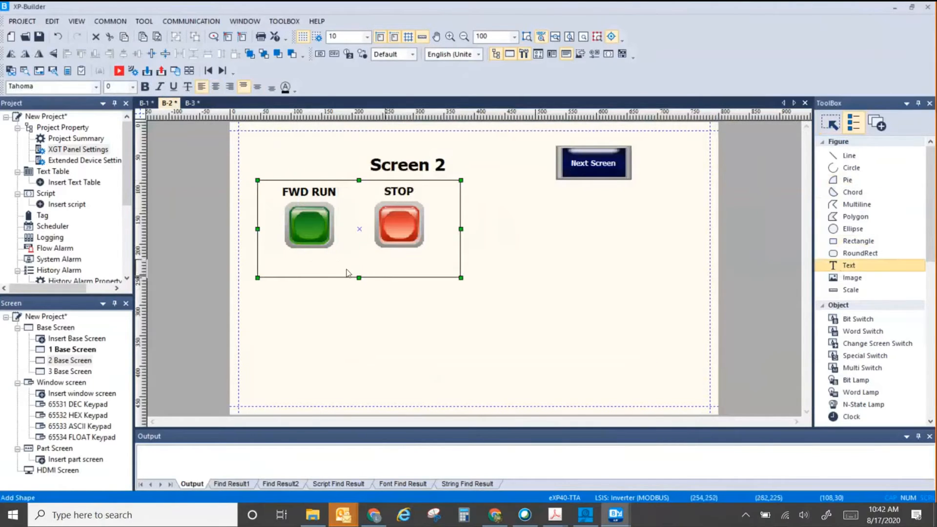
text(V)
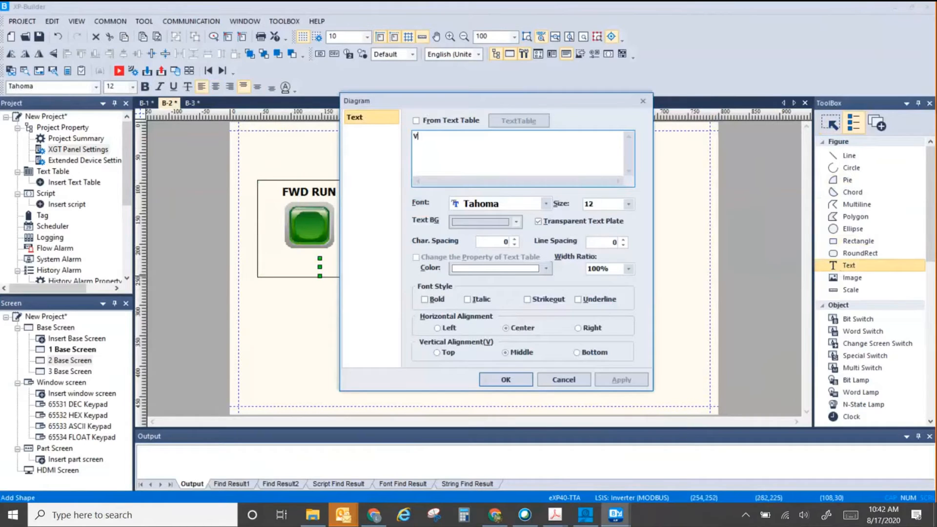
text(FD #1)
click(506, 386)
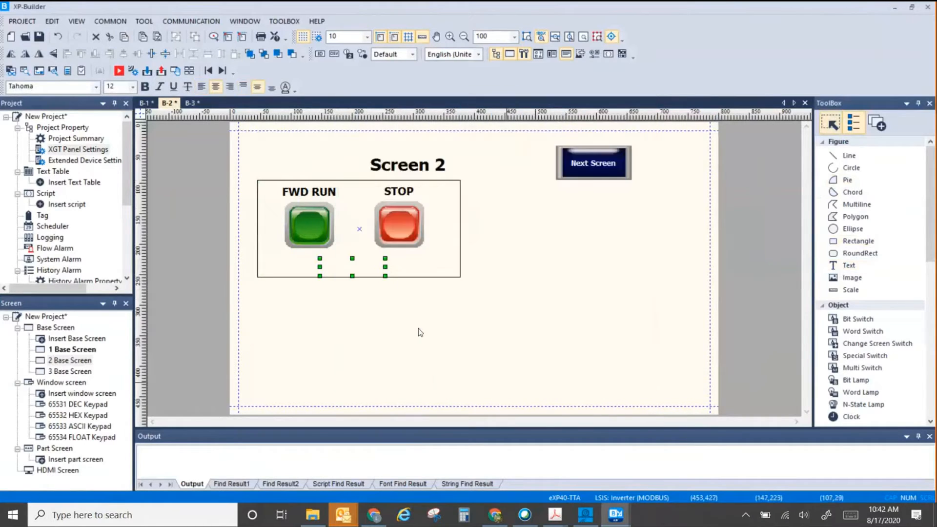
Format the VFD #1 label in black, bold text at size 26.
double_click(349, 266)
click(470, 266)
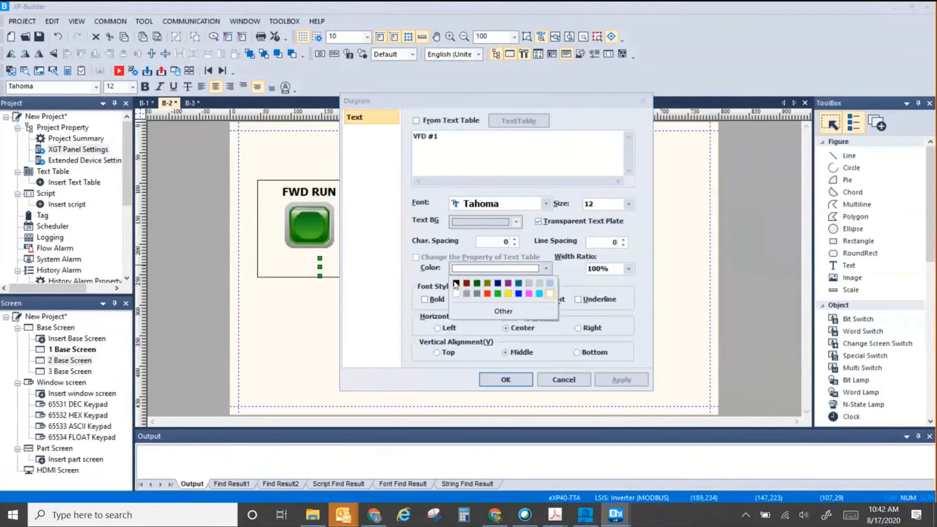
click(458, 284)
click(630, 204)
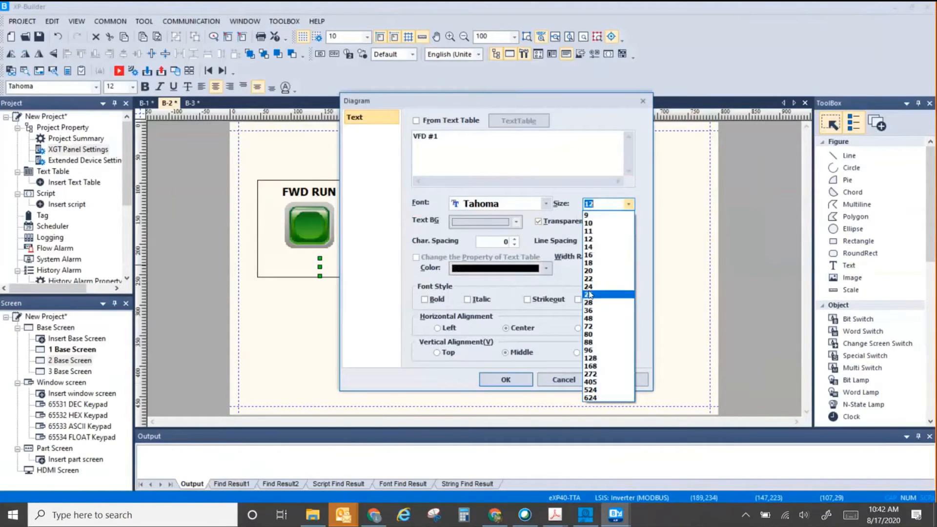
click(604, 305)
click(422, 299)
click(504, 380)
click(389, 306)
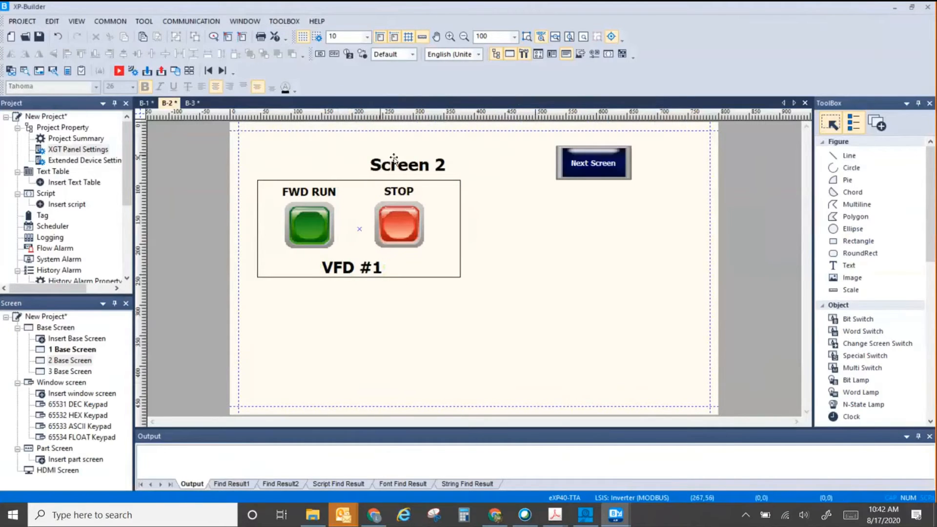
Move the Screen 2 title up and to the right, clear of the rectangle around the switches.
drag(533, 326, 212, 176)
click(420, 262)
click(440, 161)
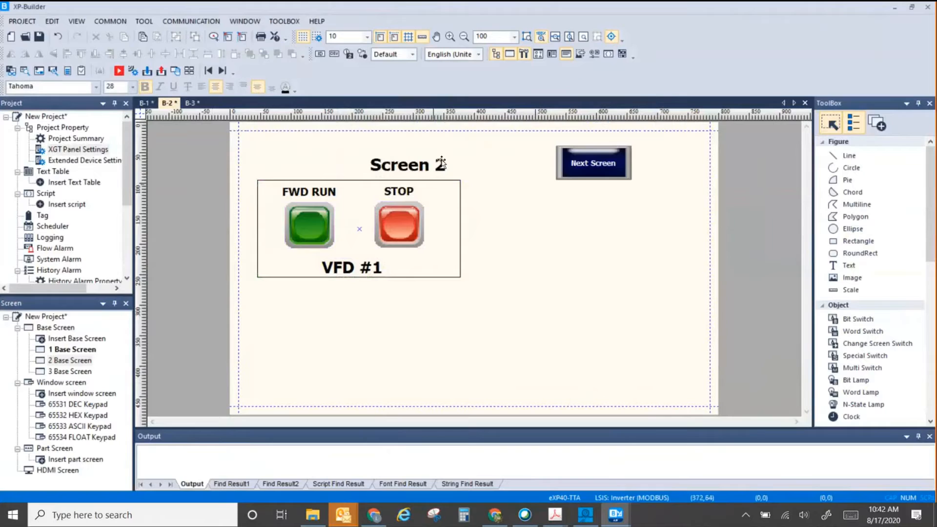
drag(441, 164, 474, 154)
drag(480, 299, 502, 296)
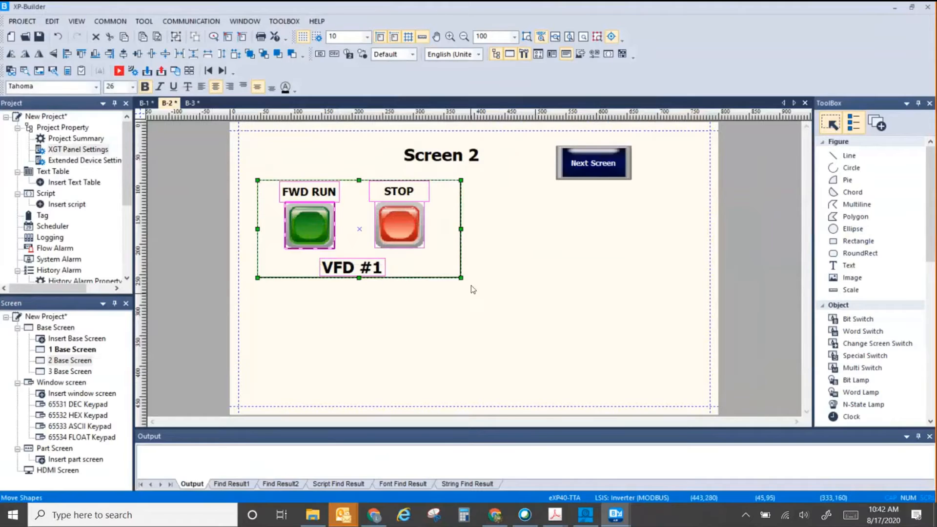
key(ctrl+c)
key(ctrl+v)
click(588, 295)
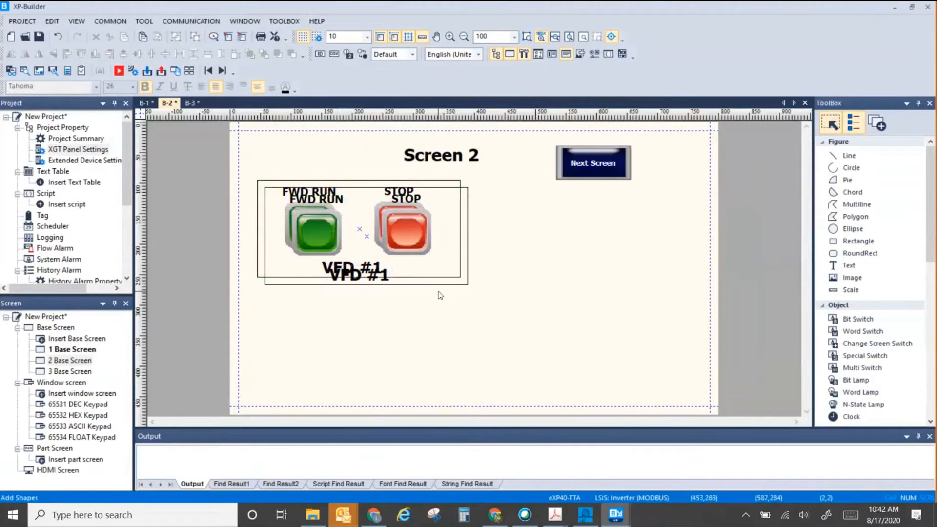
key(ctrl+z)
Duplicate the rectangle with its VFD #1 label and both labelled switches, leaving out the Screen 2 title.
drag(492, 288, 251, 178)
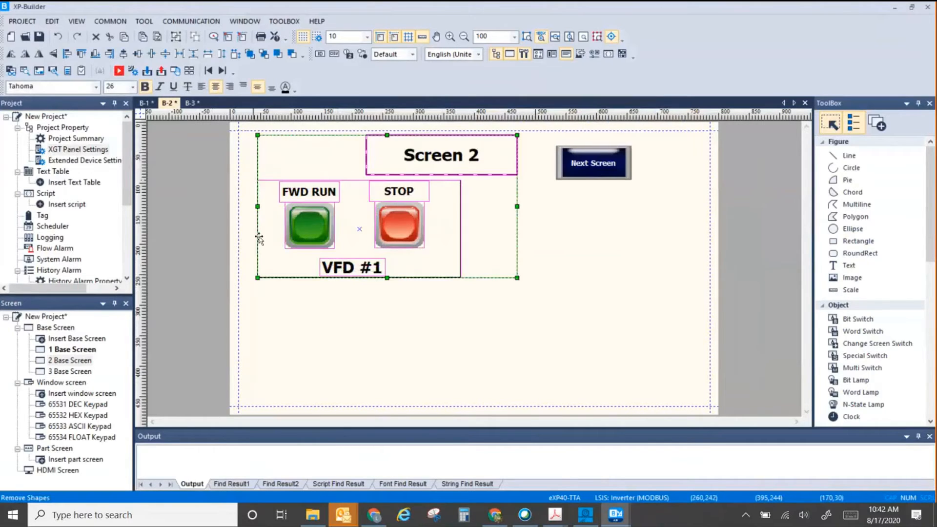
drag(253, 282, 479, 188)
key(ctrl+c)
key(ctrl+v)
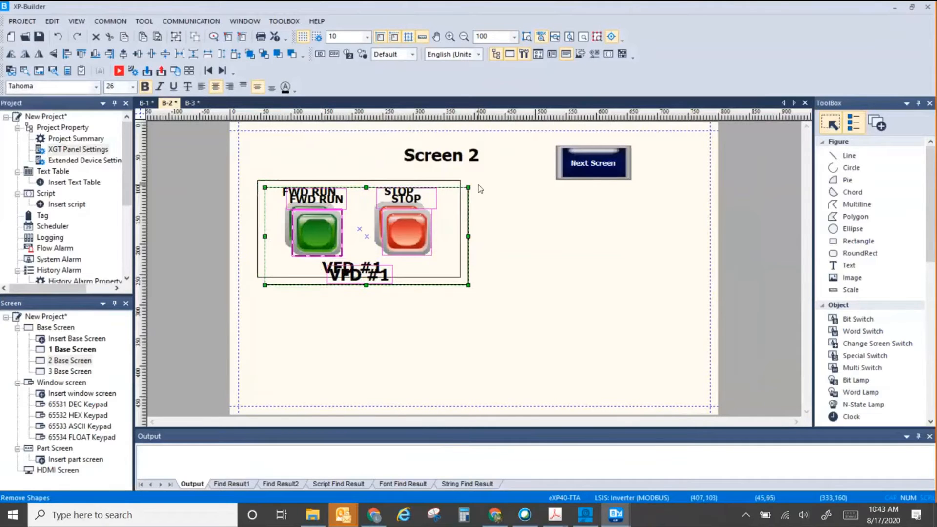
Move the copied VFD #1 group directly below the original rectangle and nudge it left to line up with the original.
key(Down)
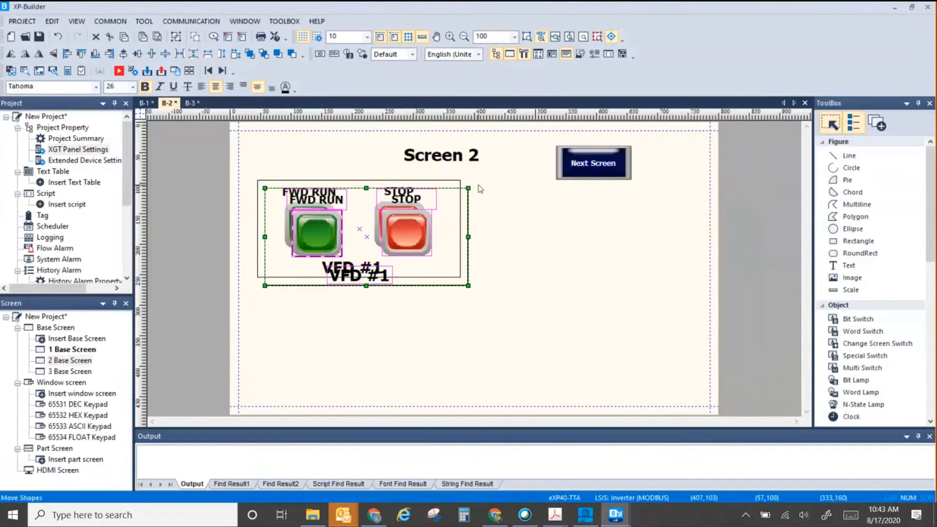
key(Down)
key(Down)
key(Down)
key(Down)
key(Down)
key(Down)
key(Down)
key(Down)
key(Down)
key(Down)
key(Down)
key(Down)
key(Down)
key(Down)
key(Down)
key(Down)
key(Down)
key(Down)
key(Down)
key(Down)
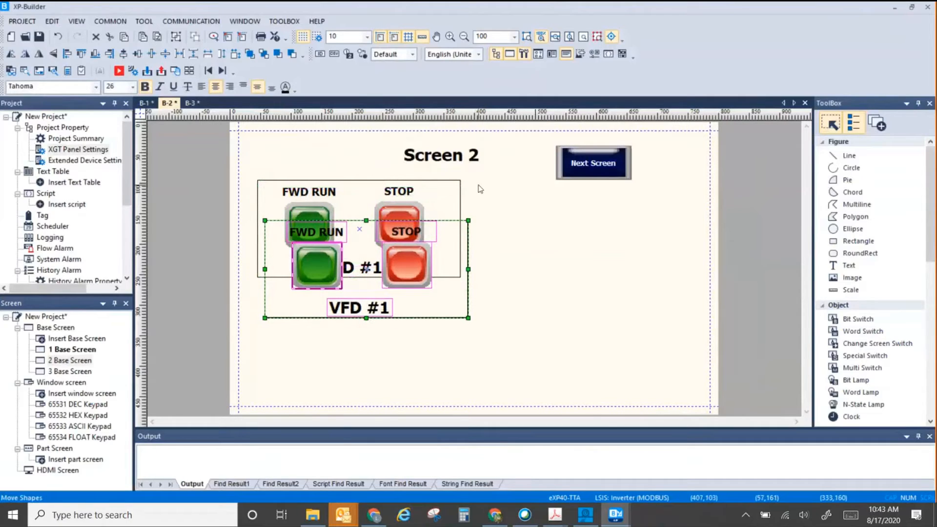
key(Down)
key(Down)
key(Down)
key(Down)
key(Down)
key(Down)
key(Down)
key(Down)
key(Down)
key(Down)
key(Down)
key(Down)
key(Down)
key(Down)
key(Down)
key(Down)
key(Down)
key(Down)
key(Down)
key(Down)
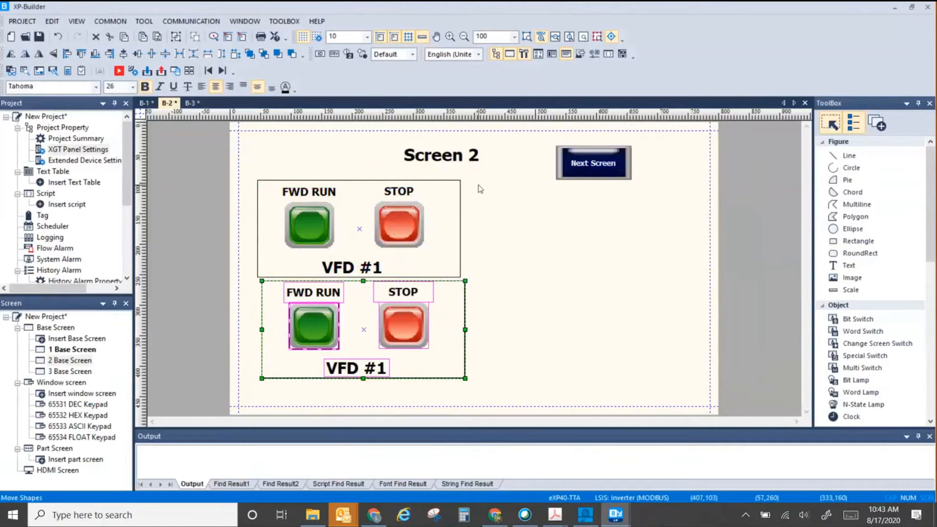
key(Left)
key(Left)
key(Left)
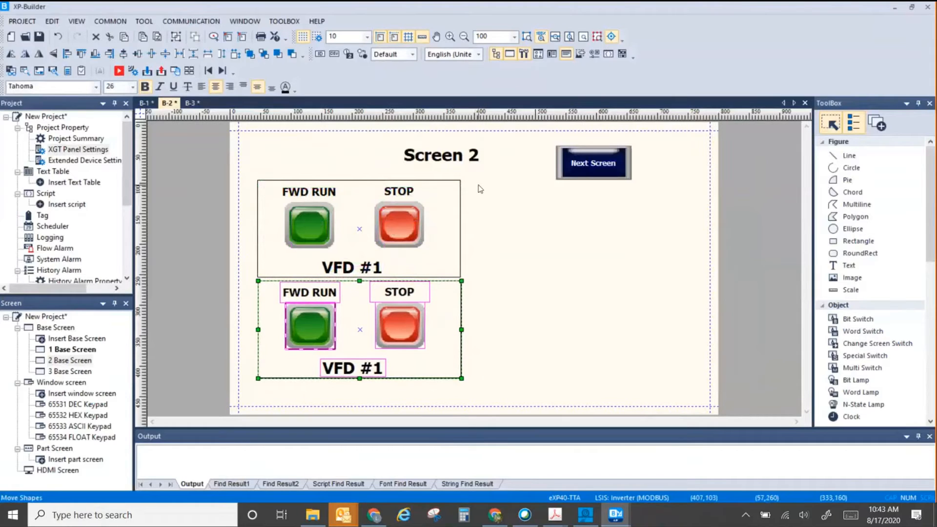
Change the text of the copied label in the lower rectangle to VFD #2.
click(551, 334)
click(365, 370)
double_click(366, 370)
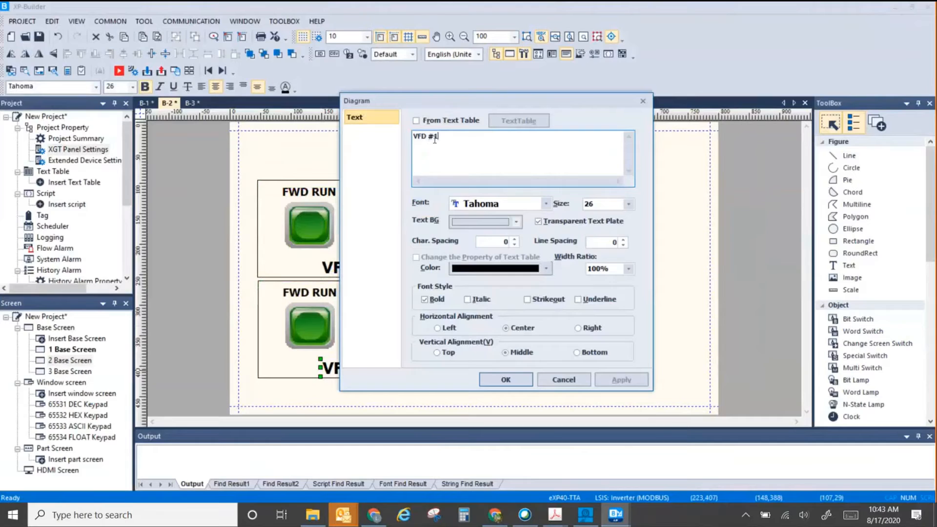
key(BackSpace)
text(2)
click(511, 378)
click(402, 227)
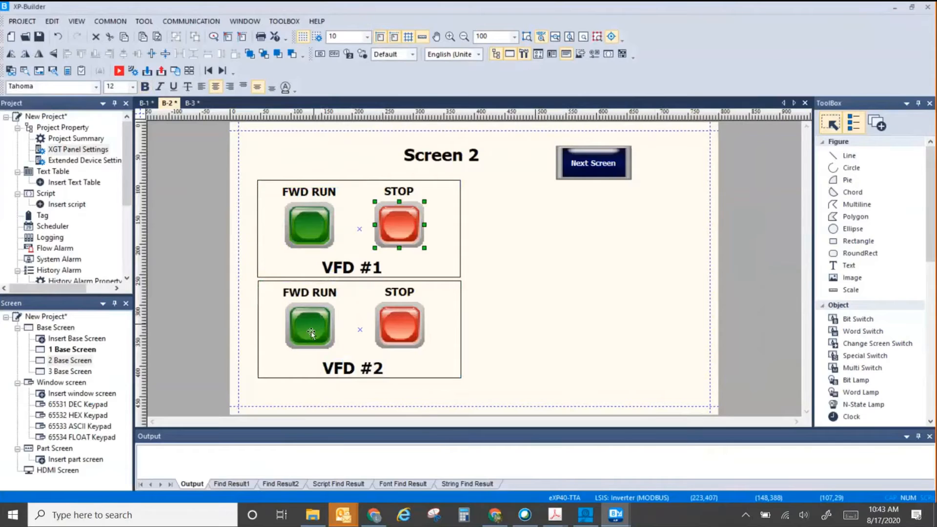
click(534, 334)
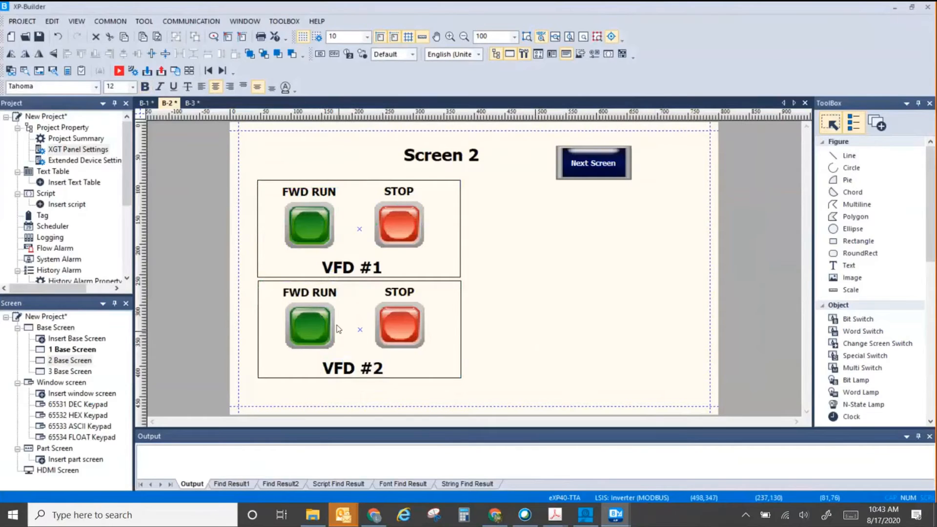
Set the device of both VFD #2 switches, FWD RUN and STOP, to #2:I0006.
click(304, 326)
double_click(305, 325)
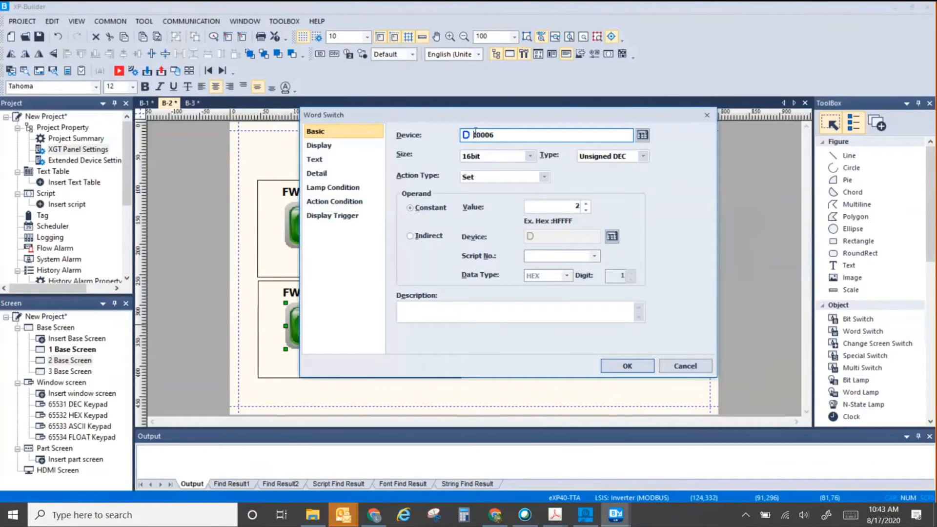
text(#2:)
click(623, 366)
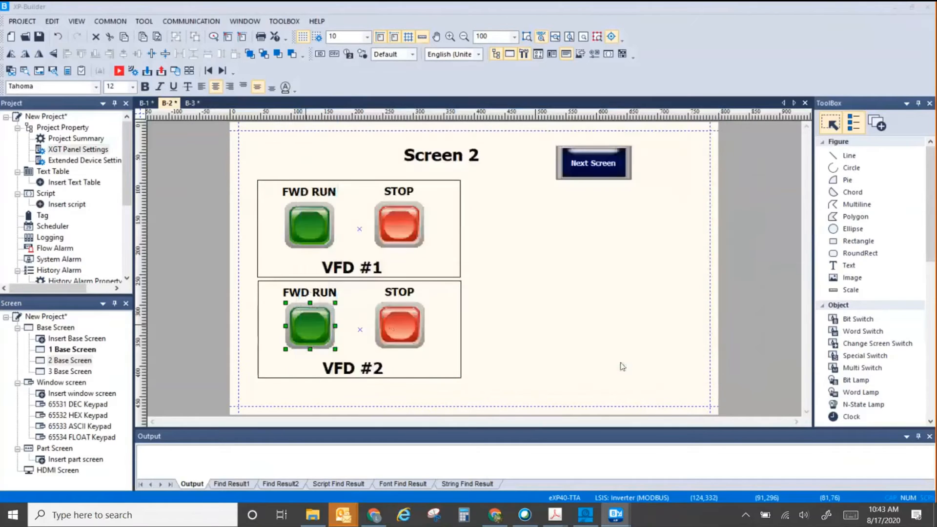
double_click(390, 323)
click(474, 134)
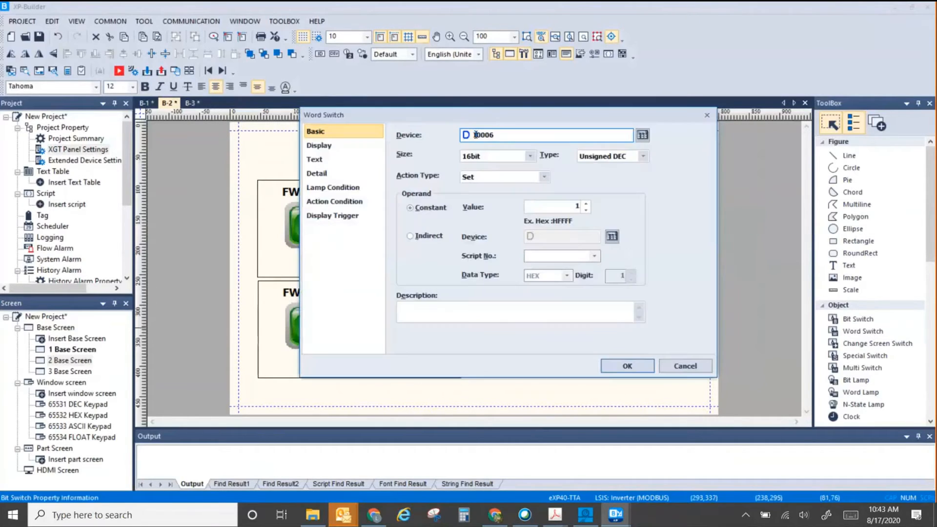
text(#2:)
click(628, 366)
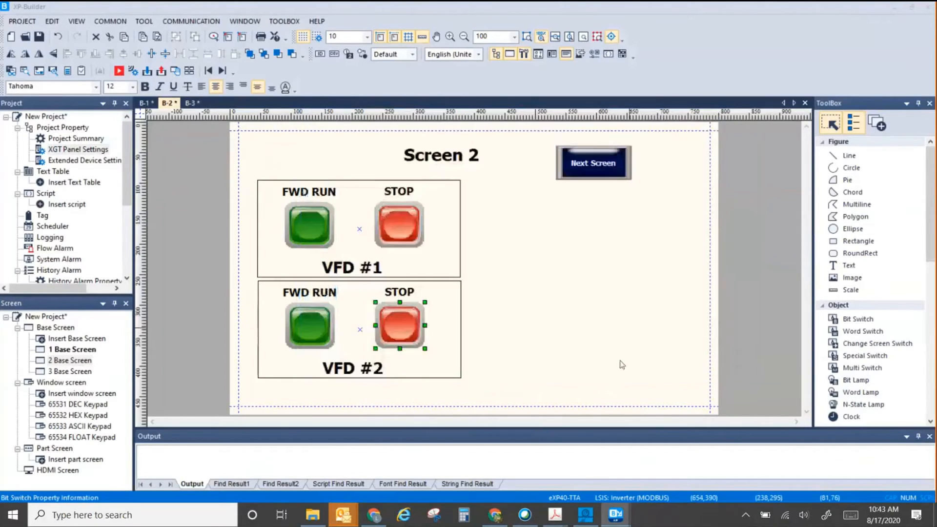
Set the device of both VFD #1 switches, FWD RUN and STOP, to #1:I0006.
click(309, 218)
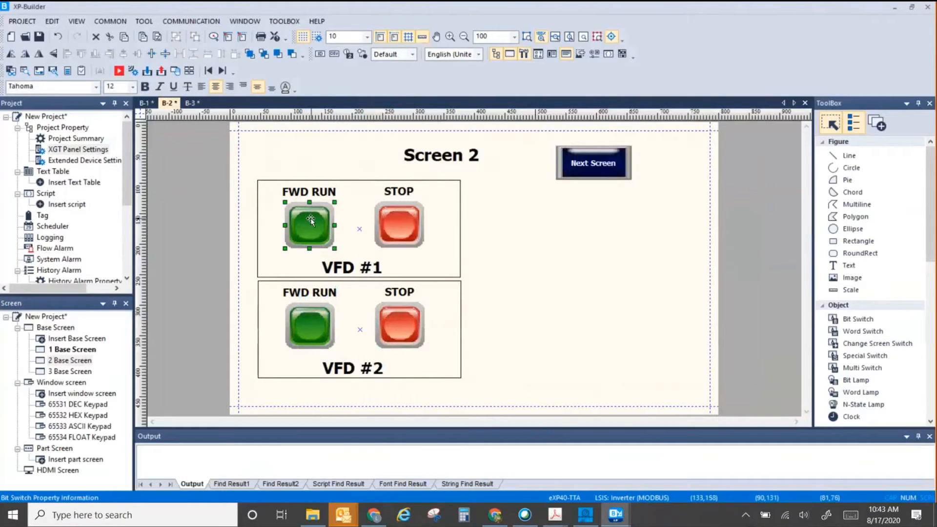
double_click(310, 217)
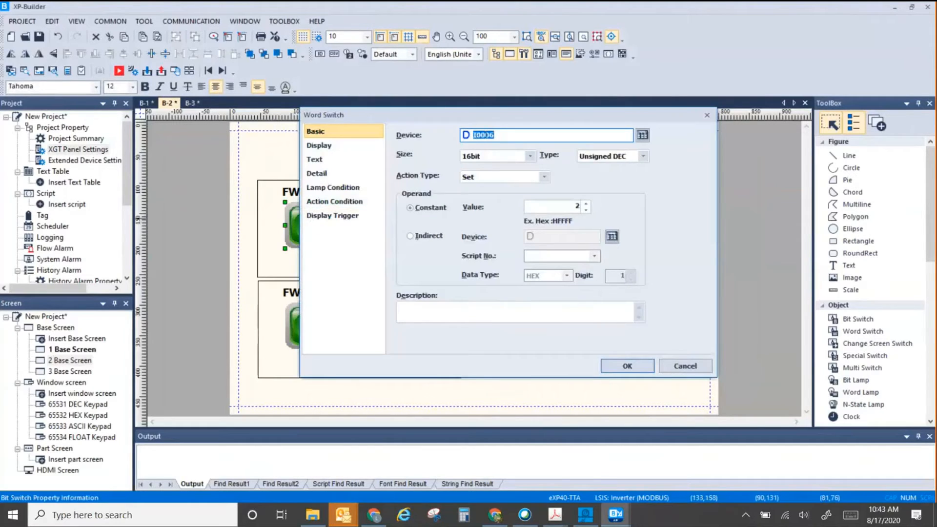
click(472, 135)
text(#1:)
click(627, 366)
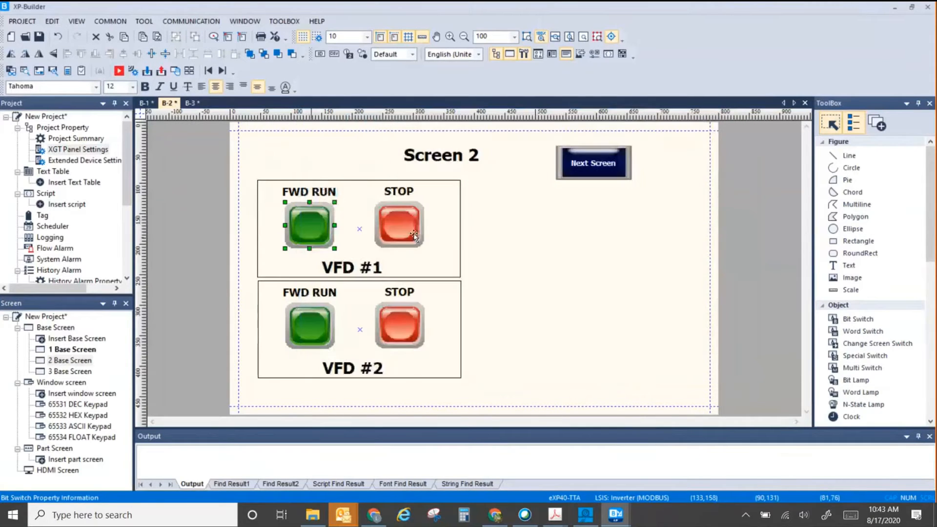
double_click(413, 233)
click(481, 136)
text(#)
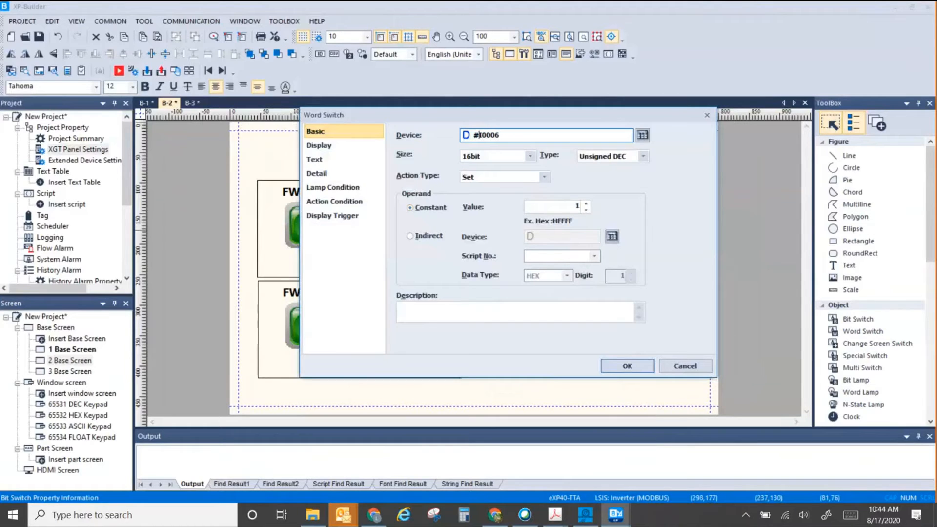
text(1)
click(643, 366)
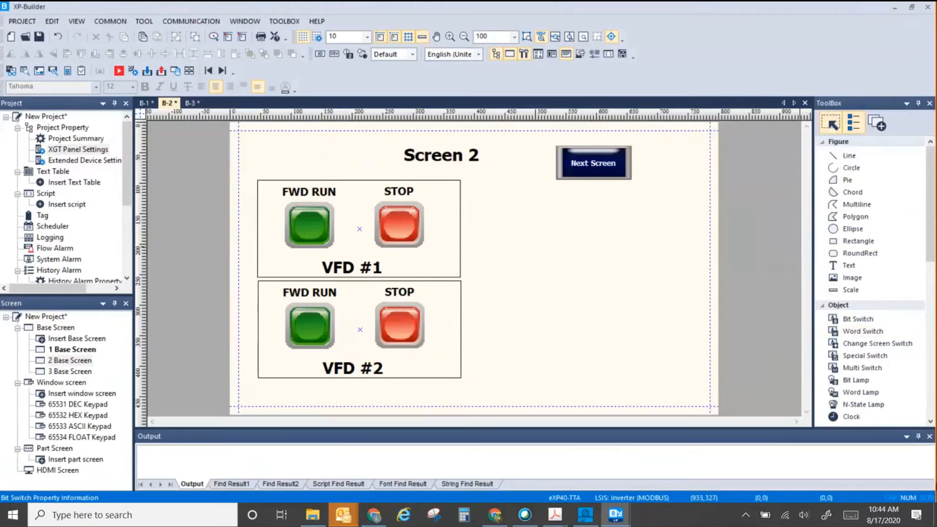
Draw a Numeric Input object about 170 by 88 pixels beside the VFD #1 rectangle, below the Next Screen button.
drag(931, 246, 935, 306)
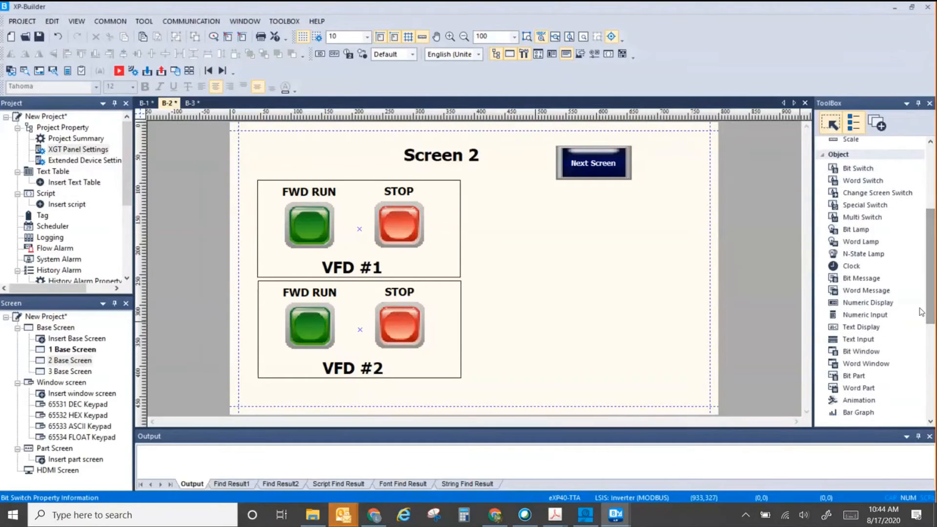
click(863, 317)
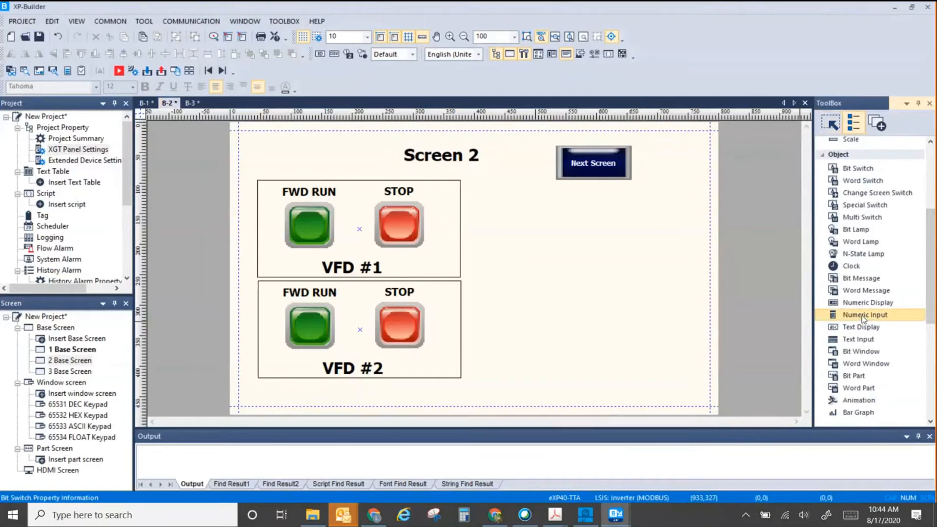
drag(496, 205, 600, 261)
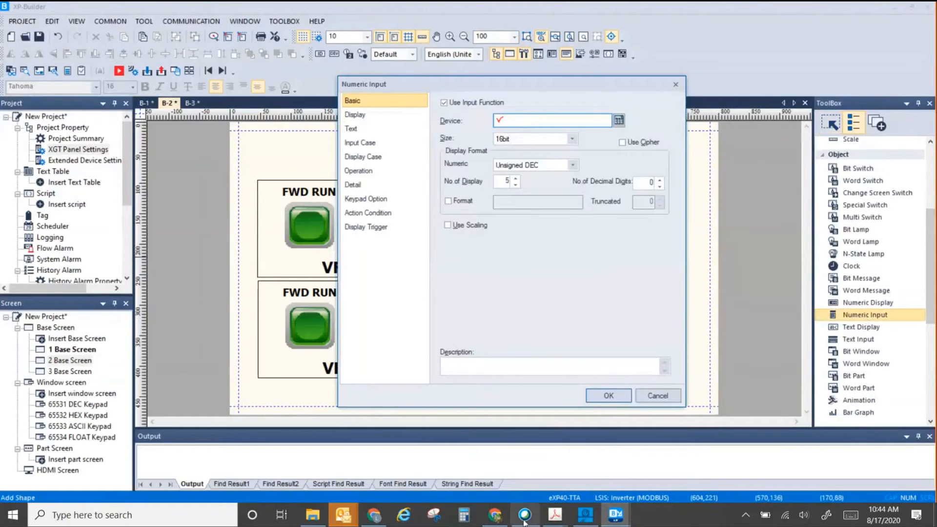
Switch to the G100 user manual PDF and look up the target frequency's communication address, then return to XP-Builder.
click(557, 516)
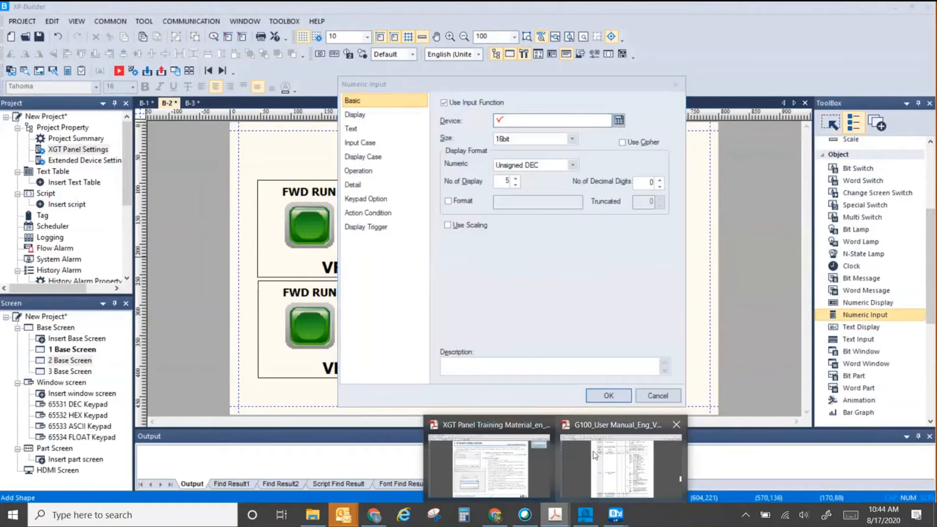
click(594, 455)
scroll(361, 375, up, 5)
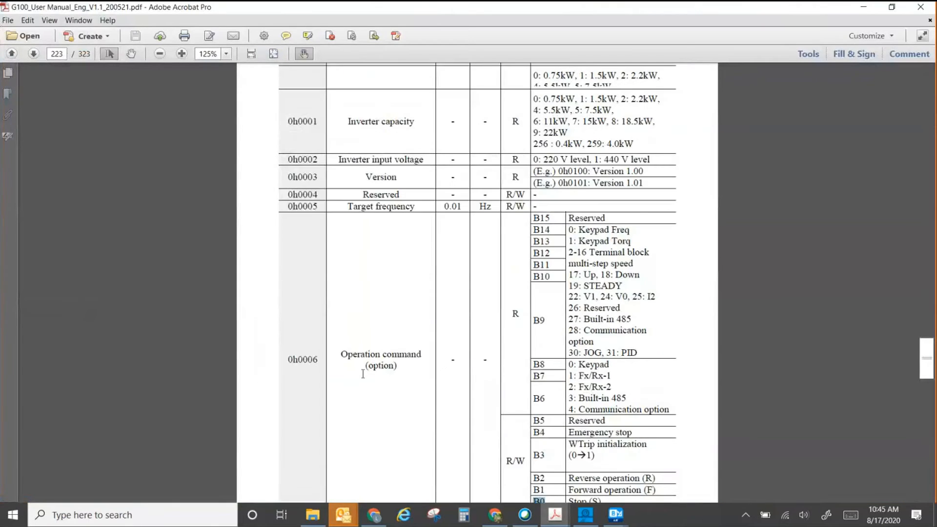
drag(291, 277, 328, 278)
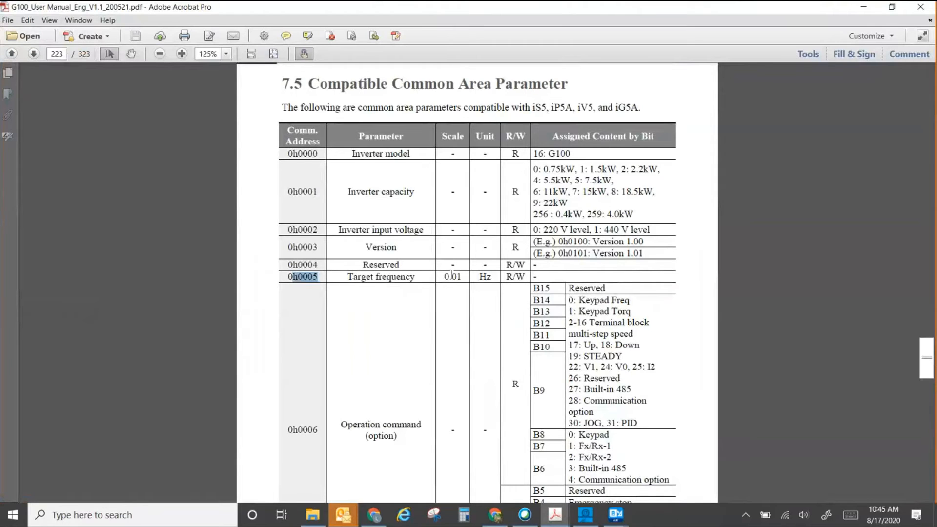
click(864, 9)
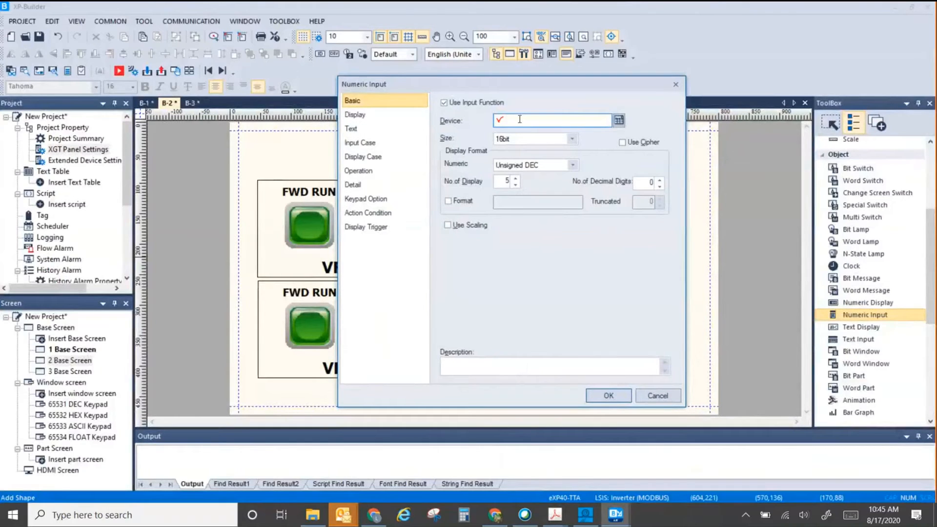
Set the numeric input's device to #1:I0005 with the Unsigned DEC number format.
click(618, 121)
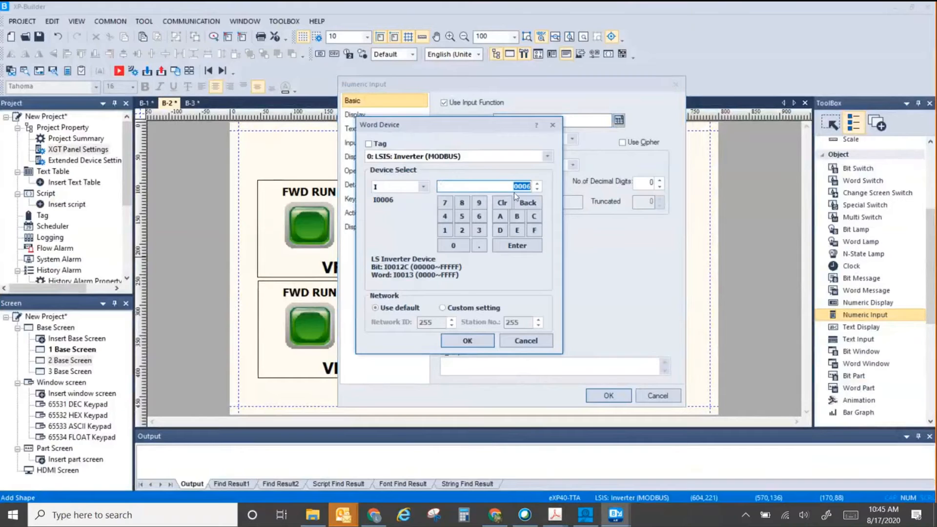
click(461, 216)
click(466, 341)
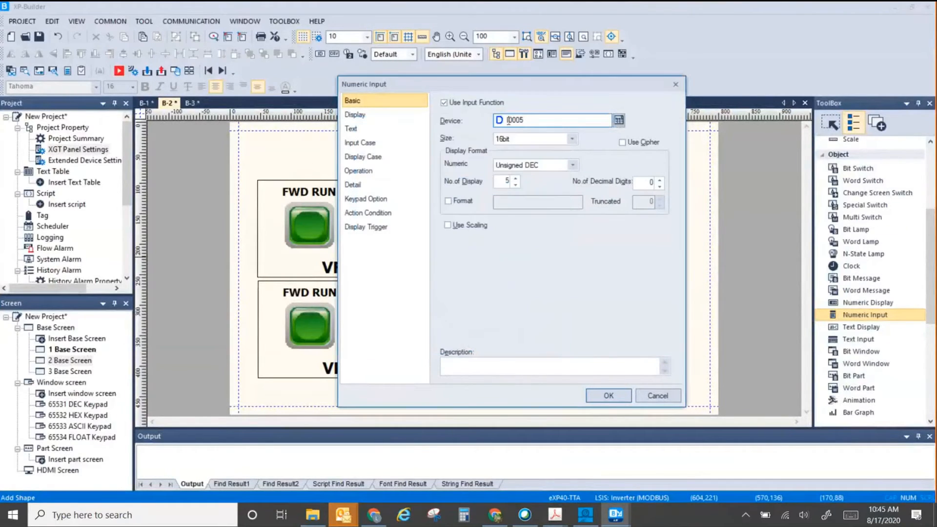
click(507, 121)
text(#1:I)
click(525, 166)
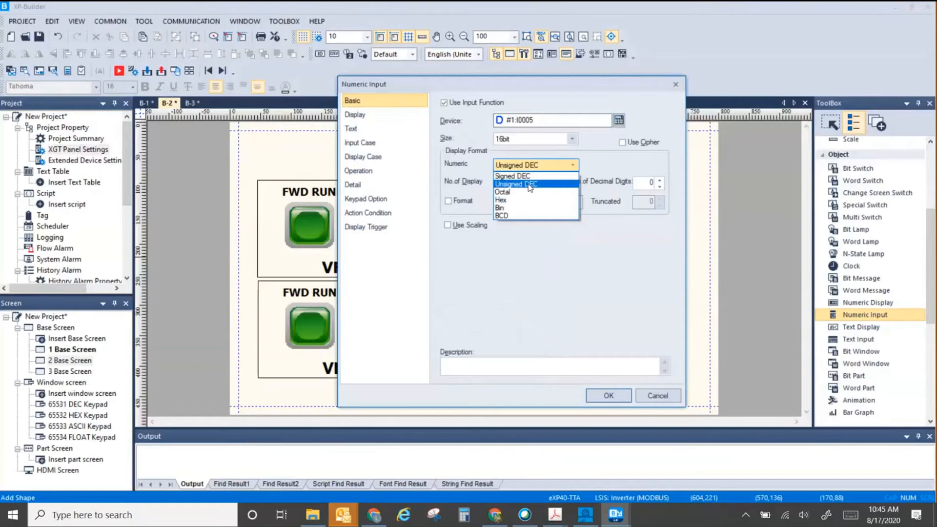
click(530, 185)
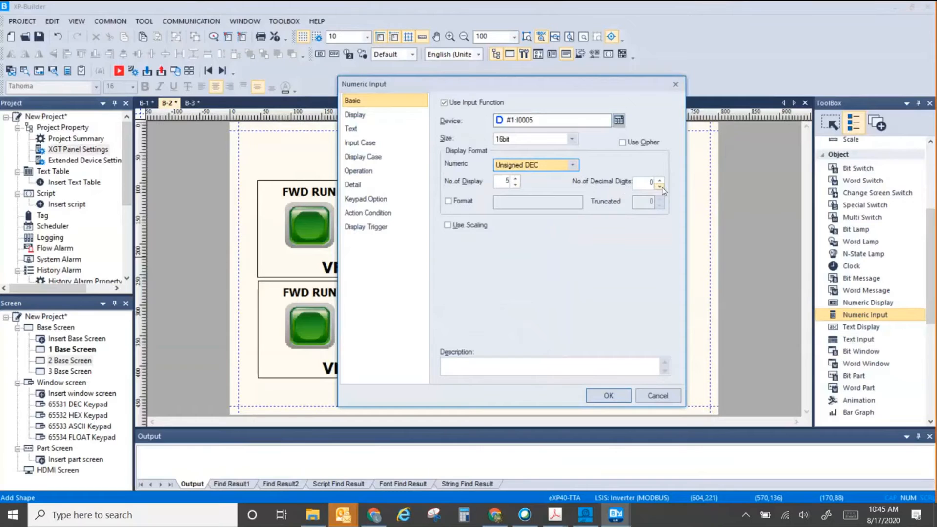
Check the target frequency's scale in the G100 manual PDF, and set the numeric input in XP-Builder to 4 display digits and 2 decimal digits.
click(555, 514)
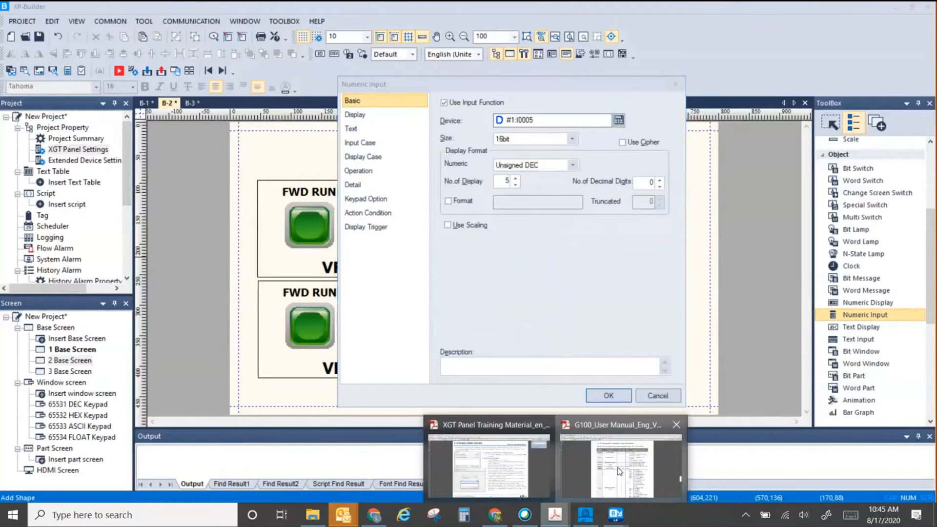
click(619, 471)
drag(444, 276, 466, 281)
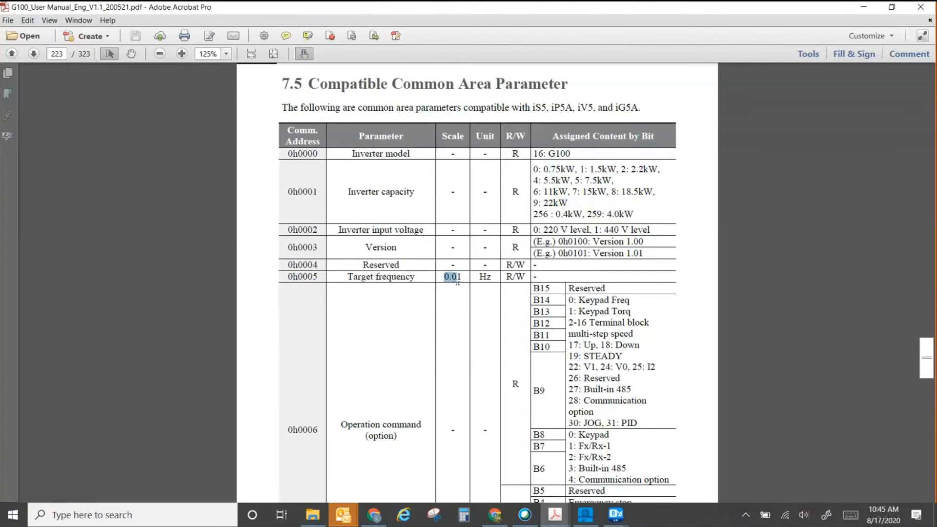
click(461, 276)
drag(466, 278, 438, 277)
click(863, 9)
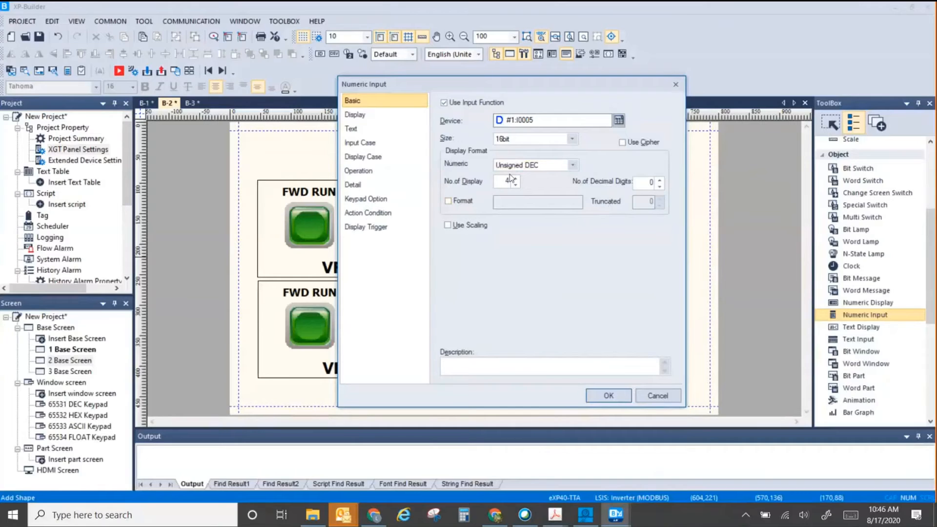
click(660, 179)
click(660, 179)
Give the numeric input the grey-green display image PAr_3408 from the graphic library's Image category, and resize the object wider and shorter.
click(361, 114)
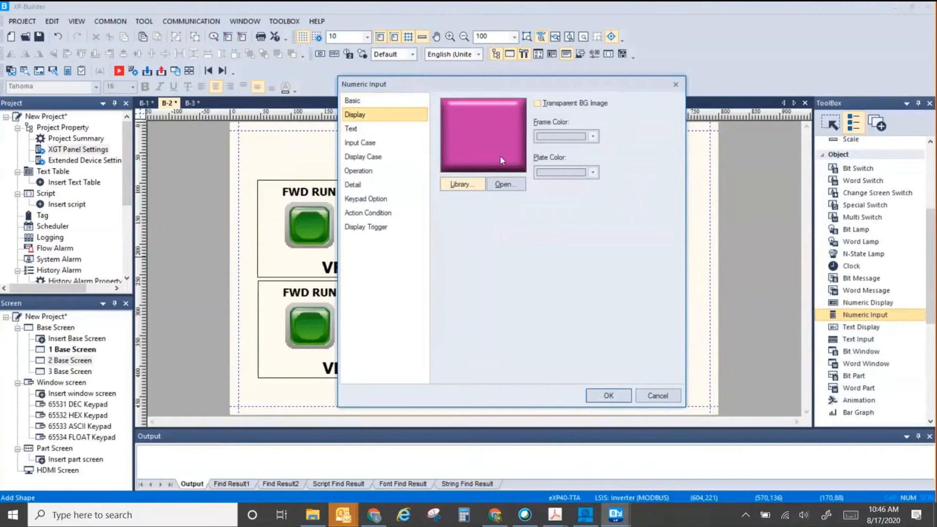
click(461, 185)
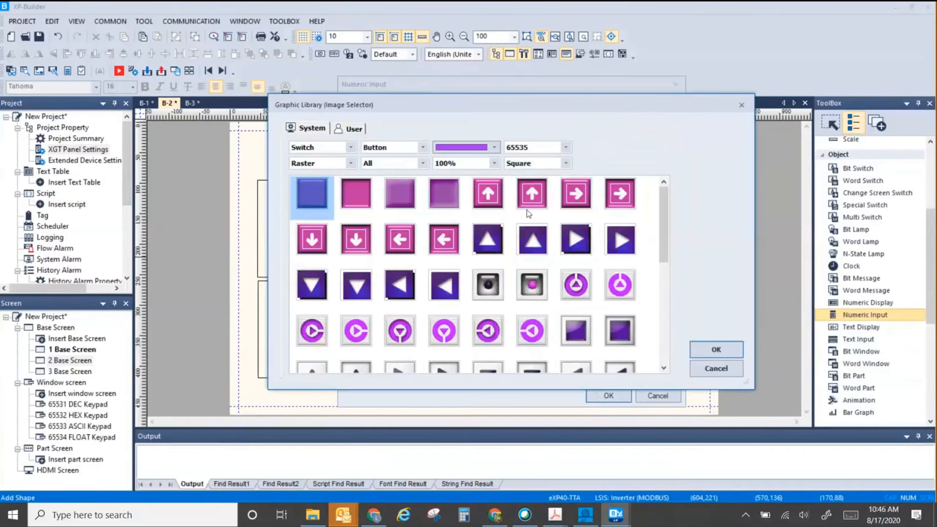
click(350, 147)
click(336, 159)
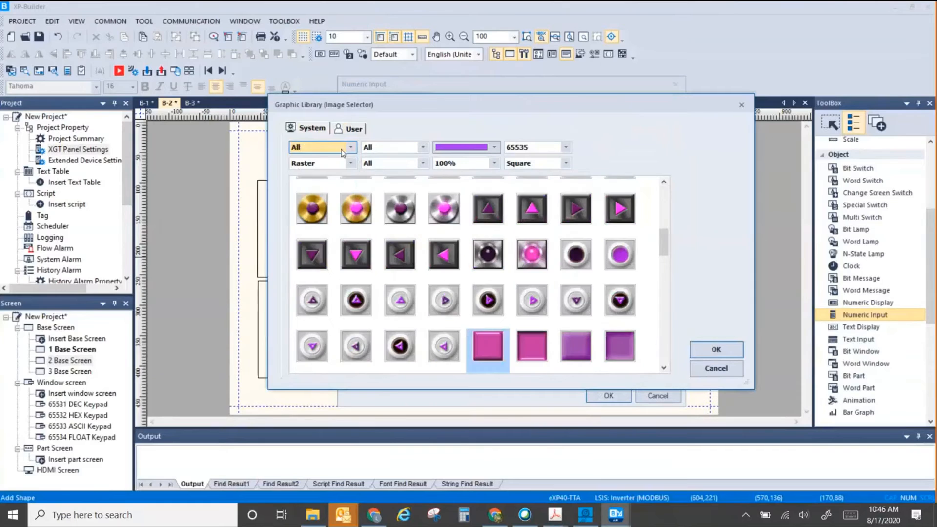
click(342, 148)
click(321, 190)
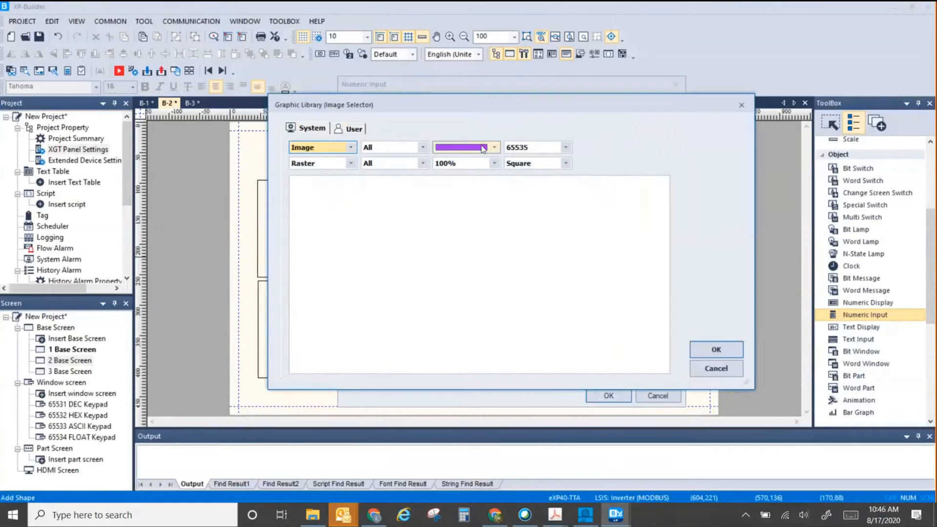
click(463, 146)
click(458, 171)
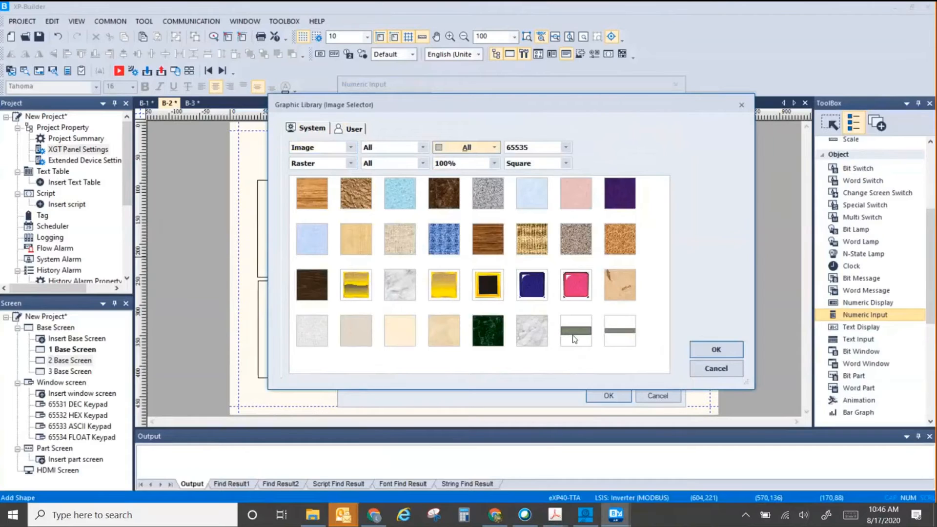
mouse_move(570, 332)
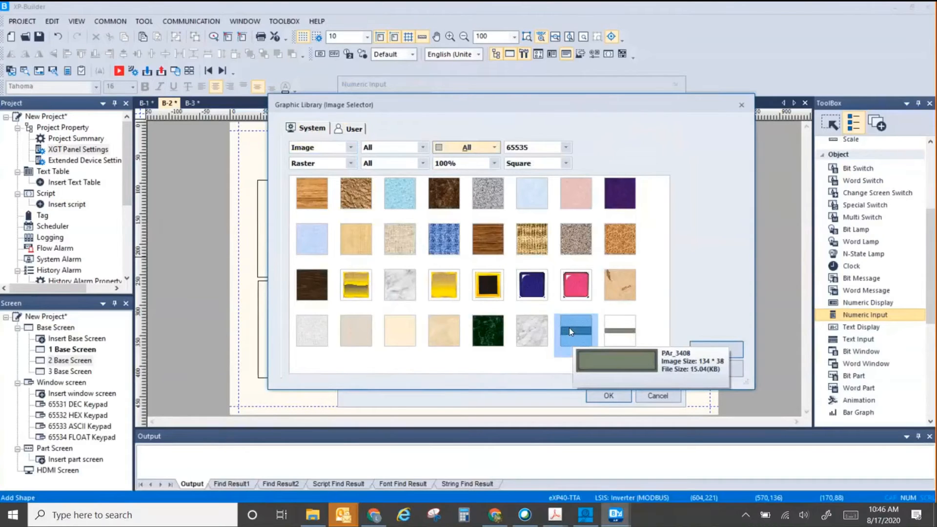
double_click(569, 327)
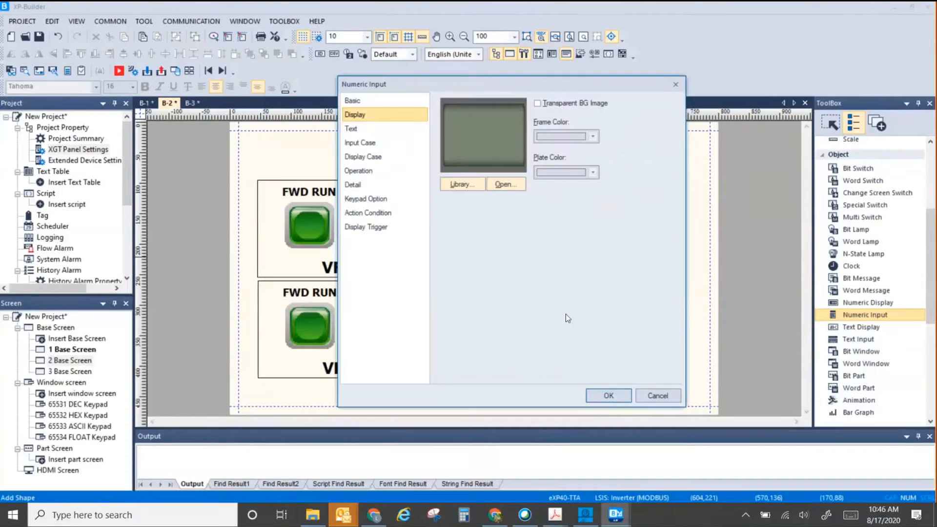
click(608, 396)
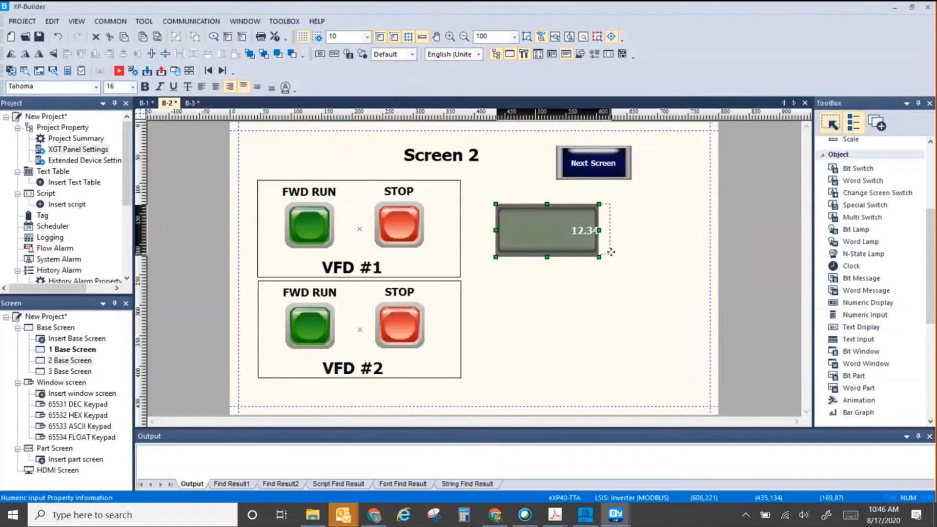
drag(610, 252, 622, 233)
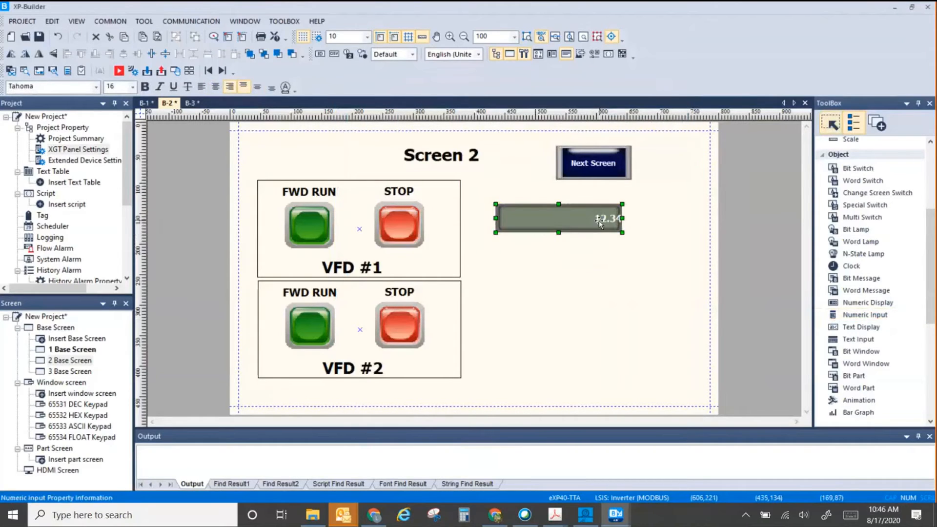
Centre the numeric input's text horizontally and set its font size to 22.
double_click(599, 220)
click(351, 128)
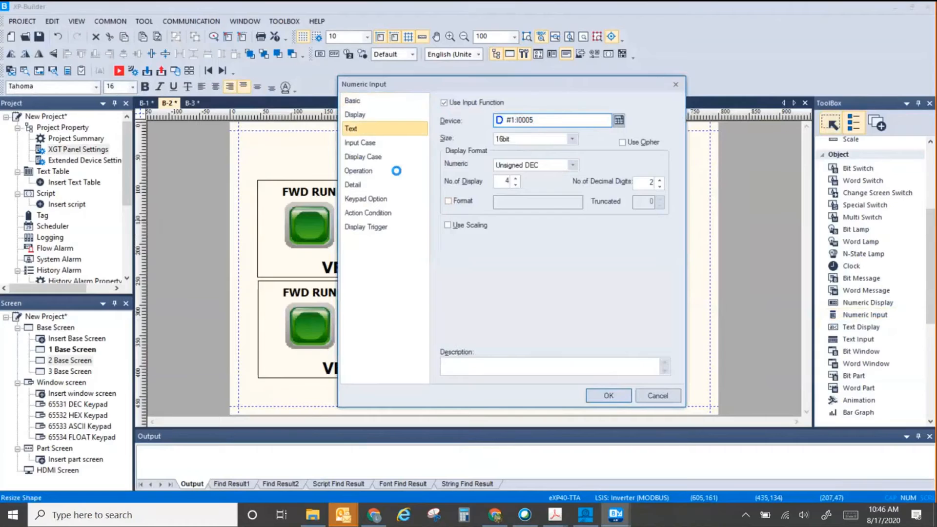
click(512, 243)
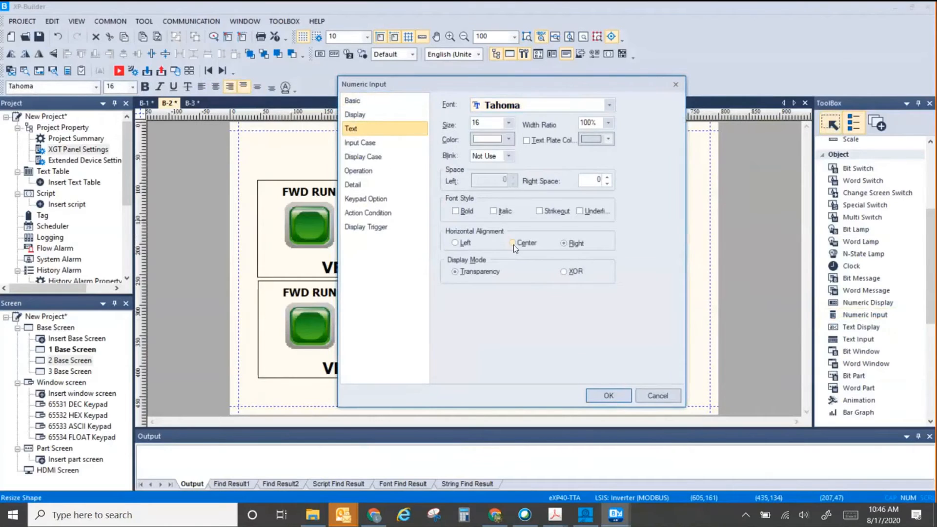
click(508, 123)
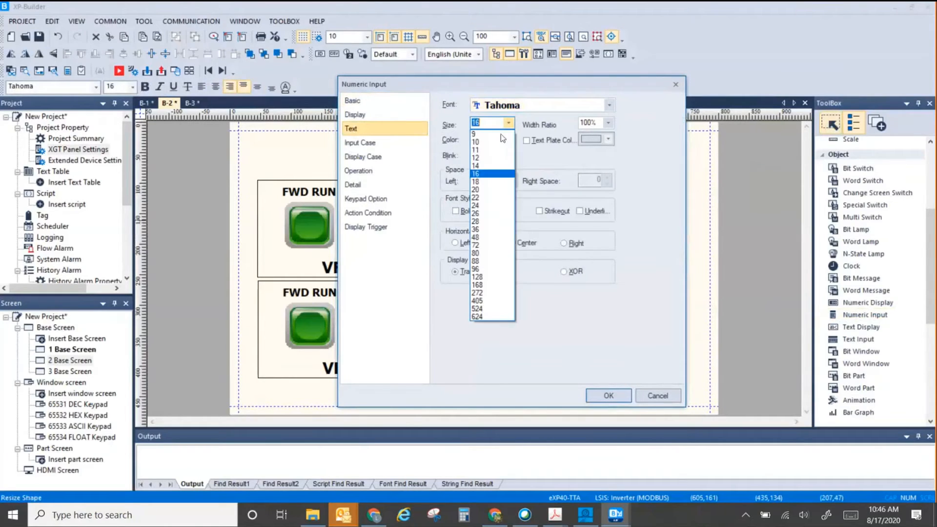
click(488, 198)
click(610, 394)
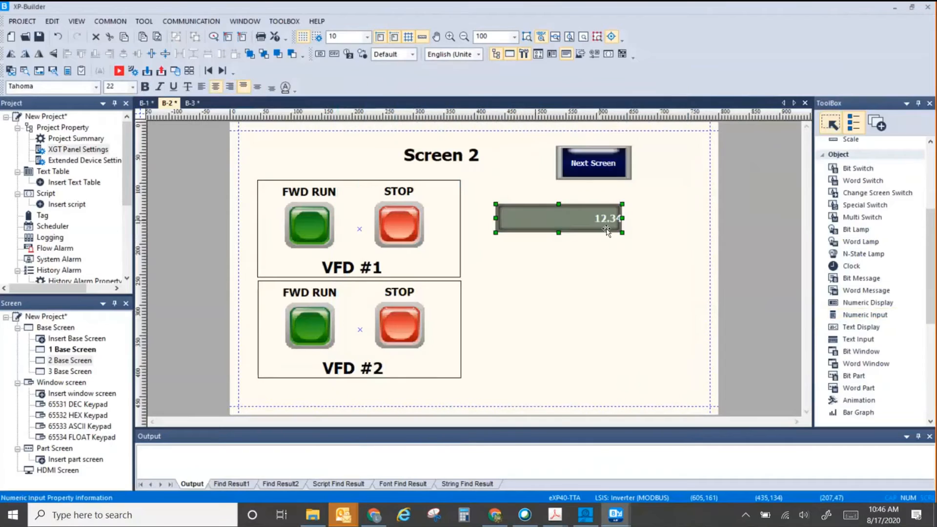
Widen the VFD #1 frame to the right and fit the narrowed numeric input inside it, beside the STOP switch.
drag(621, 218, 556, 219)
click(461, 237)
drag(461, 236, 554, 236)
click(529, 222)
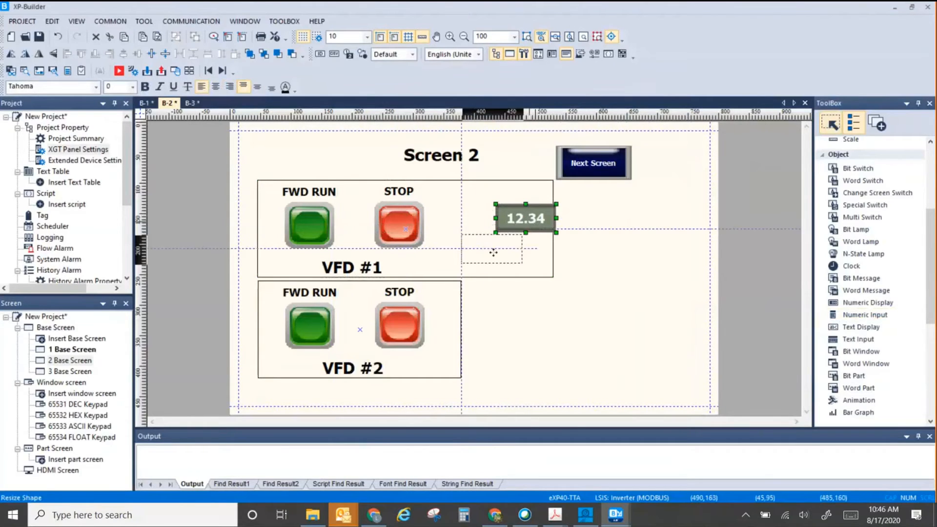
key(ctrl+z)
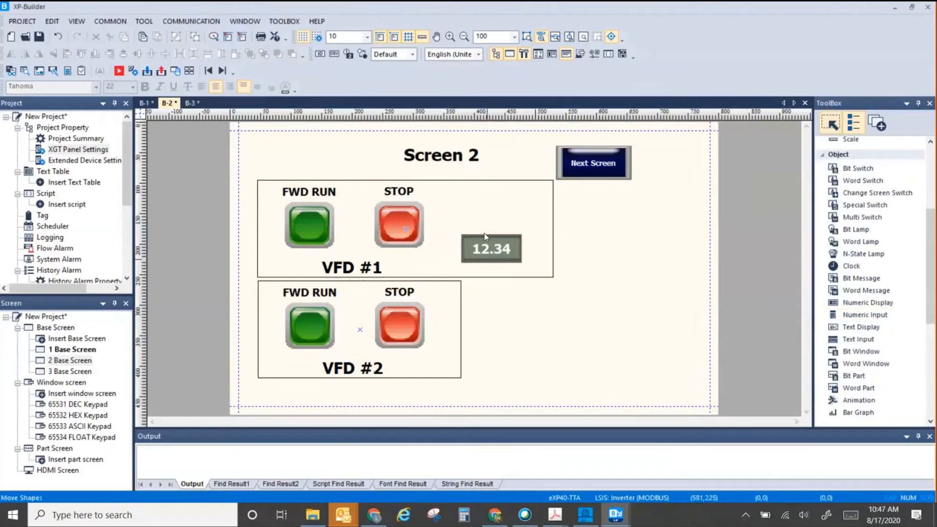
Duplicate the VFD #1 STOP label and place the copy directly above the numeric input.
scroll(858, 219, up, 2)
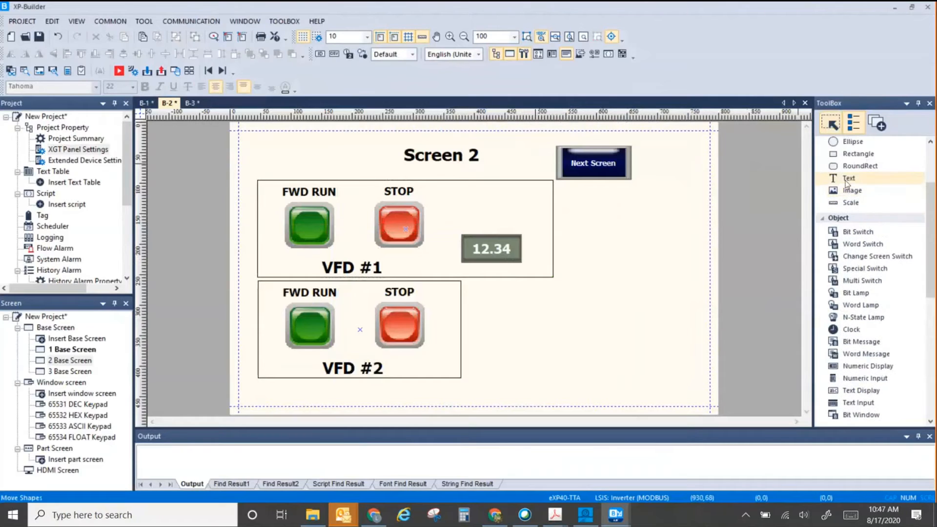
click(413, 193)
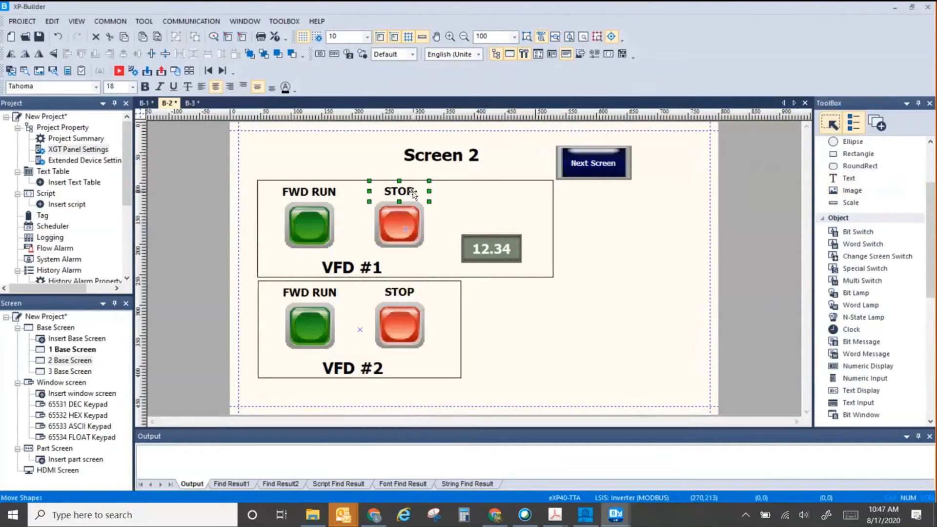
key(ctrl+c)
key(ctrl+v)
drag(413, 195, 503, 226)
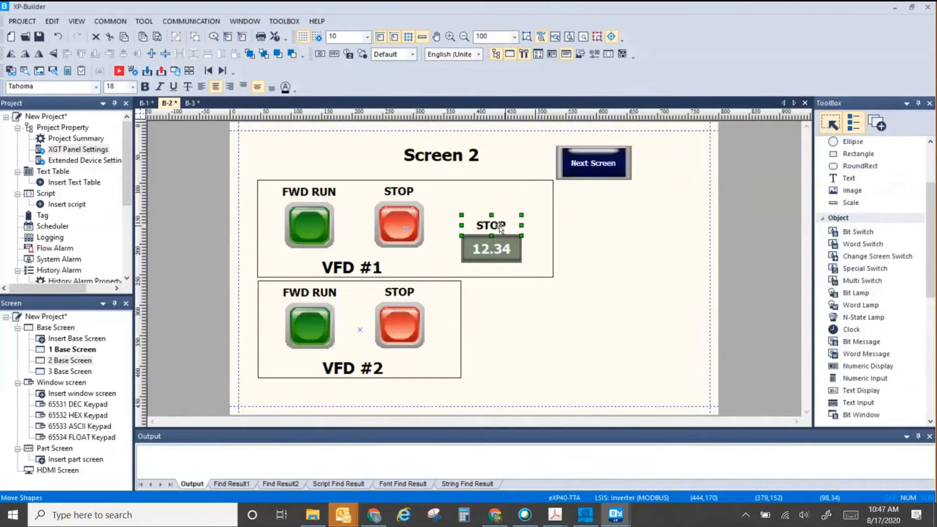
Change the copied label's text to "Input Freq".
double_click(501, 226)
drag(433, 137, 358, 145)
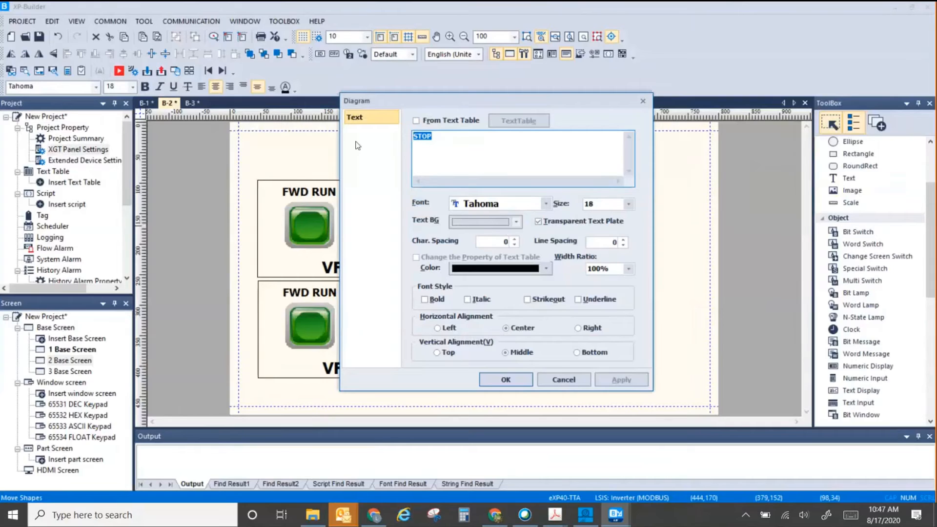
text(Input Freq)
click(505, 379)
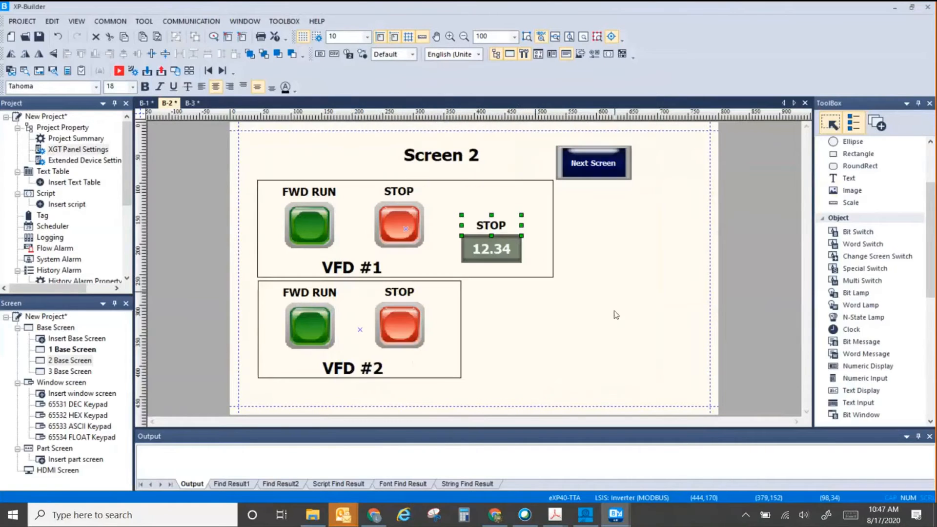
double_click(514, 255)
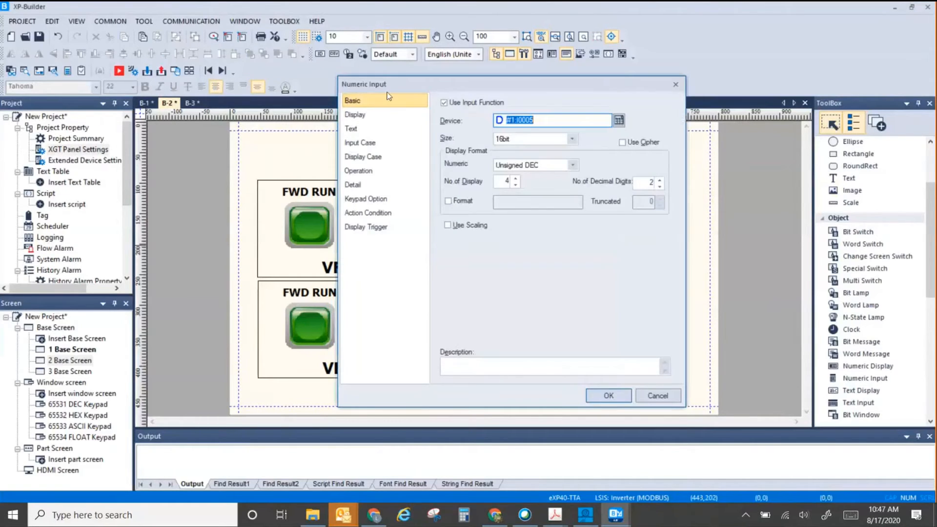
click(681, 85)
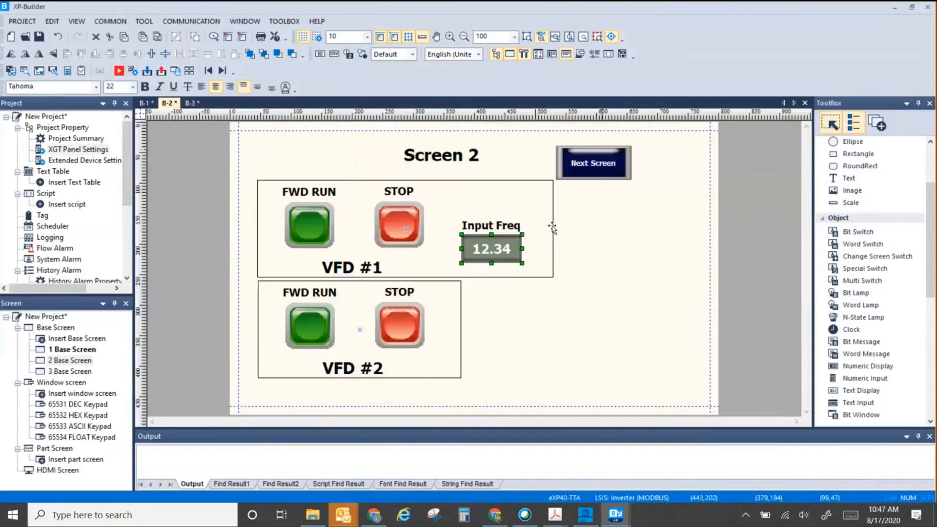
click(538, 263)
drag(441, 216, 531, 265)
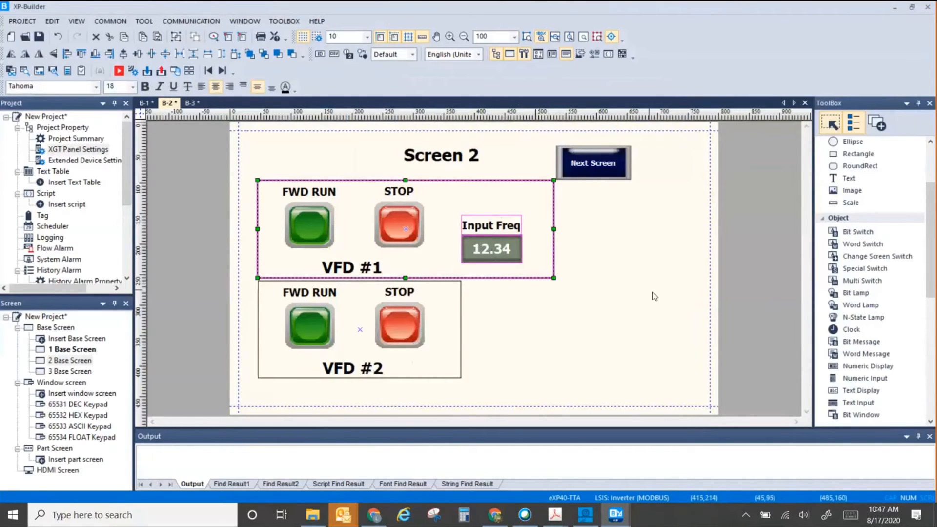
click(672, 294)
Move the Input Freq label and its numeric input up together, level with the STOP label in the VFD #1 frame.
click(497, 248)
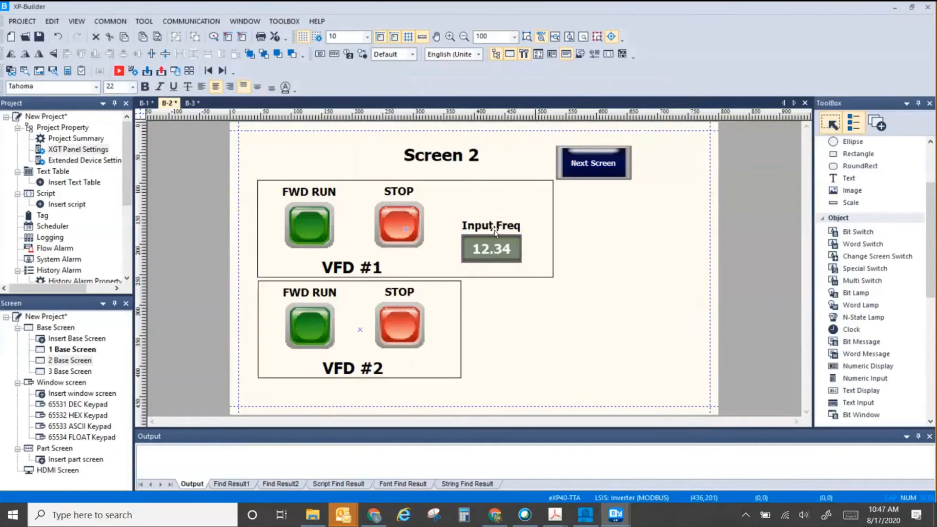
ctrl+click(493, 227)
drag(504, 250, 512, 222)
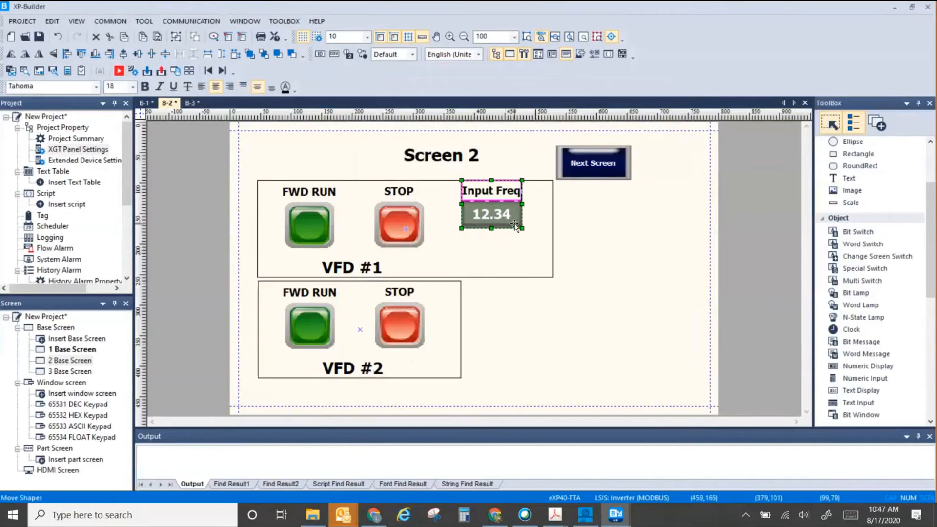
click(603, 242)
Add a meter graph about 170 by 77 in the empty area beside the VFD #2 frame, without assigning a device.
click(837, 318)
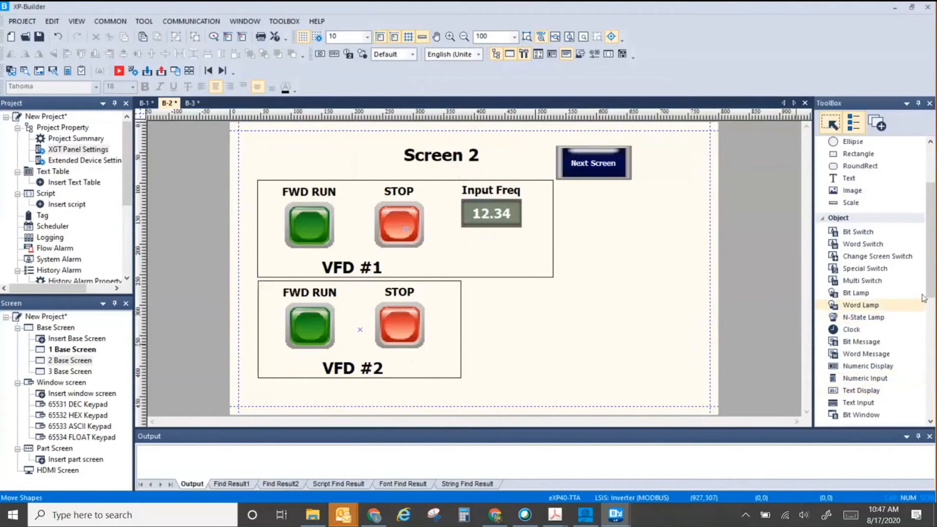
scroll(913, 305, down, 2)
click(846, 344)
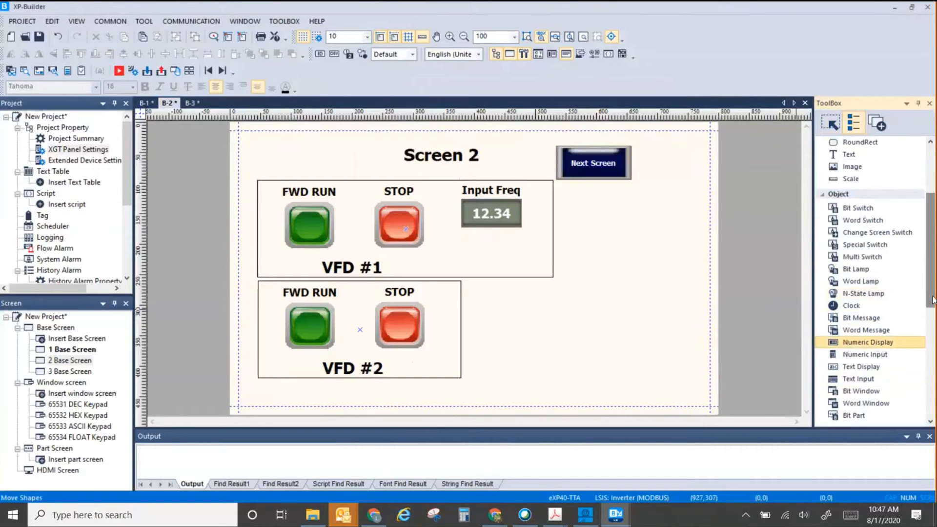
scroll(933, 305, down, 1)
drag(932, 305, 921, 350)
click(862, 349)
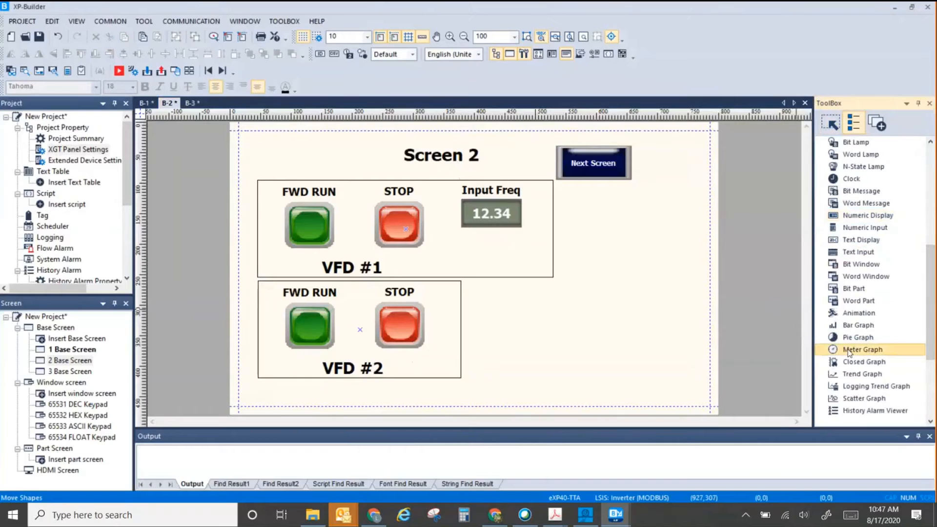
drag(559, 300, 649, 345)
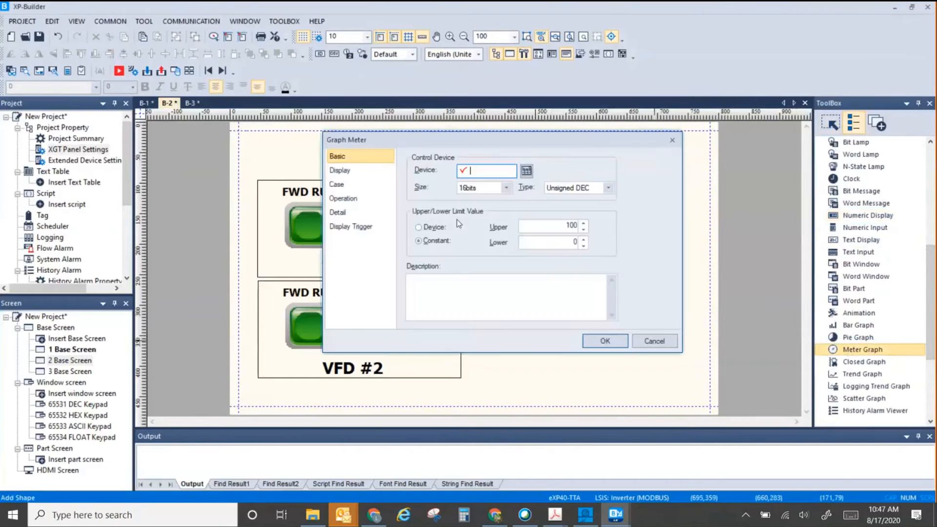
click(591, 342)
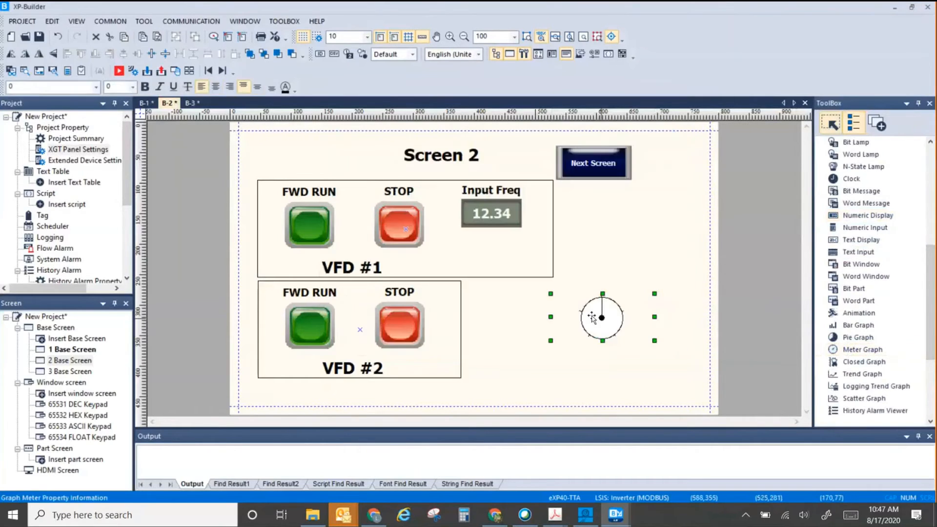
Set the meter graph's shape to Top-Half Circle.
double_click(592, 317)
click(340, 170)
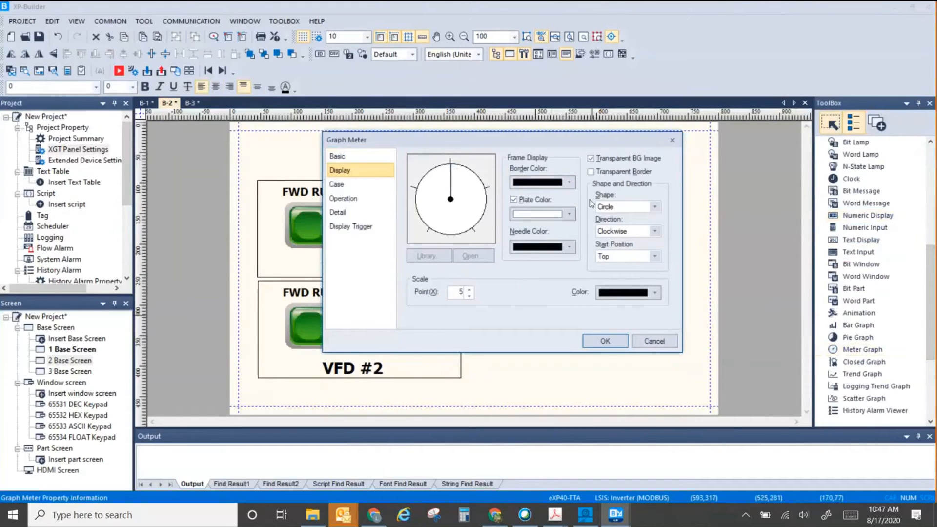
click(613, 208)
click(617, 225)
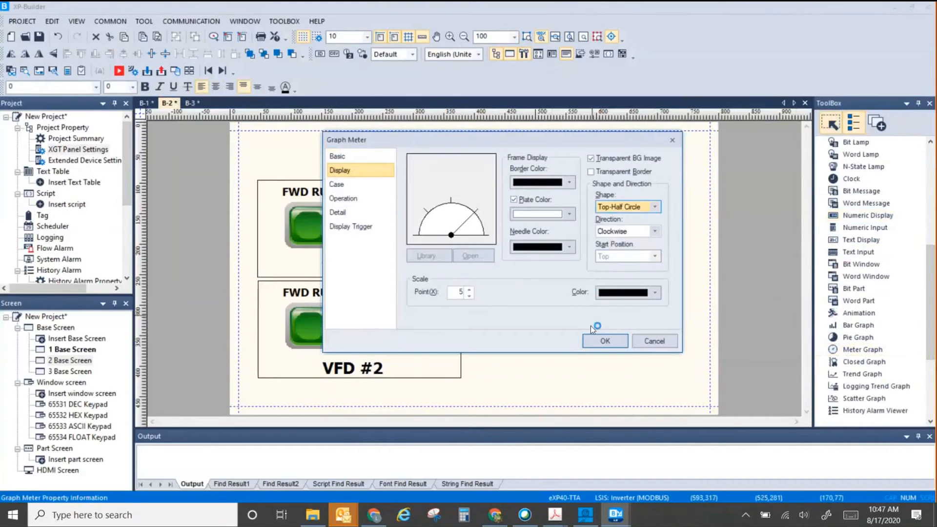
click(652, 341)
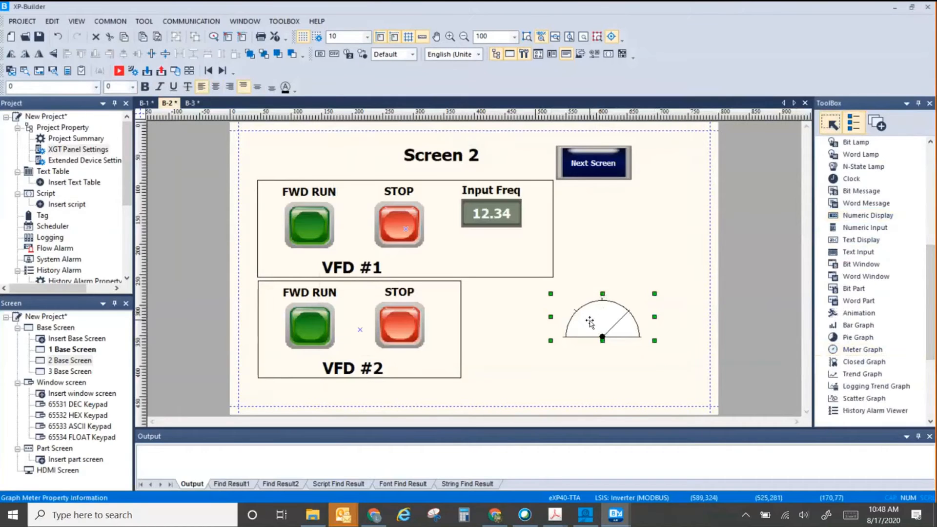
Open the meter graph's device selection and look up the output frequency's communication address in the G100 user manual PDF, then return to XP-Builder.
double_click(589, 322)
click(526, 172)
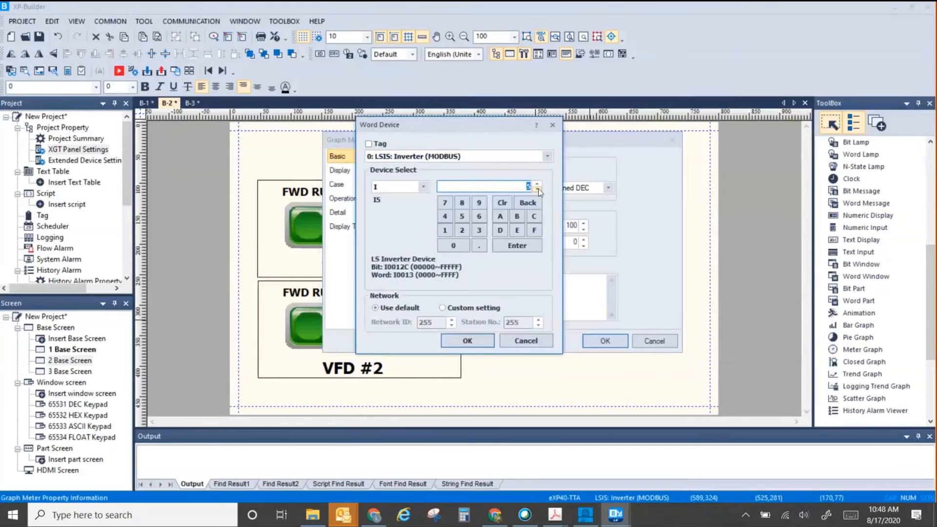
click(555, 515)
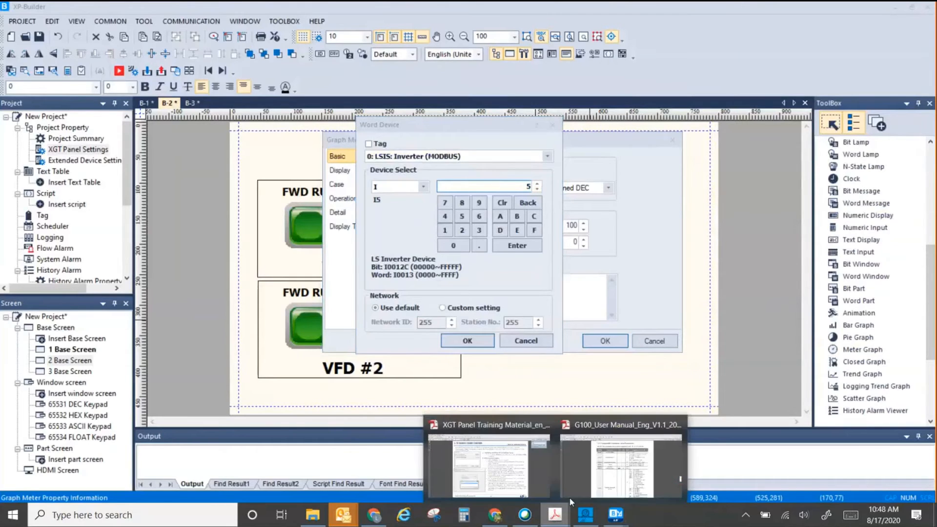
click(617, 461)
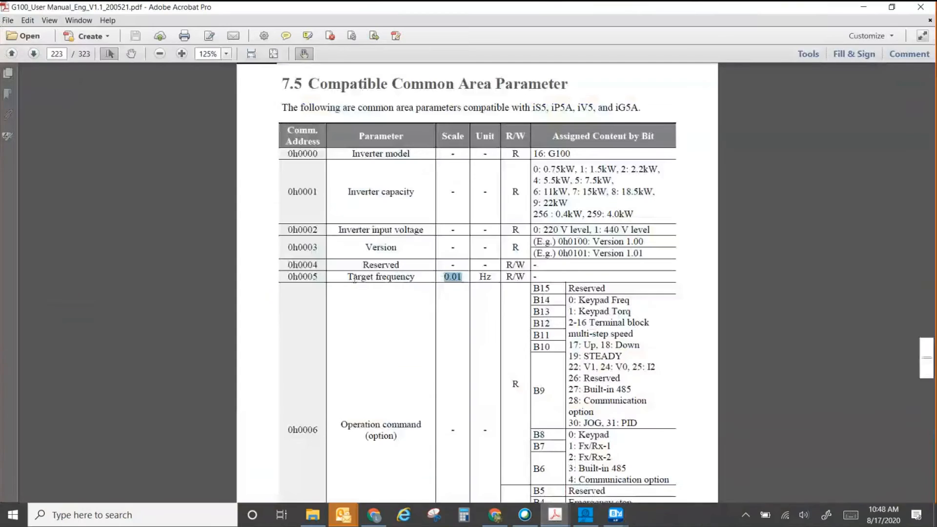
scroll(381, 318, down, 3)
scroll(381, 318, down, 10)
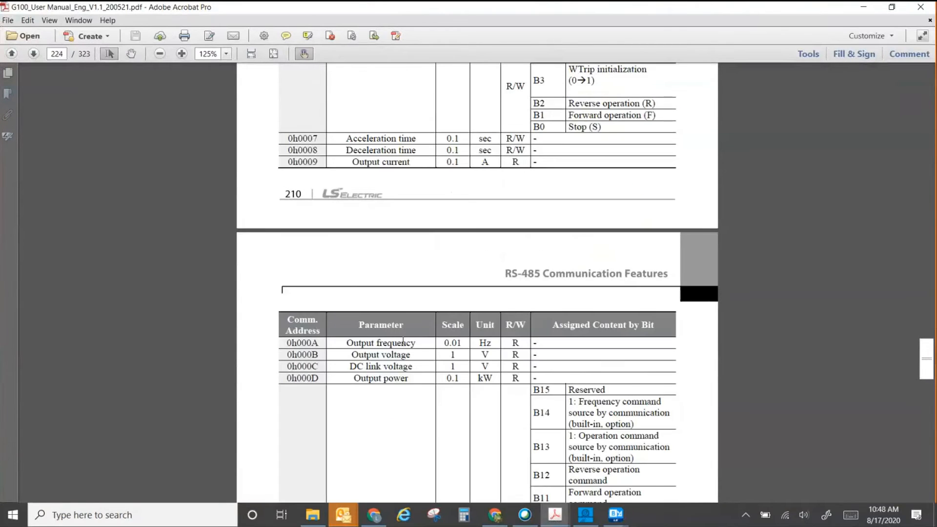
drag(297, 319, 319, 320)
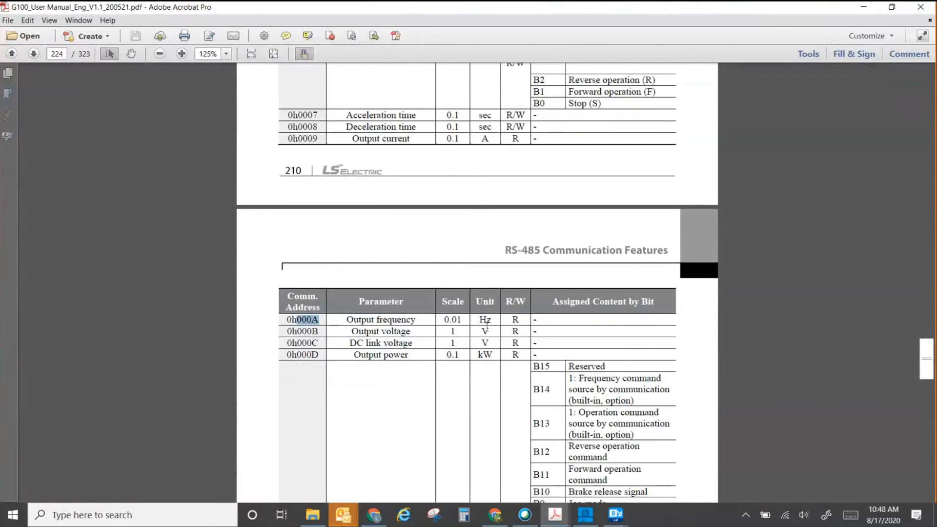
click(862, 7)
Set the meter graph's control device to #1:I000A.
click(499, 216)
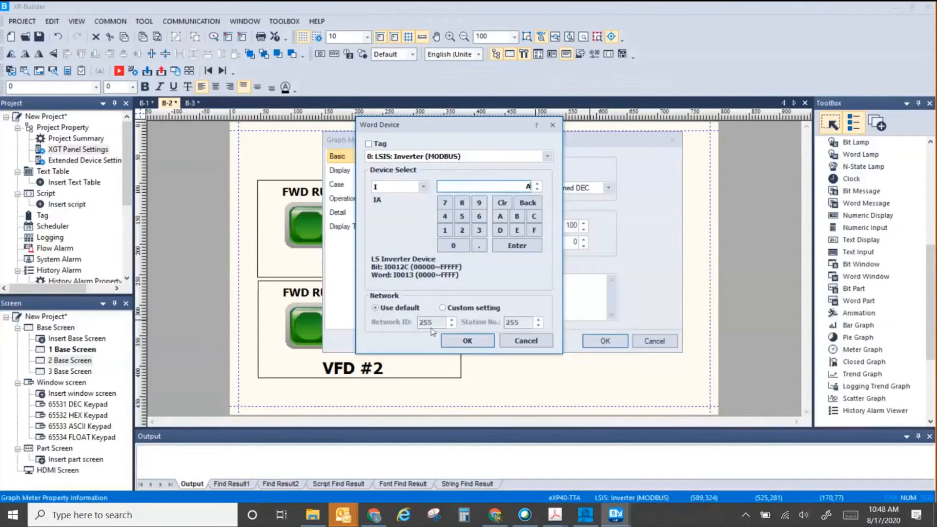
click(466, 340)
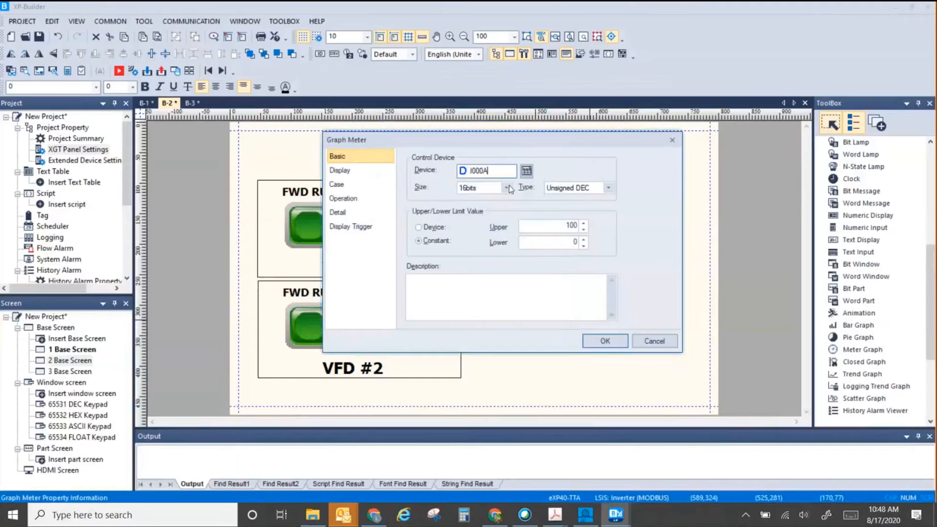
click(471, 170)
text(#1:)
click(605, 340)
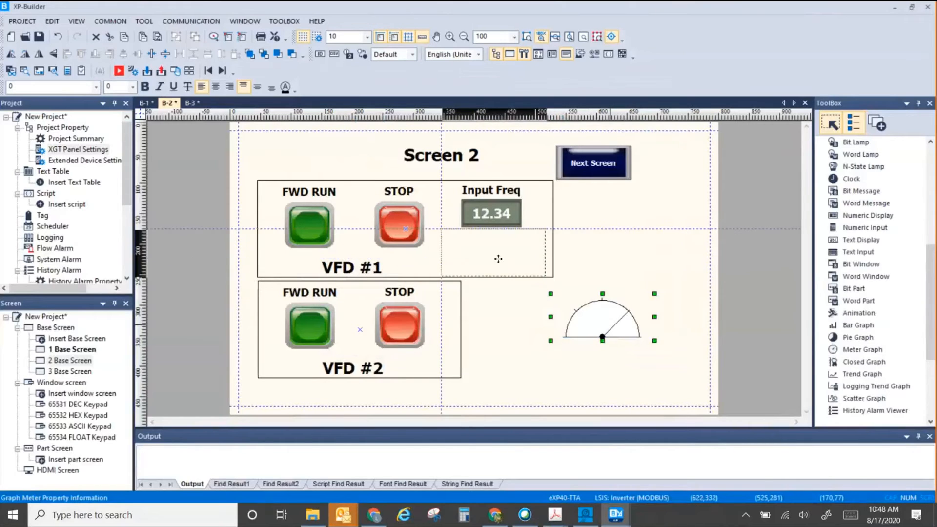
Move the meter graph into the VFD #1 frame, below the Input Freq numeric input.
drag(600, 320, 491, 254)
click(491, 301)
click(599, 265)
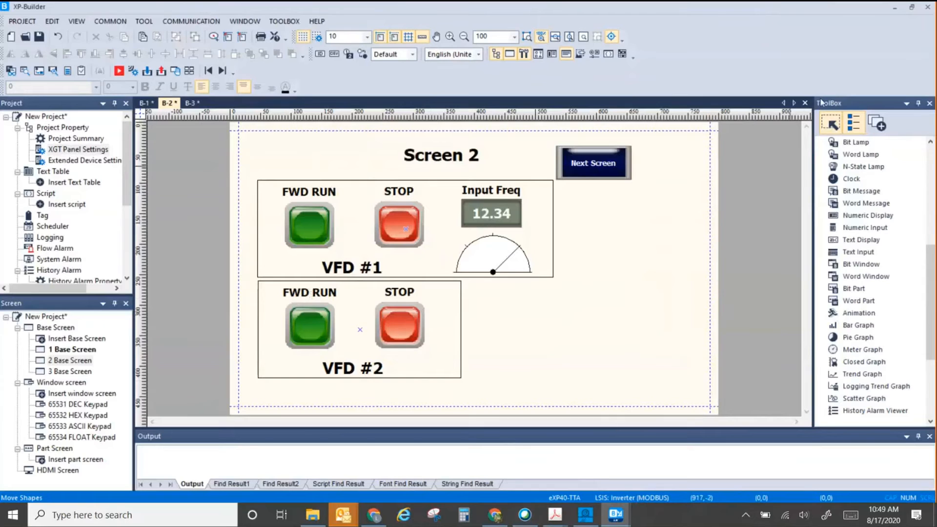
Switch to the XP-Builder window with the G100 Basic Control demo project and examine its VFD Setup and G100 Controller screens.
click(894, 9)
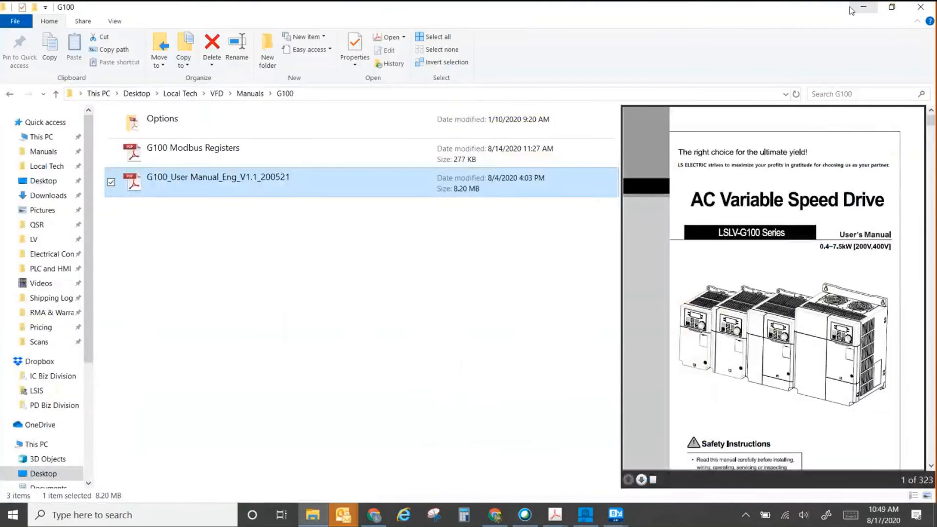
click(851, 11)
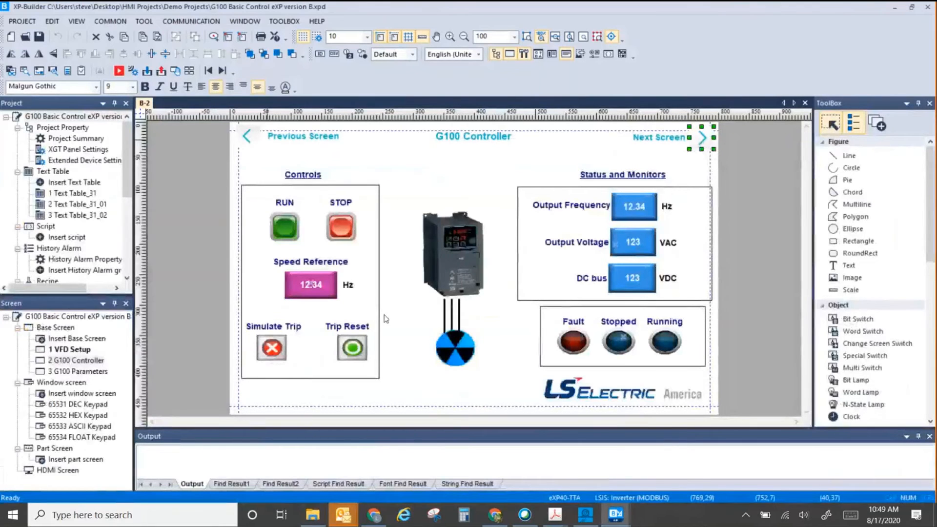
double_click(54, 351)
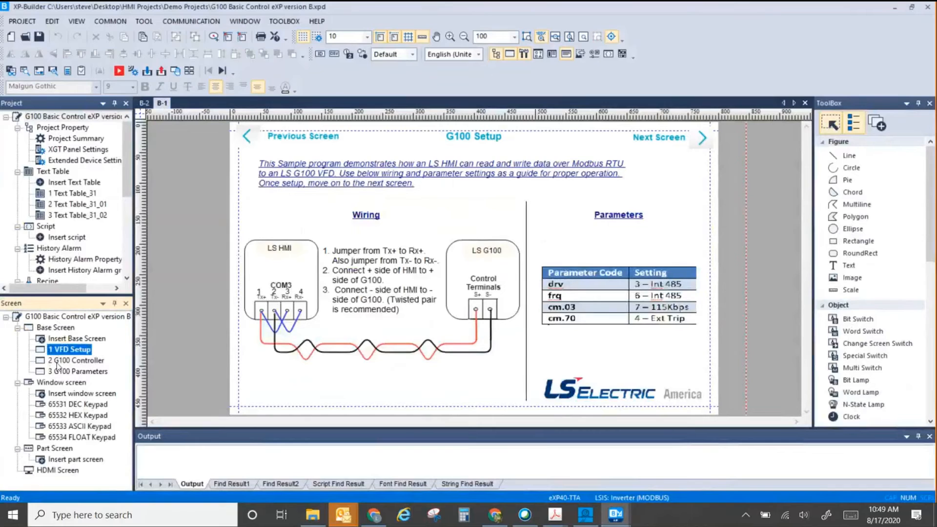
click(66, 361)
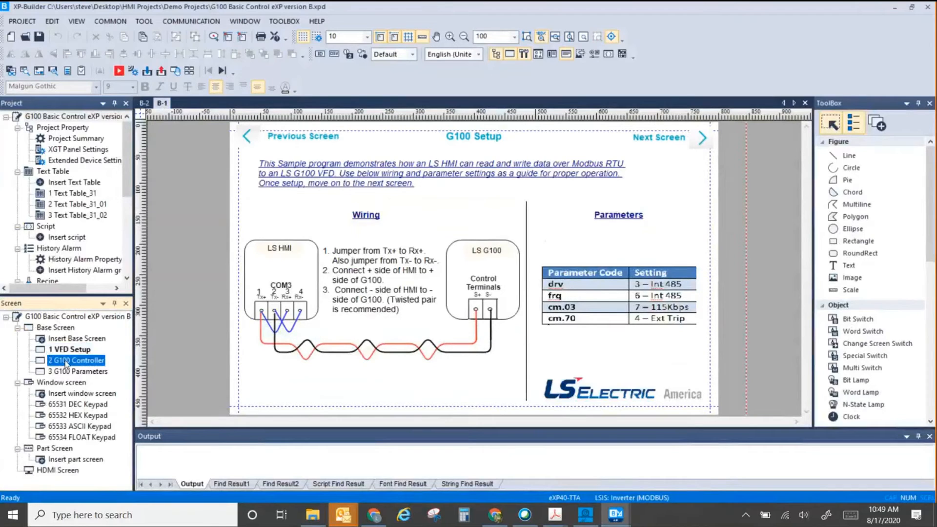